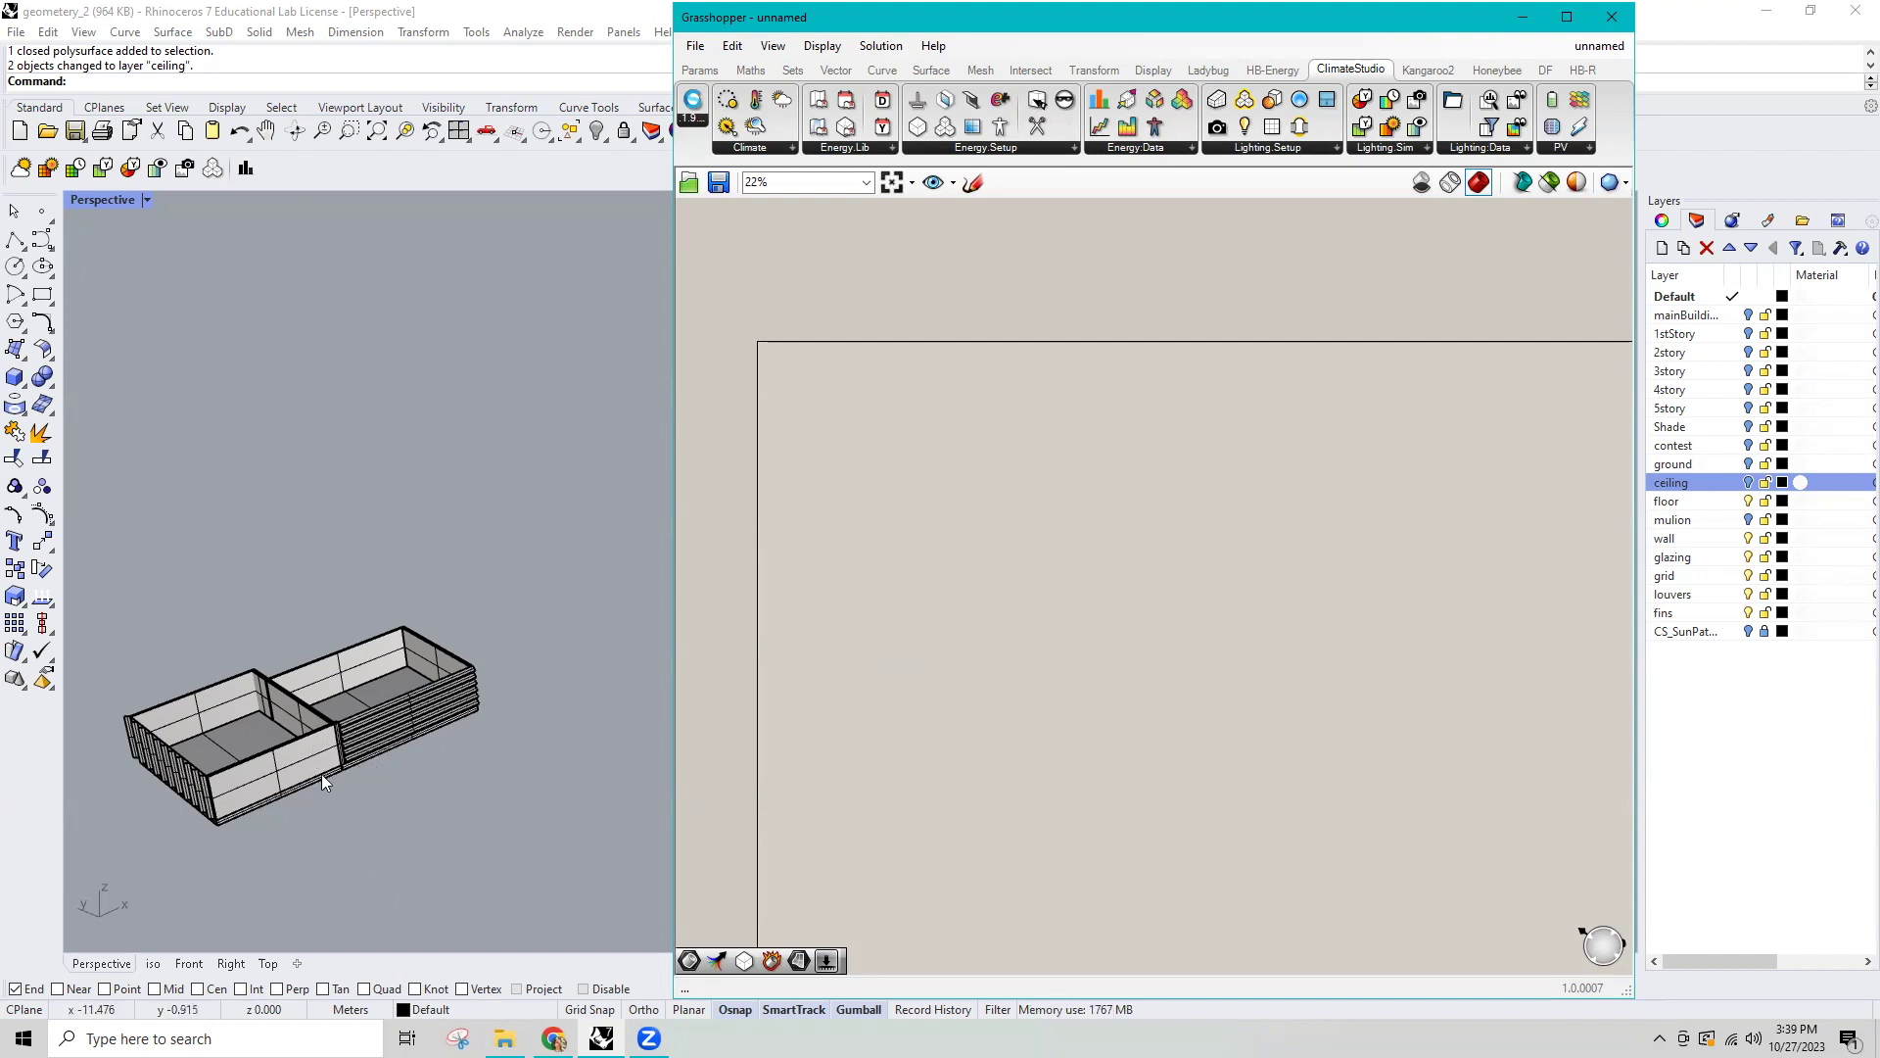
scroll(323, 765, down, 1)
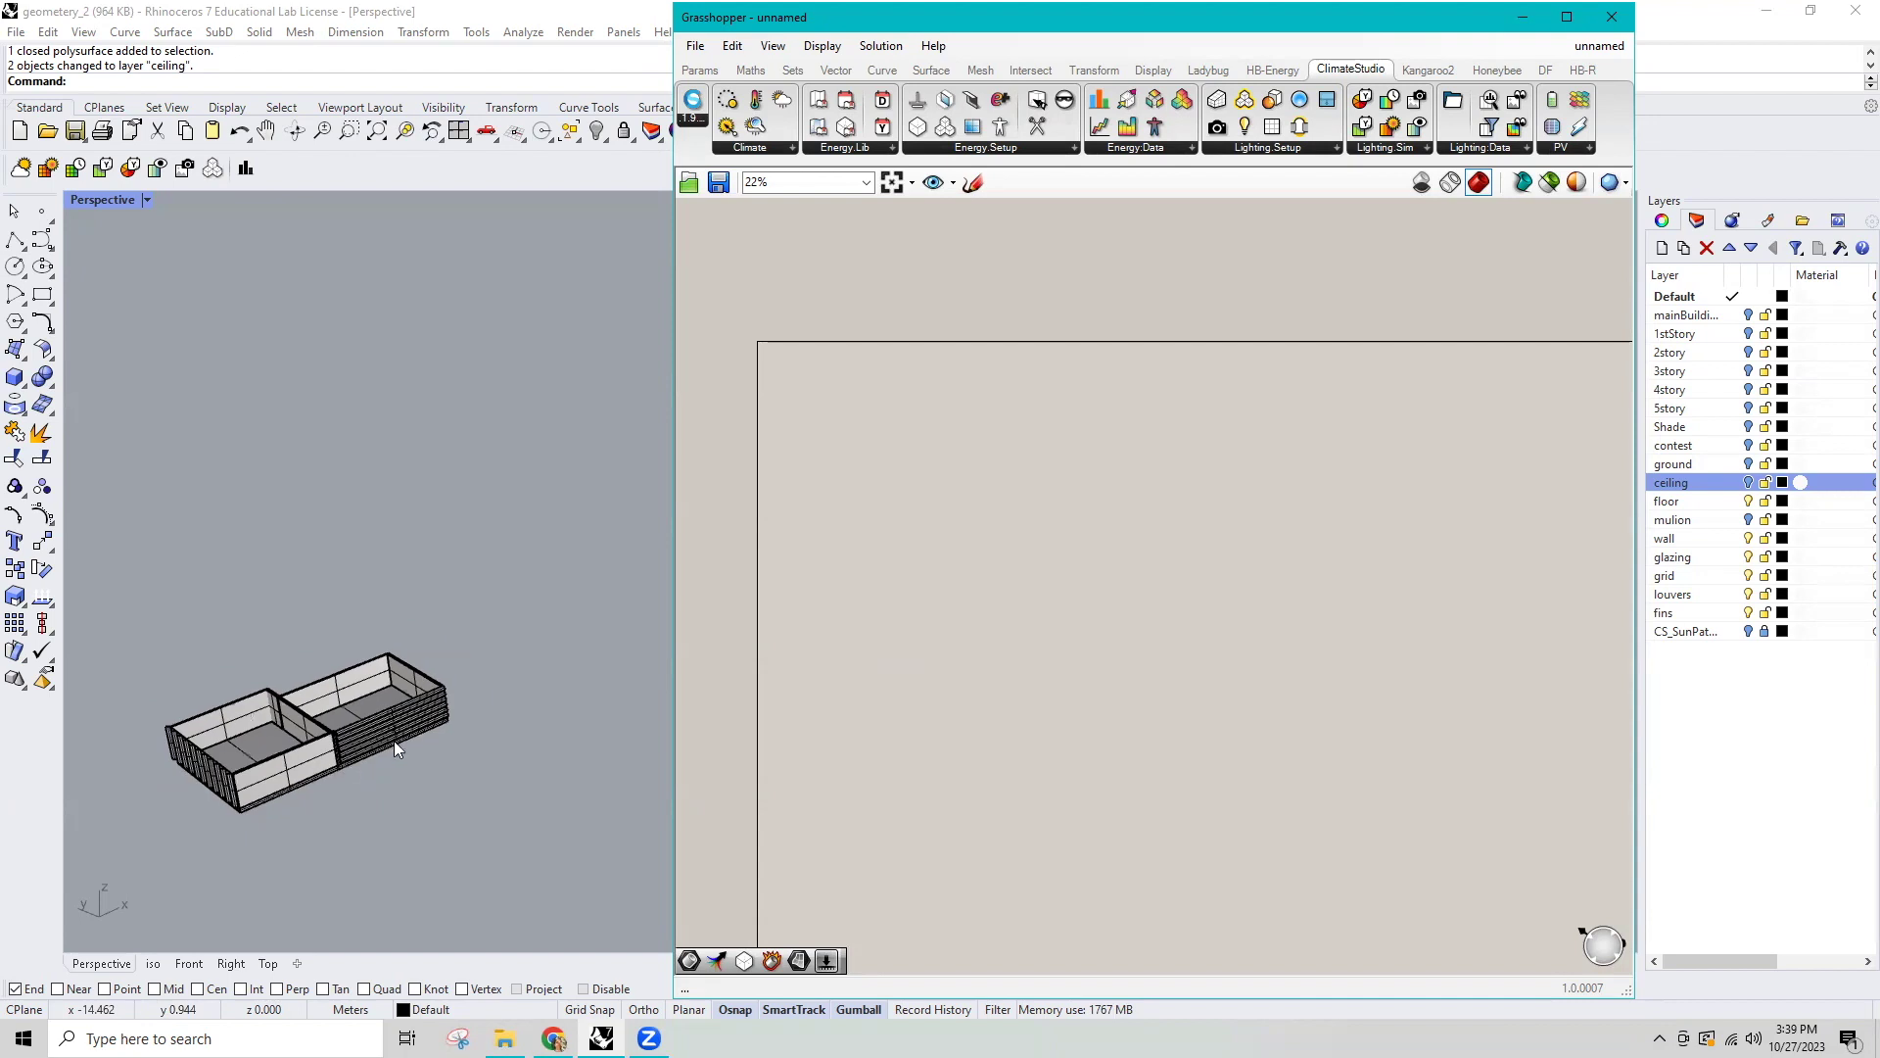
Orbit the louvred building, widen the model view, and check it in Top and Perspective views.
mouse_move(354, 741)
right_down()
mouse_move(352, 762)
mouse_move(343, 718)
right_up()
scroll(431, 691, up, 3)
scroll(435, 718, up, 2)
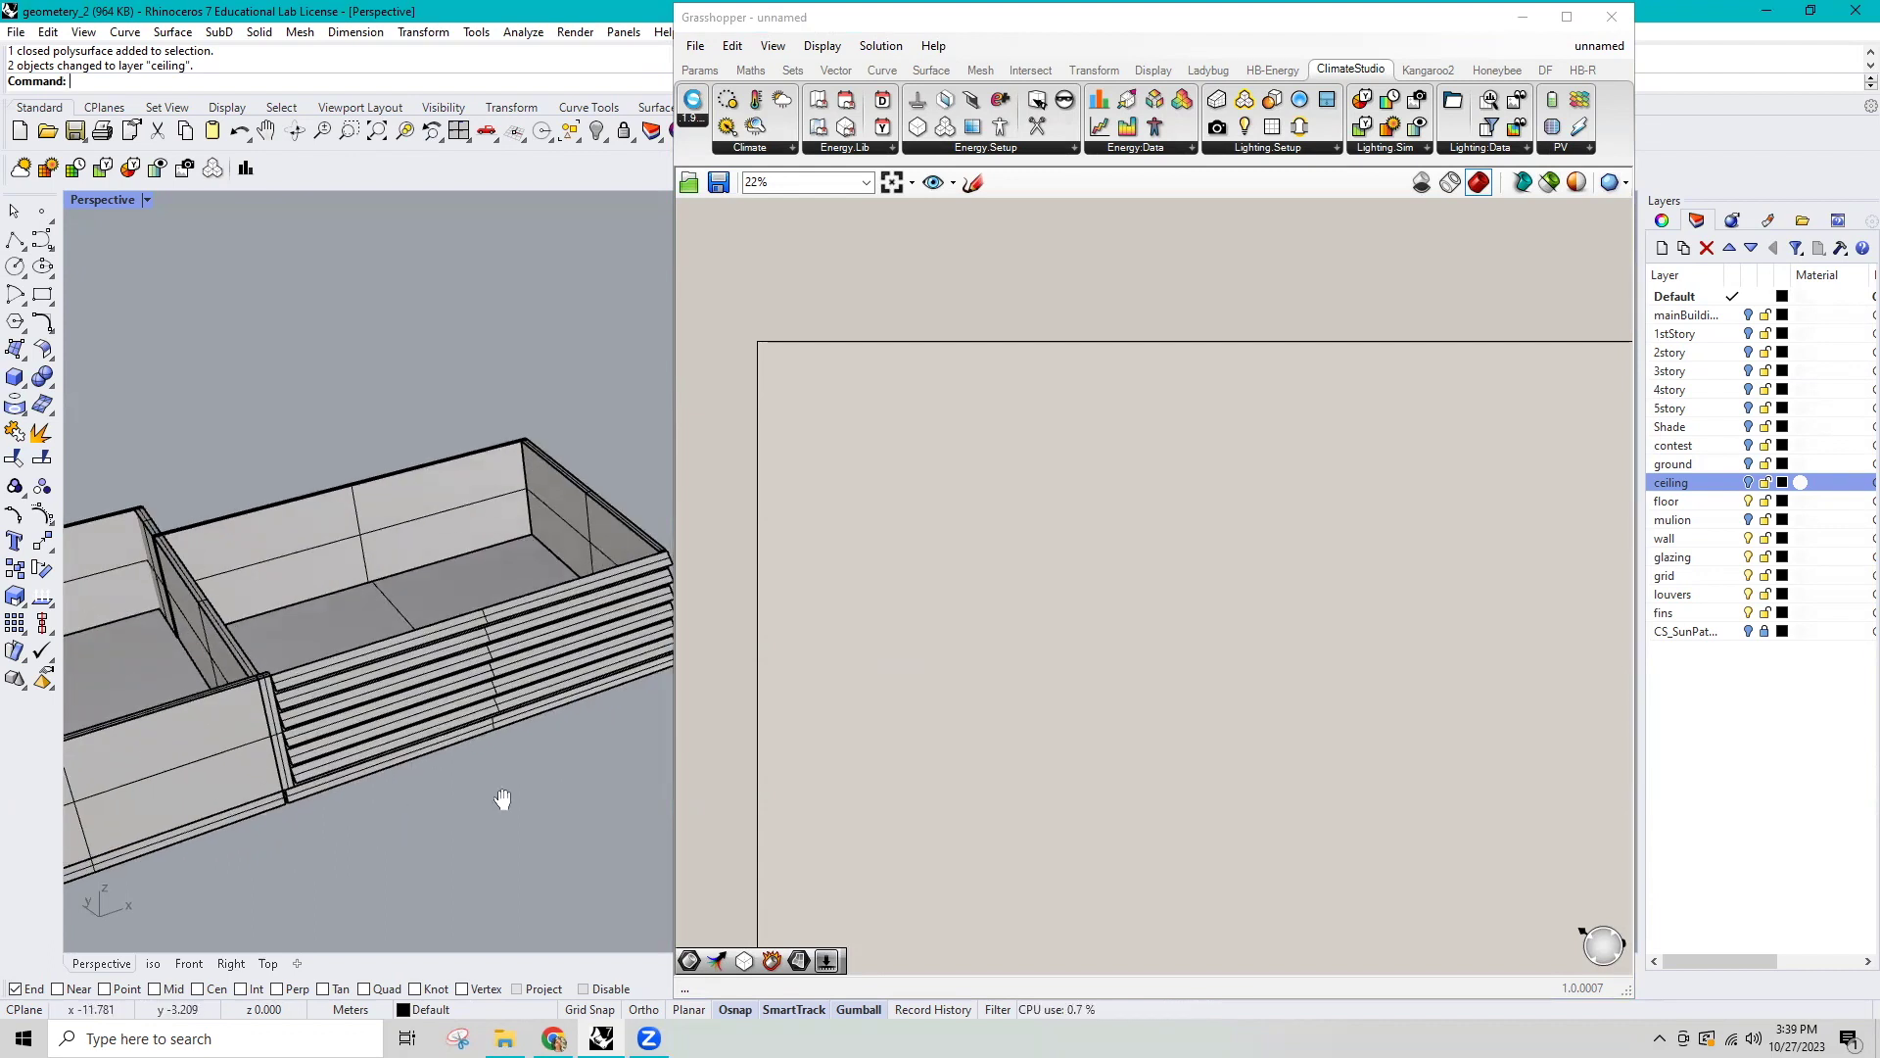
right_drag(503, 799, 205, 827)
scroll(301, 779, up, 2)
scroll(306, 770, down, 2)
scroll(310, 760, down, 2)
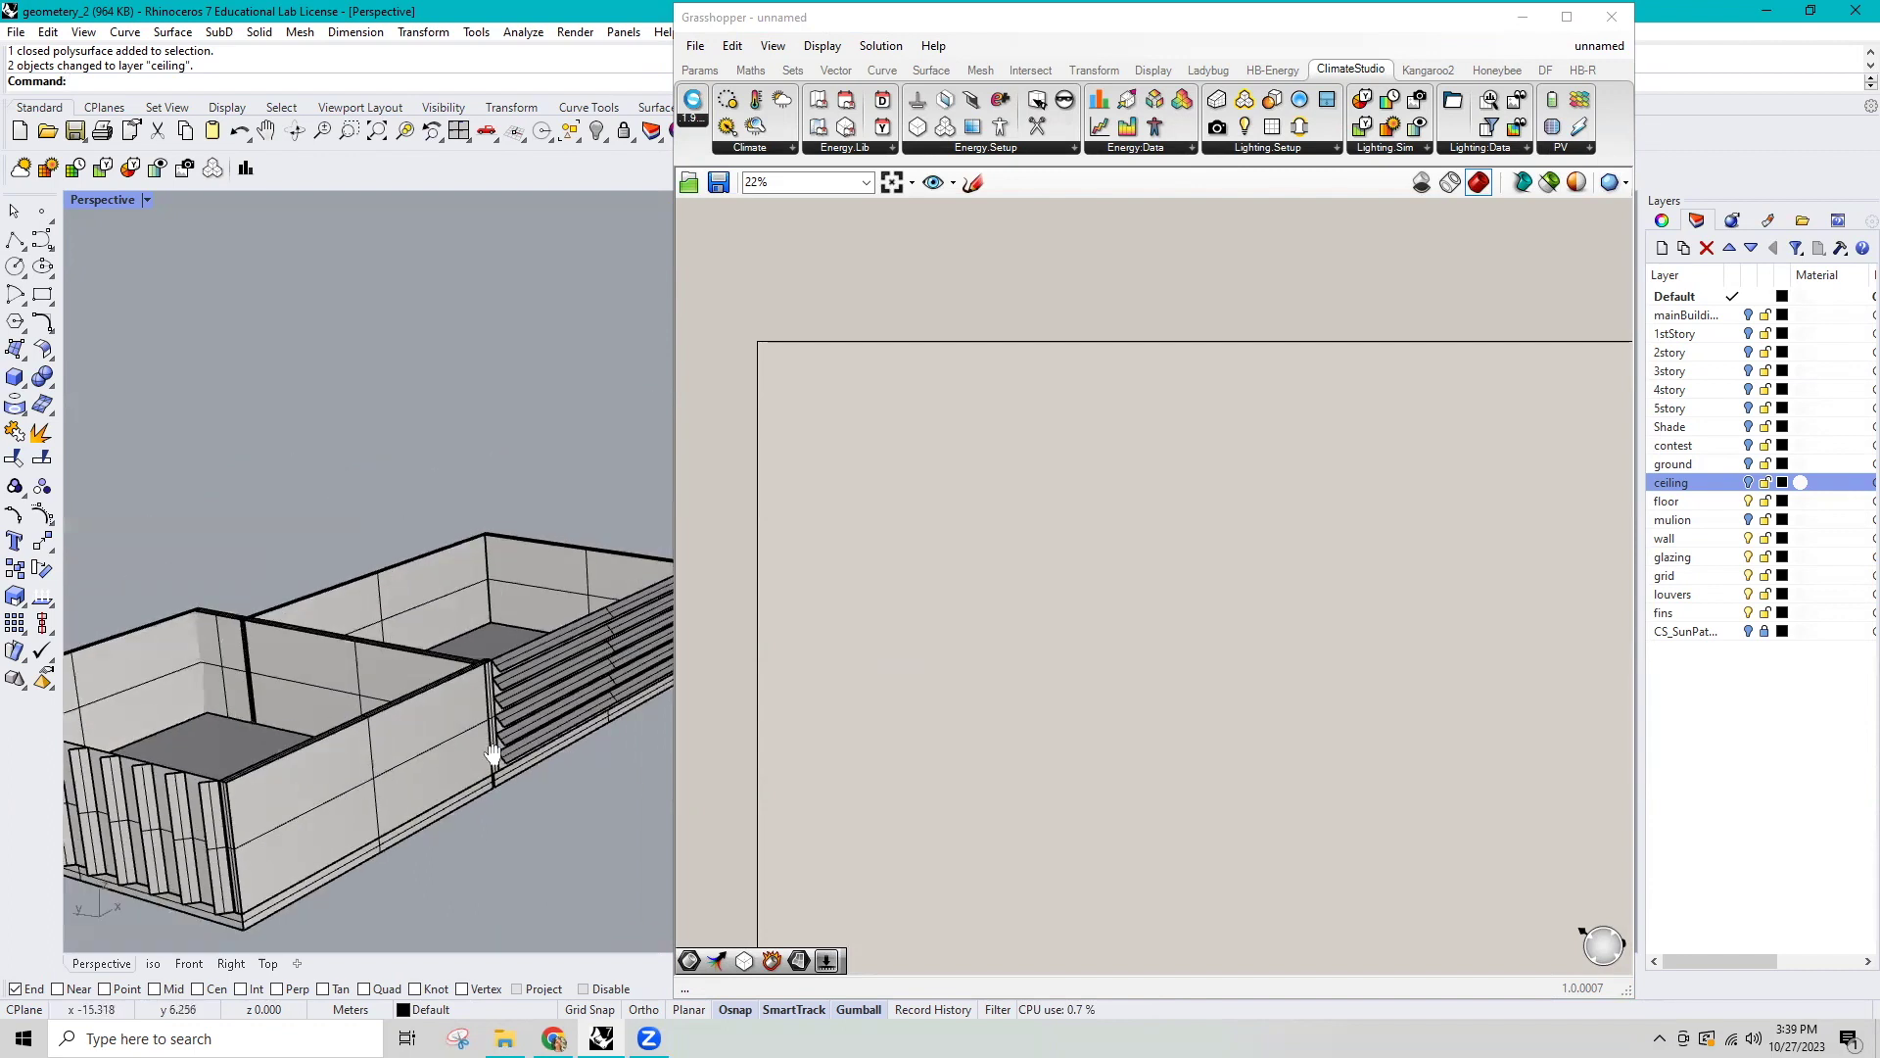
mouse_move(492, 753)
right_down()
mouse_move(293, 798)
mouse_move(504, 762)
right_up()
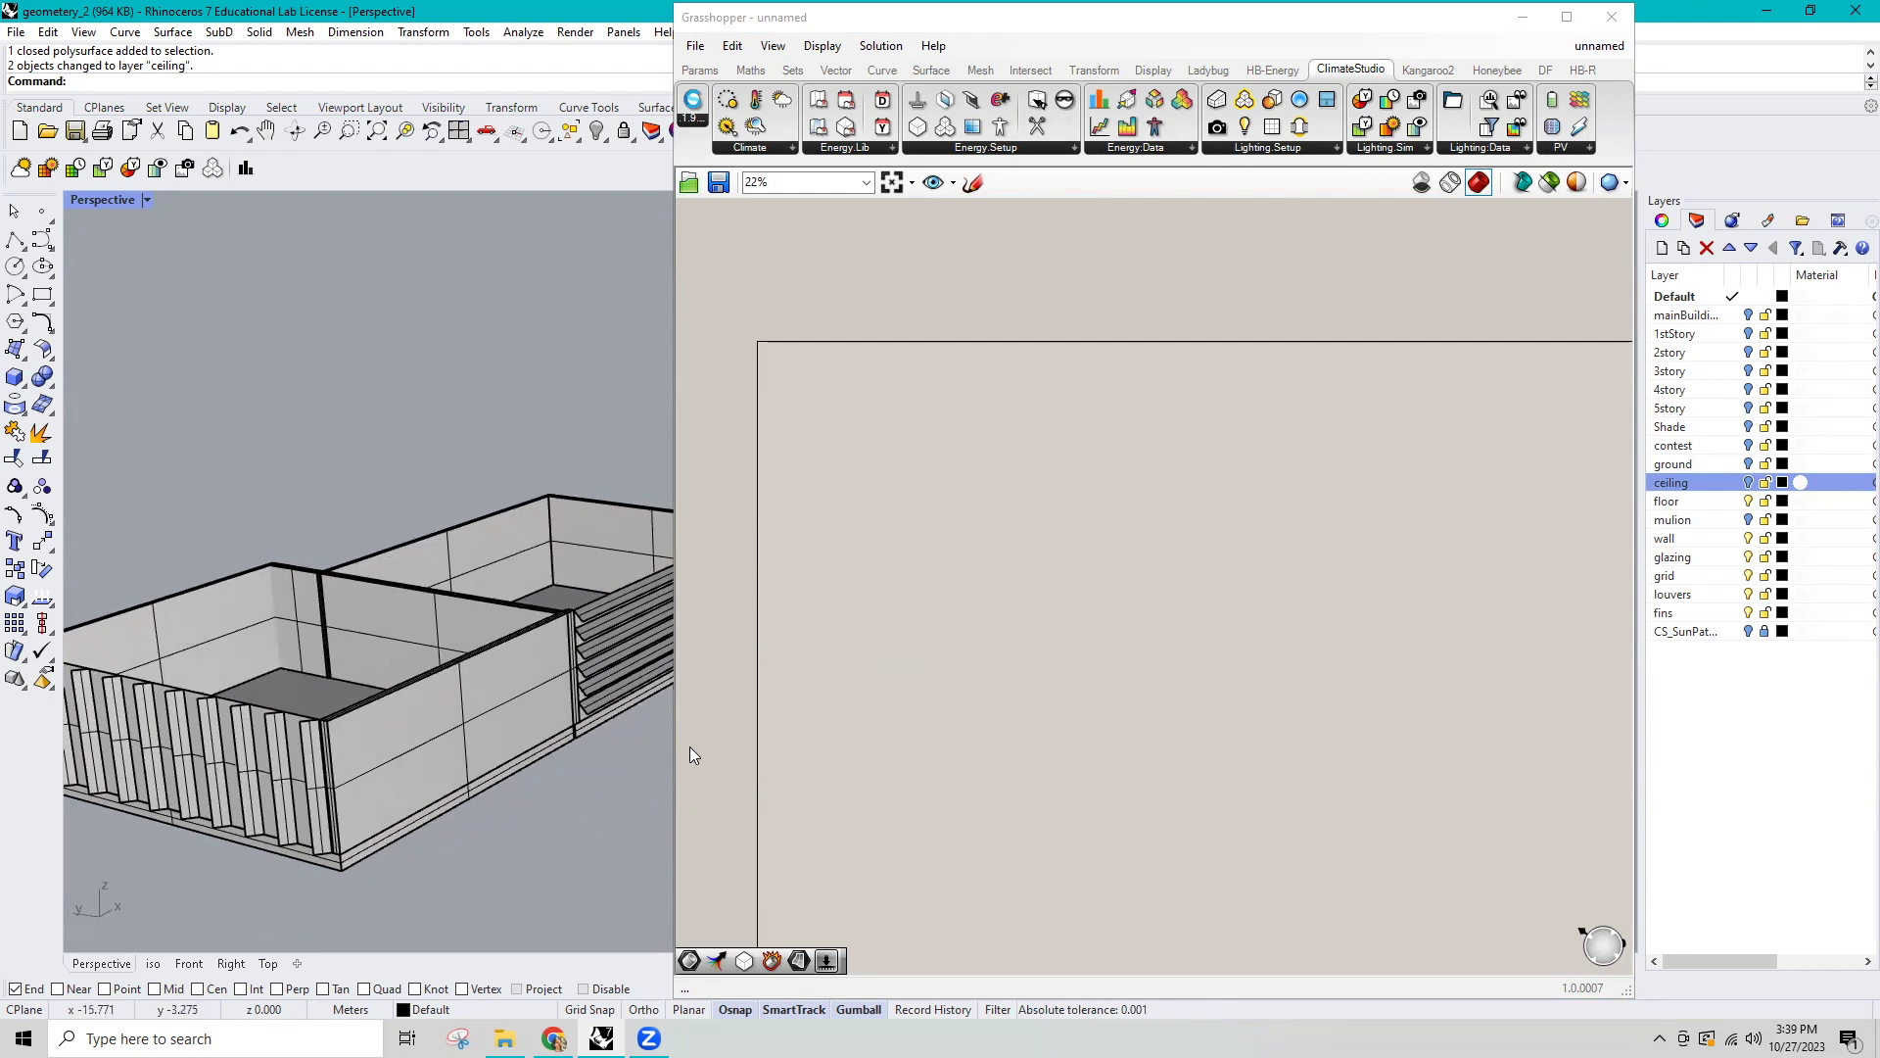
drag(669, 751, 1121, 751)
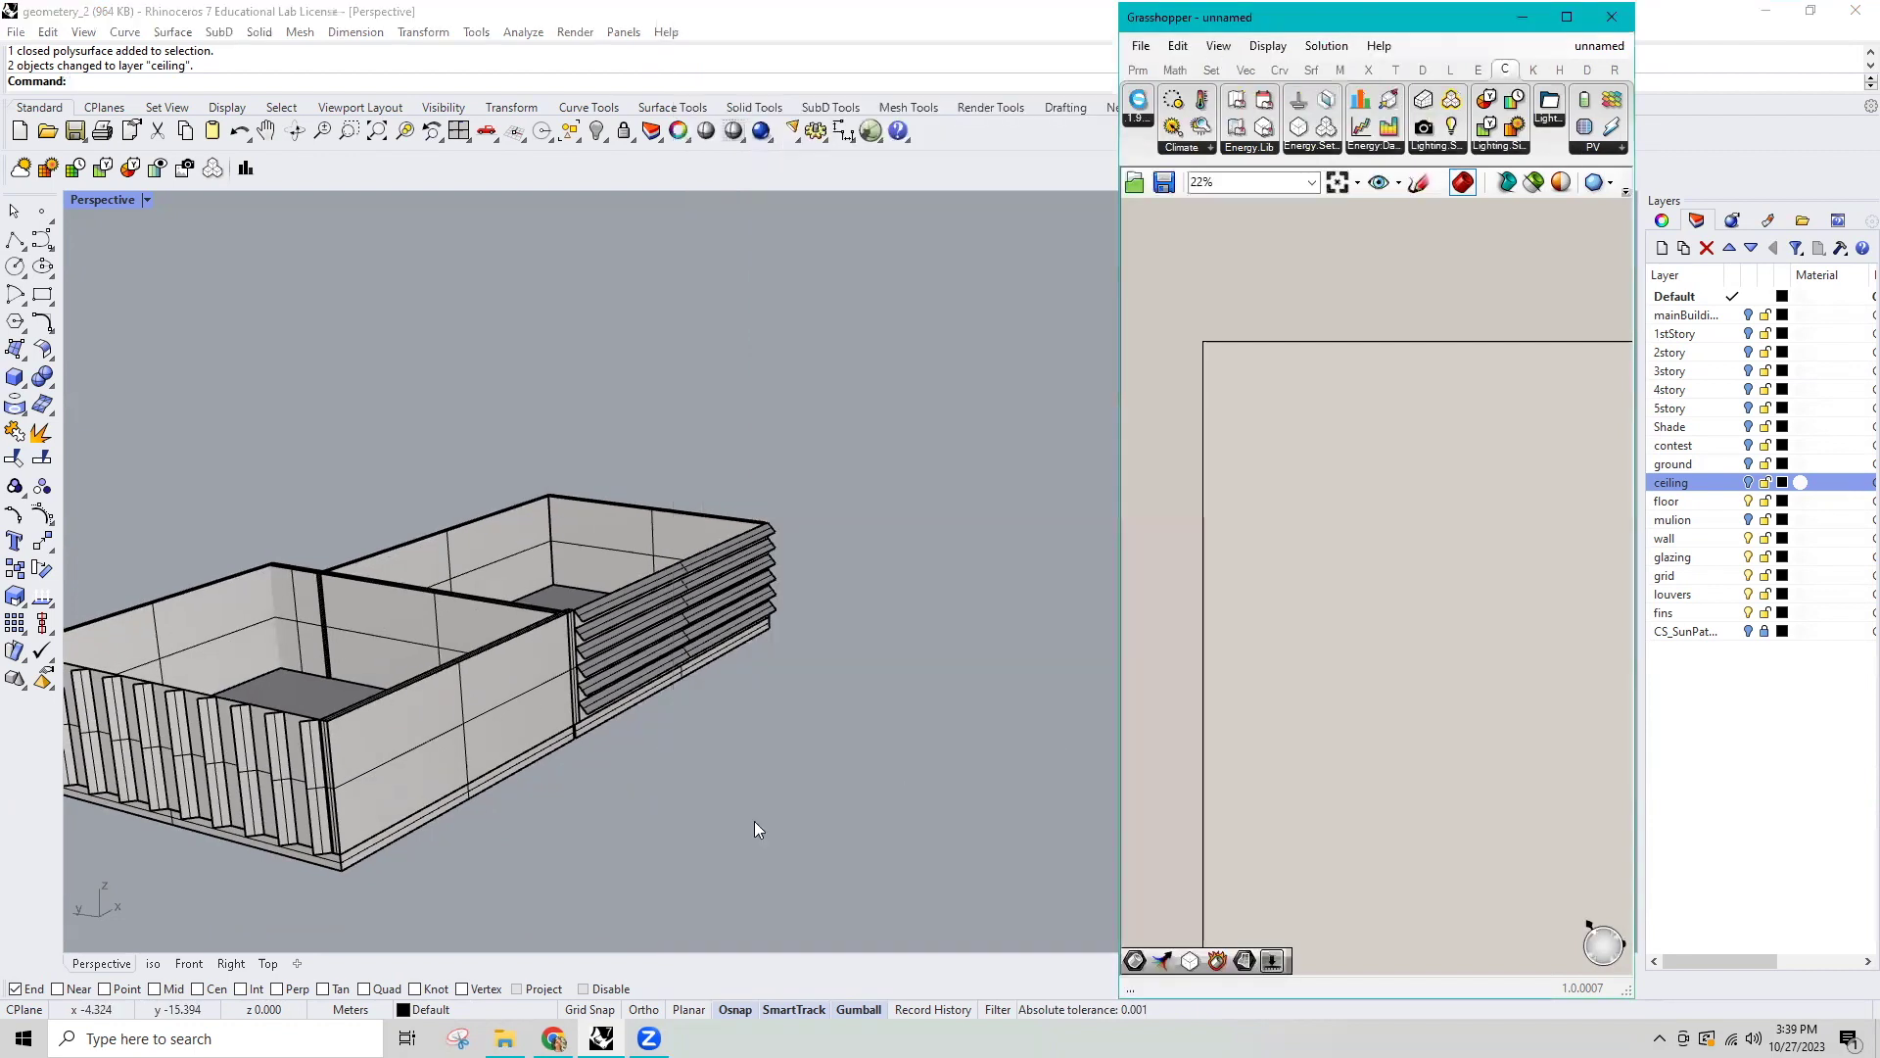
click(267, 962)
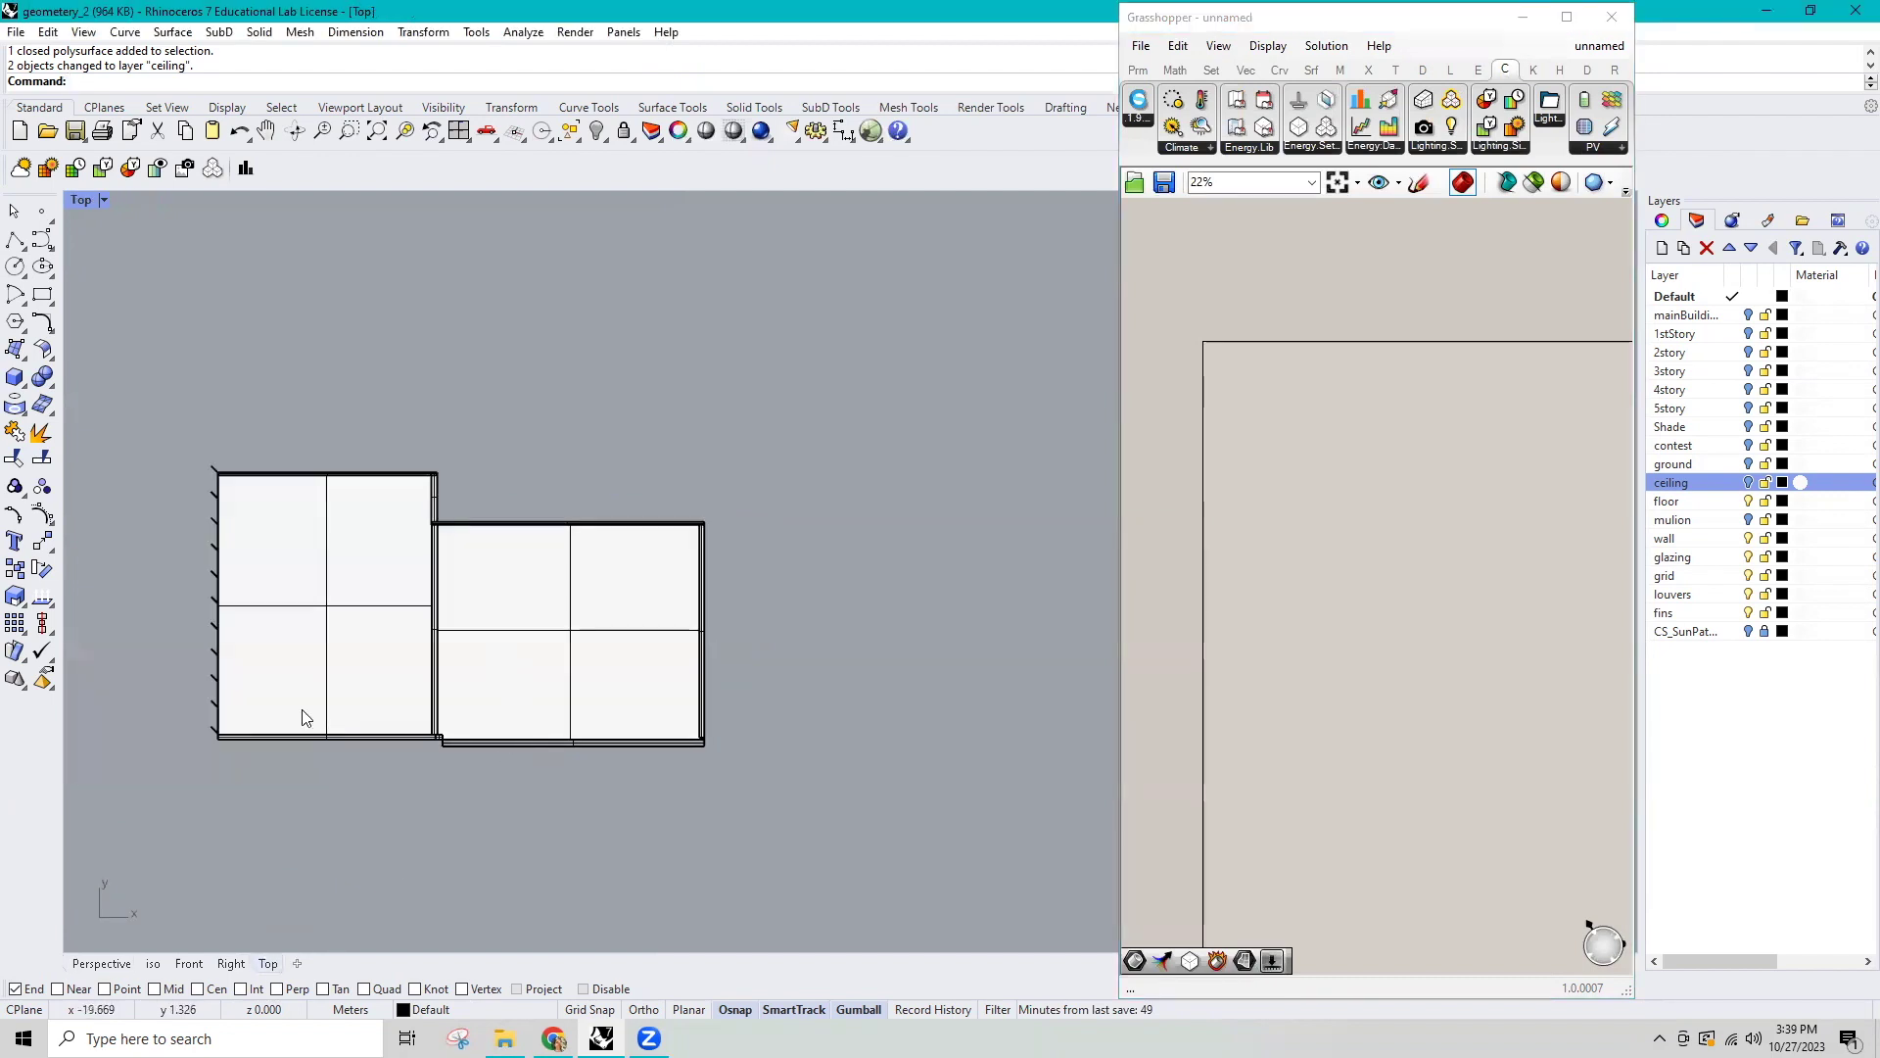
click(102, 963)
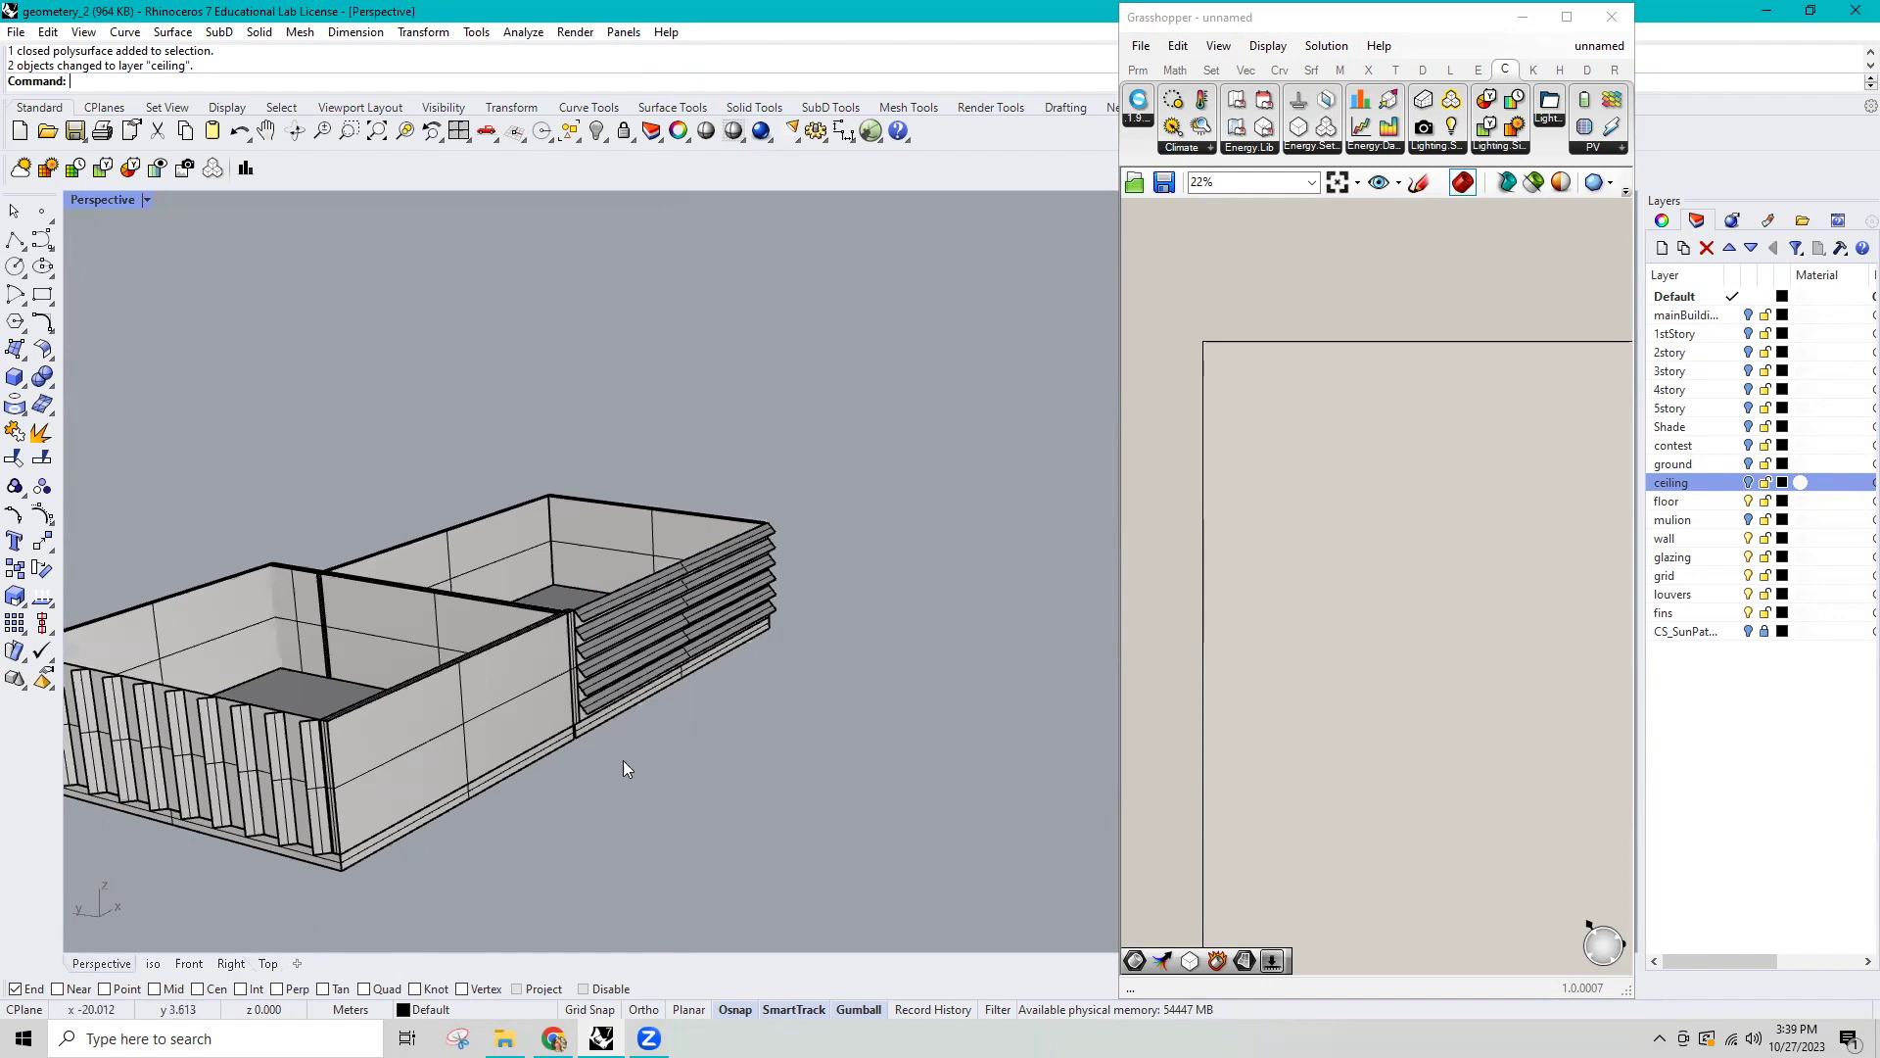
scroll(587, 784, down, 2)
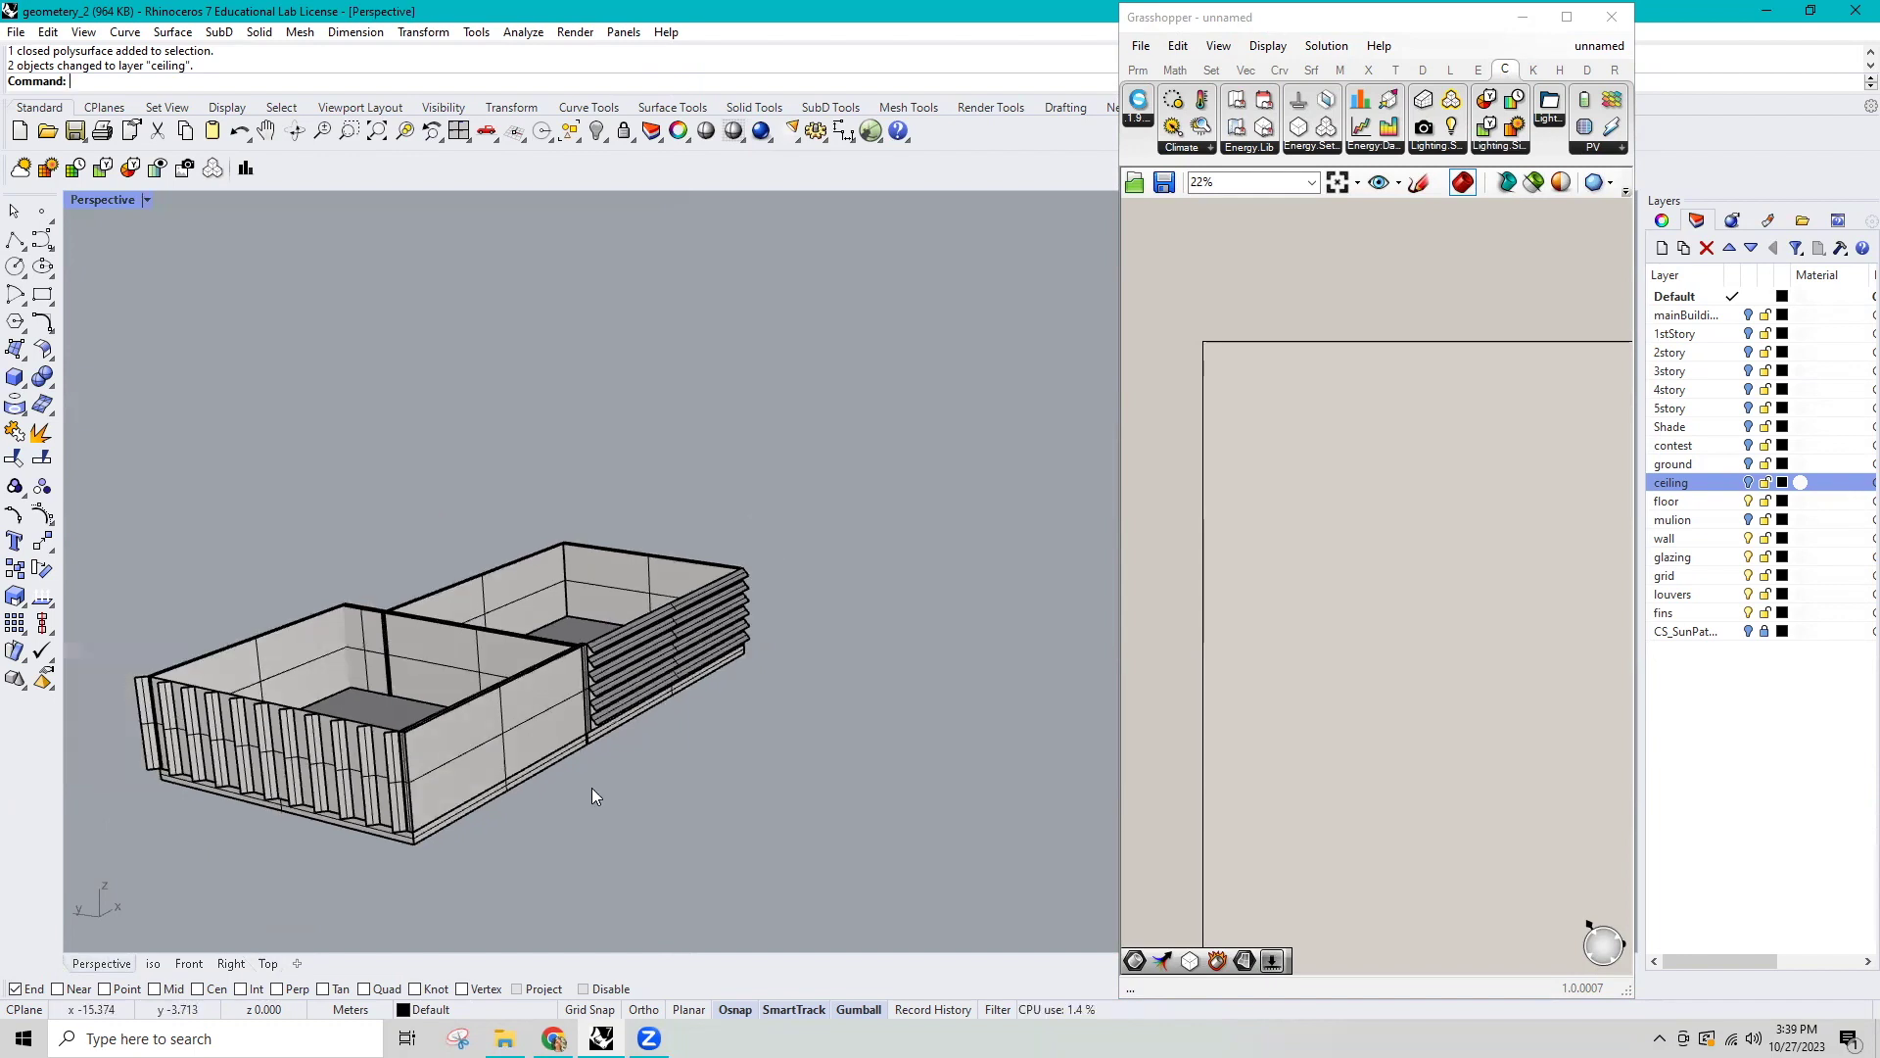
Widen the Grasshopper editor and place a Brep parameter from the Params tab.
mouse_move(593, 797)
right_down()
mouse_move(524, 787)
mouse_move(484, 817)
right_up()
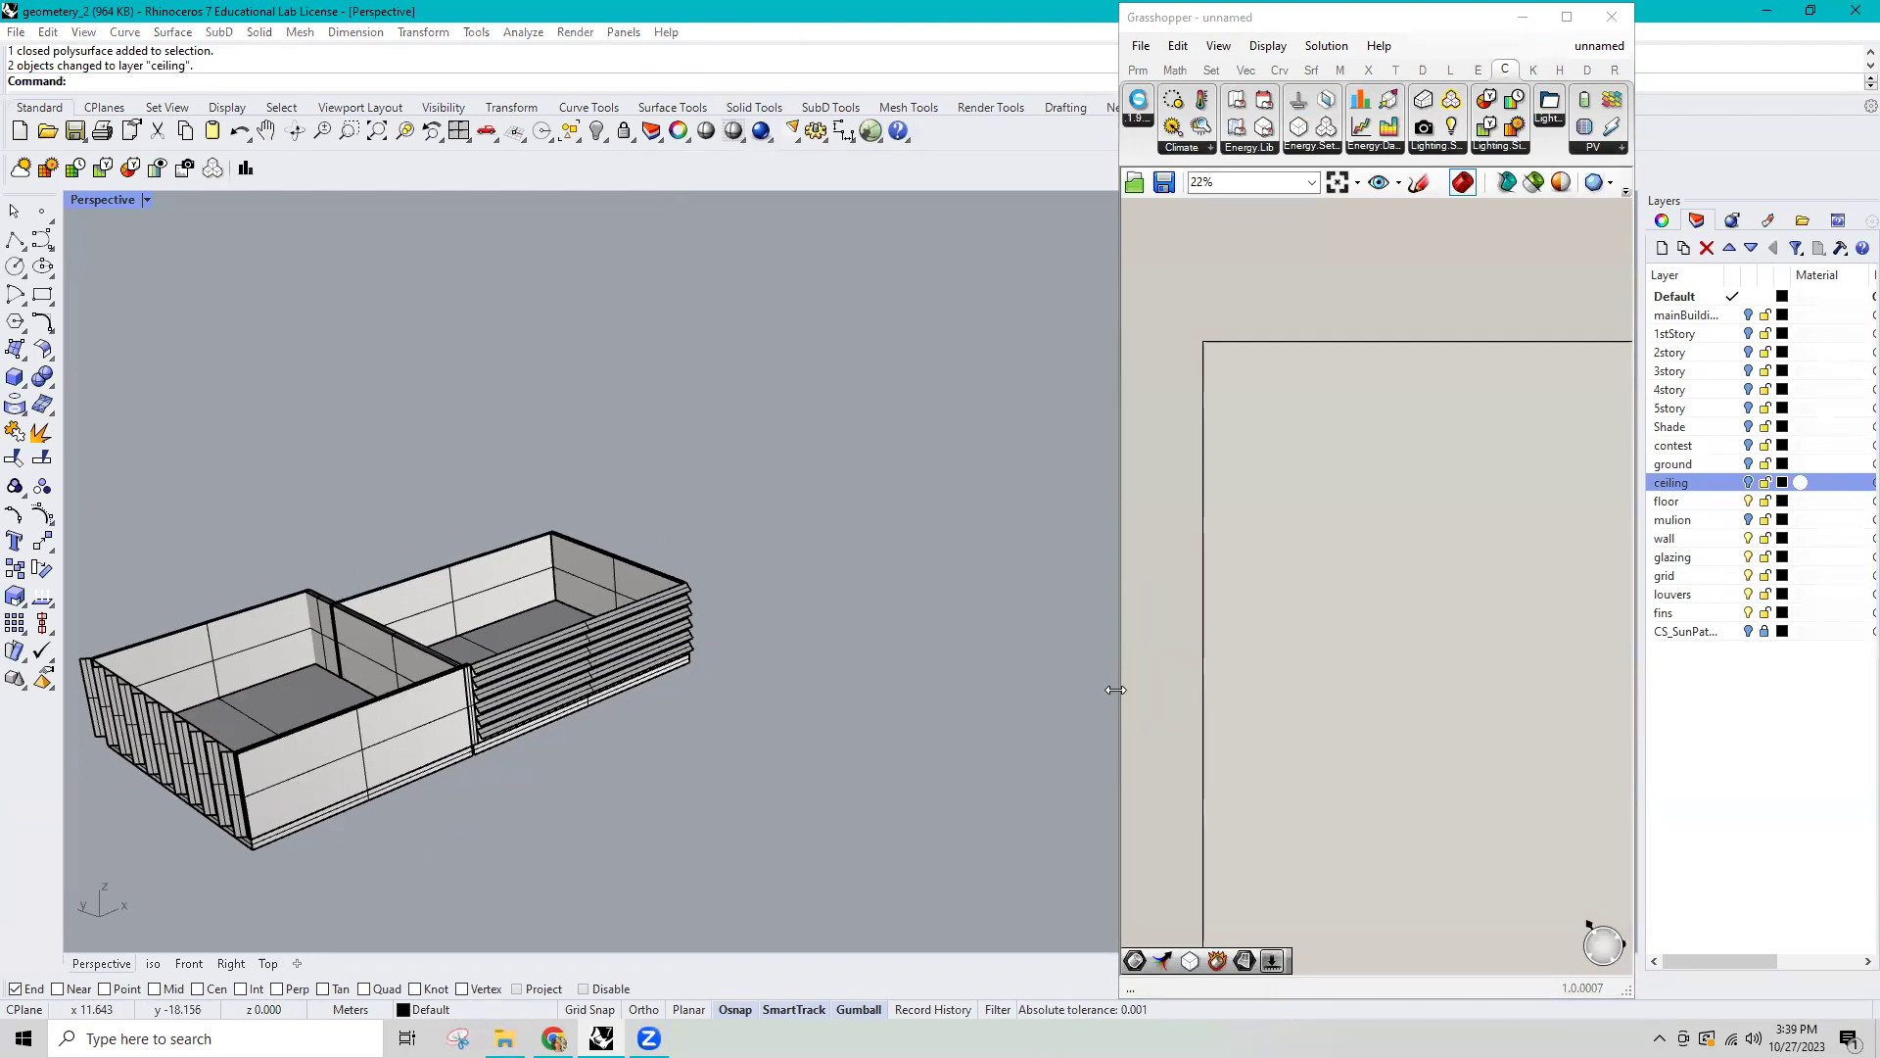
drag(1117, 689, 695, 780)
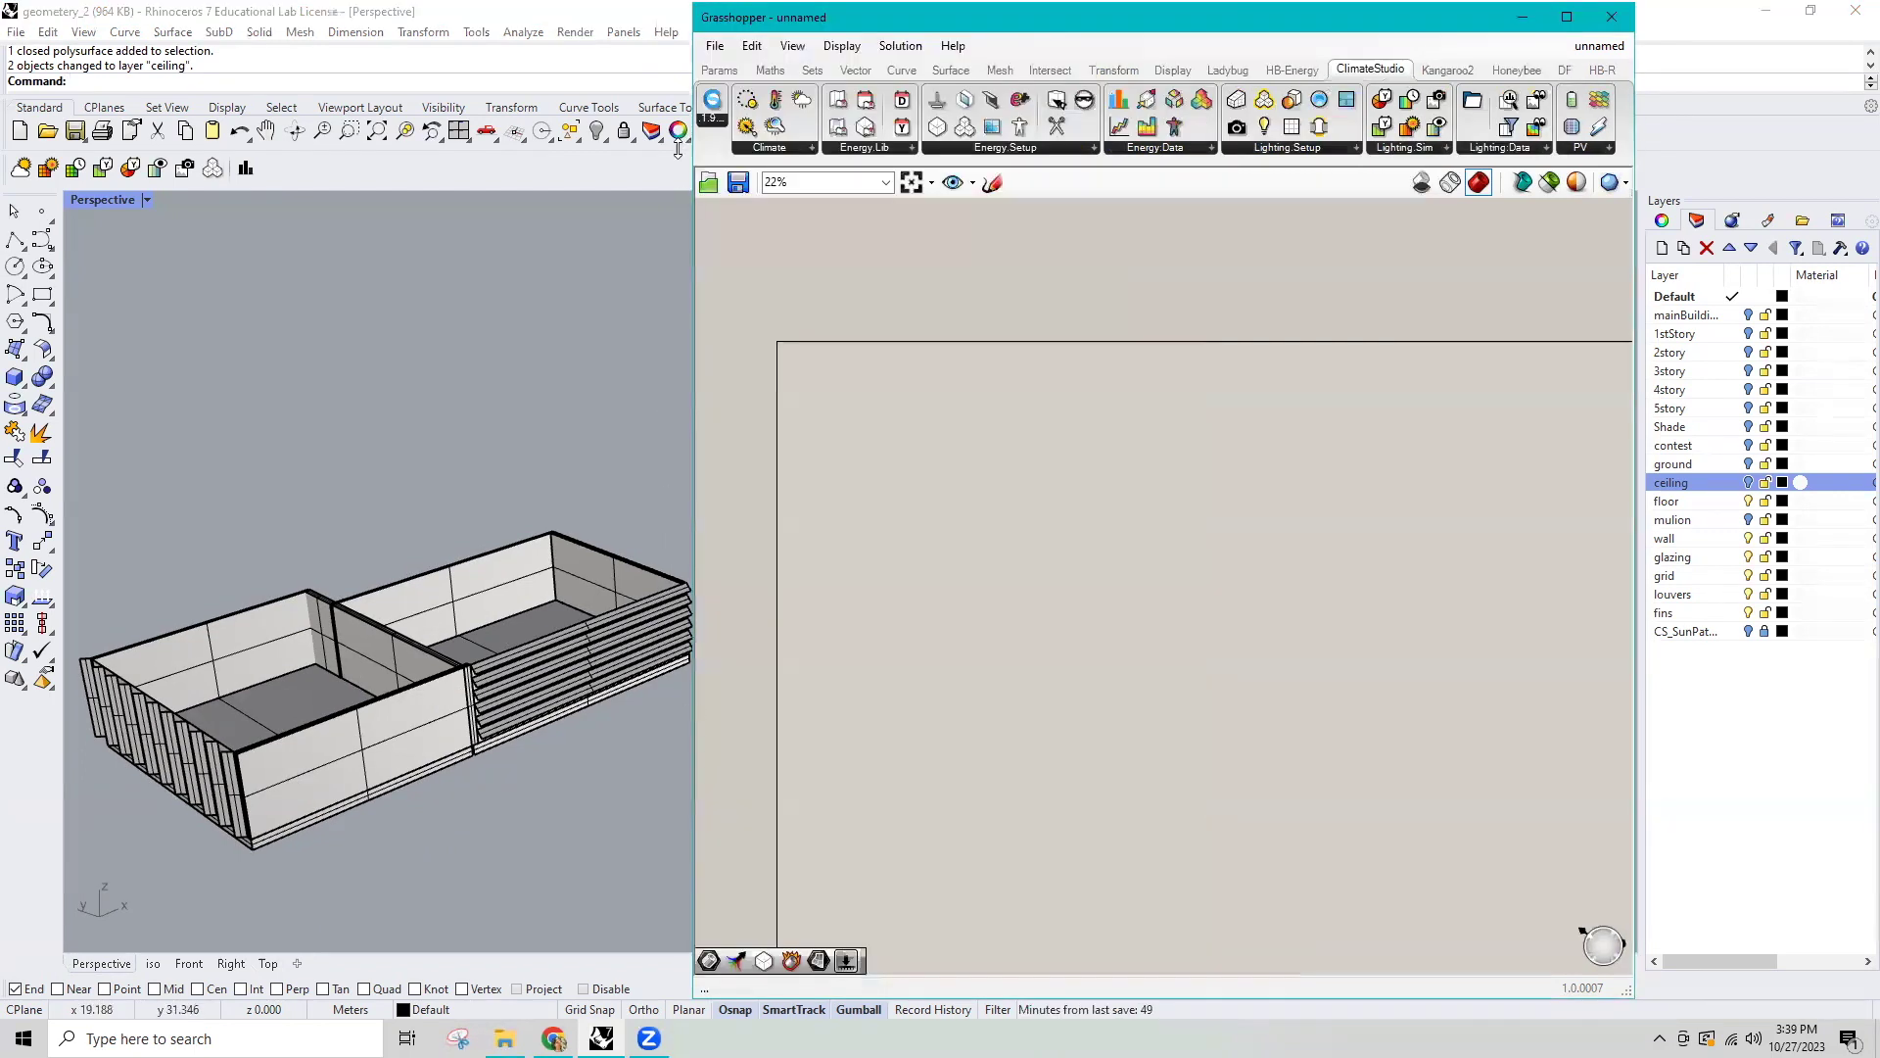
click(720, 71)
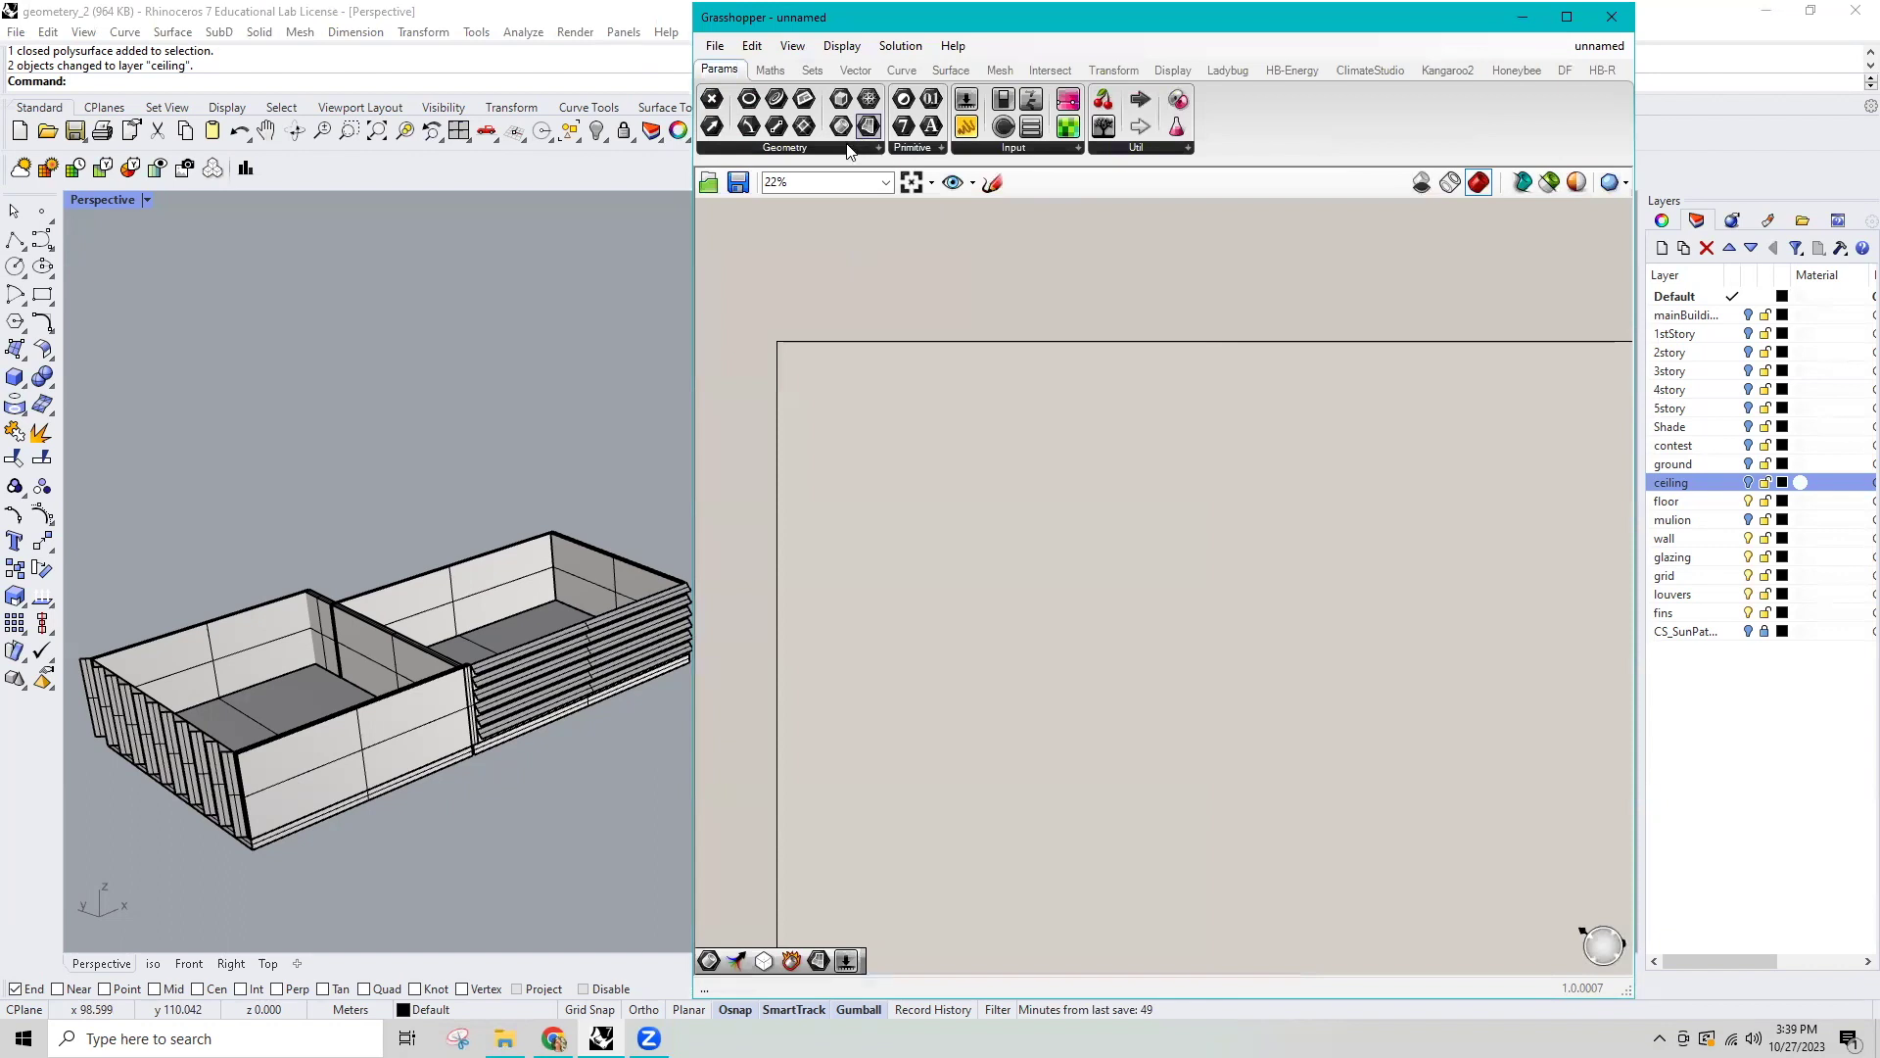
drag(864, 132, 964, 470)
scroll(964, 462, up, 5)
scroll(942, 486, up, 1)
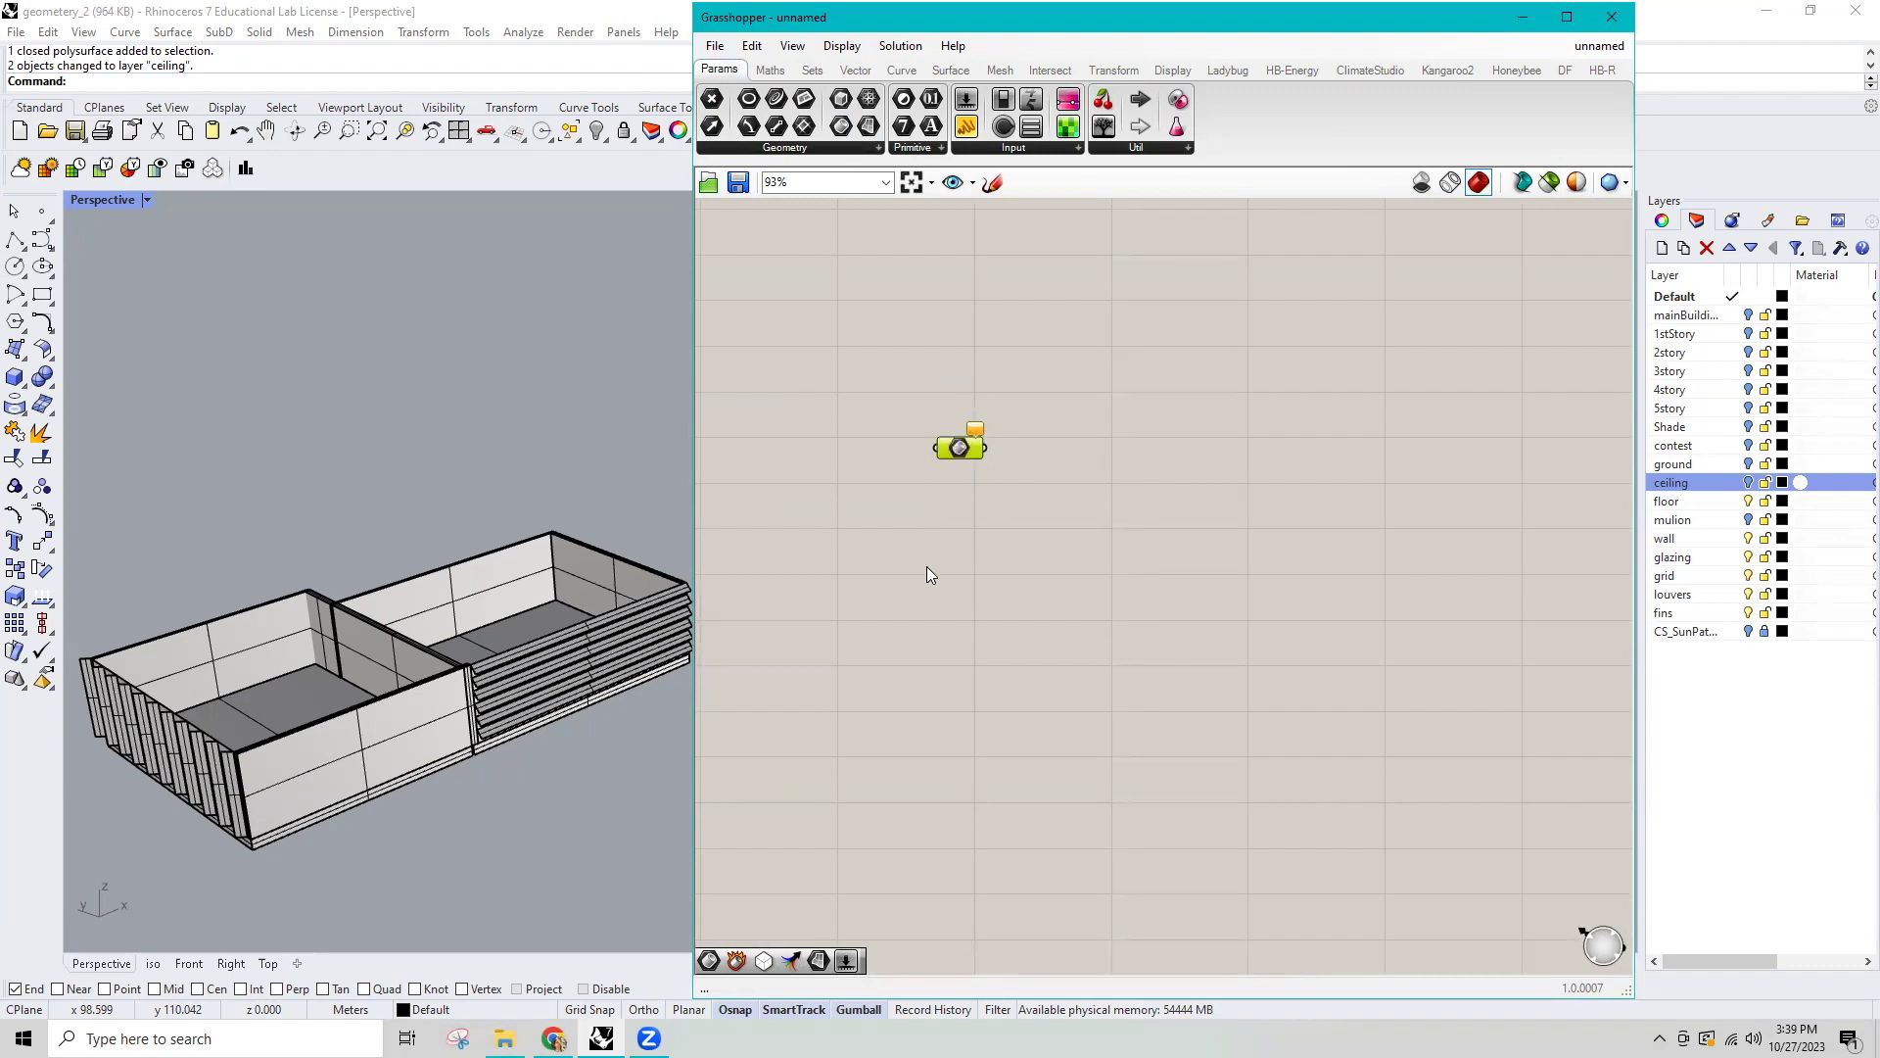
Paste several copies of the Brep parameter and space them evenly in a vertical column.
key(ctrl+v)
key(ctrl+v)
key(ctrl+v)
key(ctrl+v)
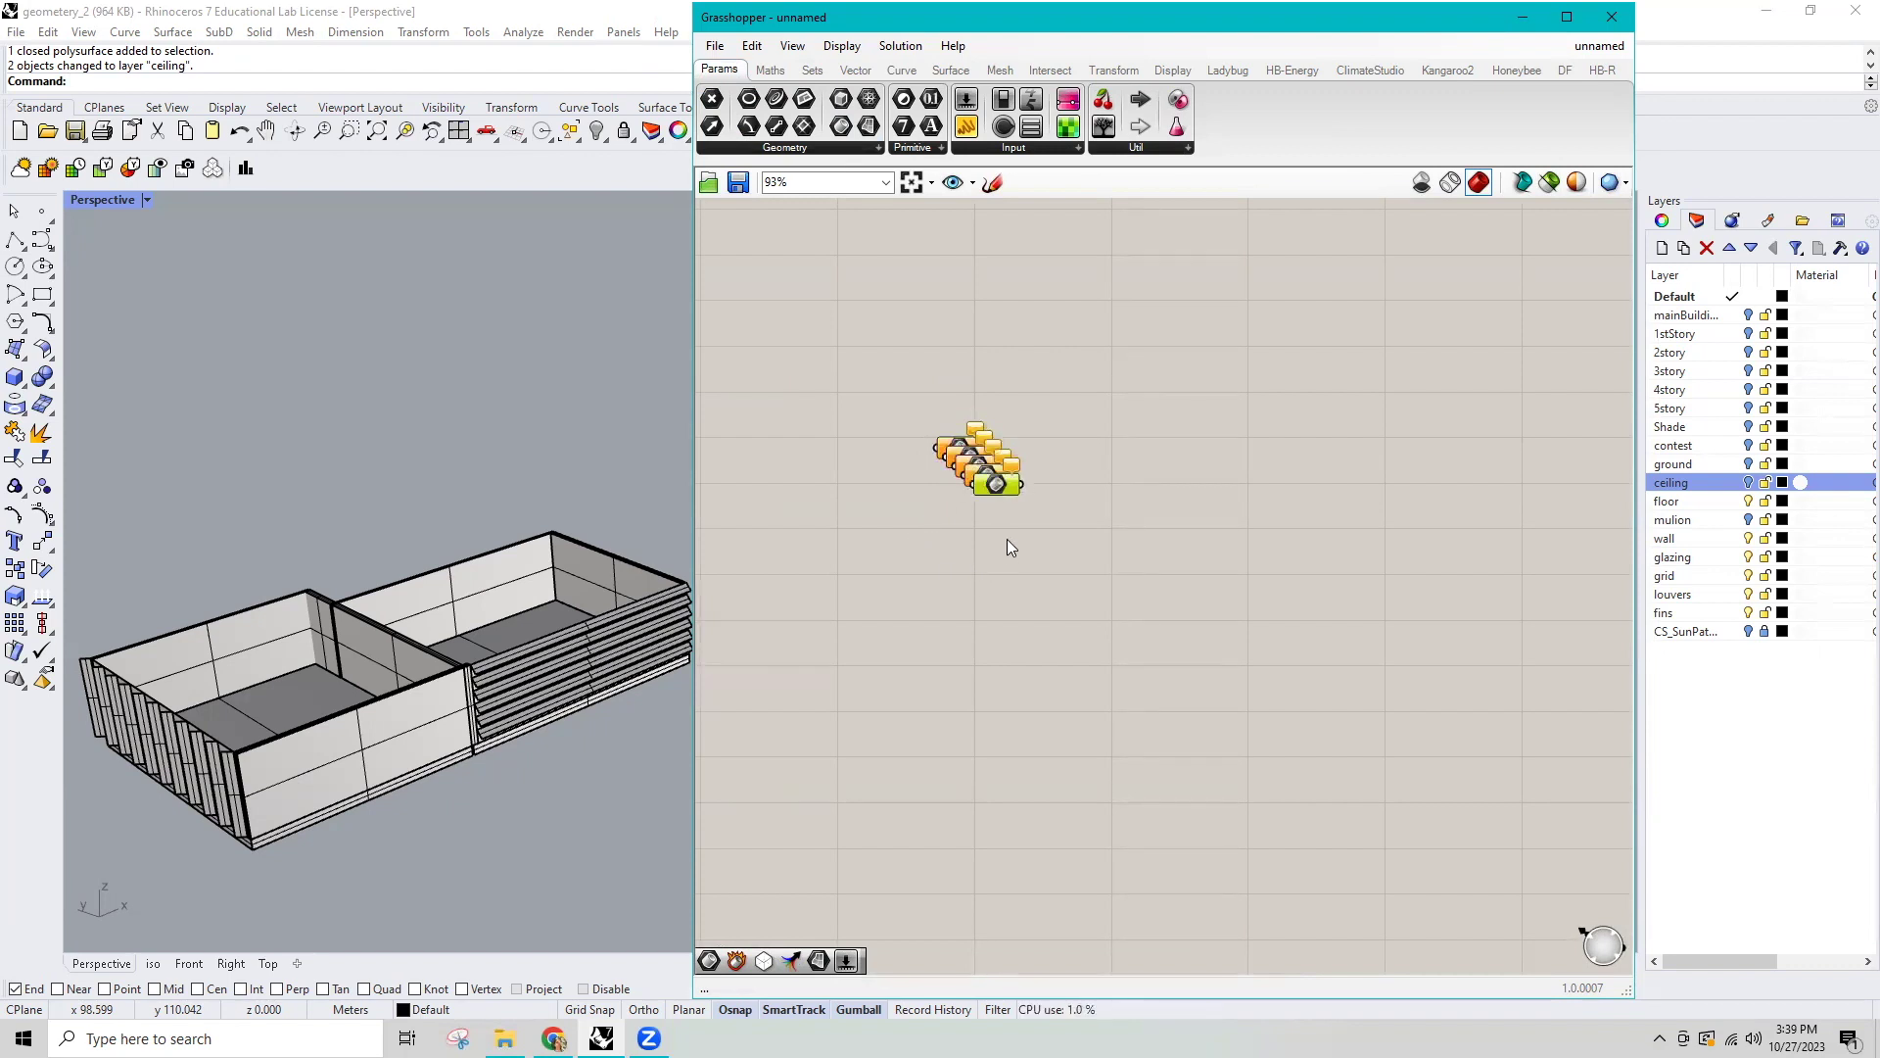
scroll(1005, 539, down, 4)
drag(1003, 518, 996, 813)
drag(1071, 435, 967, 826)
click(989, 488)
click(957, 622)
scroll(957, 623, up, 1)
scroll(957, 623, up, 2)
scroll(987, 448, down, 1)
mouse_move(1035, 262)
mouse_down()
mouse_move(956, 720)
mouse_move(979, 862)
mouse_up()
click(1112, 471)
scroll(933, 480, up, 2)
scroll(932, 476, up, 1)
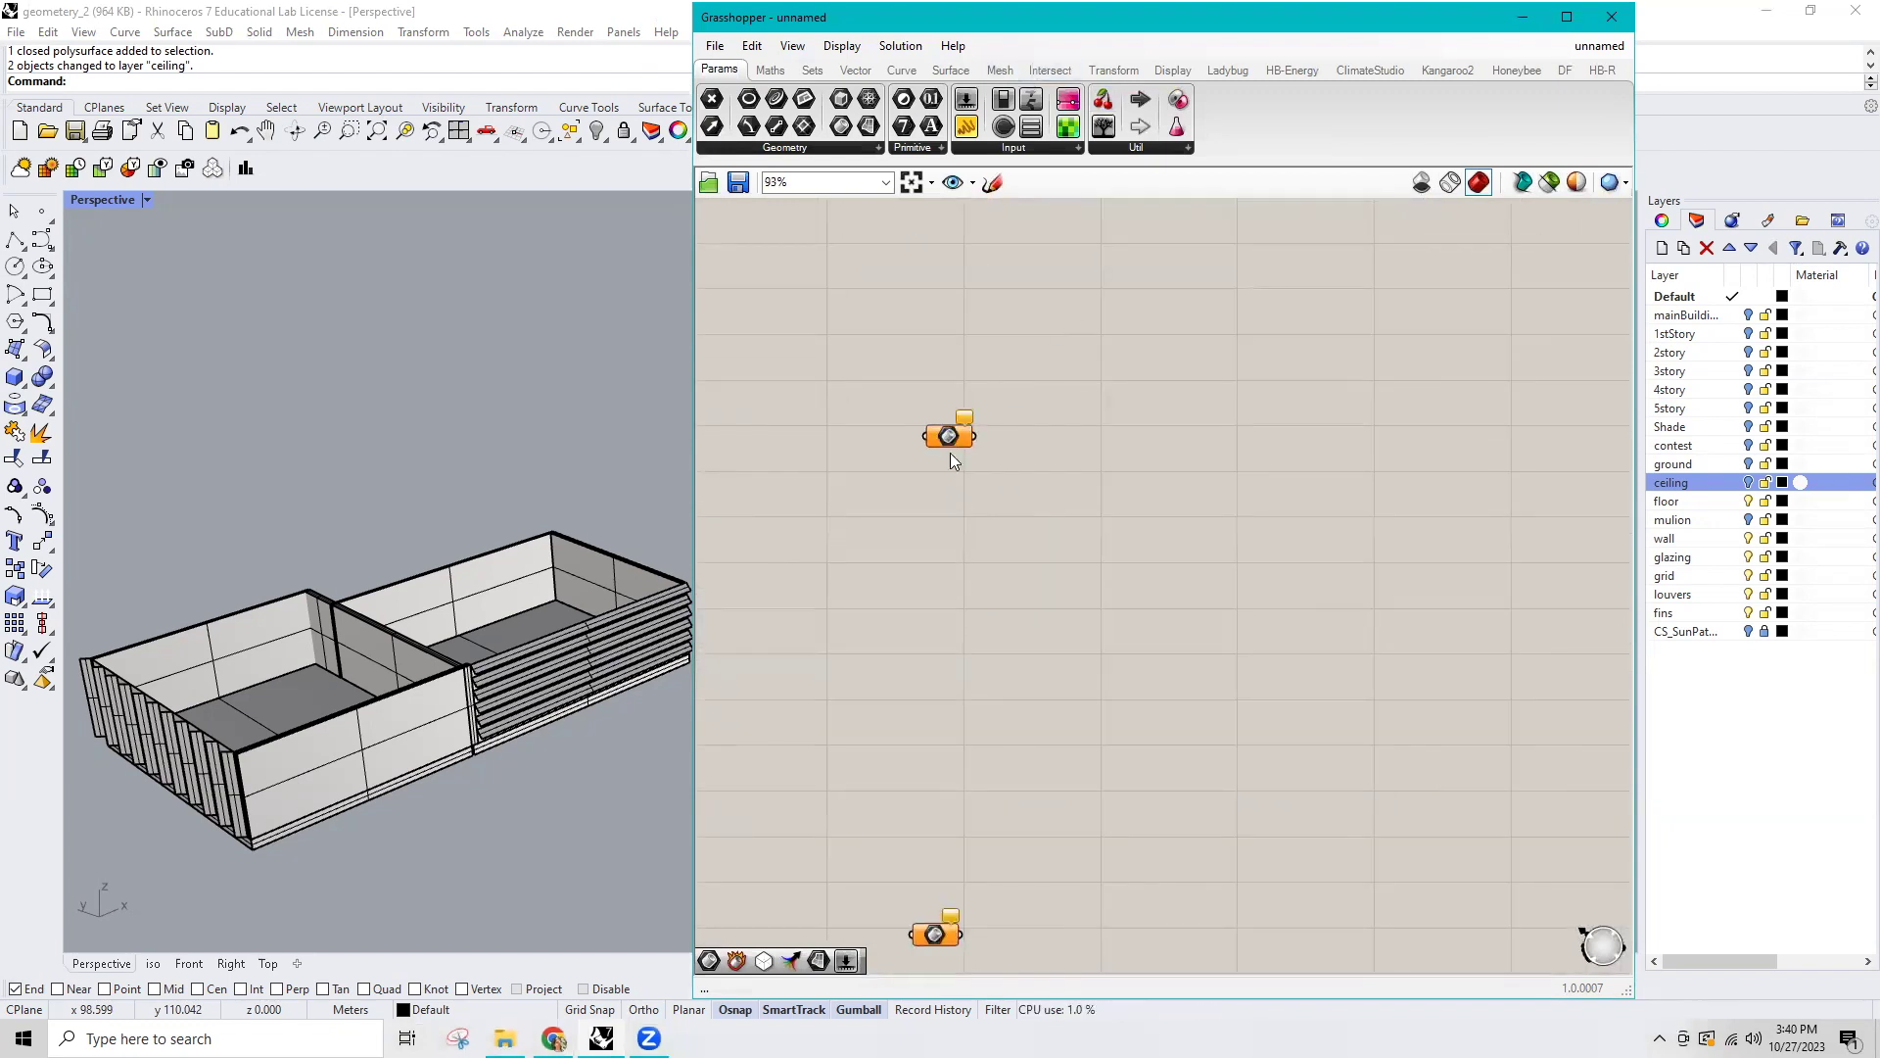
Store the two ceiling slabs in the top Brep parameter, then hide them.
click(1749, 482)
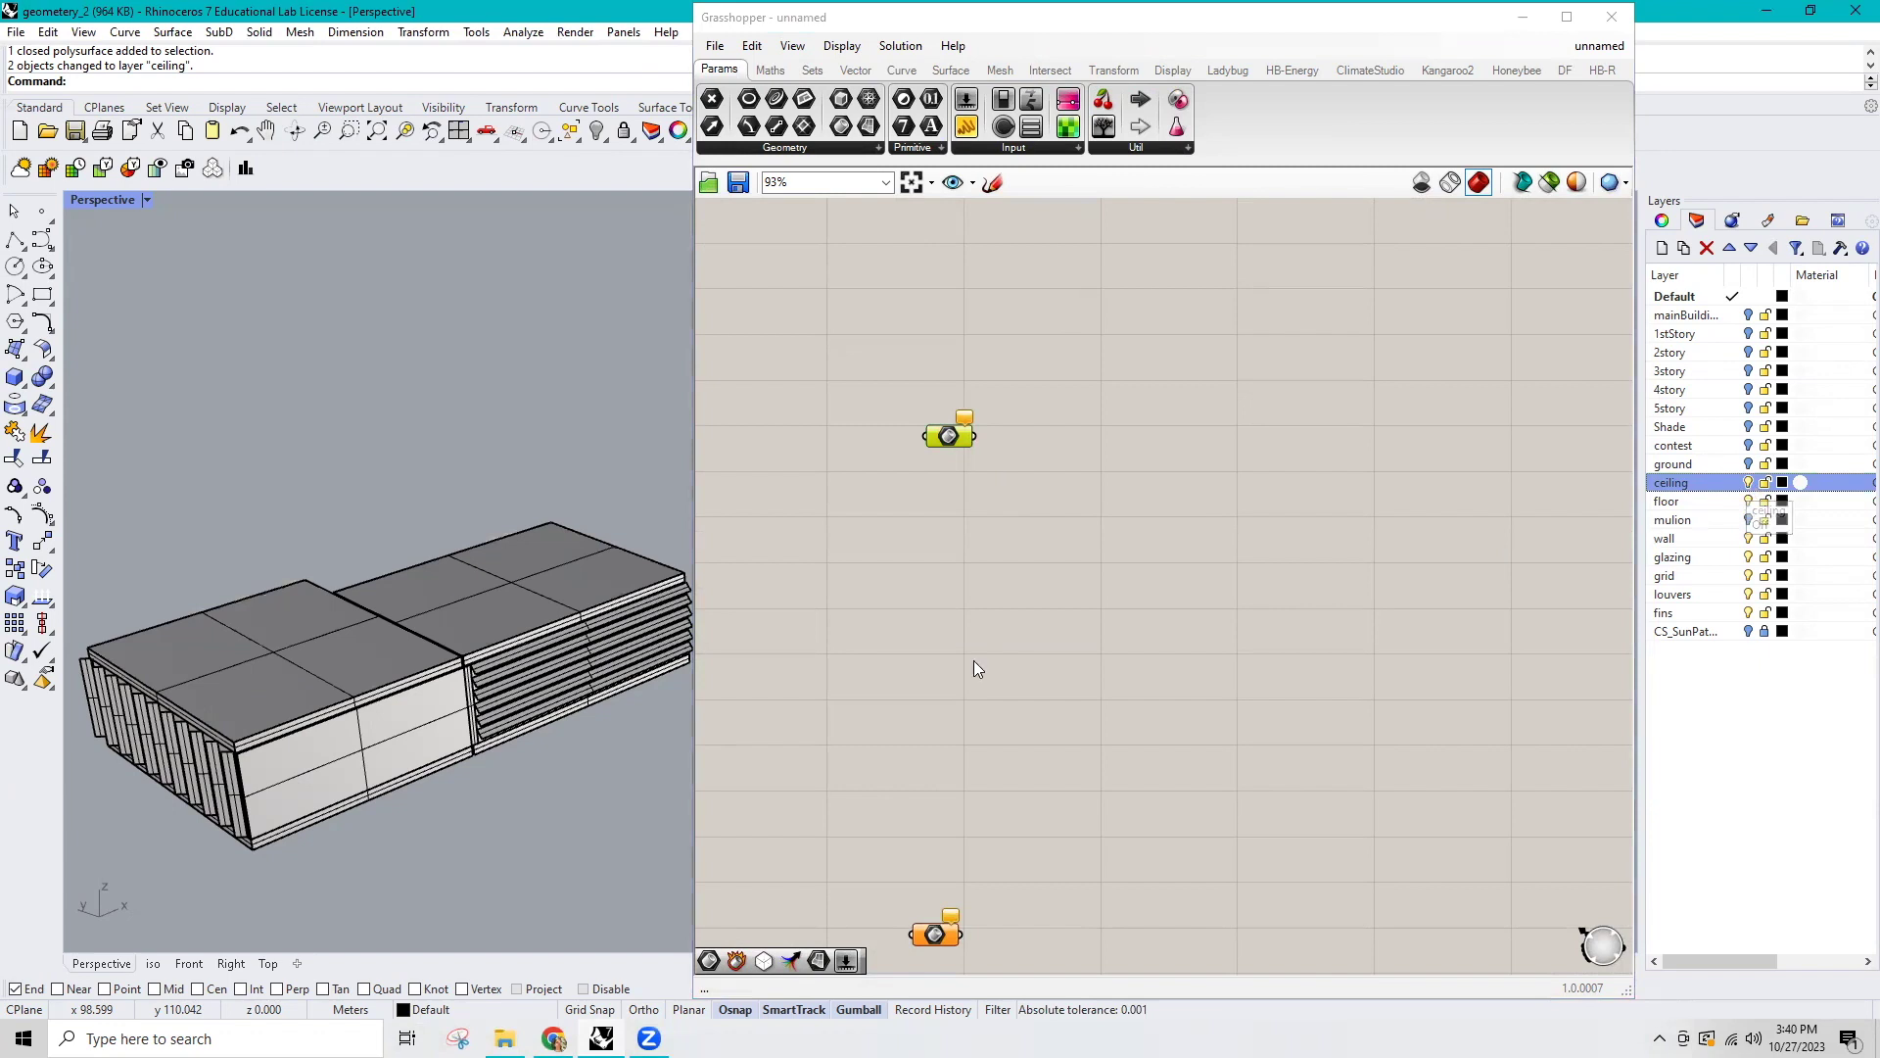
click(435, 639)
shift+click(368, 646)
right_click(948, 435)
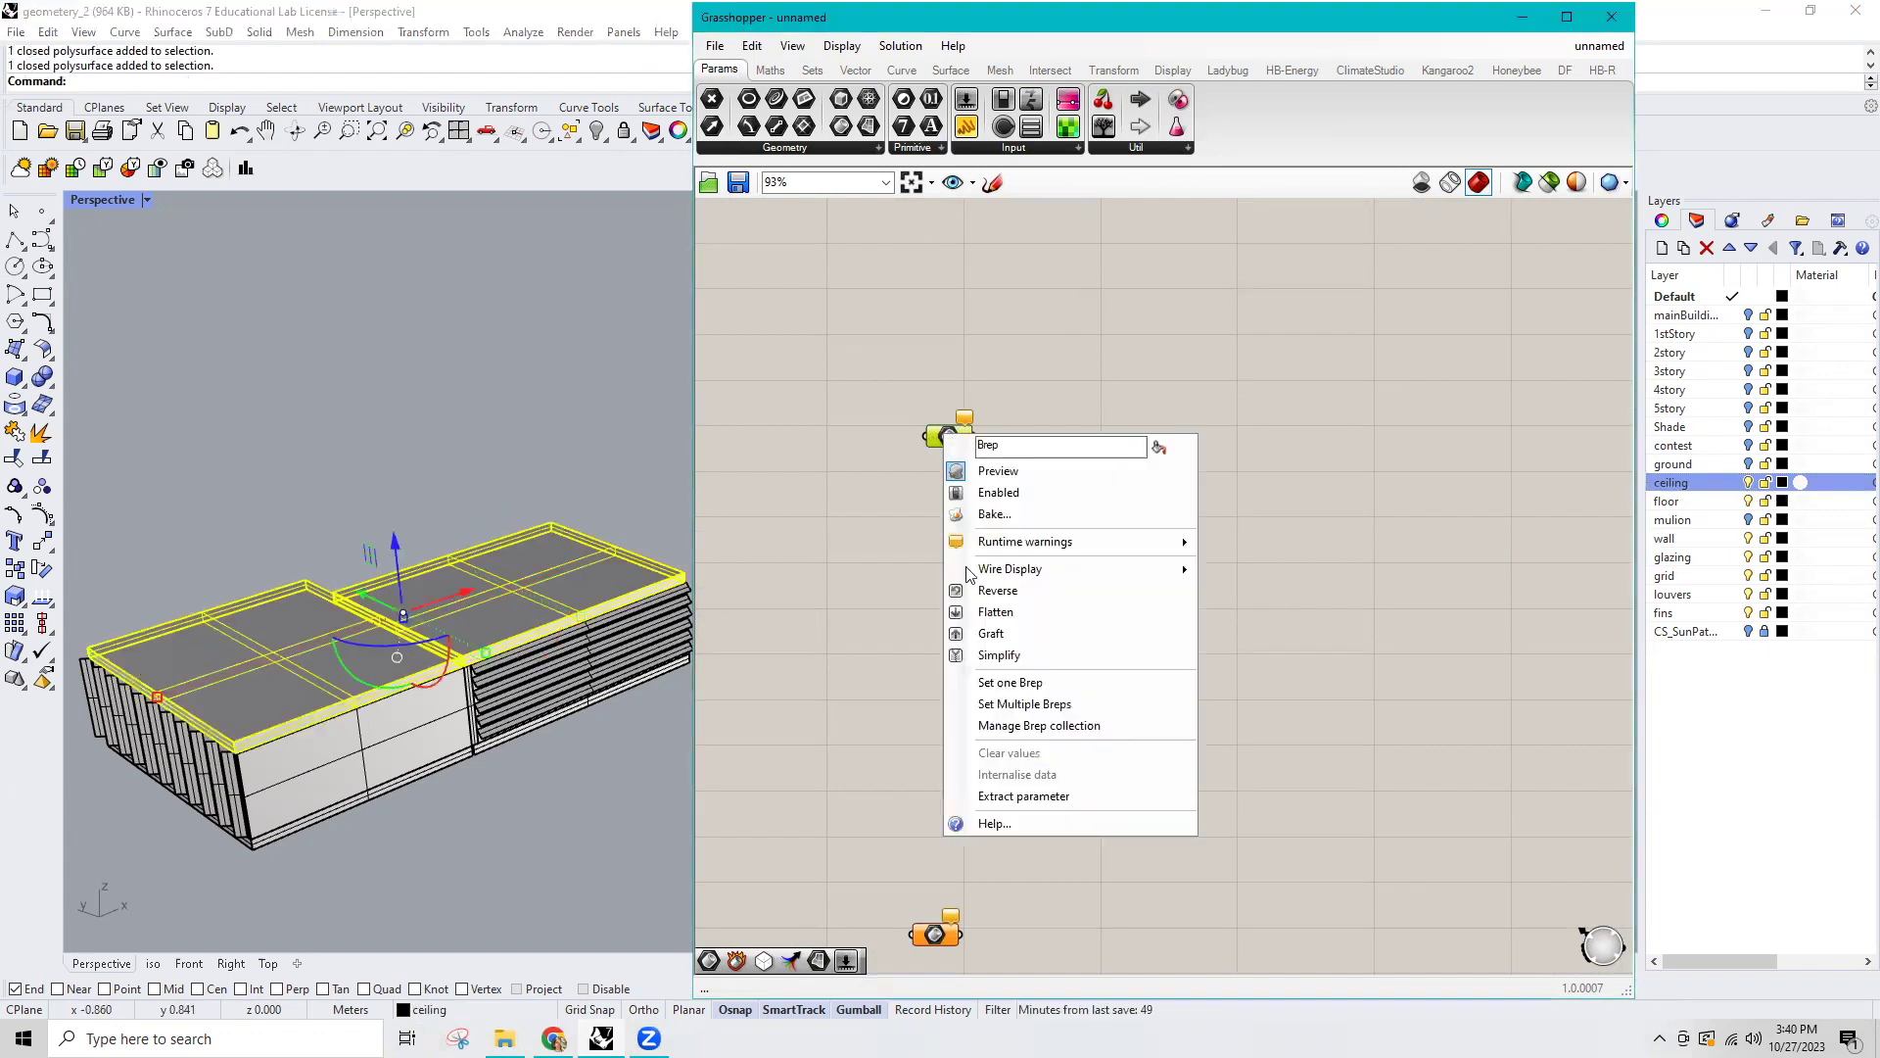
click(1006, 704)
click(465, 456)
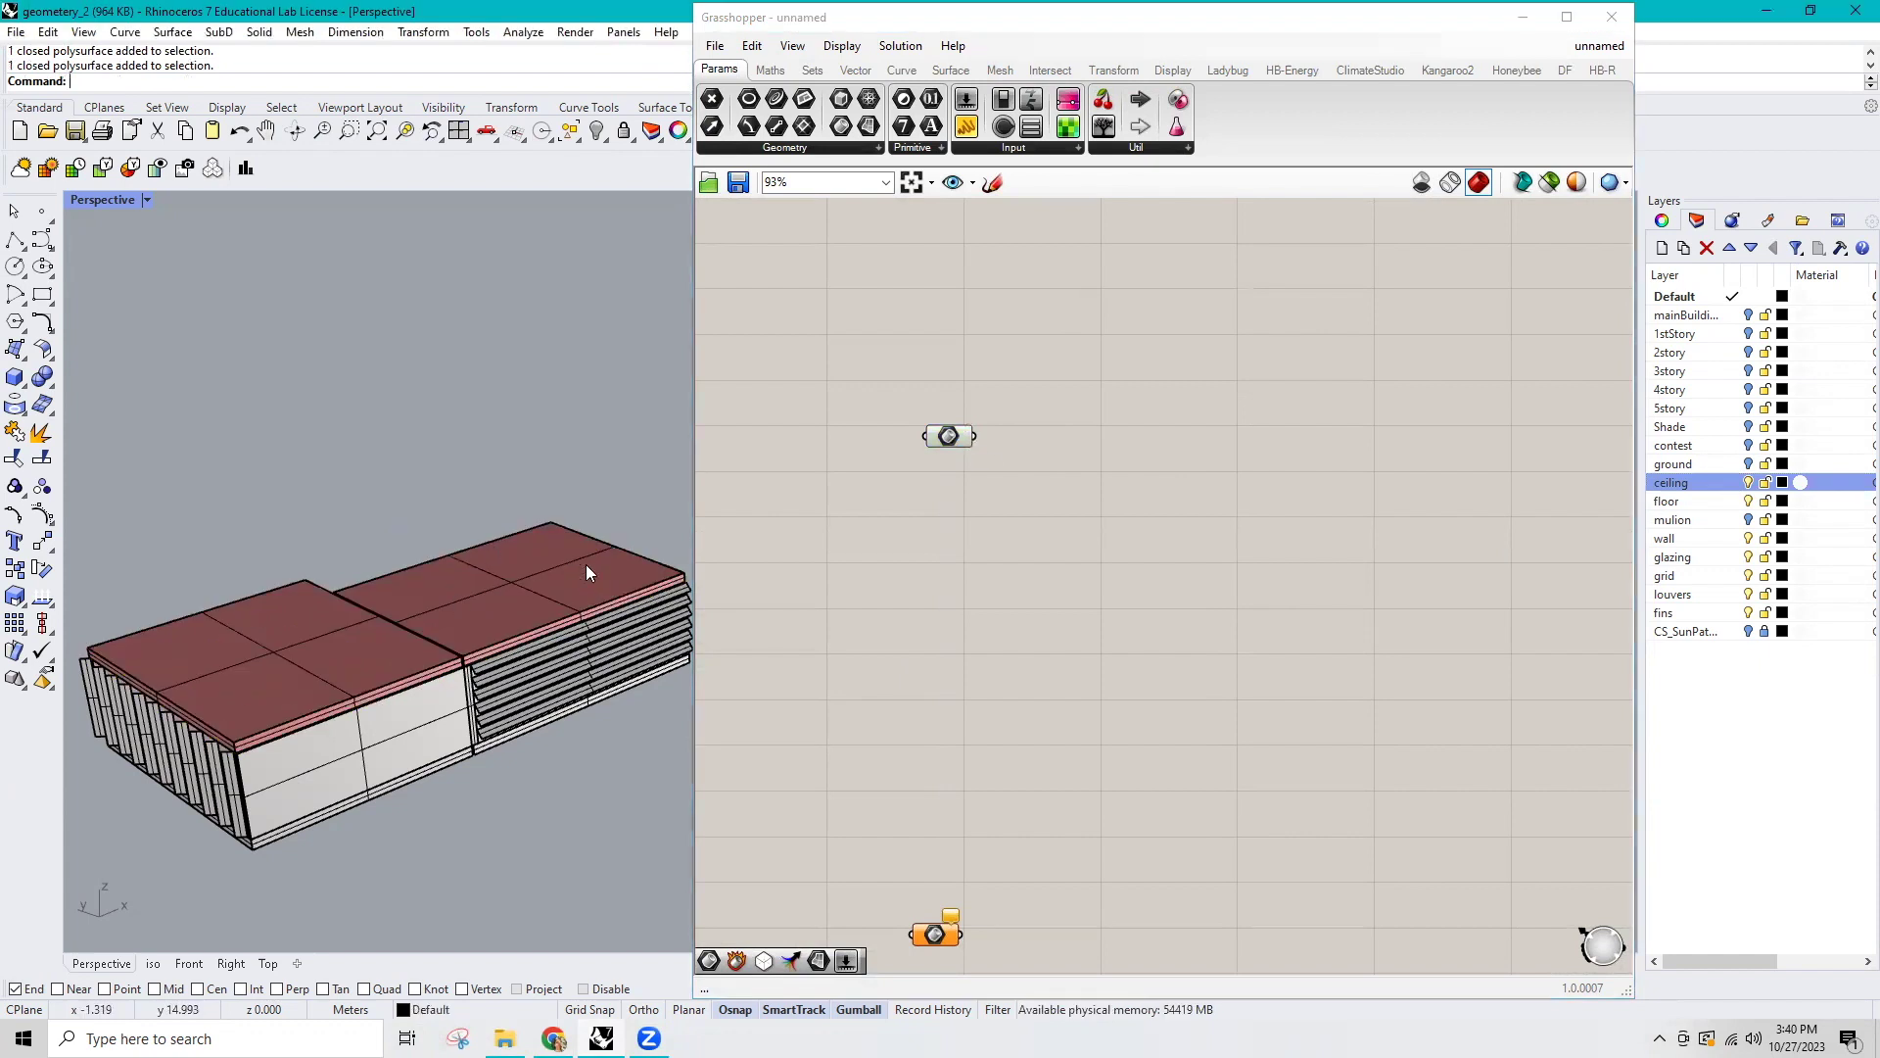
click(949, 439)
middle_click(955, 439)
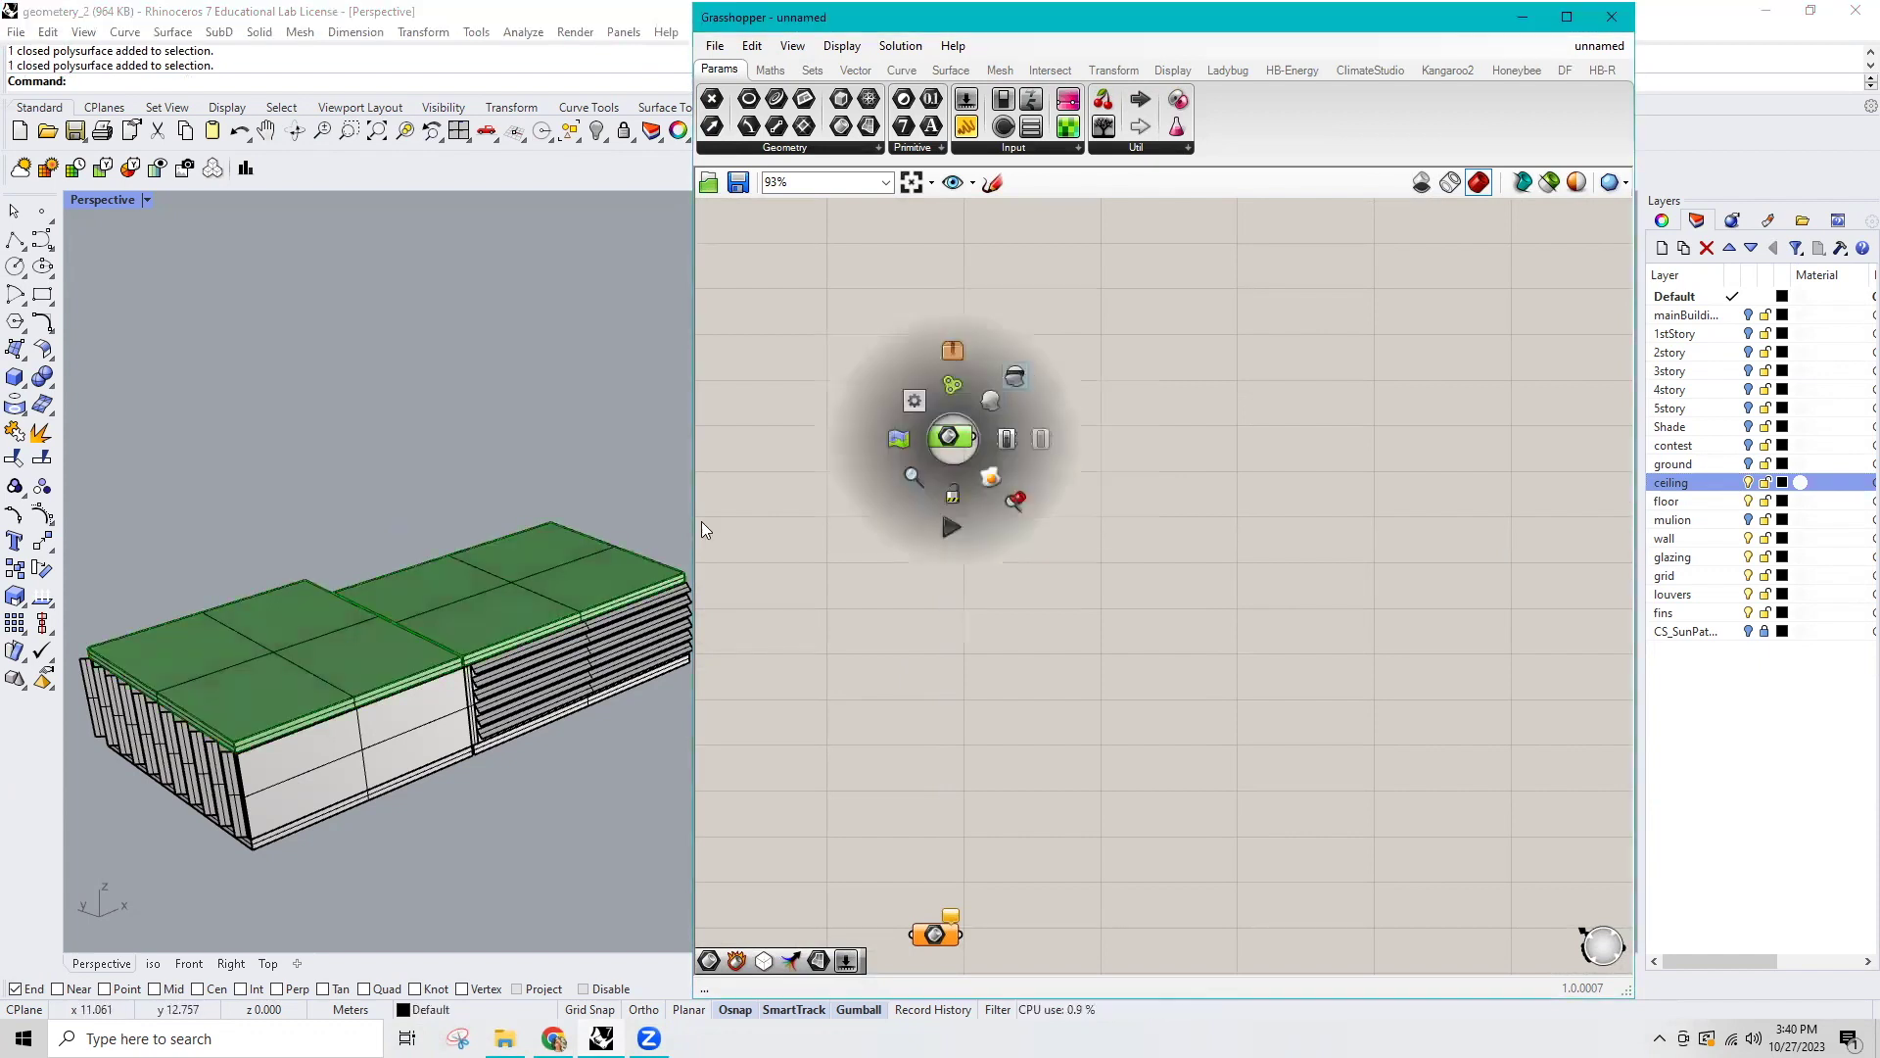
click(302, 660)
key(Return)
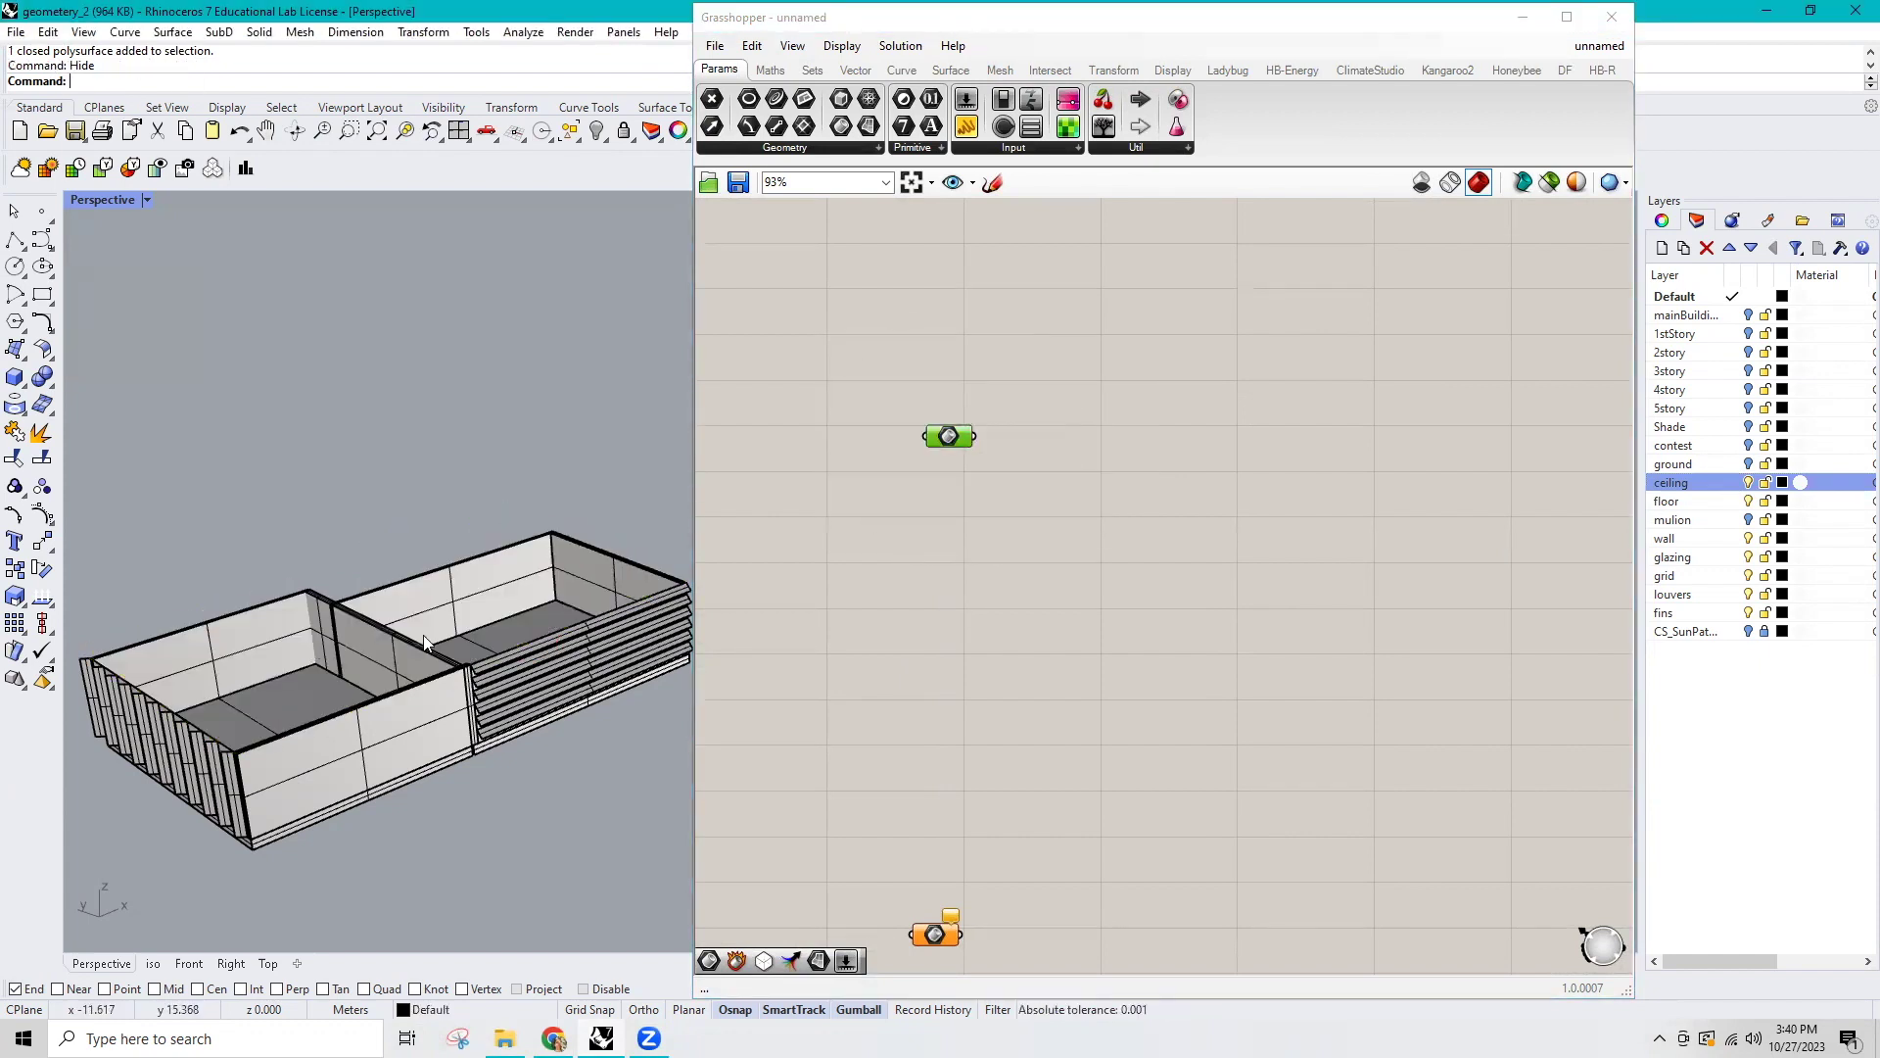
Select all floor-layer objects and store them in the next empty Brep parameter.
right_drag(911, 635, 914, 442)
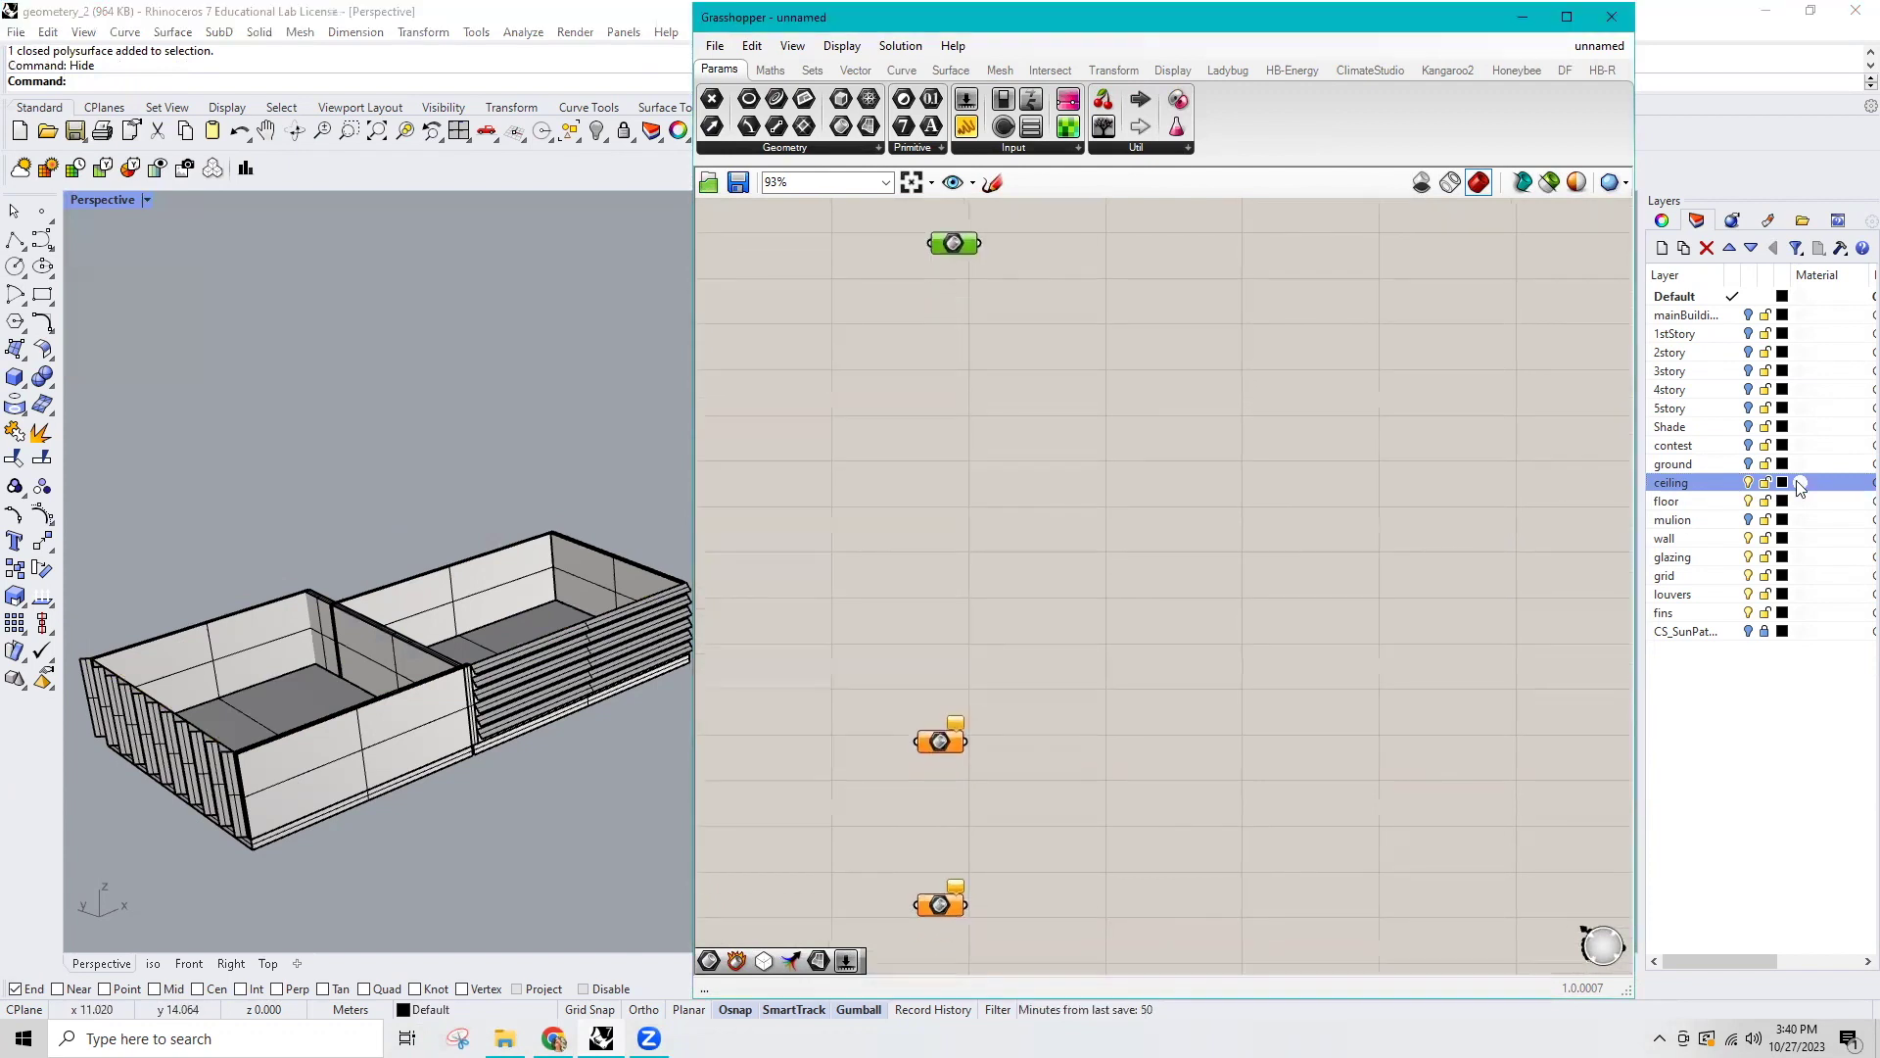
right_click(1693, 504)
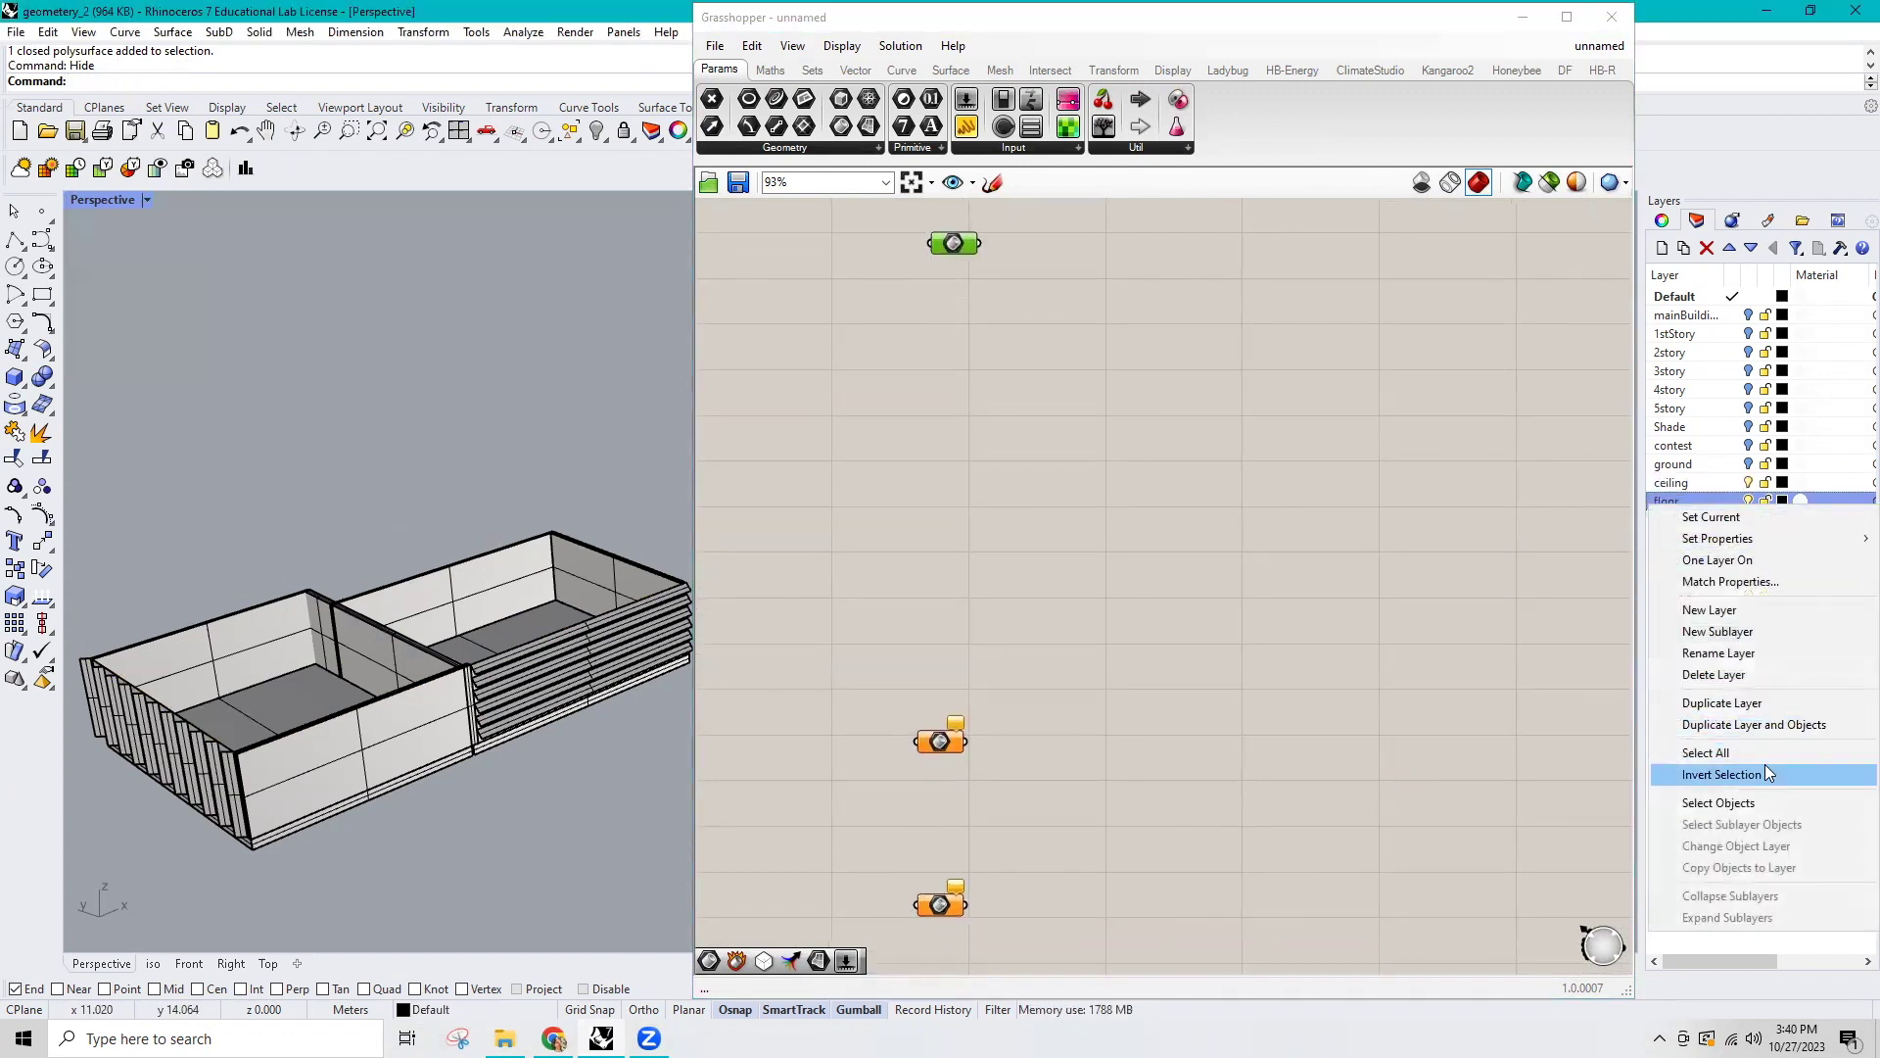
click(1717, 803)
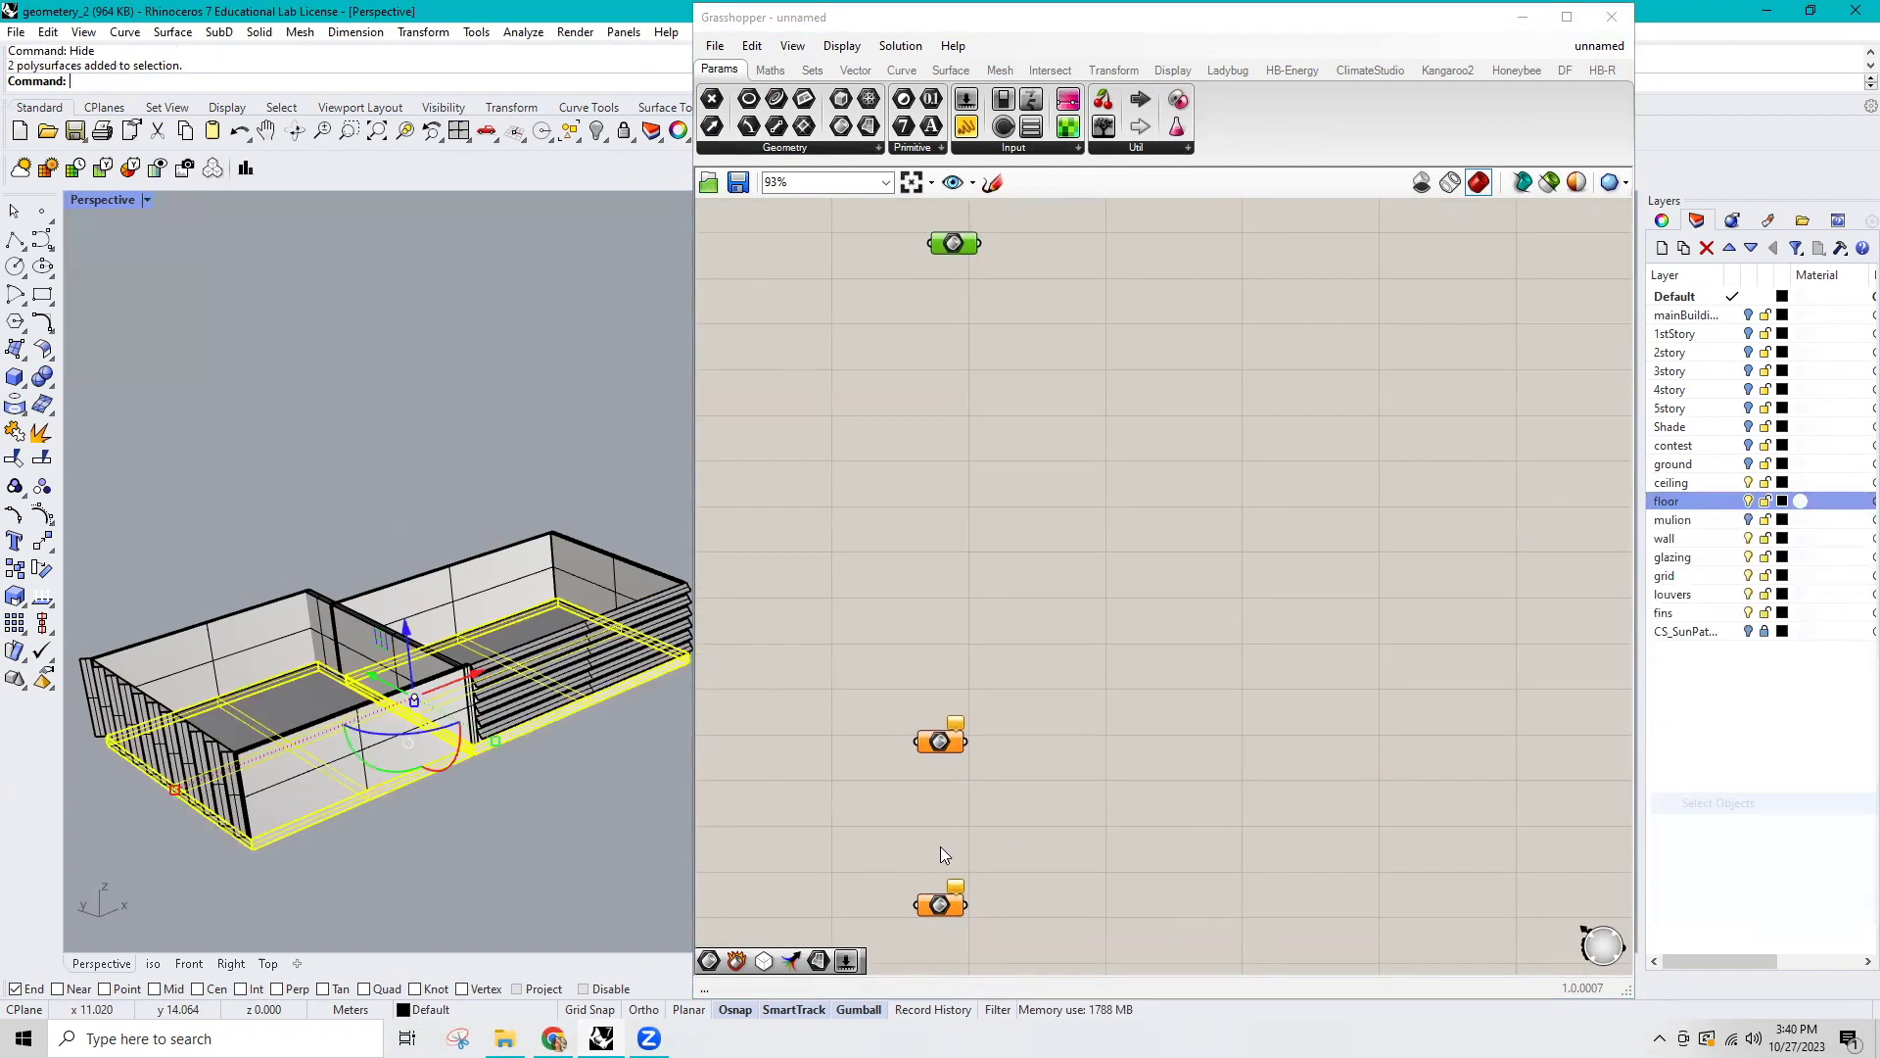
right_click(934, 742)
click(1029, 884)
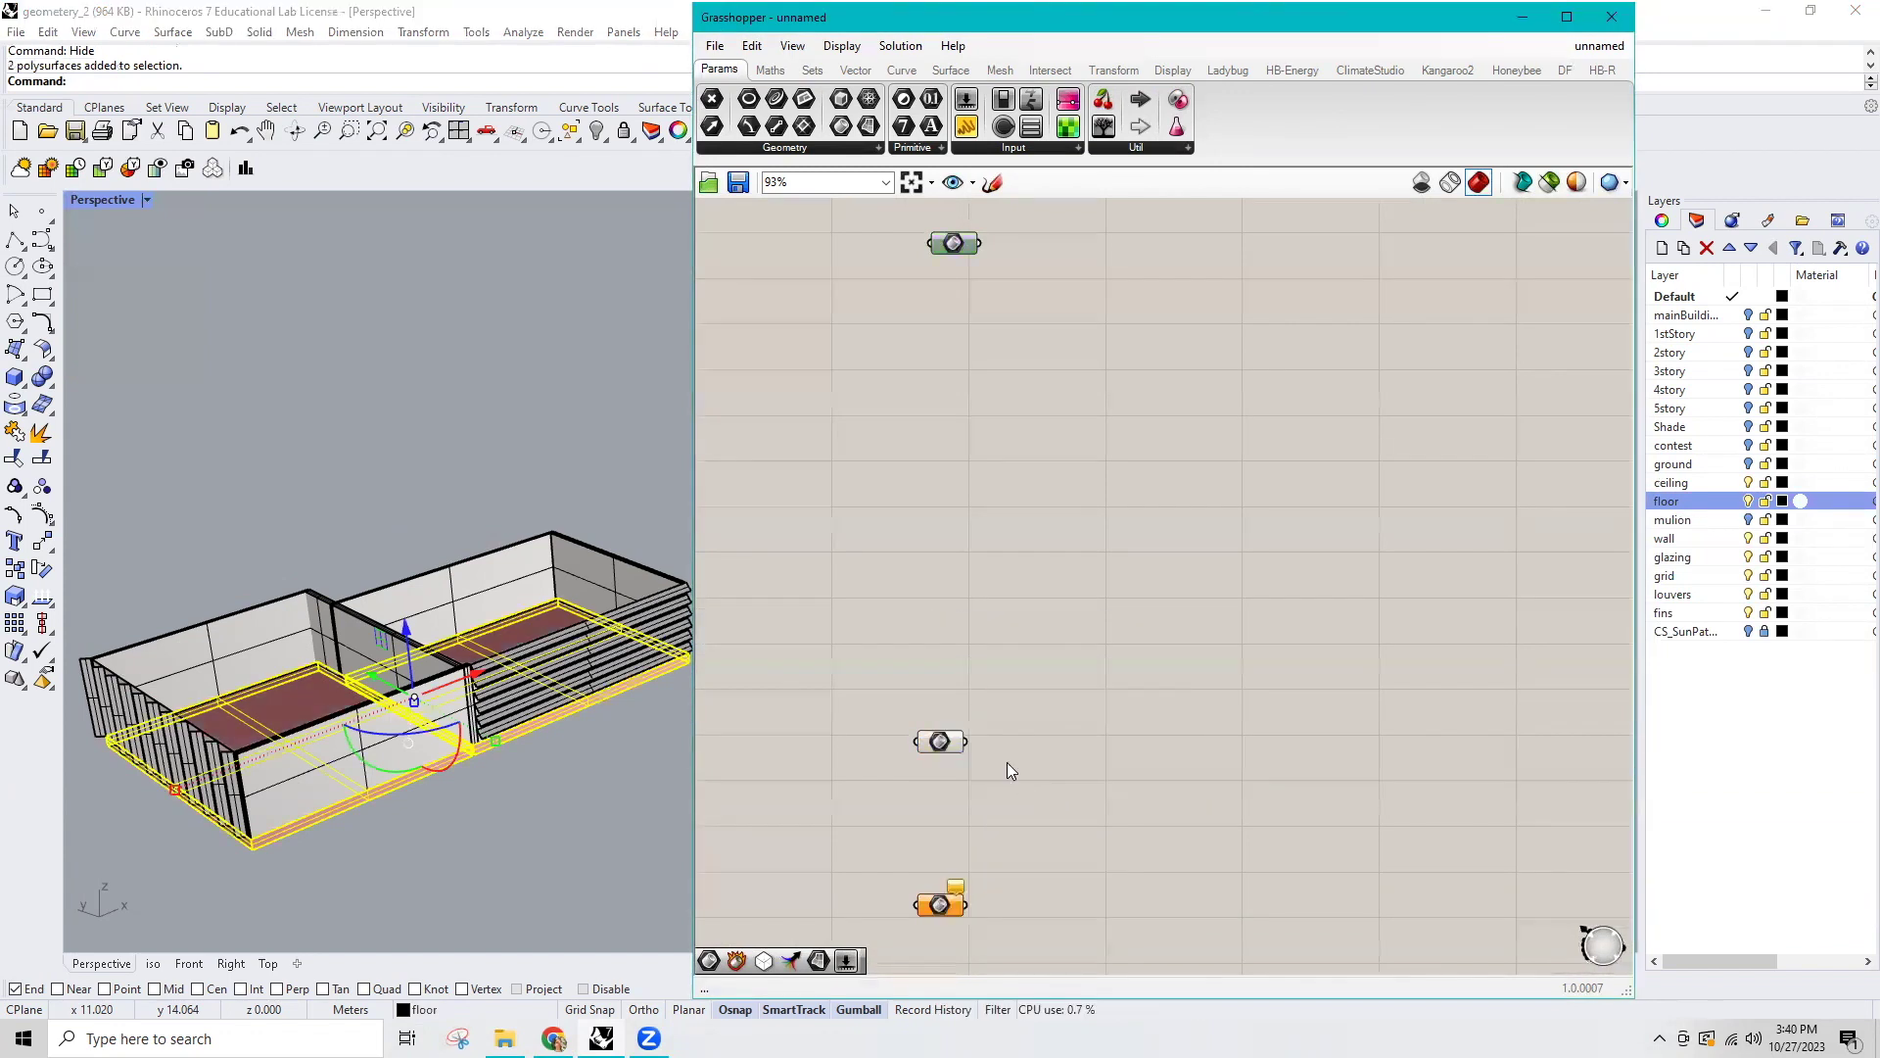
Rename the two loaded parameters Ceiling and Floor.
right_drag(910, 504, 908, 605)
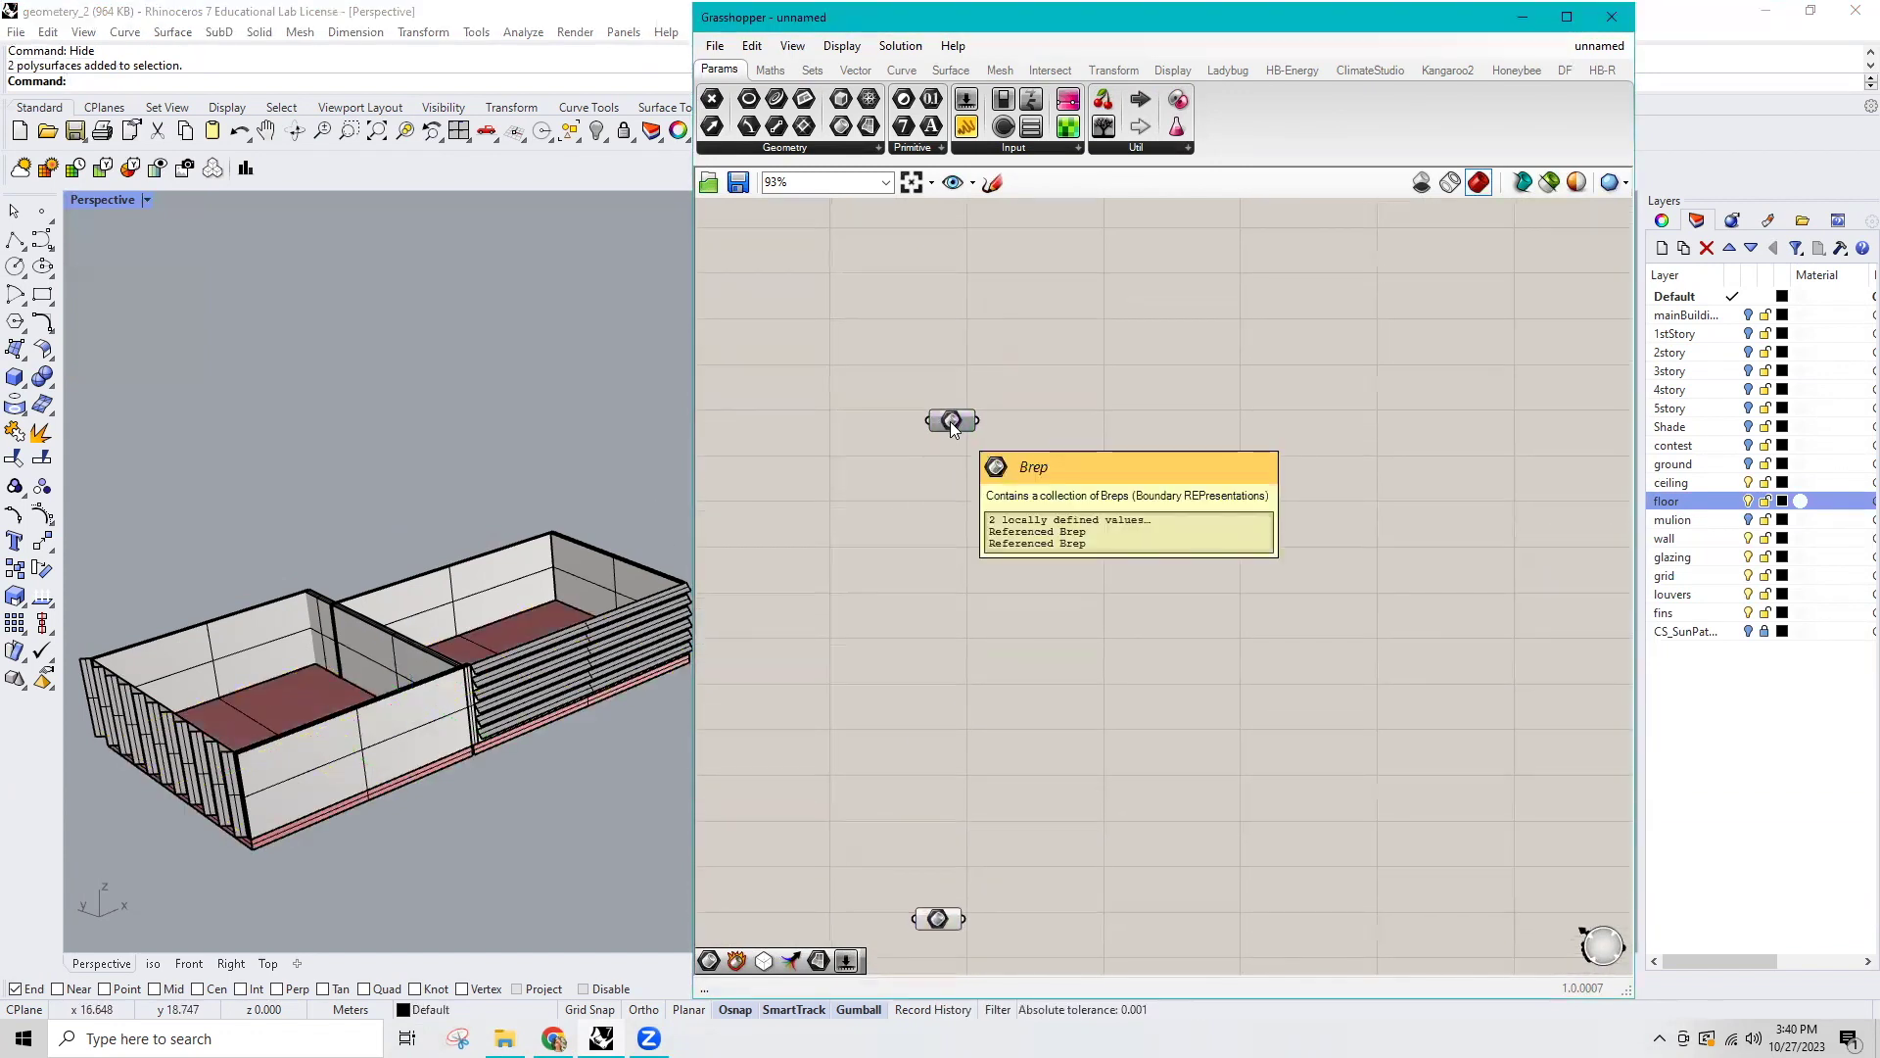
right_click(951, 421)
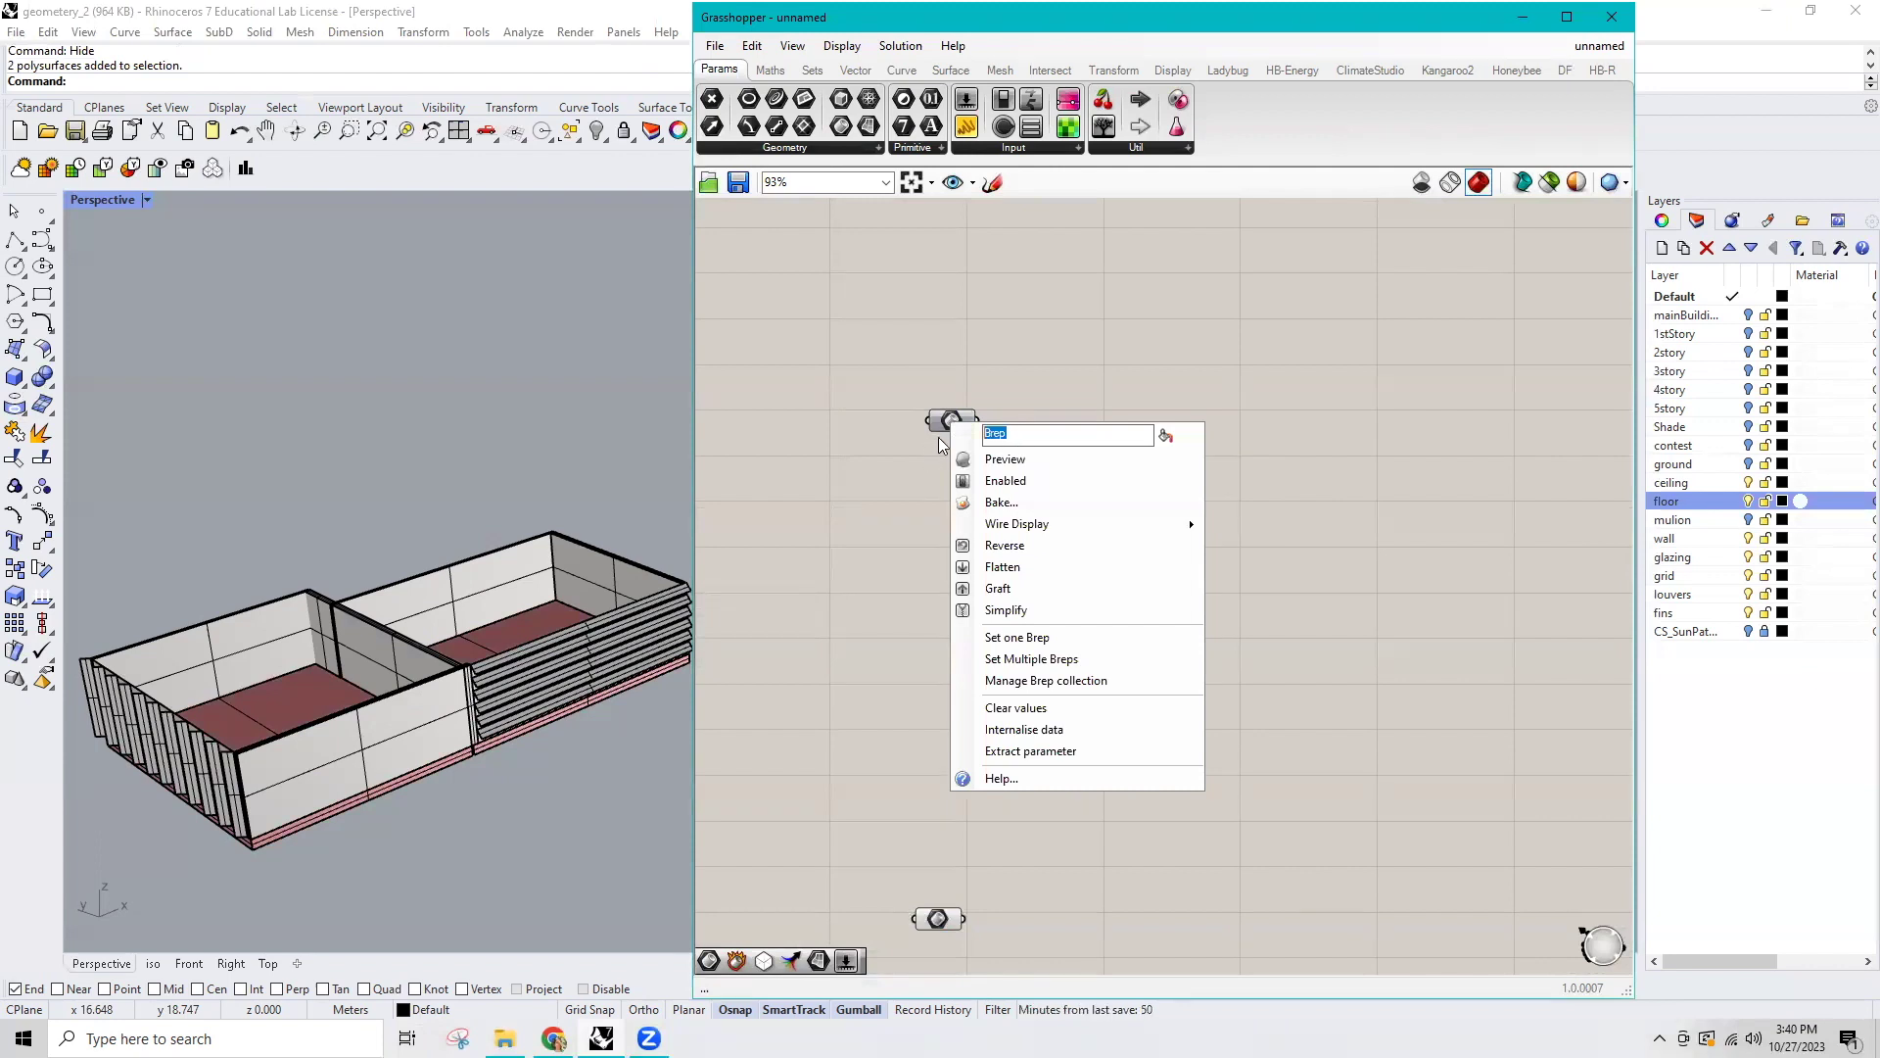
text(Ceiling)
key(Return)
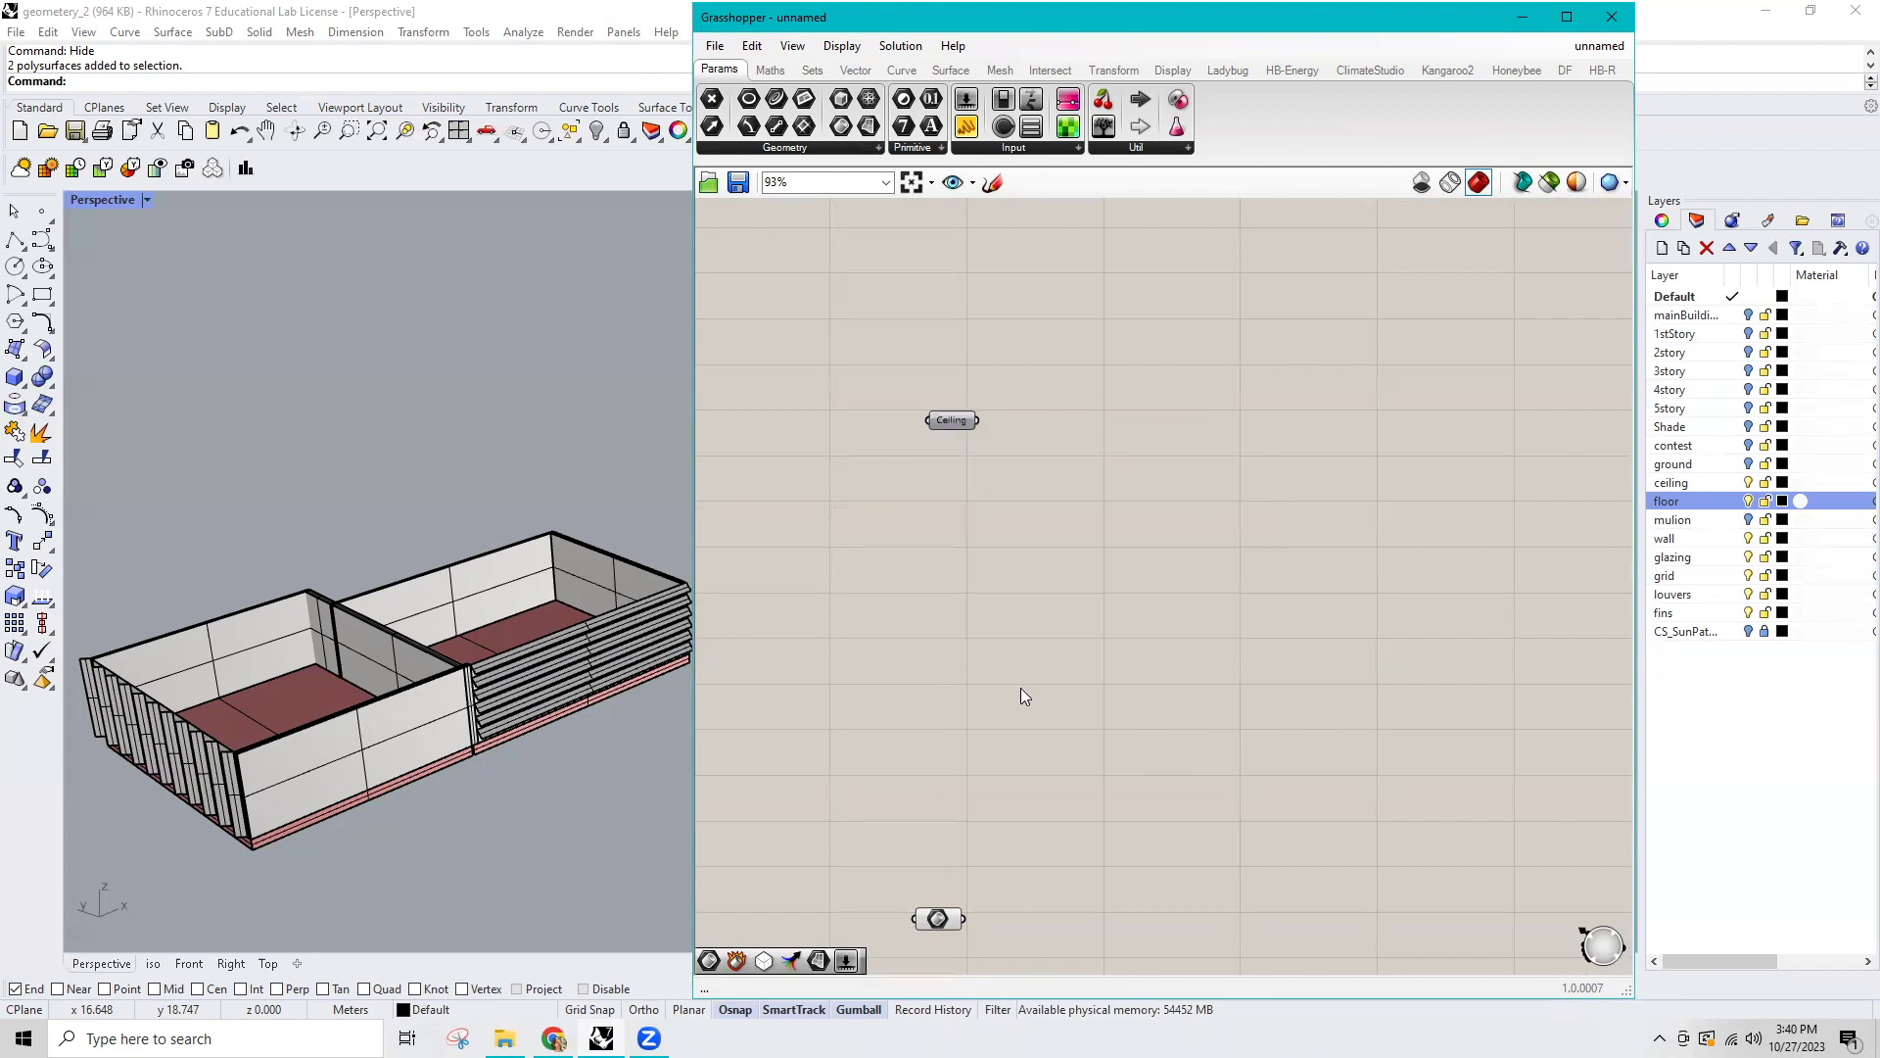
right_drag(1011, 906, 980, 710)
right_click(931, 719)
text(Floor)
key(Return)
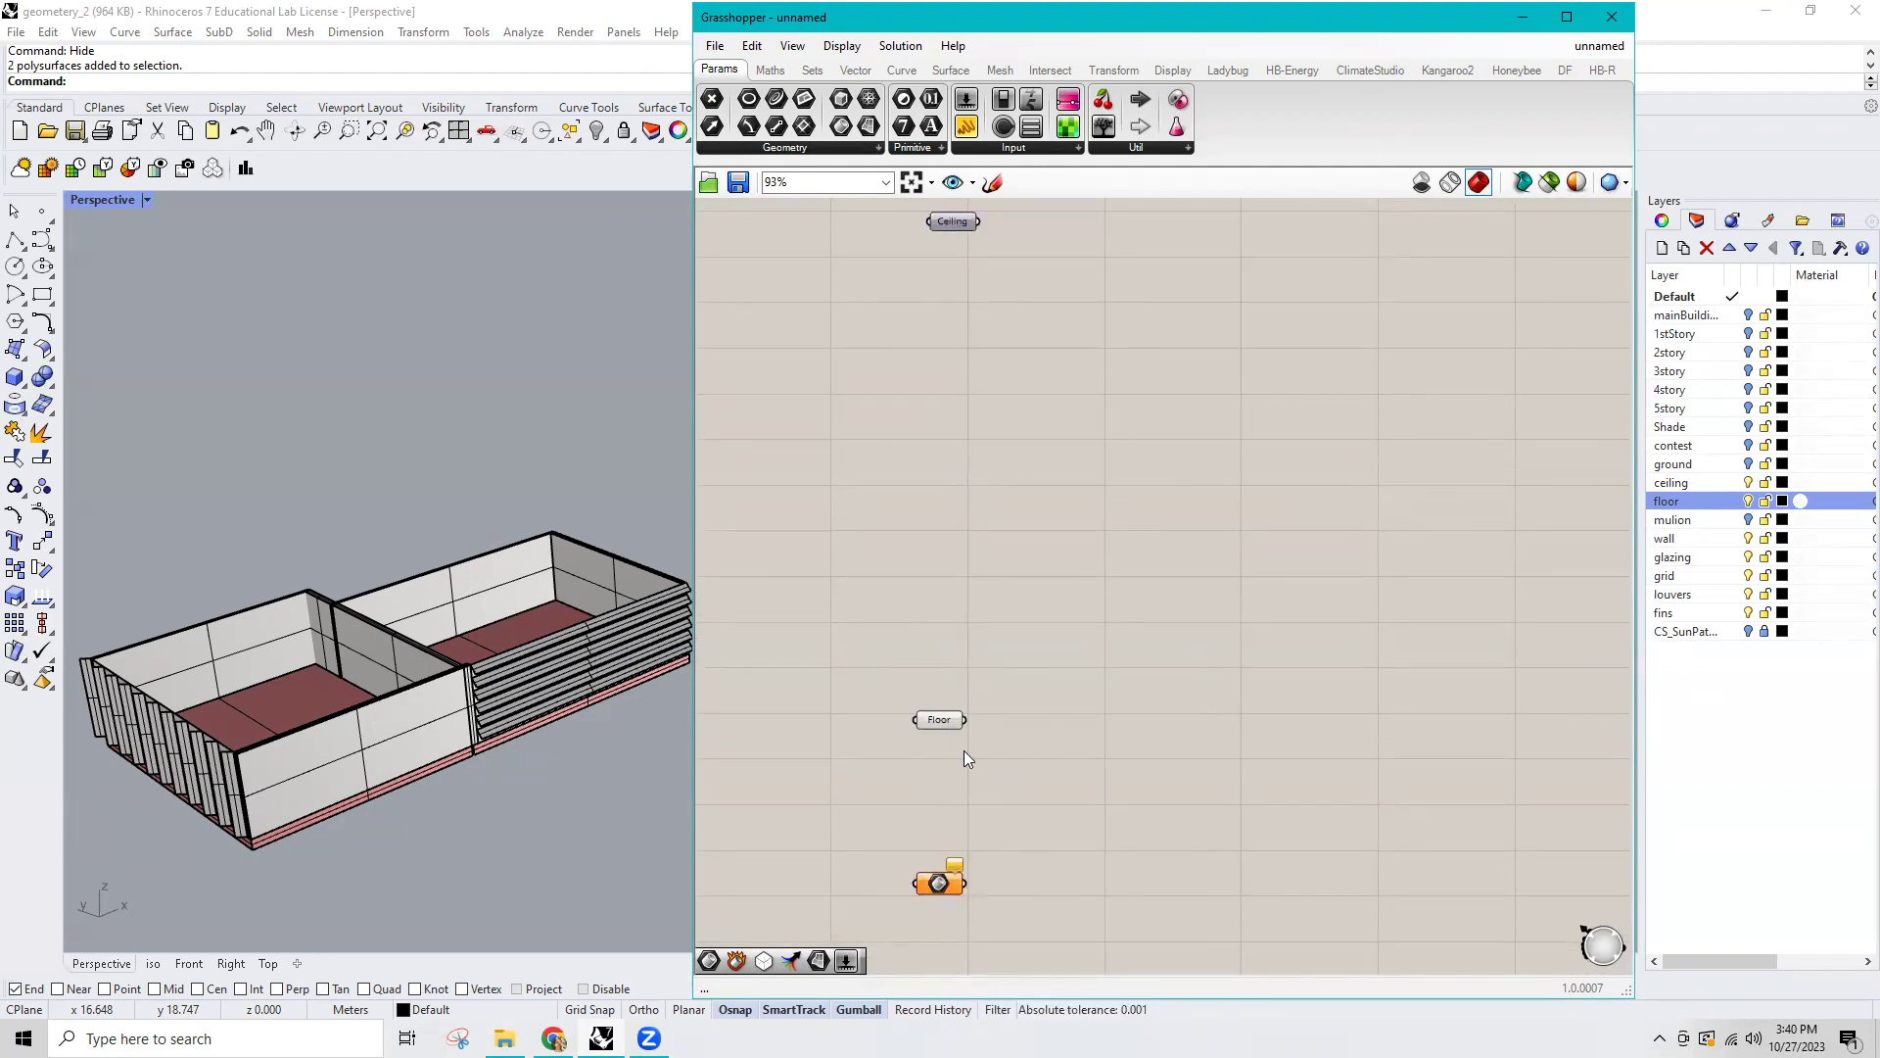
Load all wall-layer objects into an empty Brep parameter below Floor.
drag(938, 719, 957, 514)
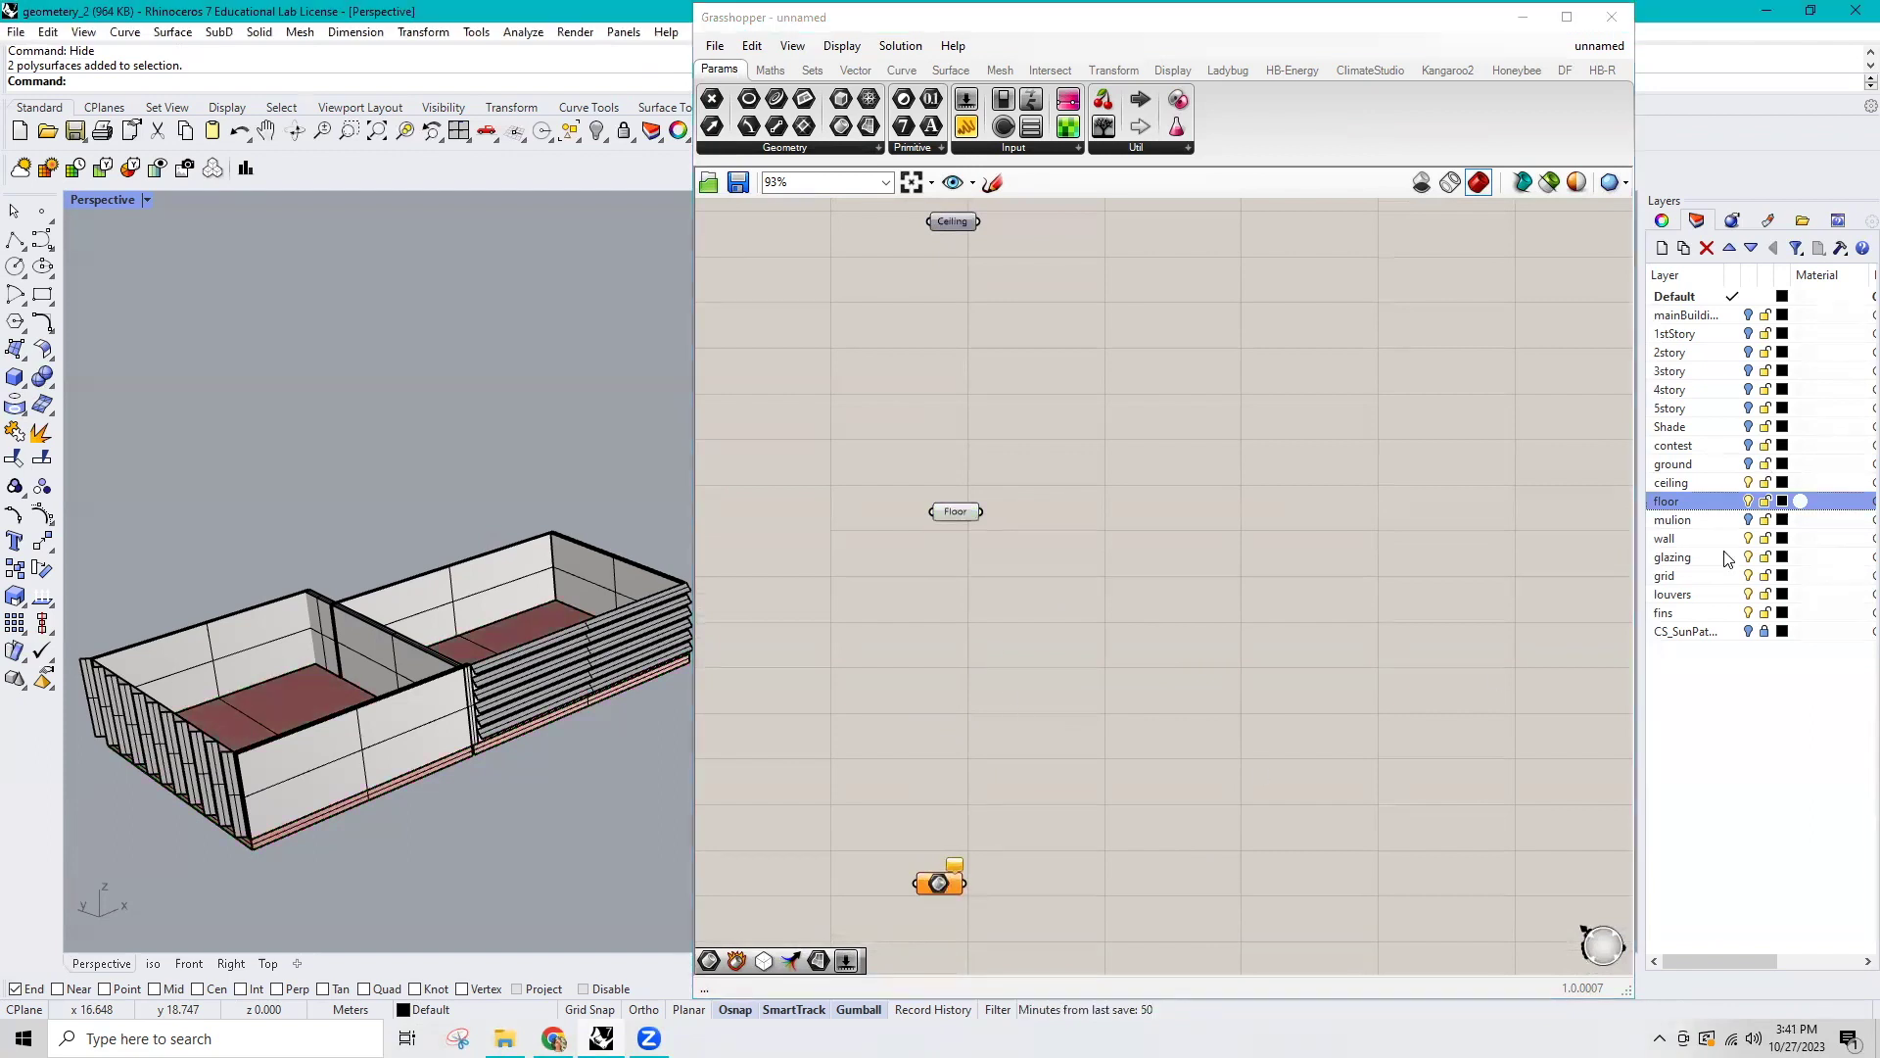
click(1757, 541)
right_click(1757, 540)
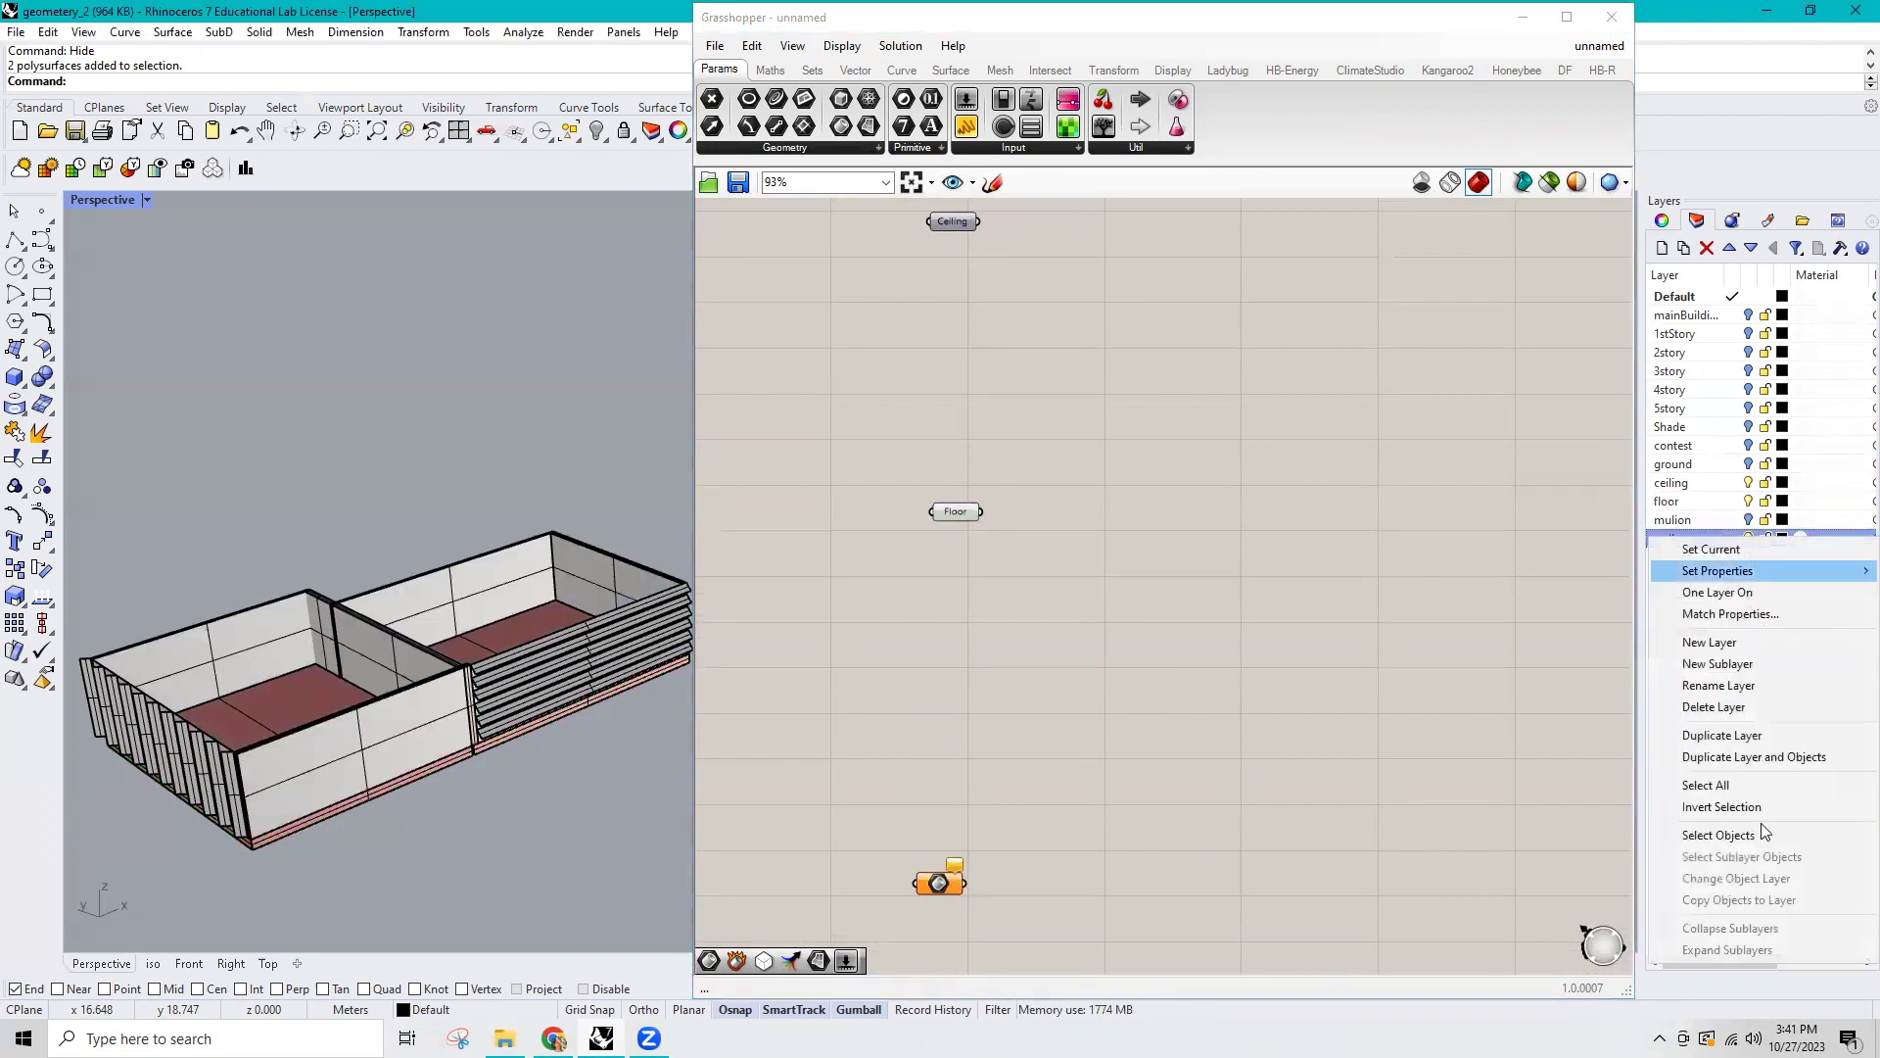
key(Return)
right_click(939, 881)
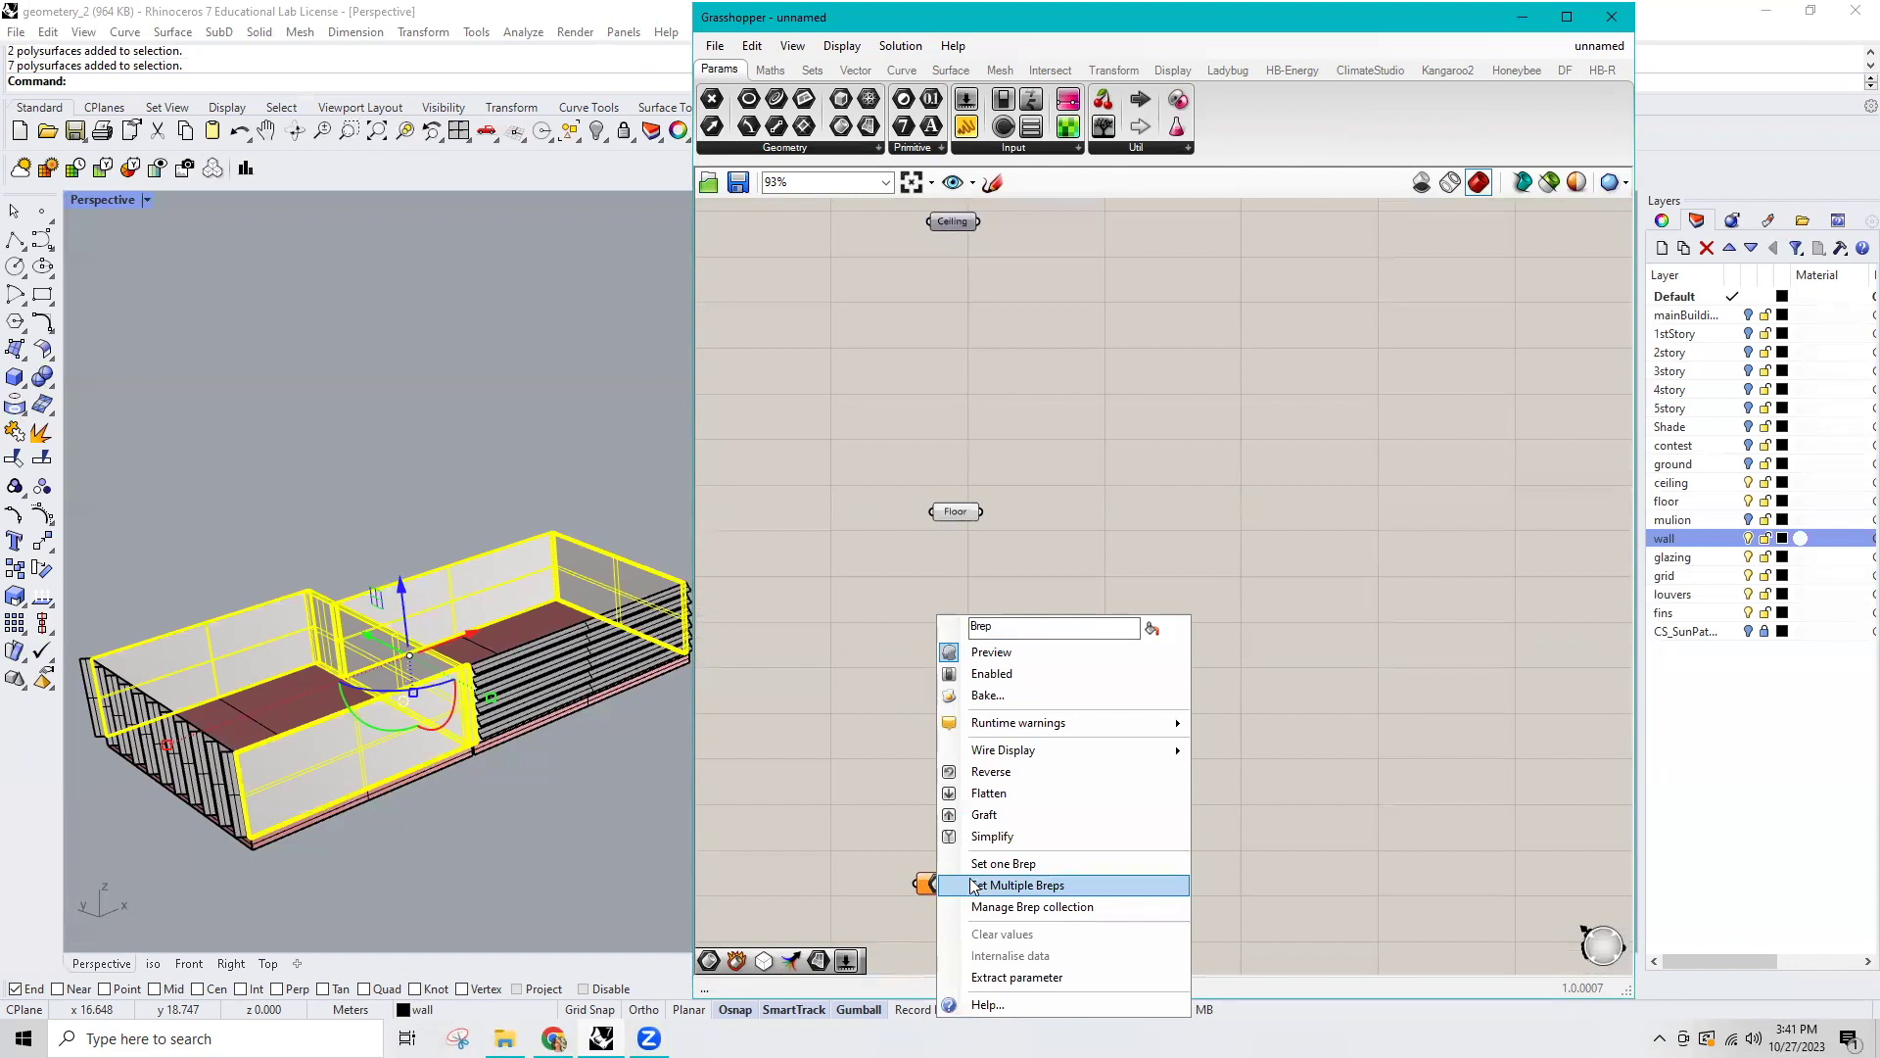
click(1029, 881)
Name the parameter Walls, clear the wall selection, and select the glazing layer.
right_click(939, 882)
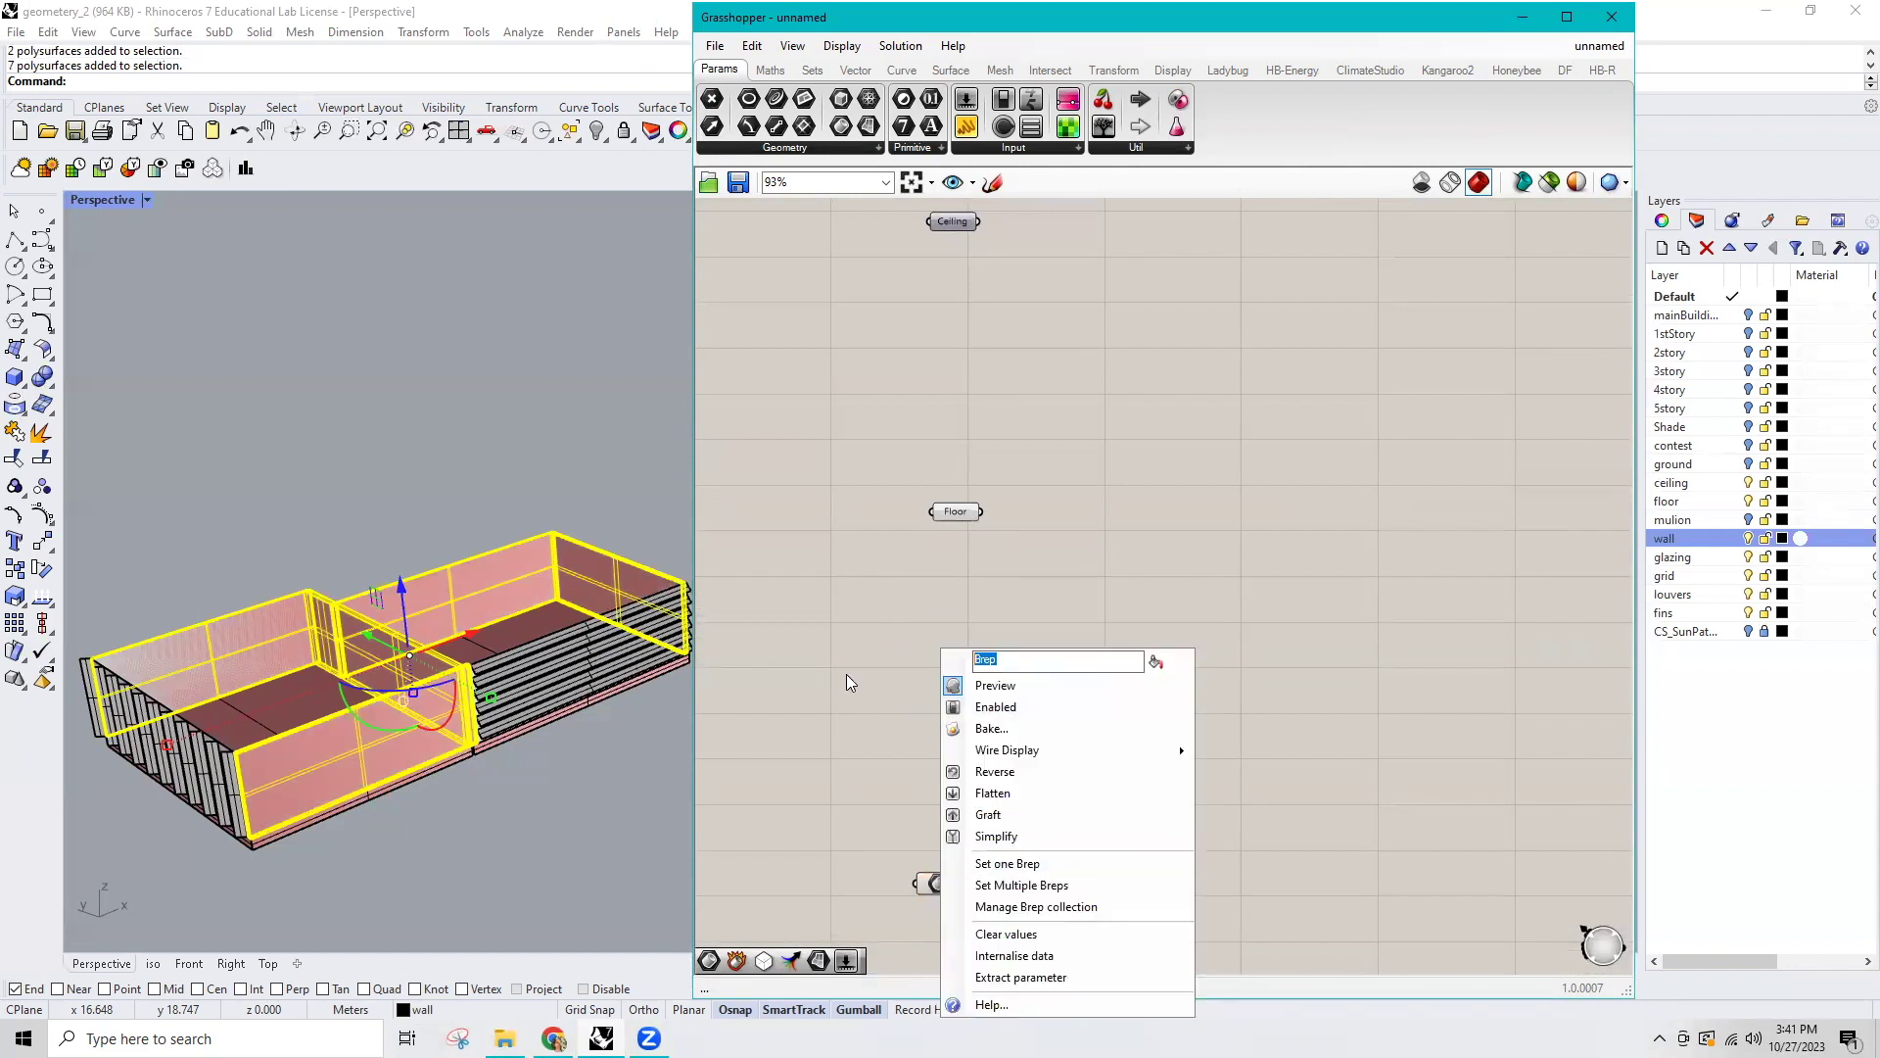
text(Walls)
key(Return)
scroll(1087, 818, down, 2)
scroll(1004, 656, down, 1)
click(625, 852)
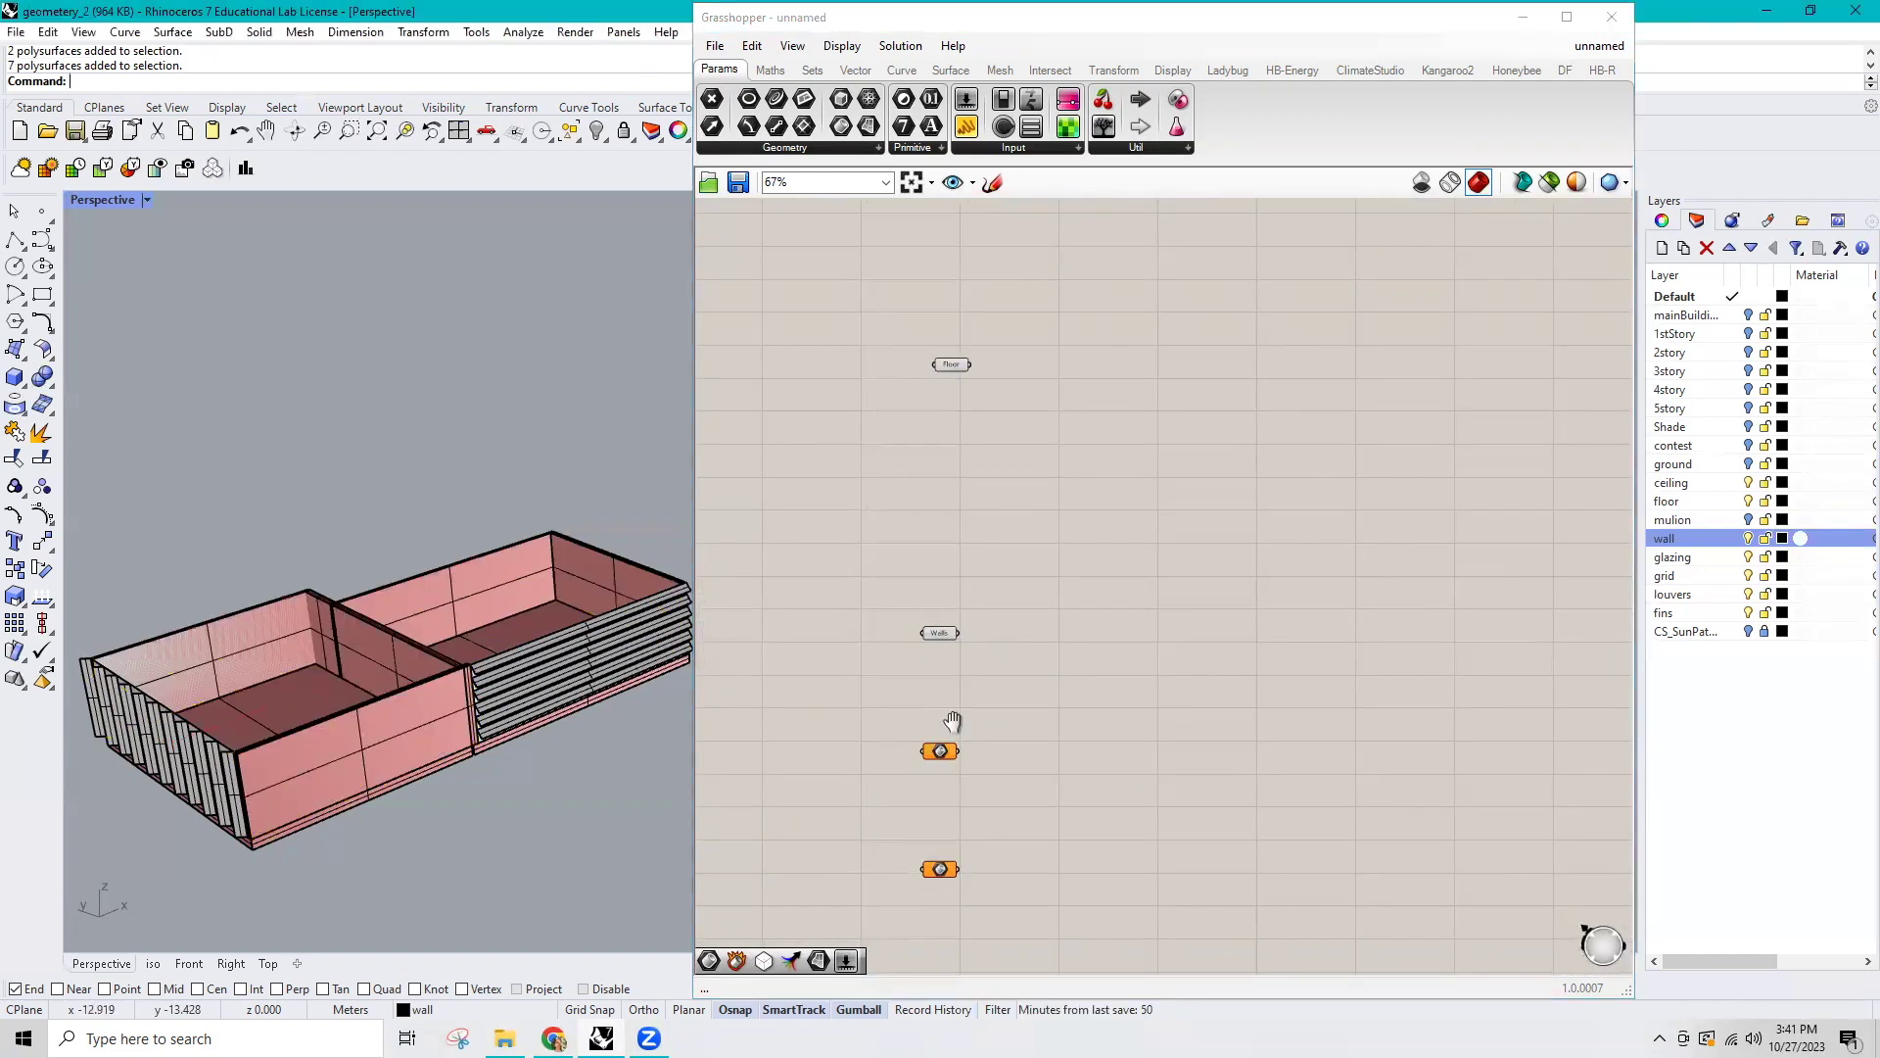
right_drag(951, 767, 934, 654)
click(1703, 558)
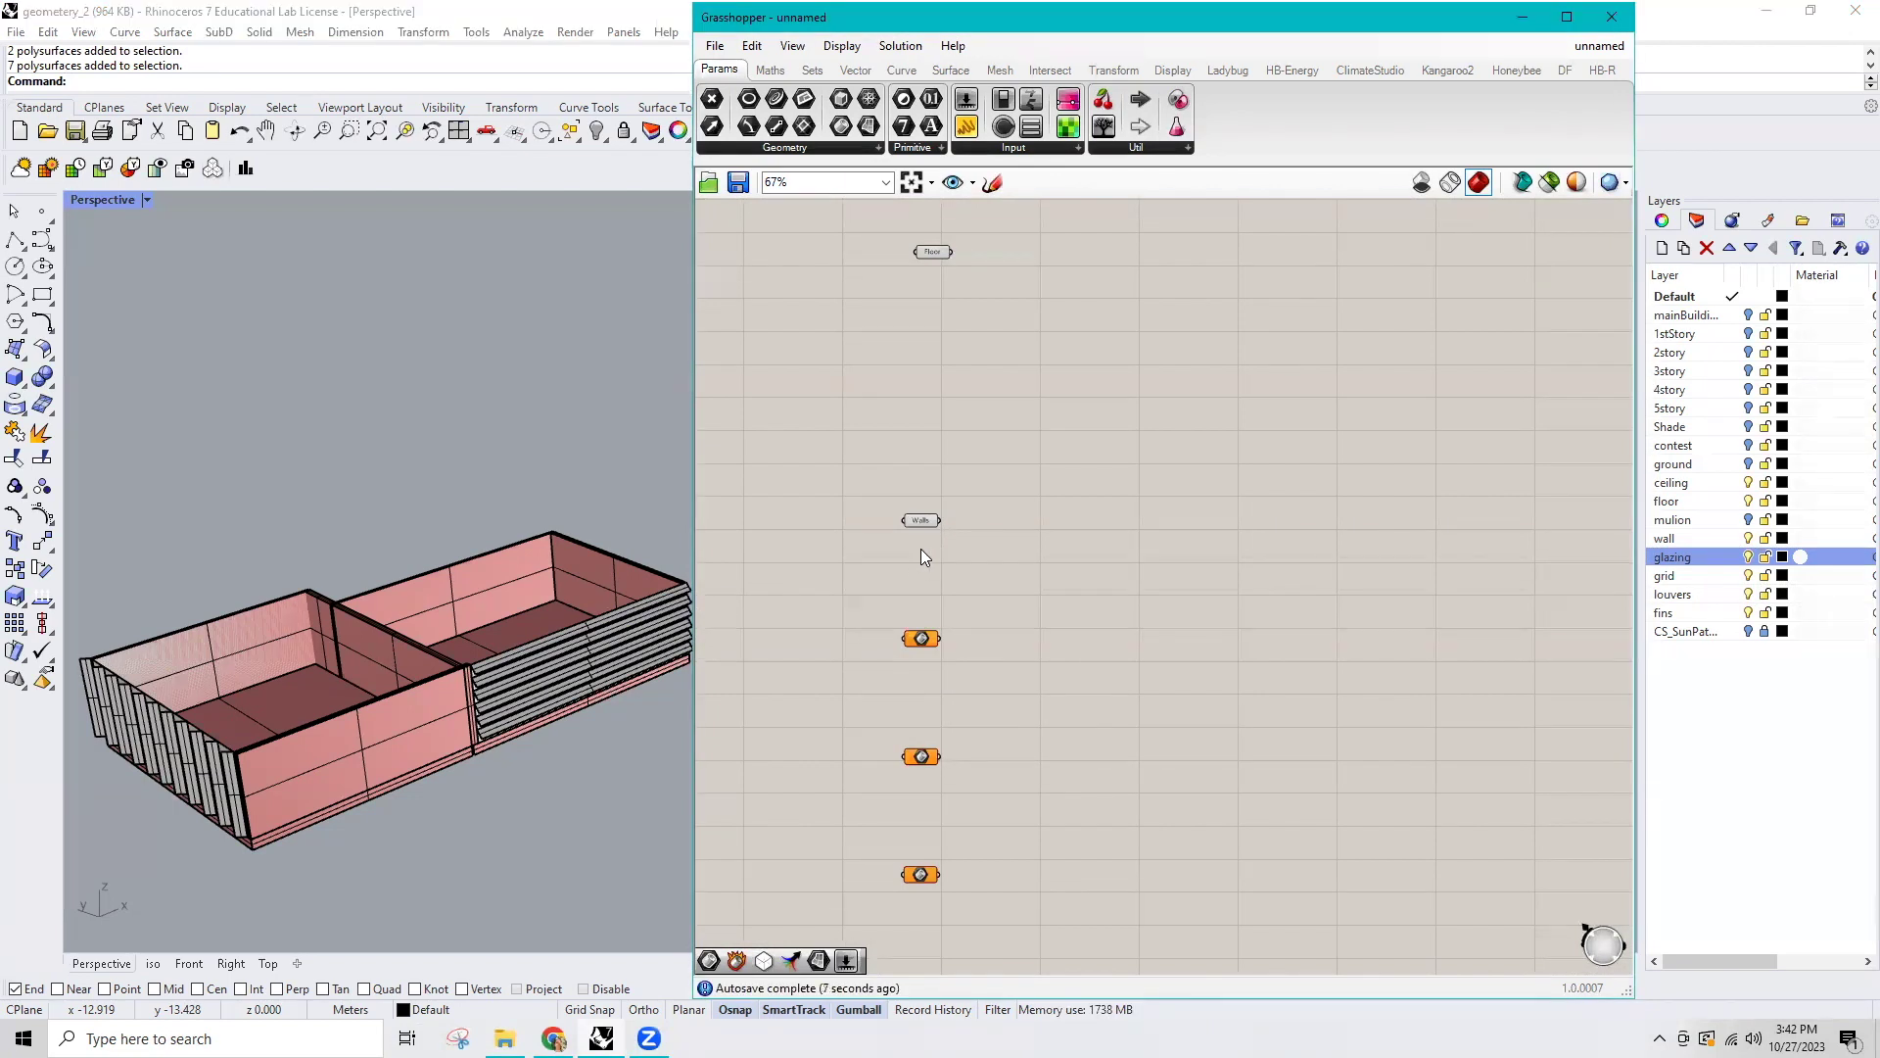
Load all louvers into an empty Brep parameter and name it Louvers.
click(918, 640)
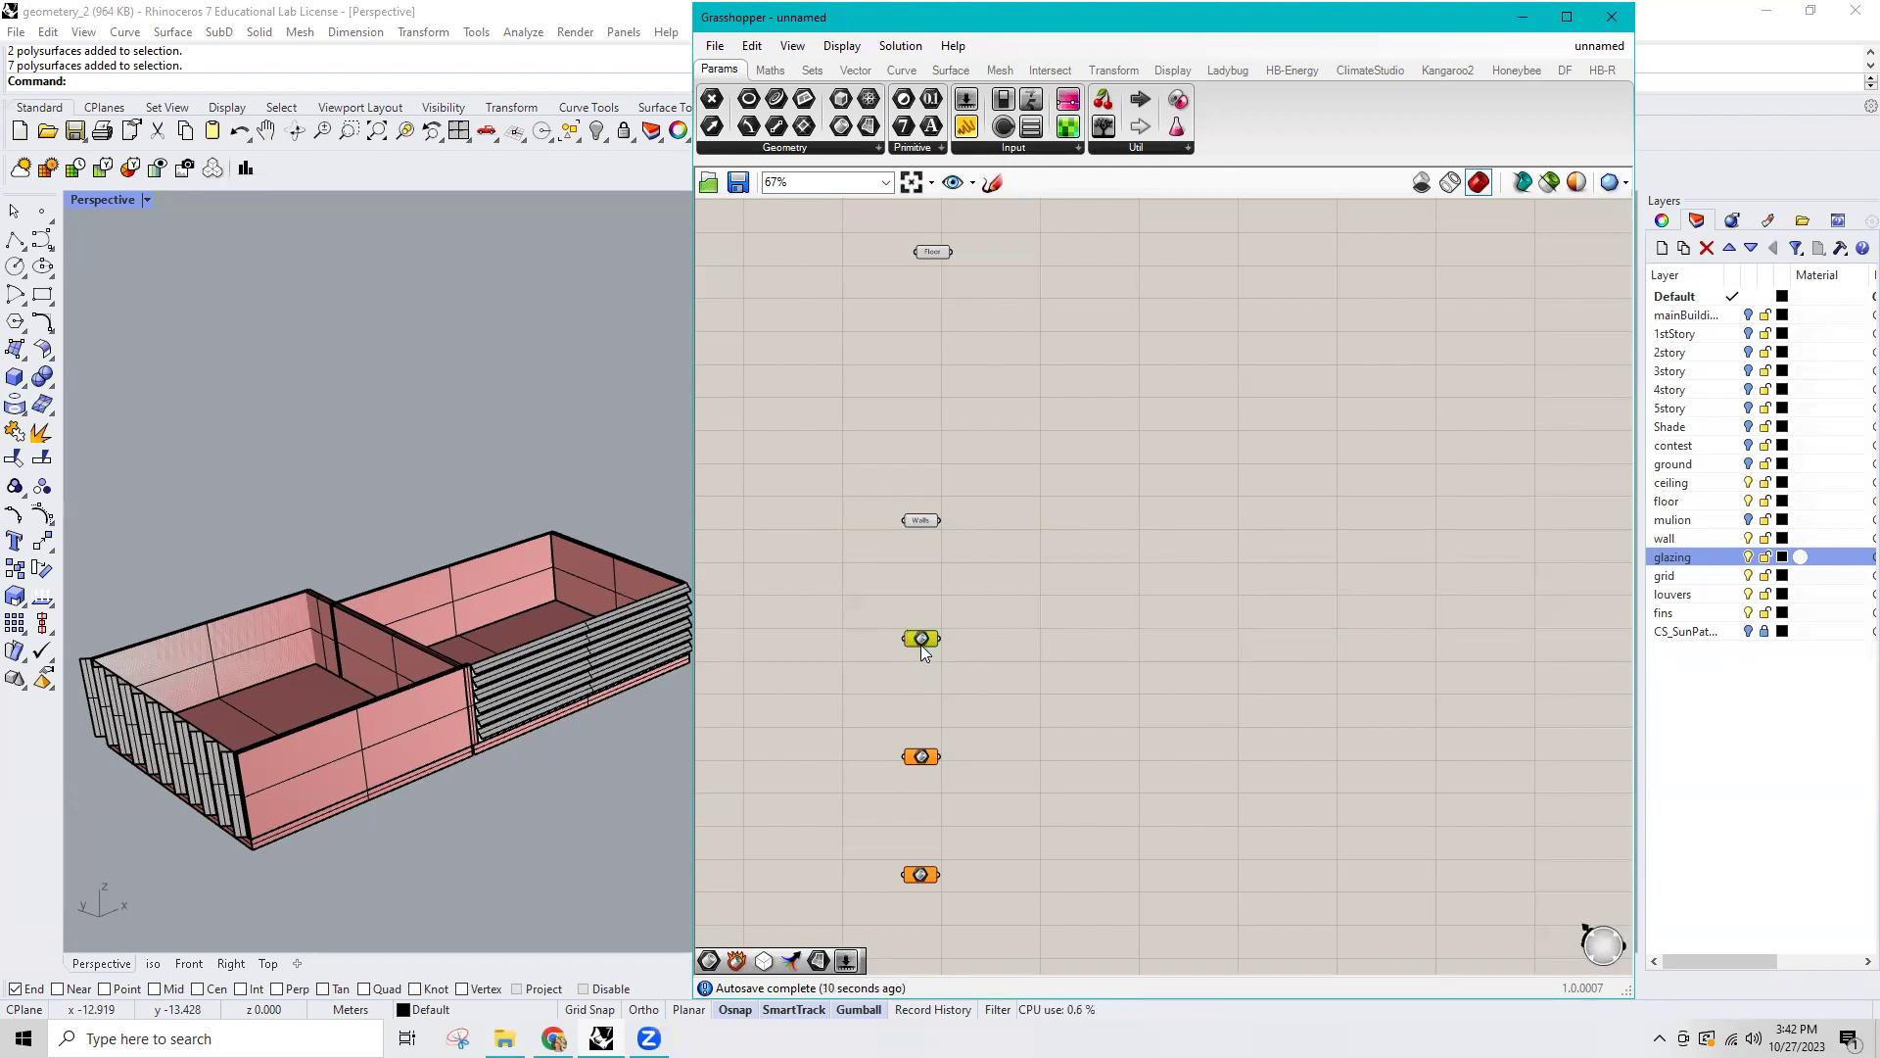
click(1711, 594)
right_click(1710, 593)
click(1726, 465)
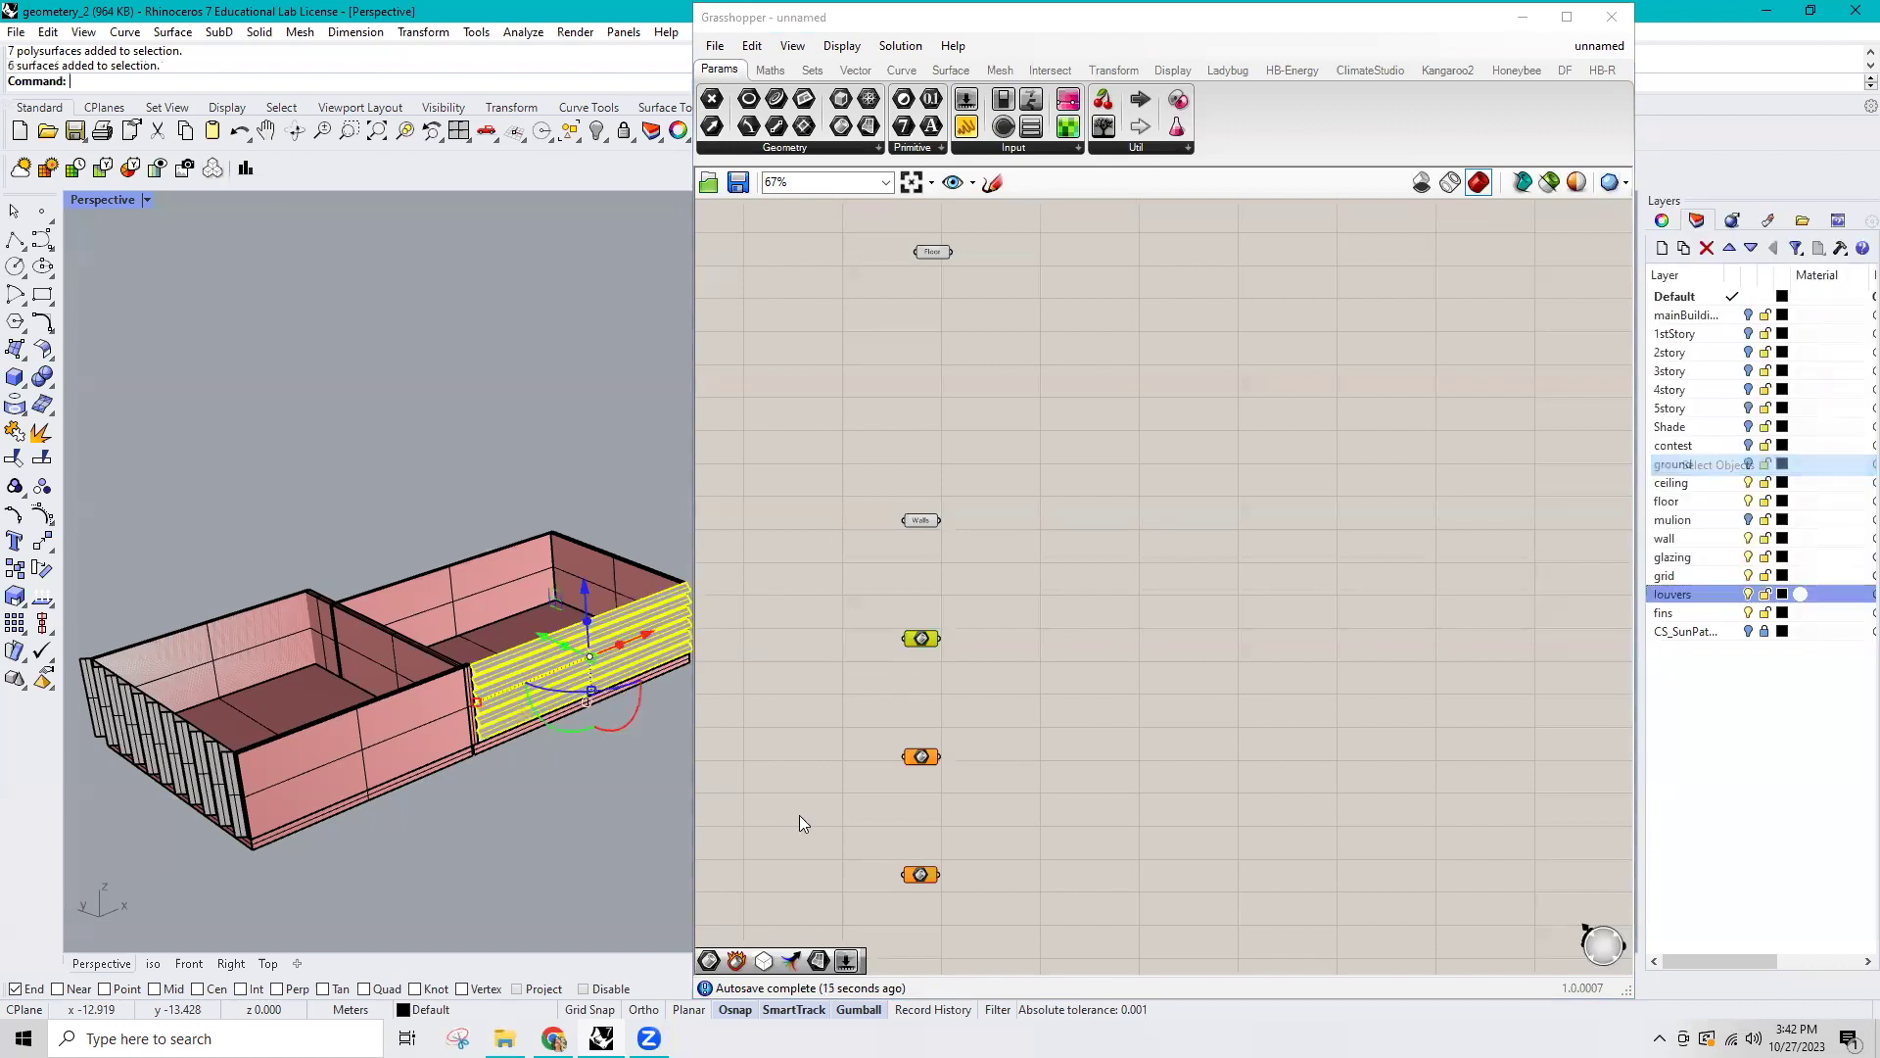
right_click(919, 637)
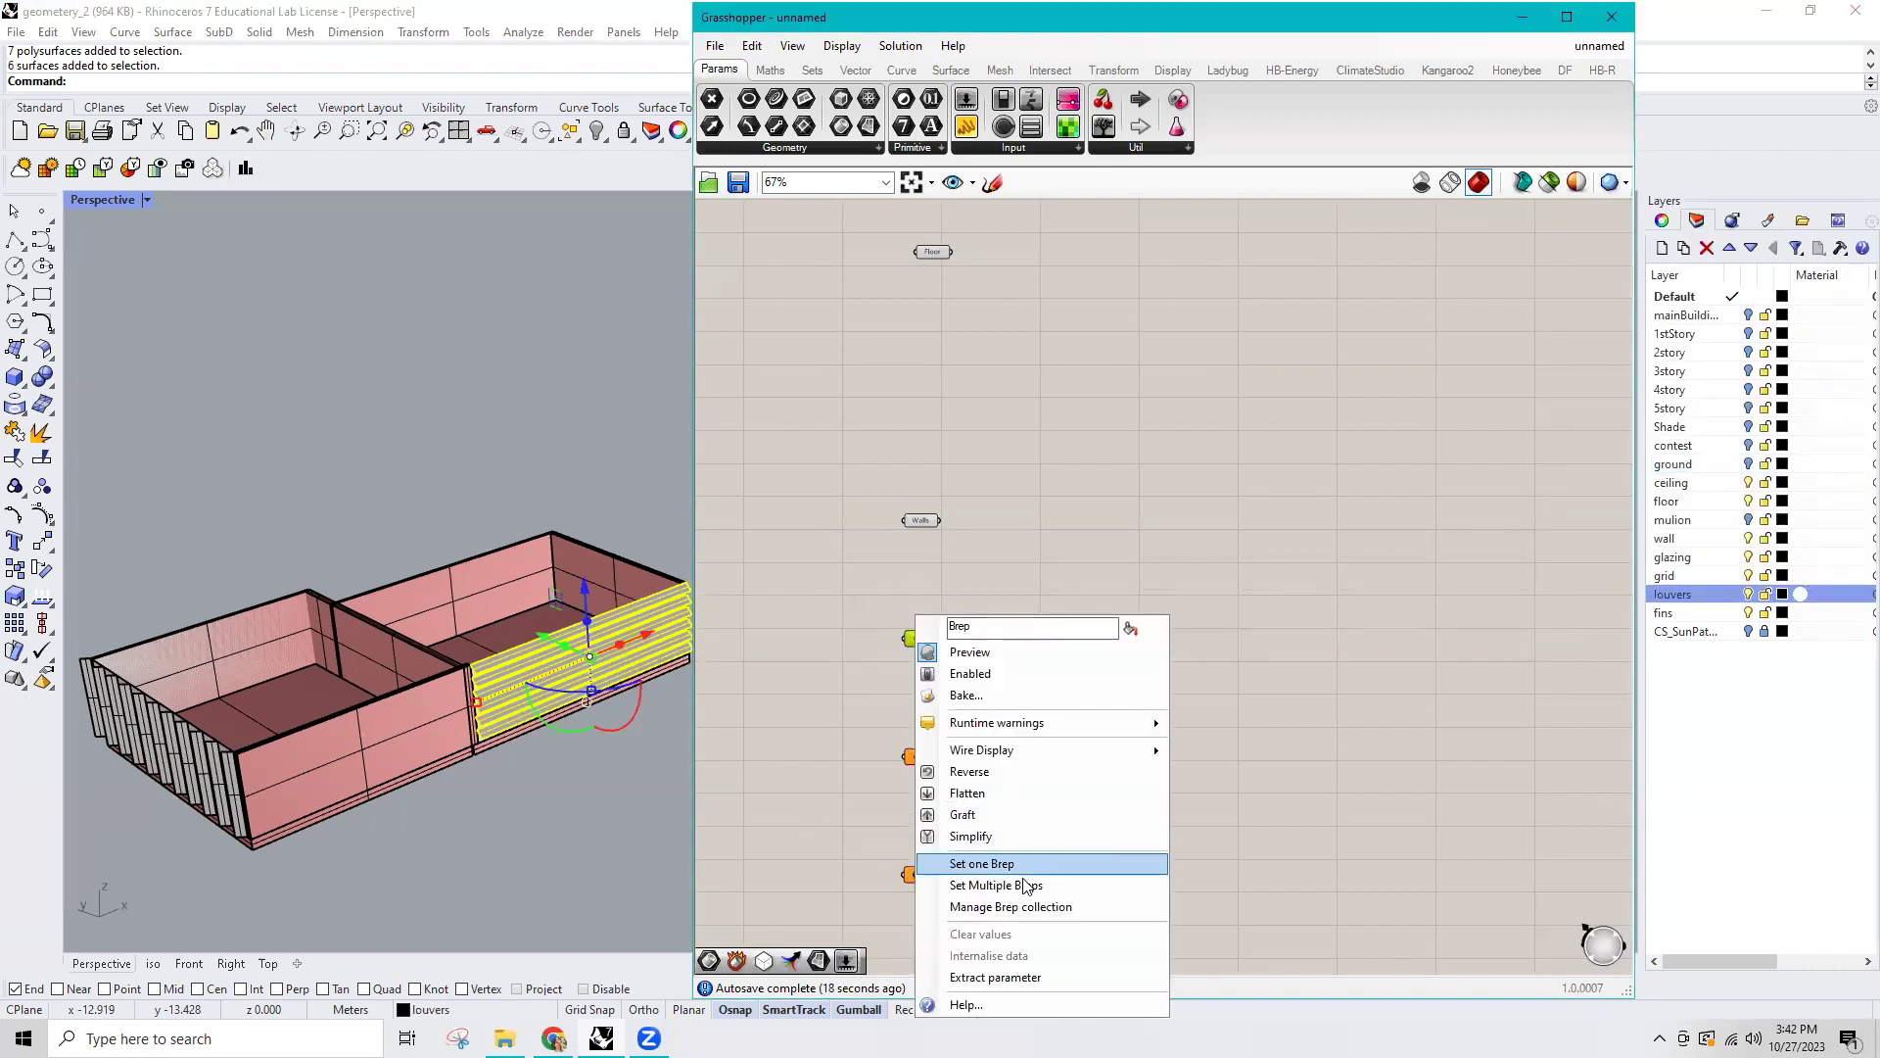
click(910, 693)
right_click(920, 638)
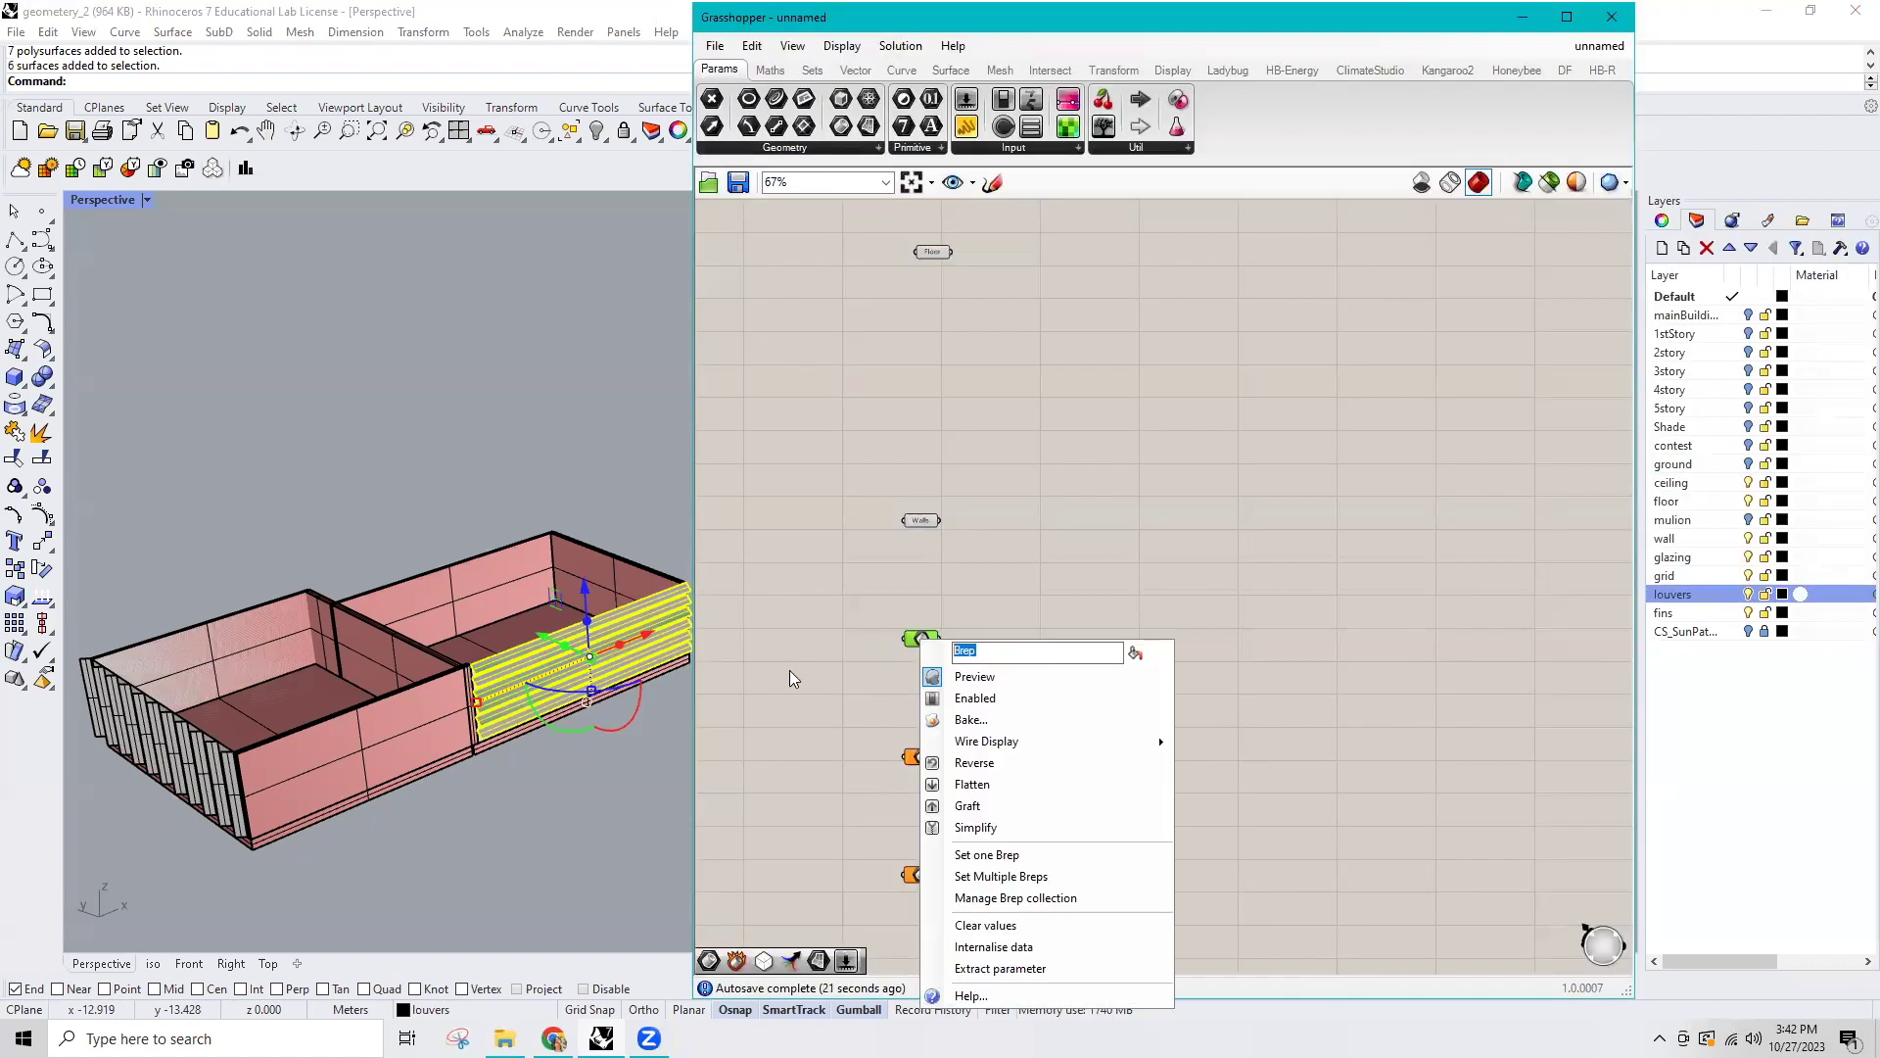
text(Louvers)
click(1095, 597)
click(470, 838)
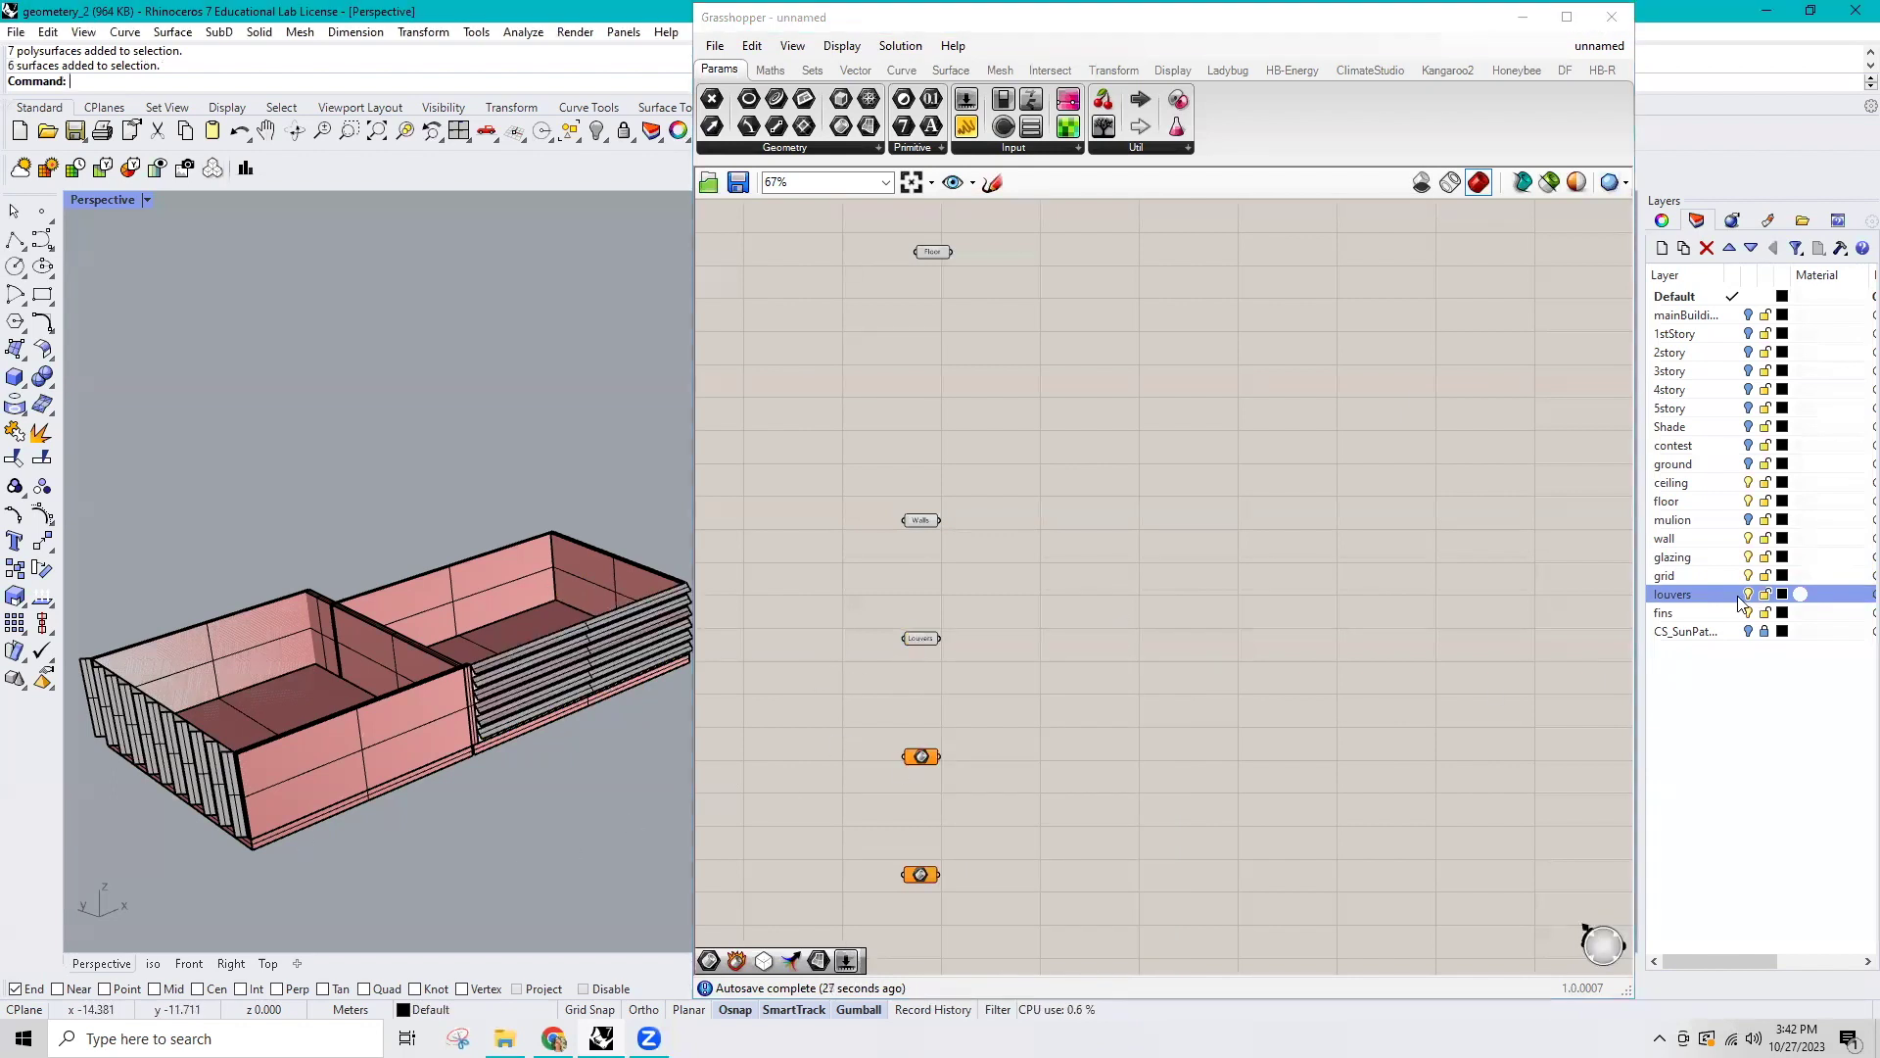
Load all fins into the next Brep parameter and name it Fins.
right_click(1703, 614)
click(1719, 486)
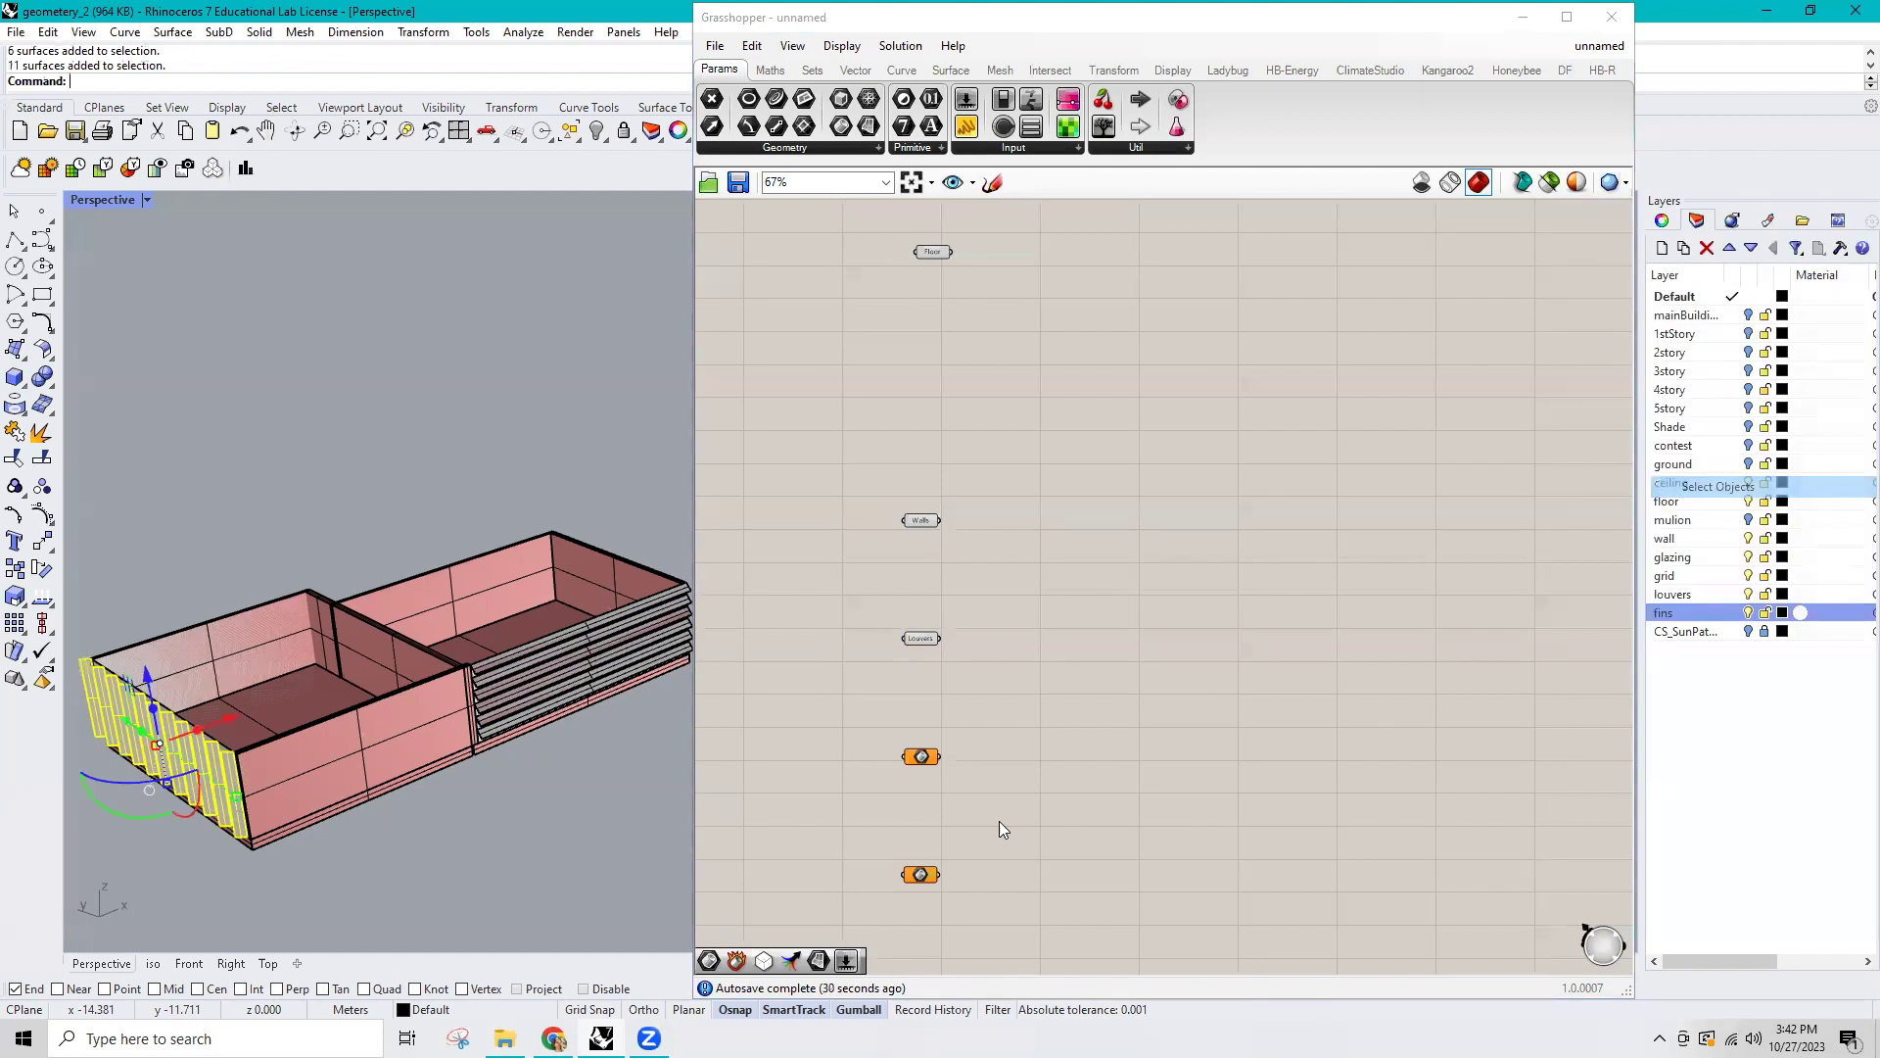
right_click(919, 638)
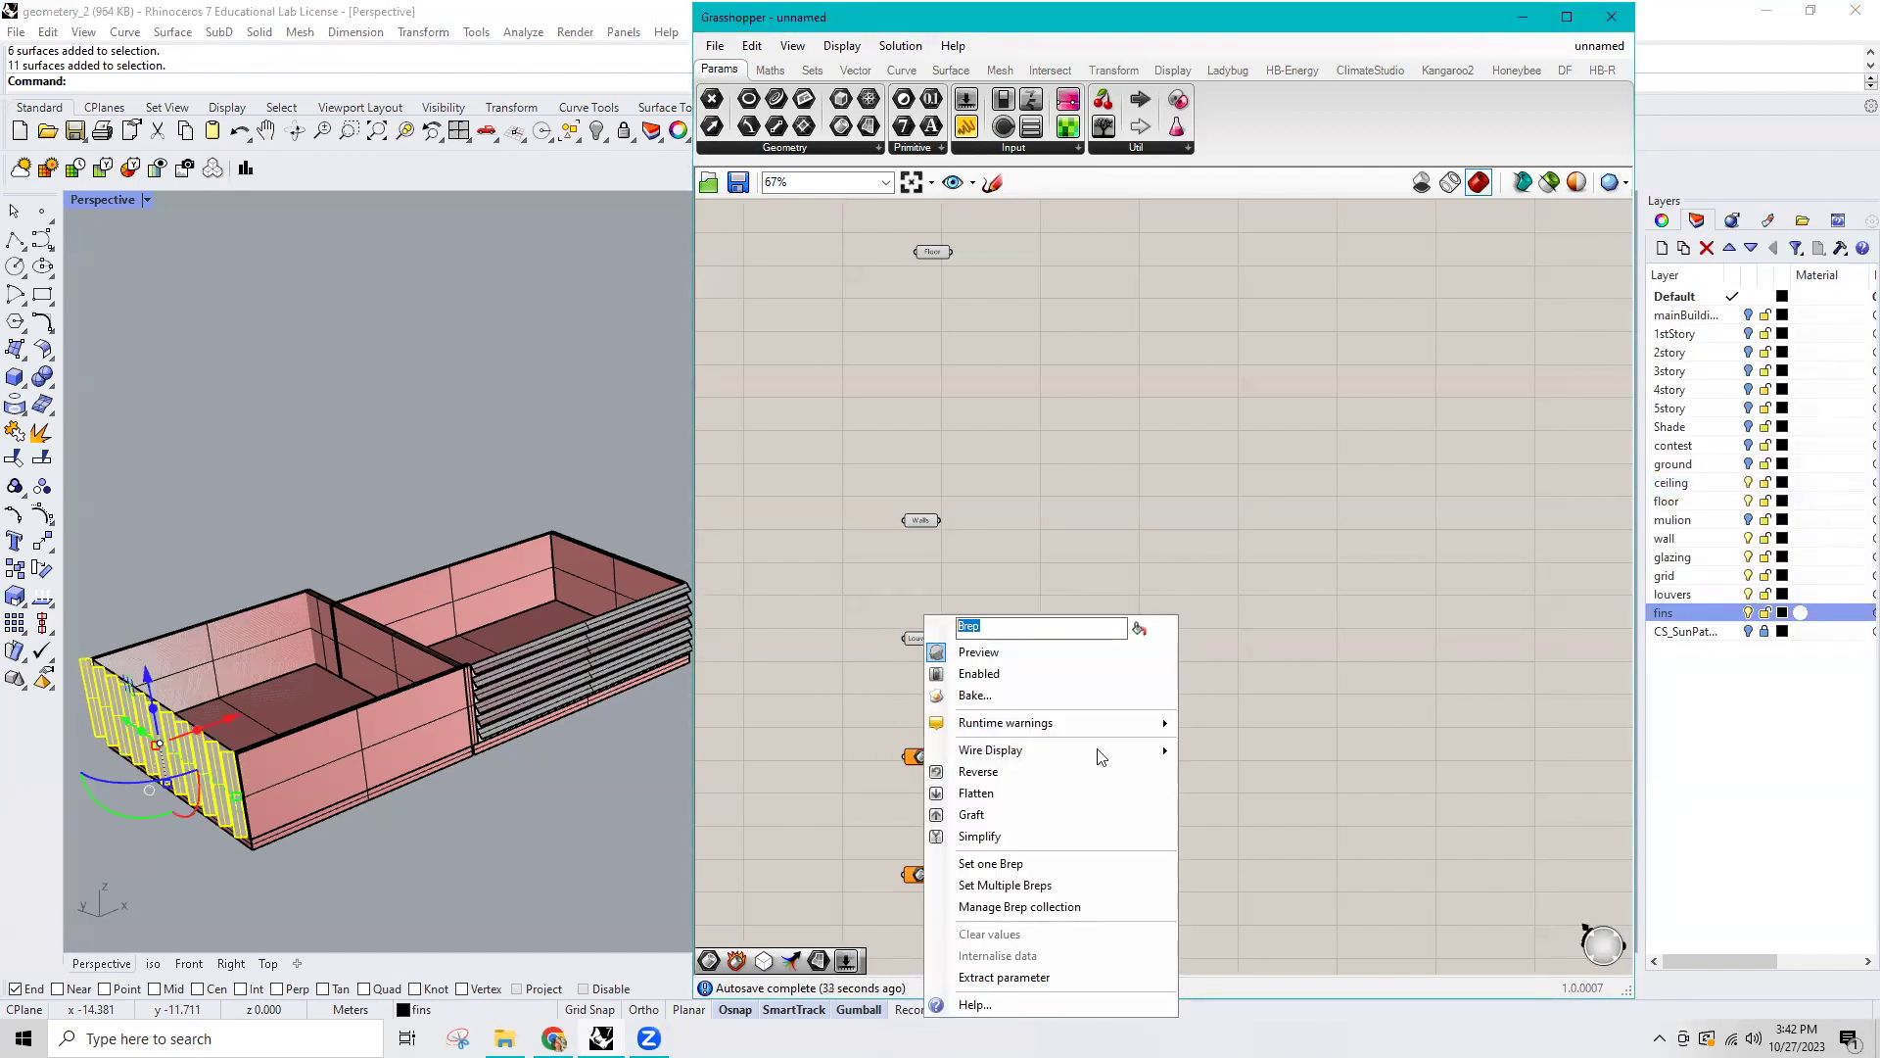
text(Fins)
key(Return)
right_click(920, 758)
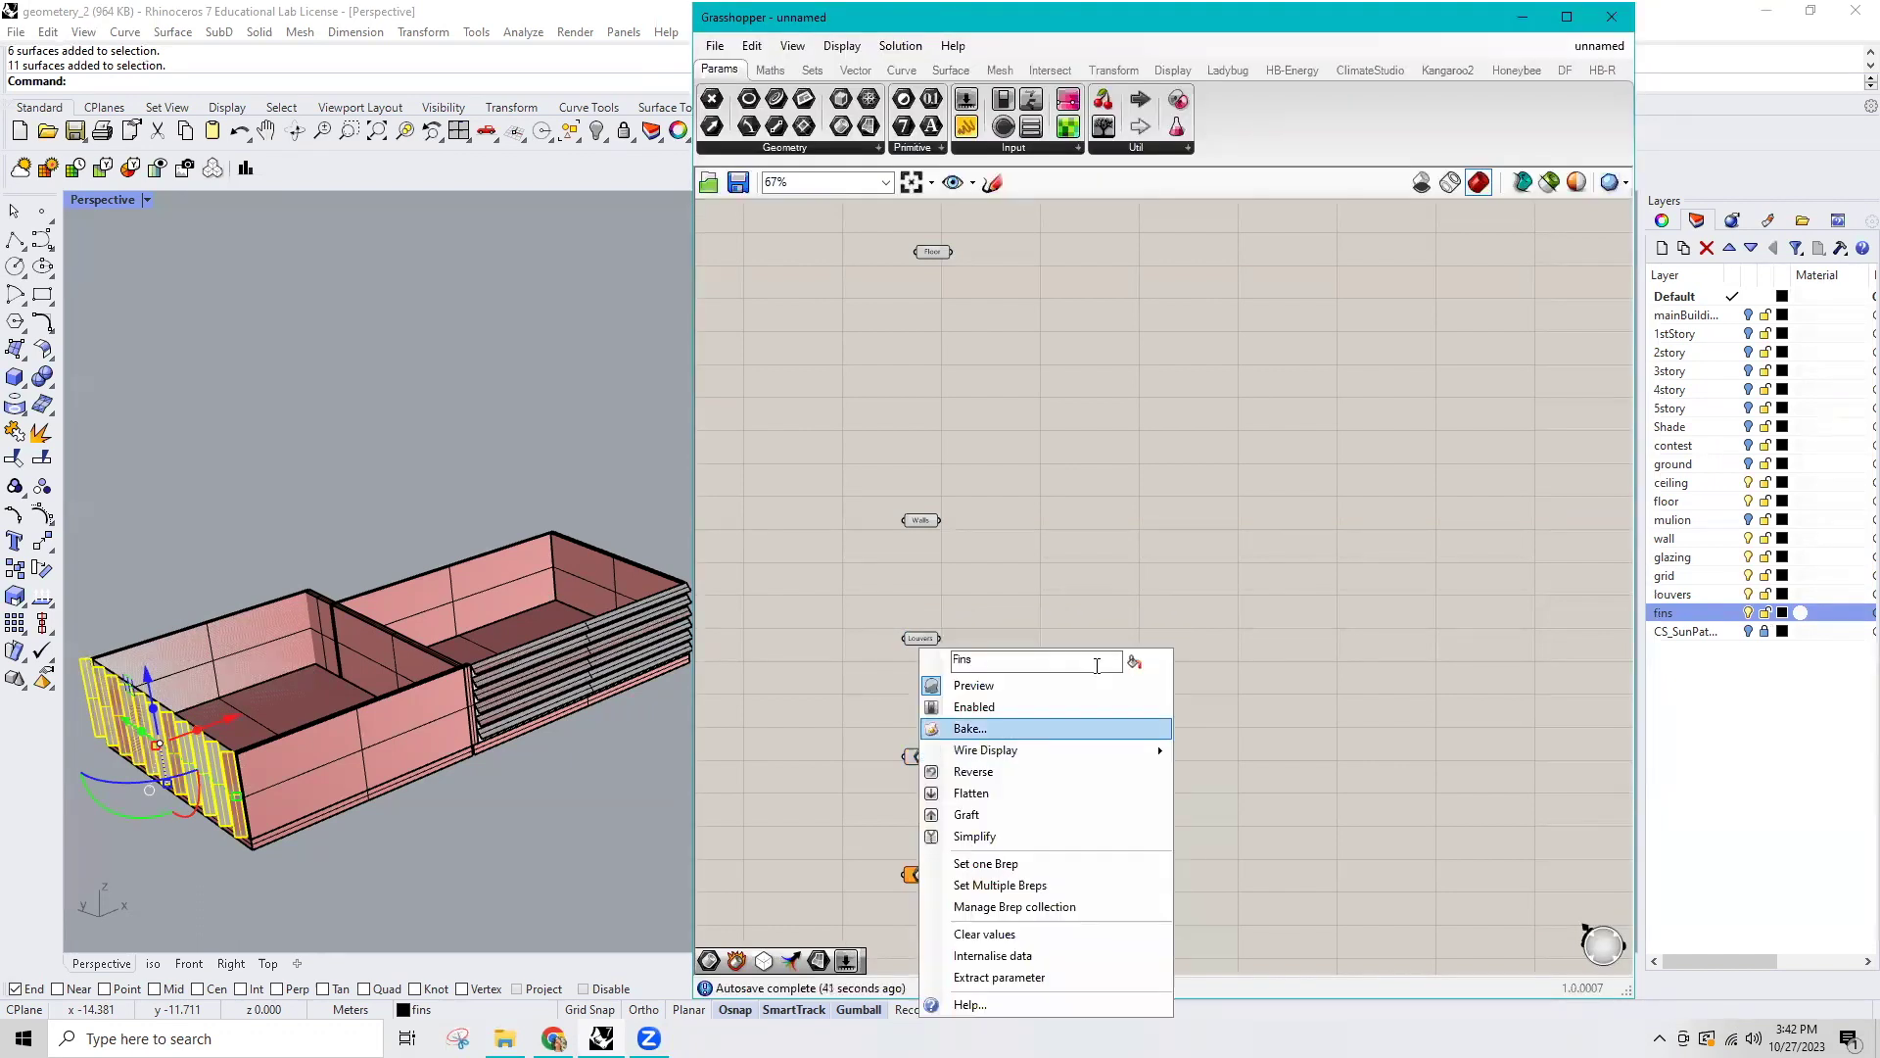
click(1159, 563)
click(672, 860)
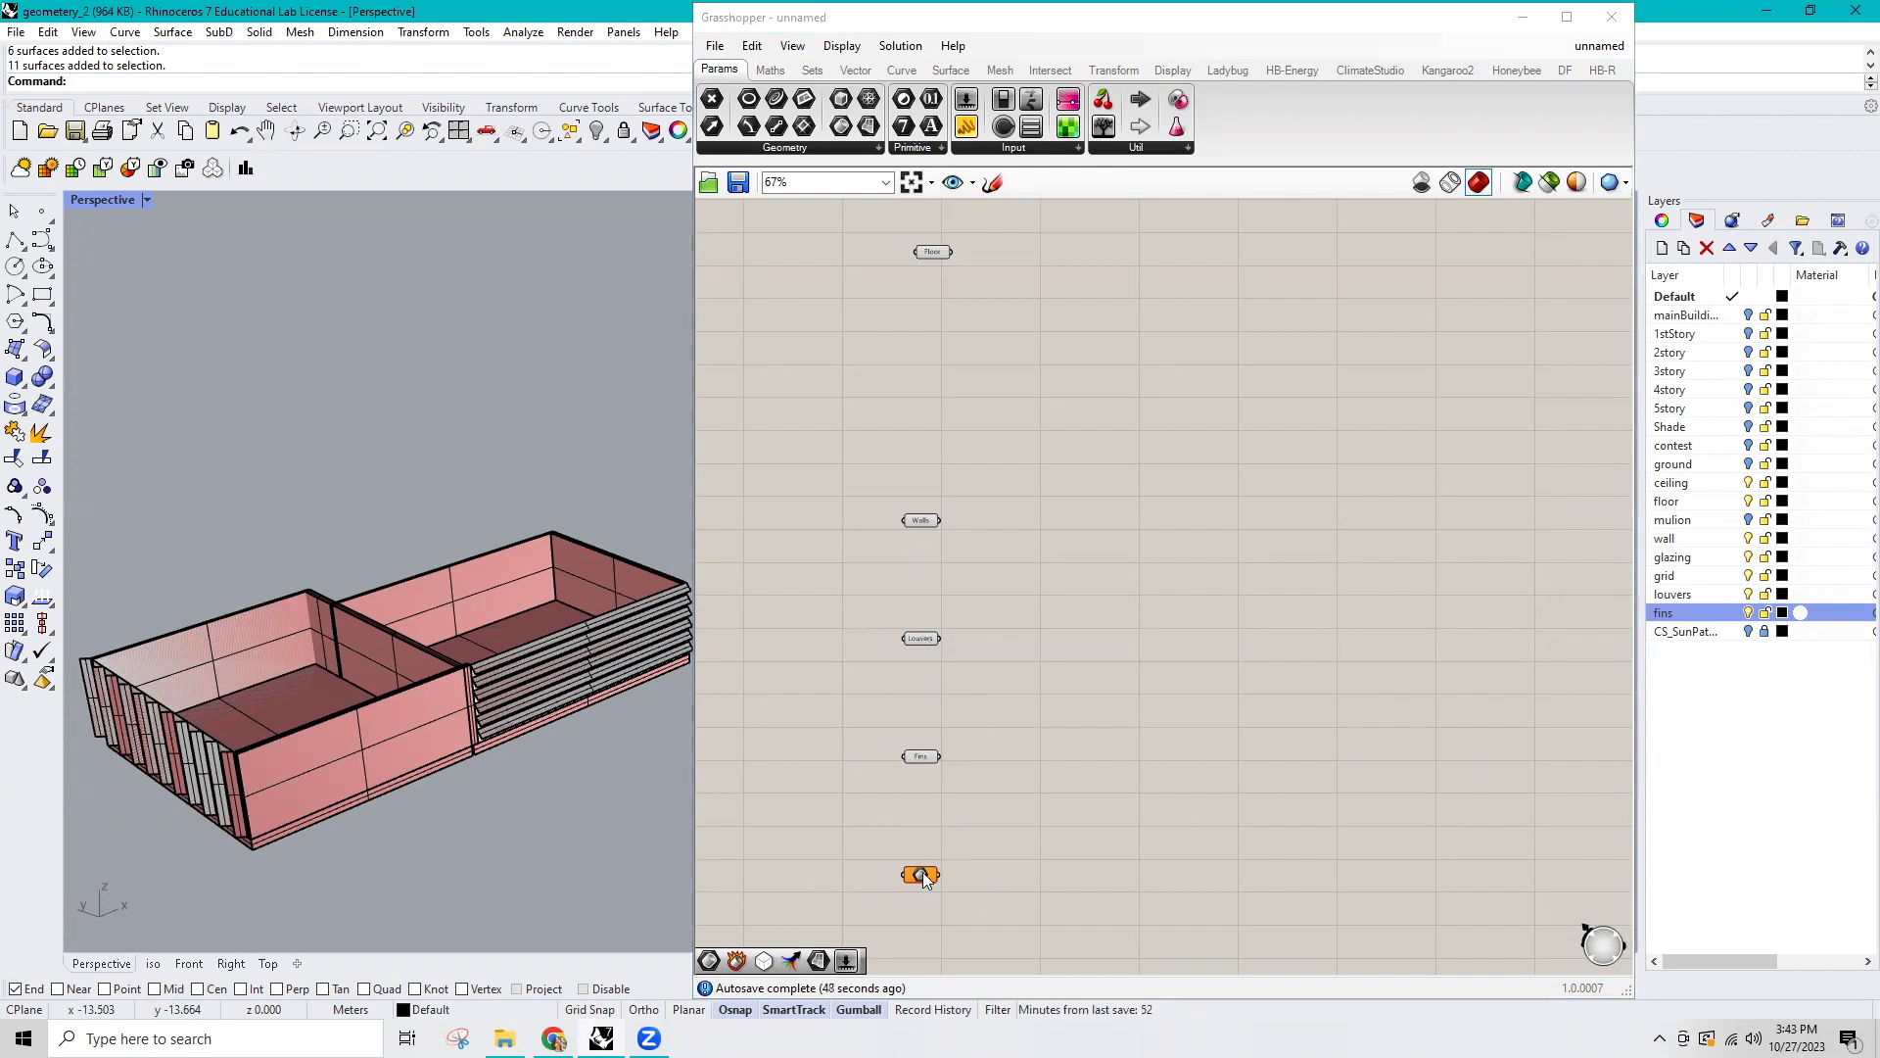
Move the remaining empty parameter below Walls and arrange the column evenly.
right_drag(922, 876, 936, 755)
drag(940, 807, 922, 455)
drag(872, 638, 929, 622)
key(ctrl+z)
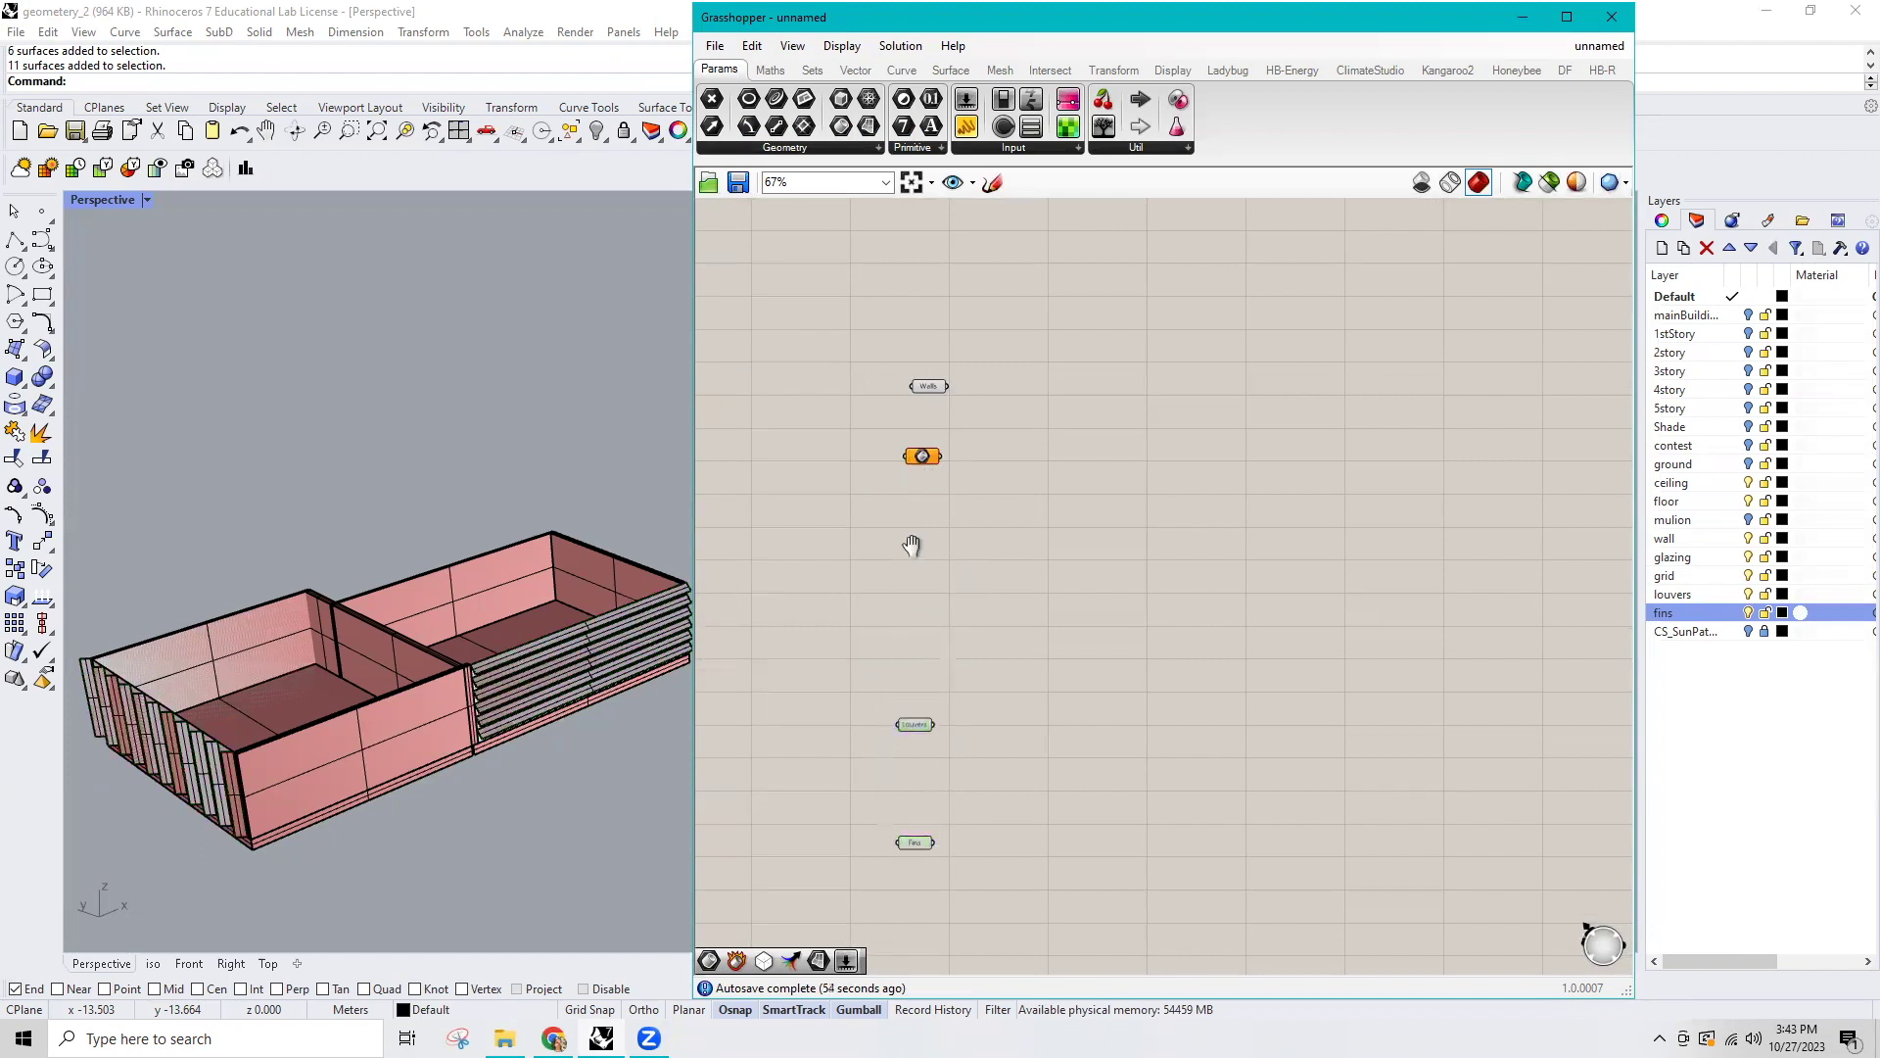
key(ctrl+z)
key(ctrl+z)
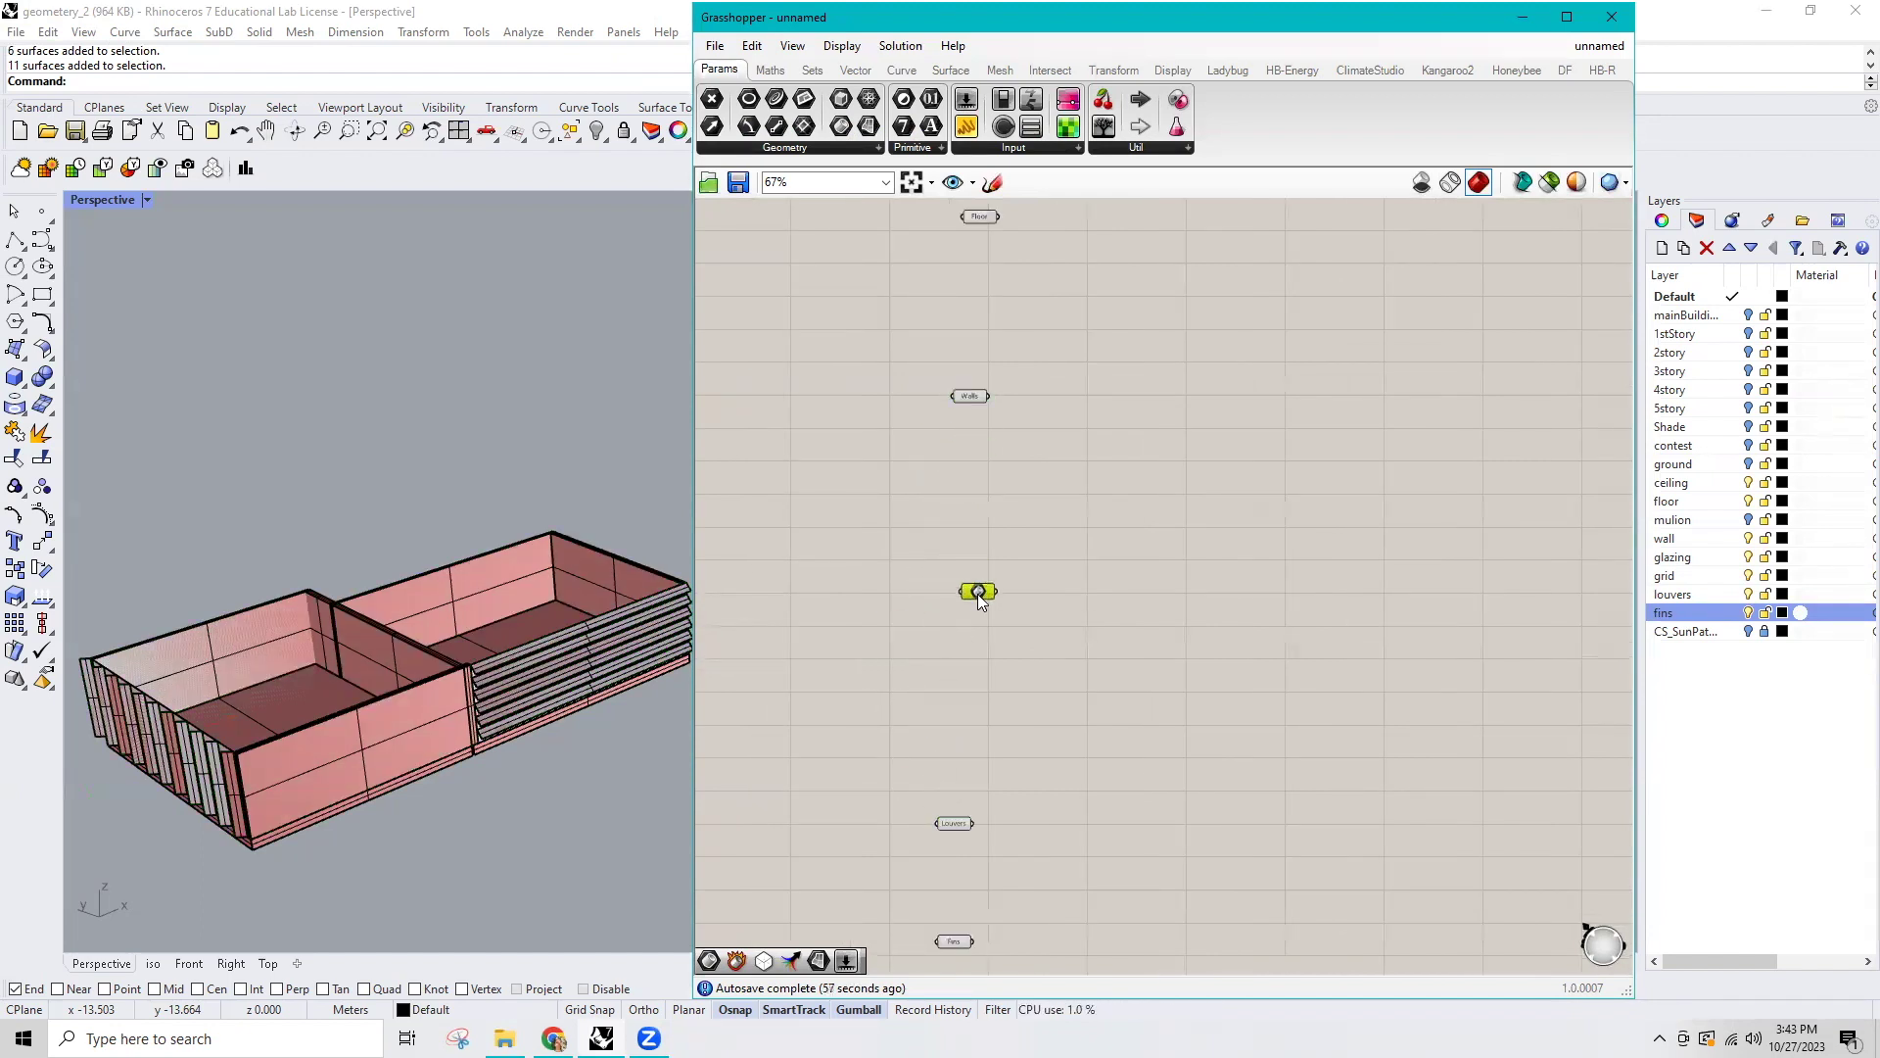
Select all glazing-layer surfaces, including the glazing behind the louvers.
click(1682, 559)
right_click(1682, 559)
click(1711, 860)
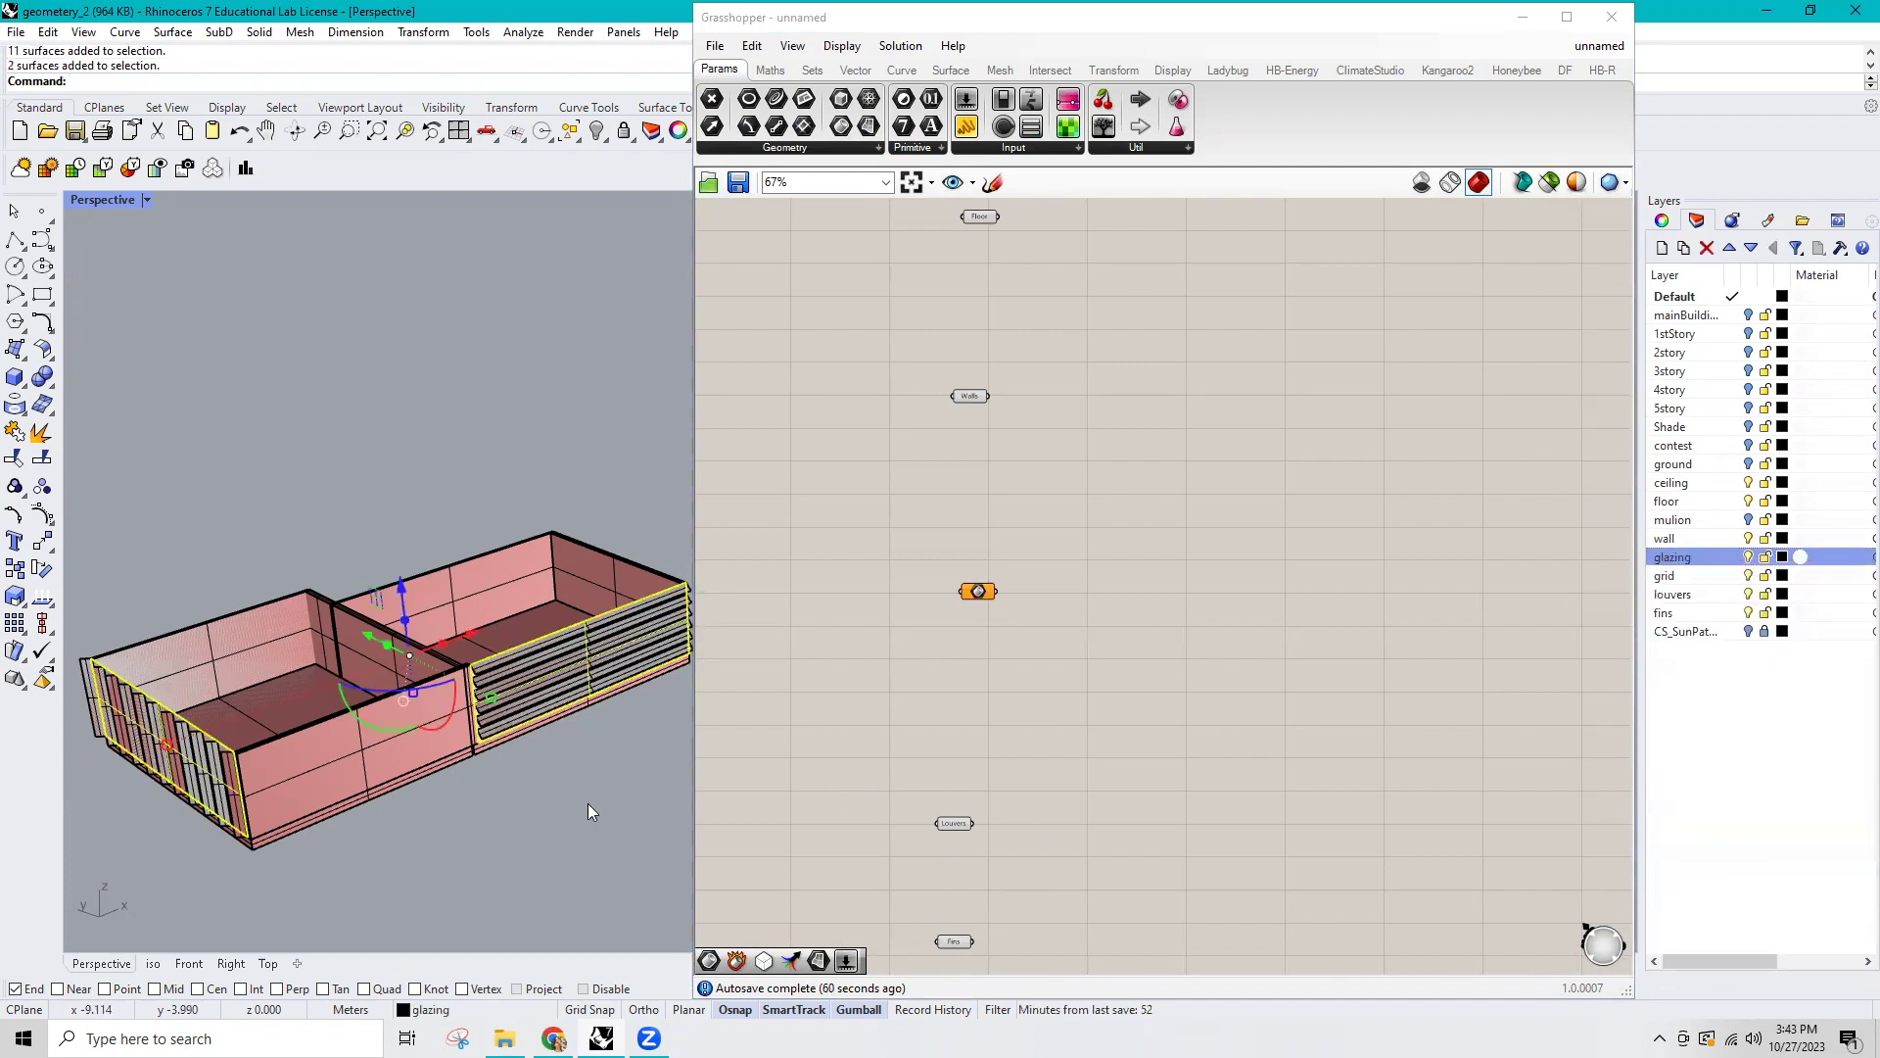
key(Escape)
scroll(426, 709, up, 5)
click(387, 710)
click(447, 753)
right_click(1676, 565)
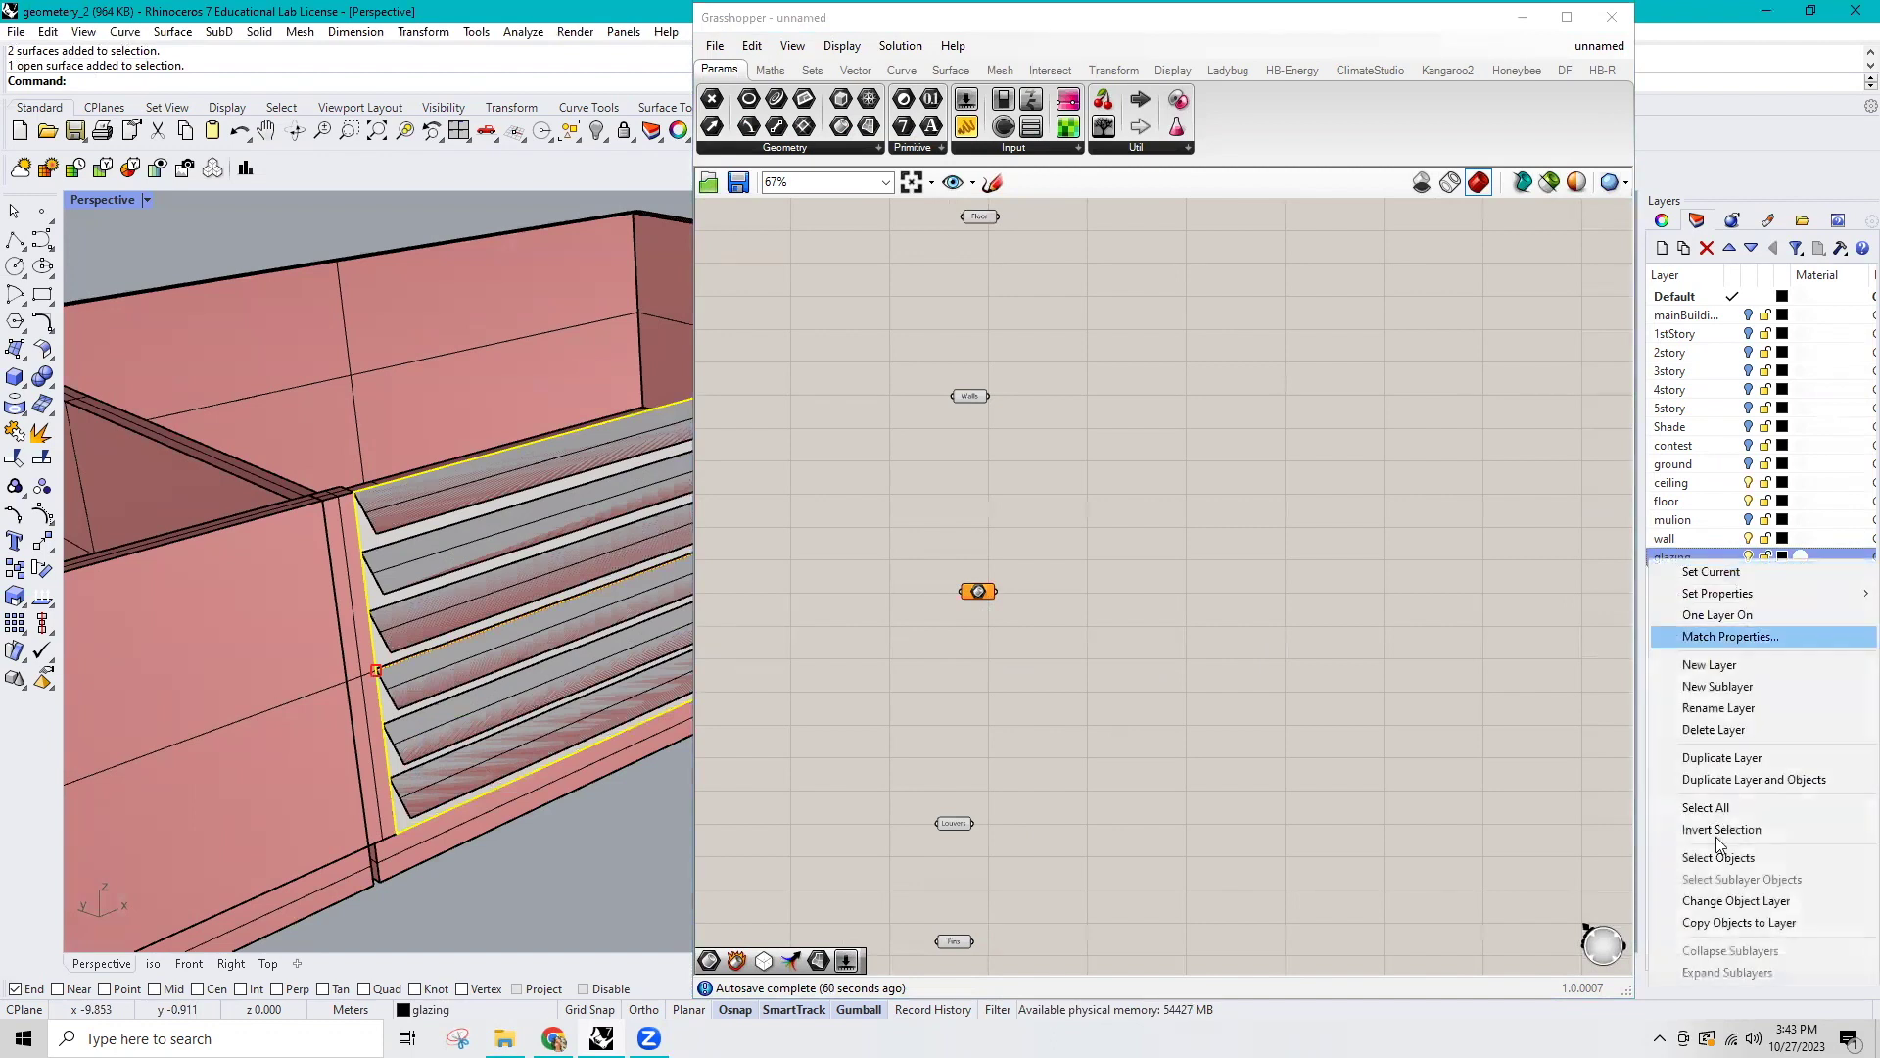
click(1725, 864)
scroll(528, 785, down, 5)
scroll(527, 787, down, 2)
Load the glazing into the empty parameter, name it Glazing, and move Louvers and Fins up.
right_click(977, 591)
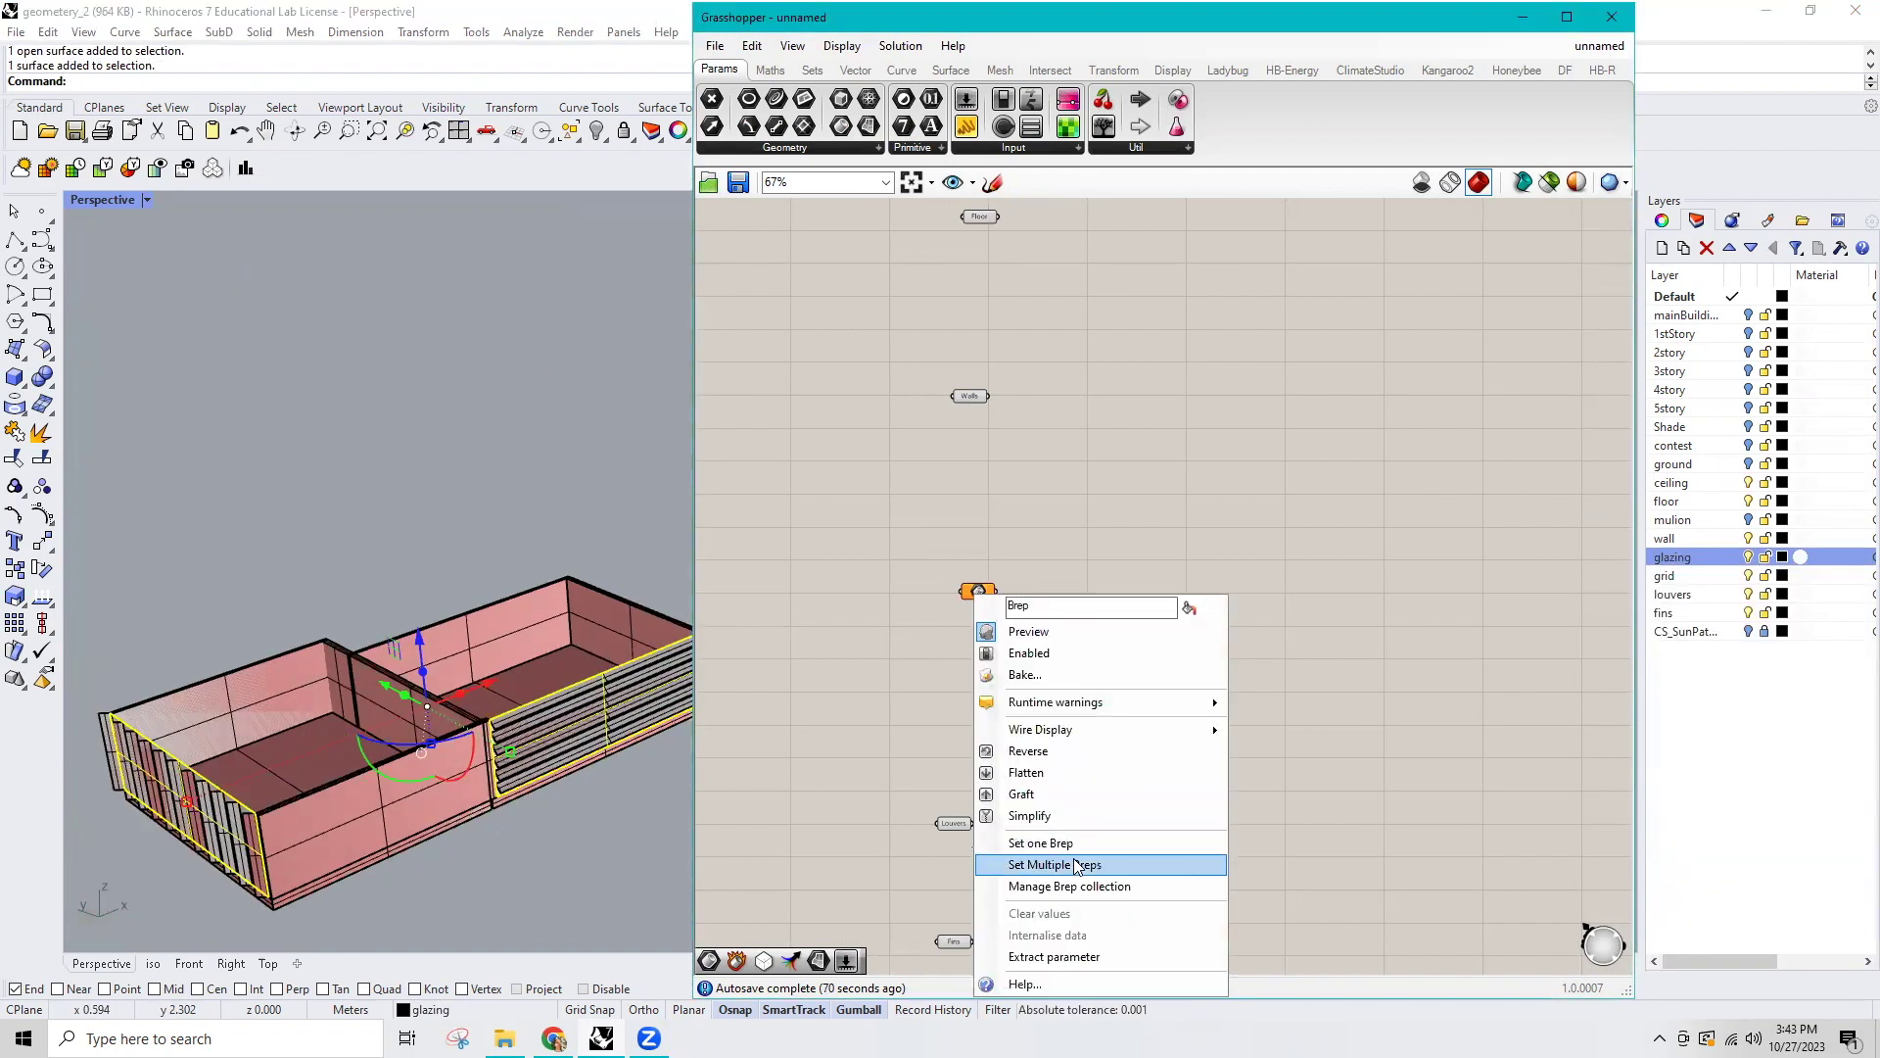
click(1070, 863)
right_click(977, 591)
text(Glazing)
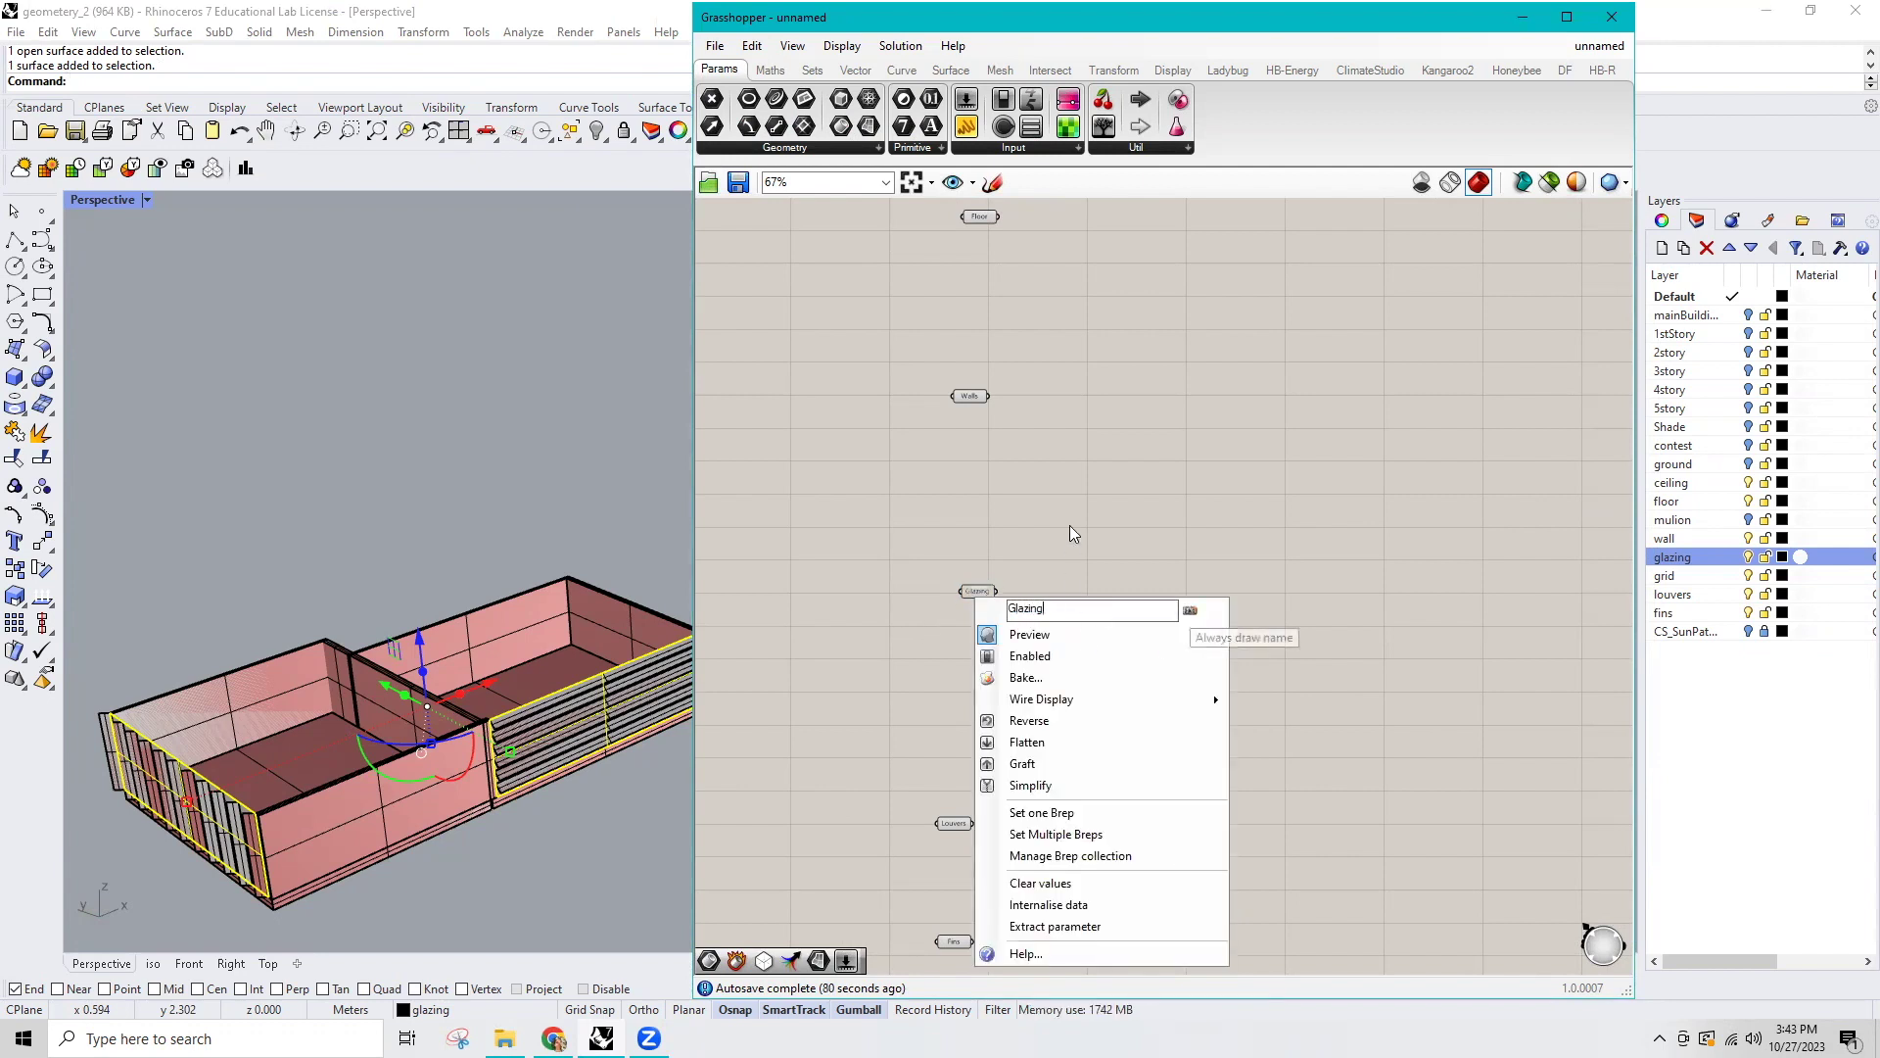
key(Return)
drag(954, 822, 977, 746)
drag(954, 941, 976, 873)
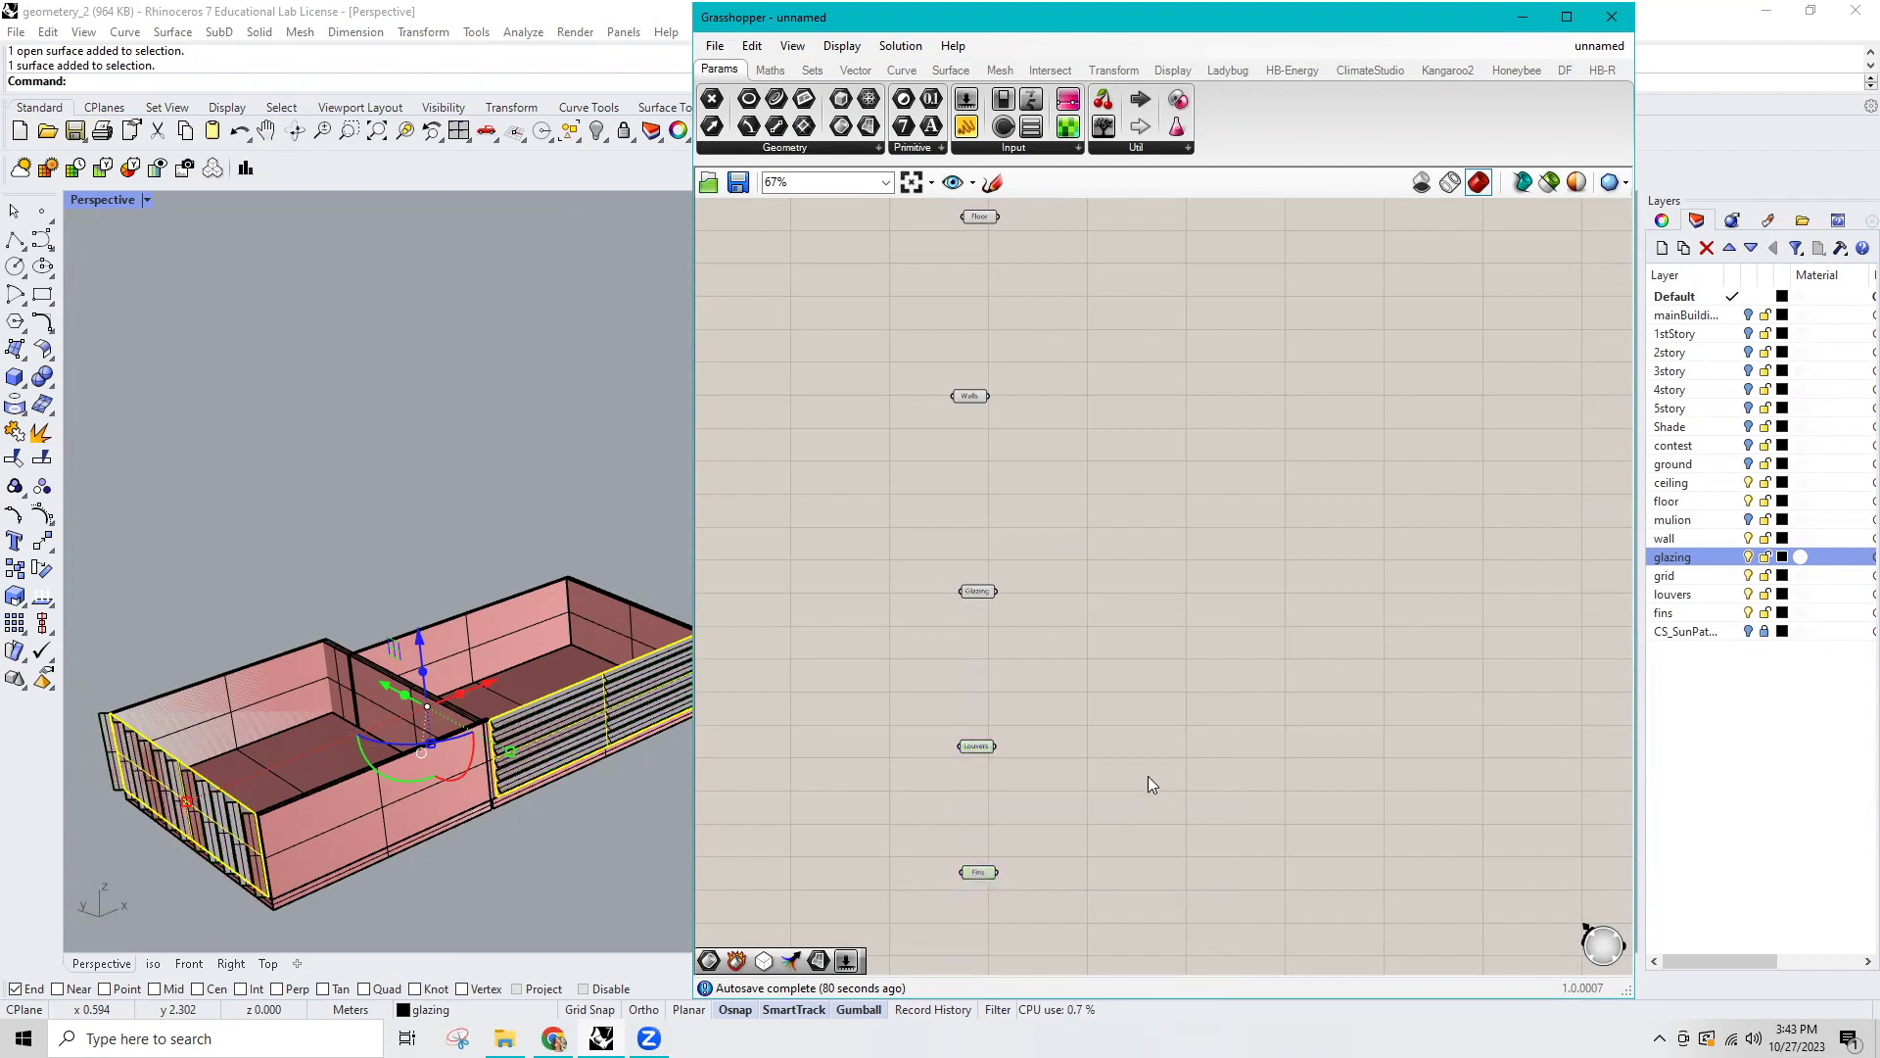
scroll(1106, 672, down, 2)
click(452, 507)
scroll(581, 545, down, 2)
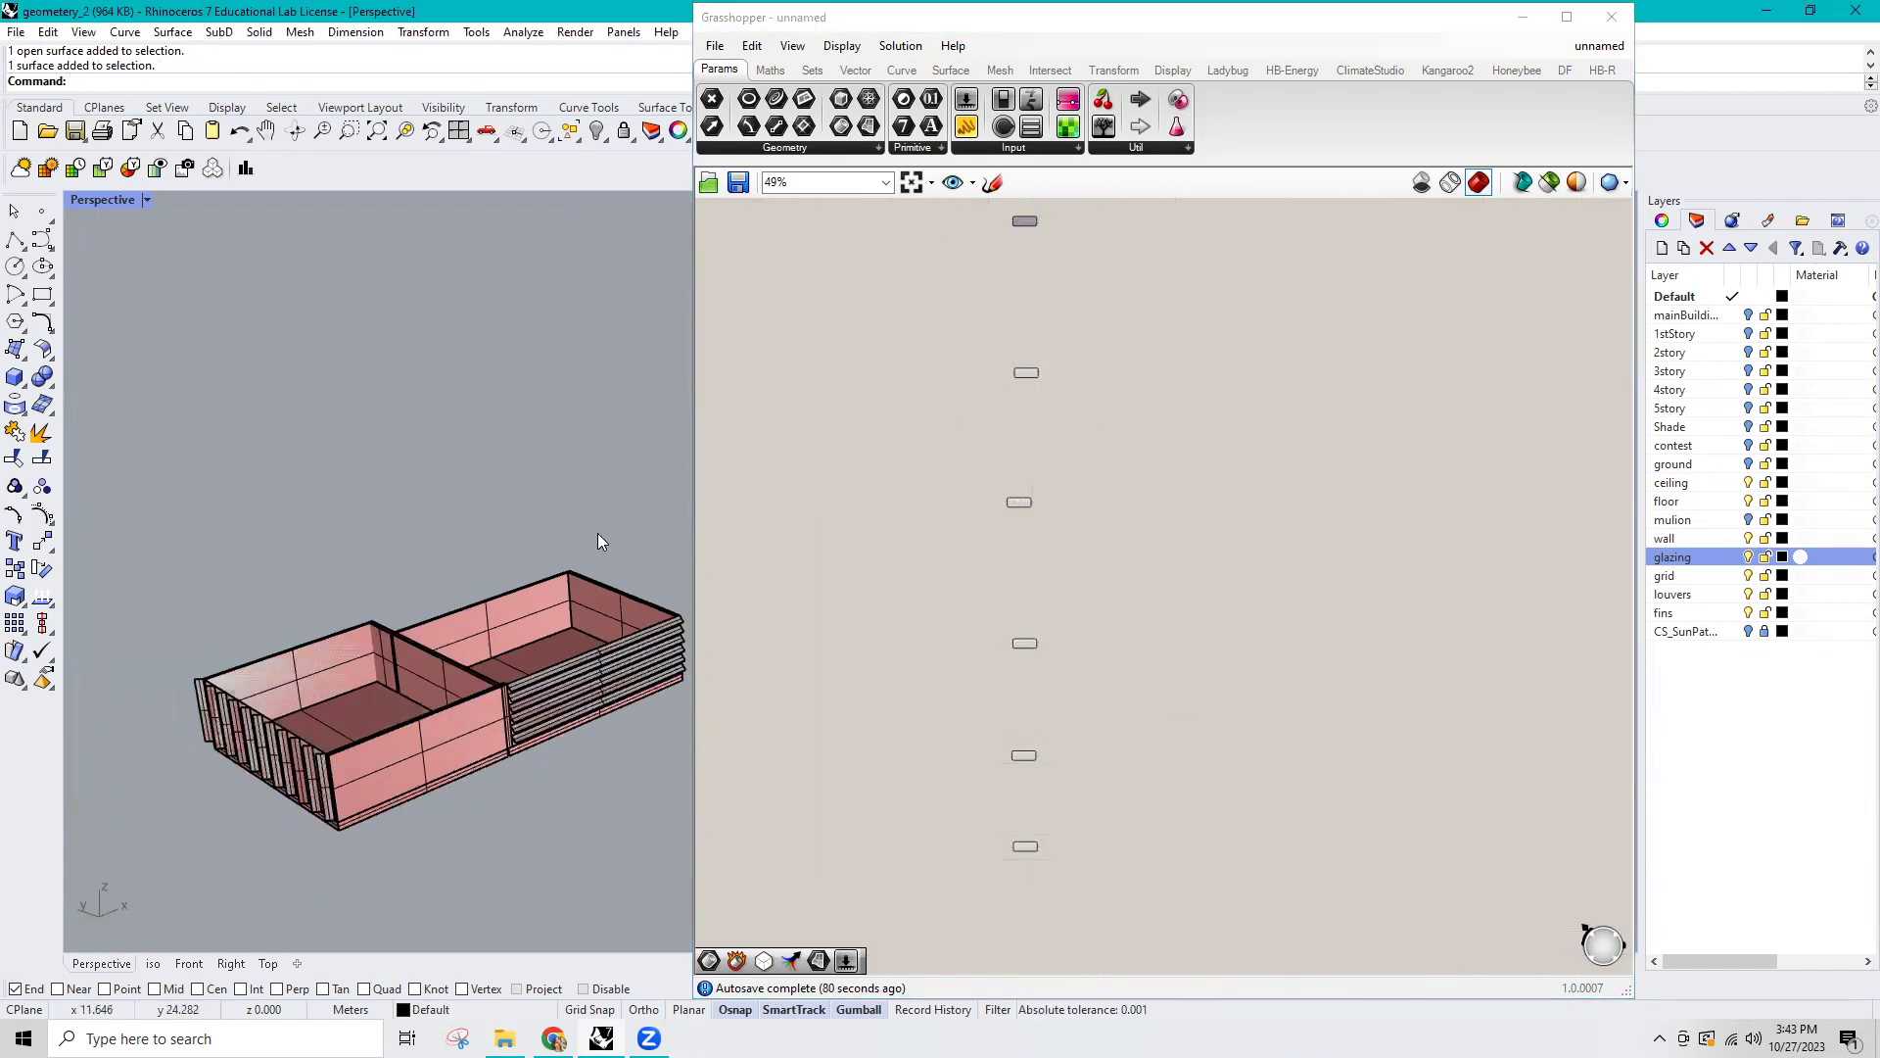
Window-select and hide the whole building, then bring up the ClimateStudio components.
mouse_move(620, 475)
mouse_down()
mouse_move(530, 730)
mouse_move(729, 723)
mouse_up()
text(Hide)
key(Return)
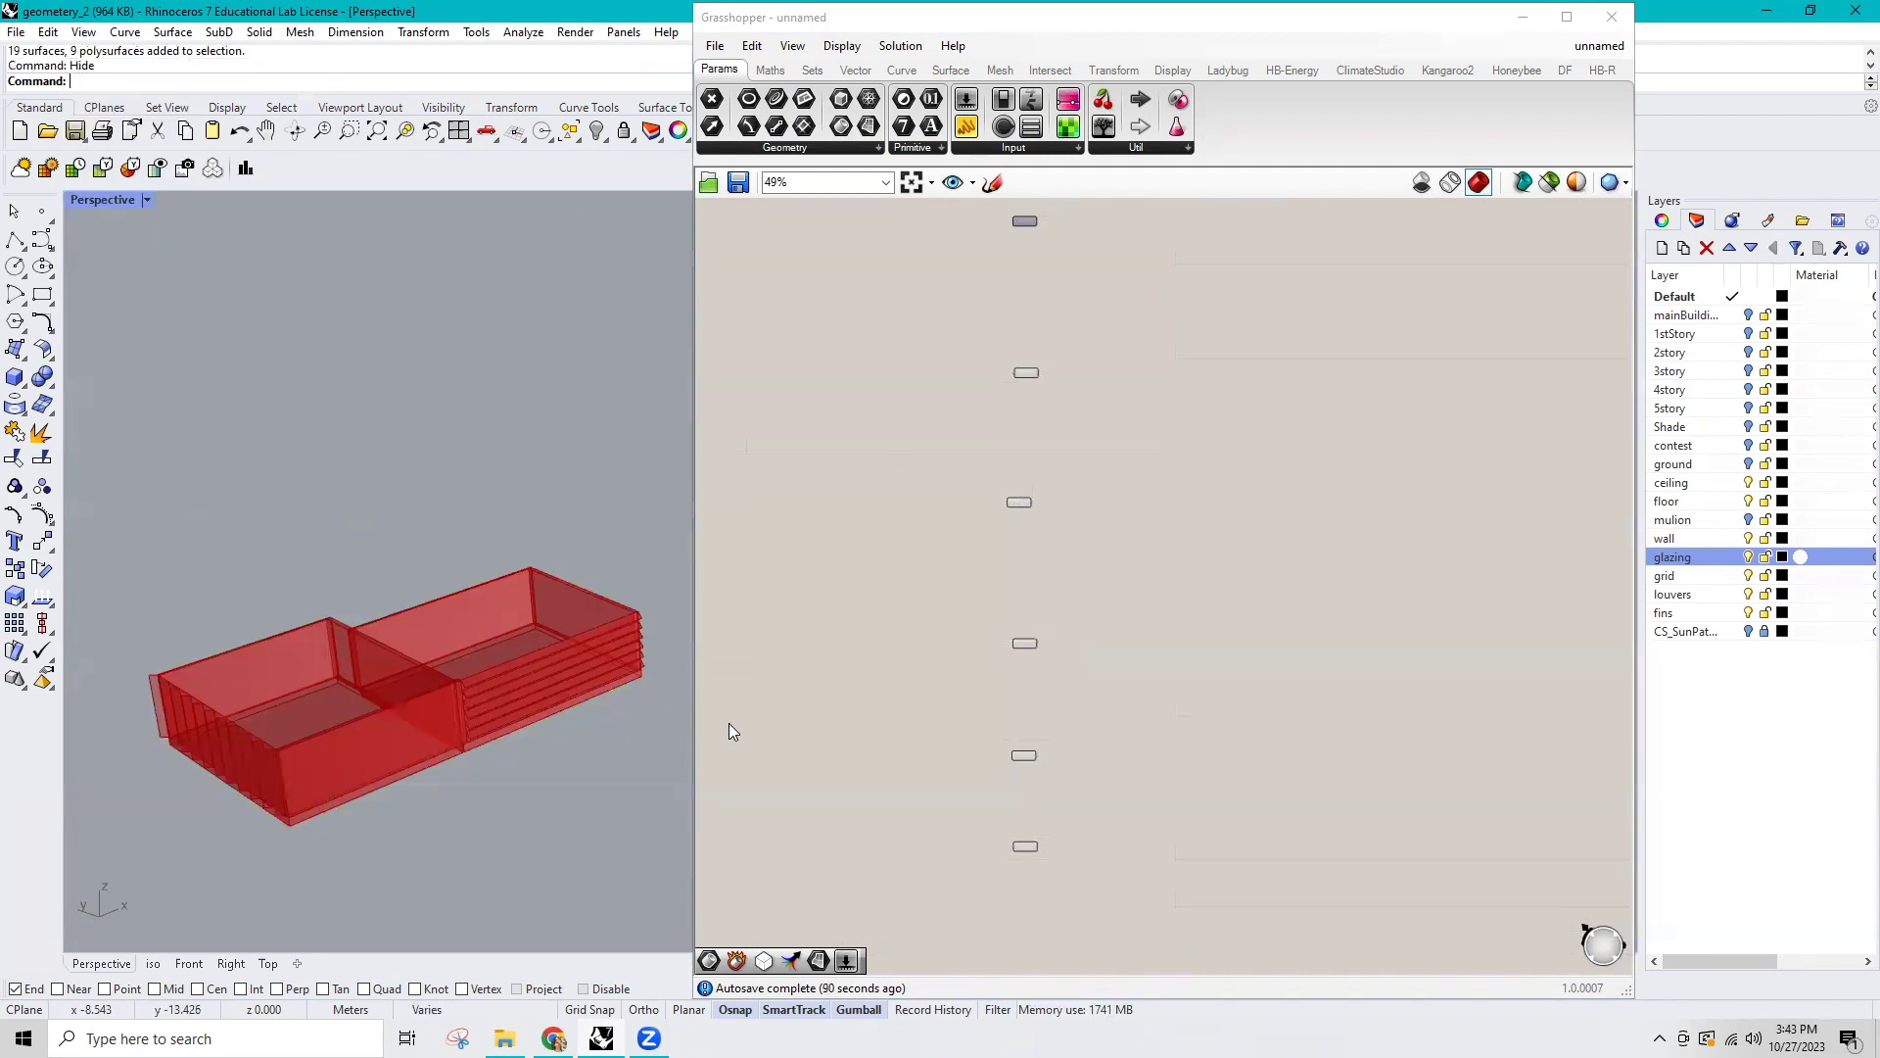
scroll(1016, 593, down, 2)
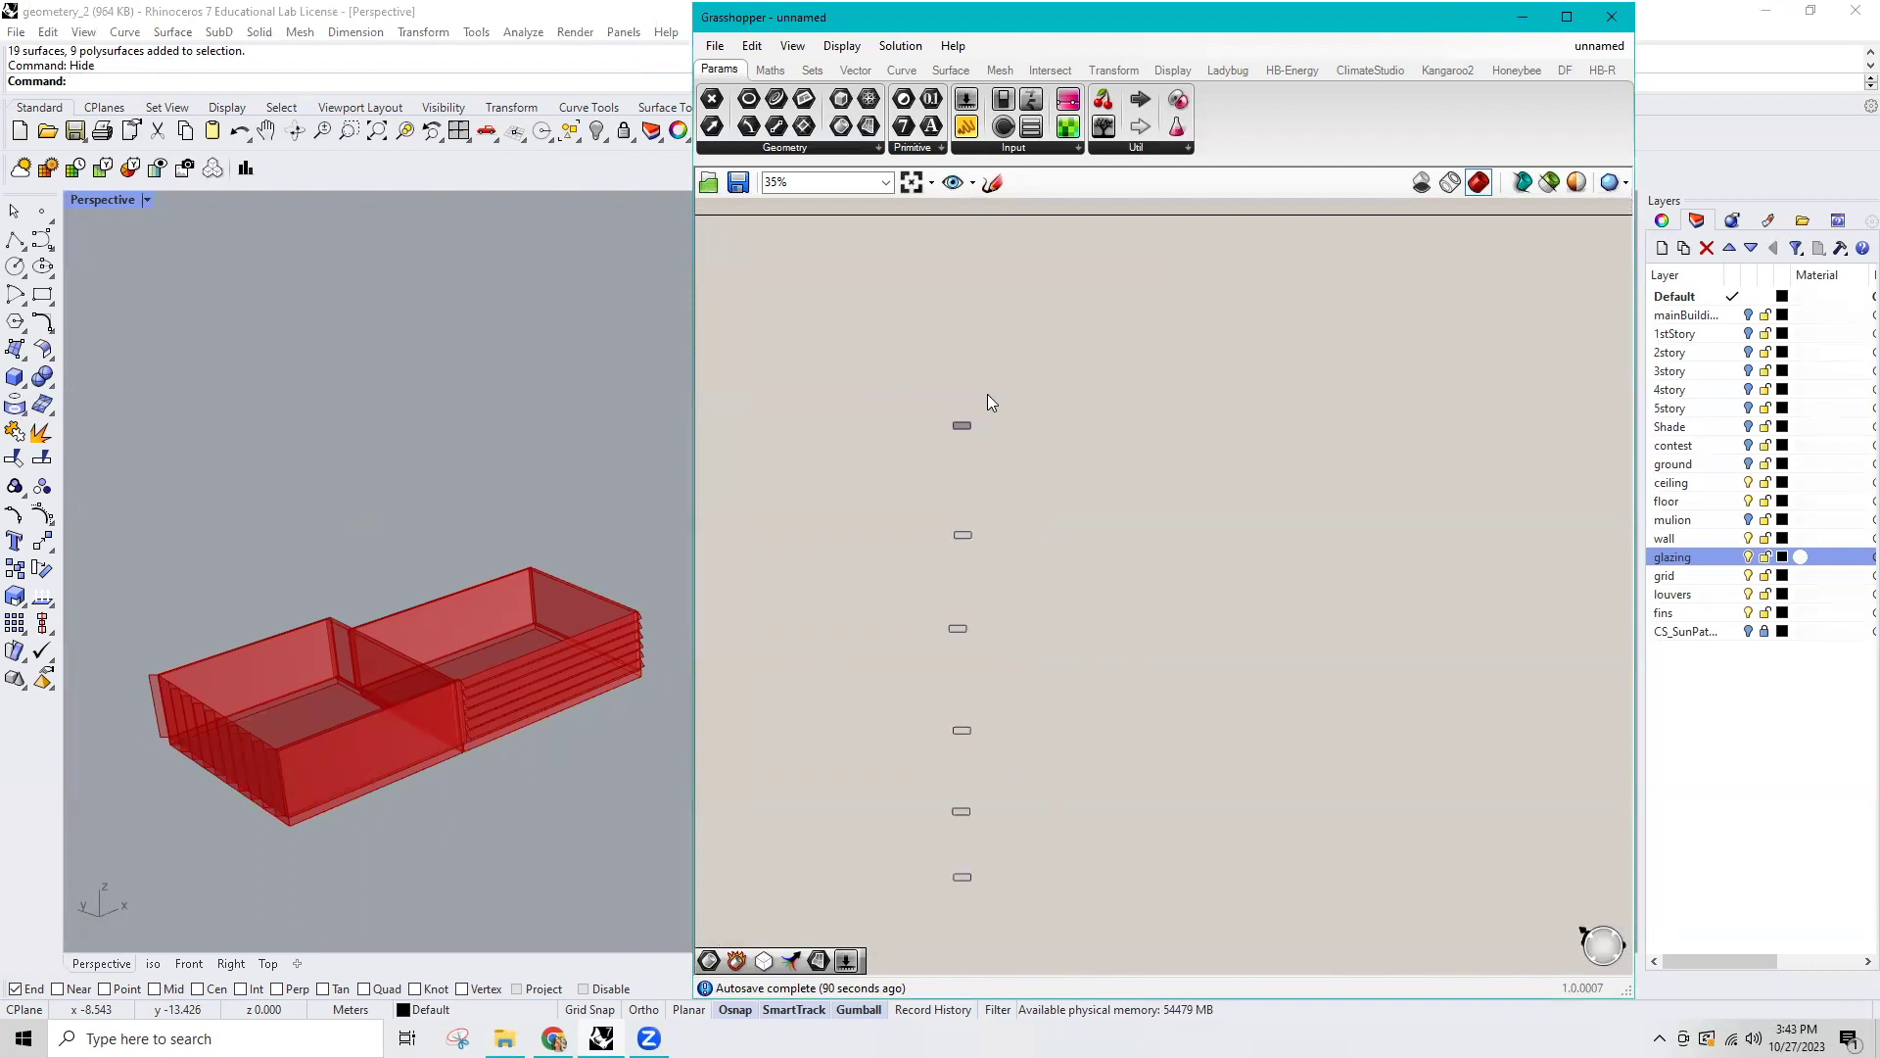
scroll(989, 396, up, 5)
click(1367, 69)
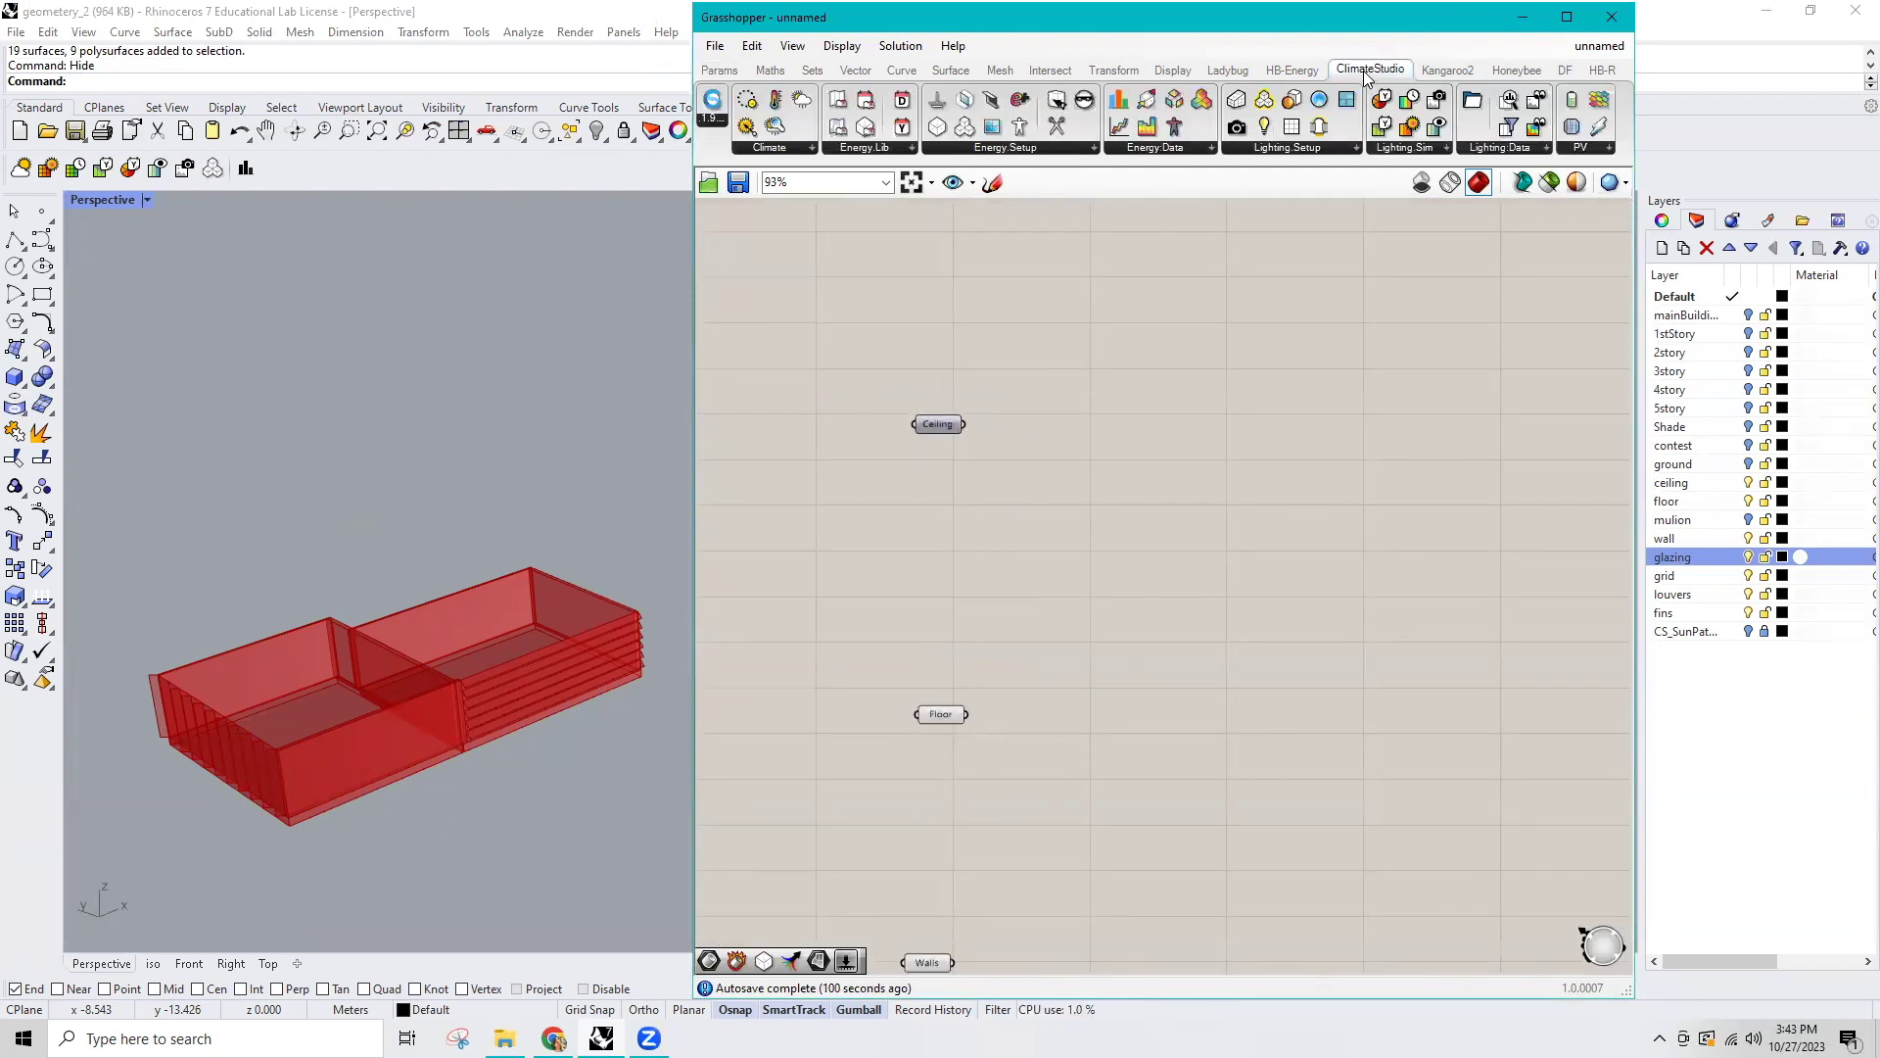
Place a Construct CS SceneLayer and a Get CS LightingMaterial component on the canvas.
click(1307, 157)
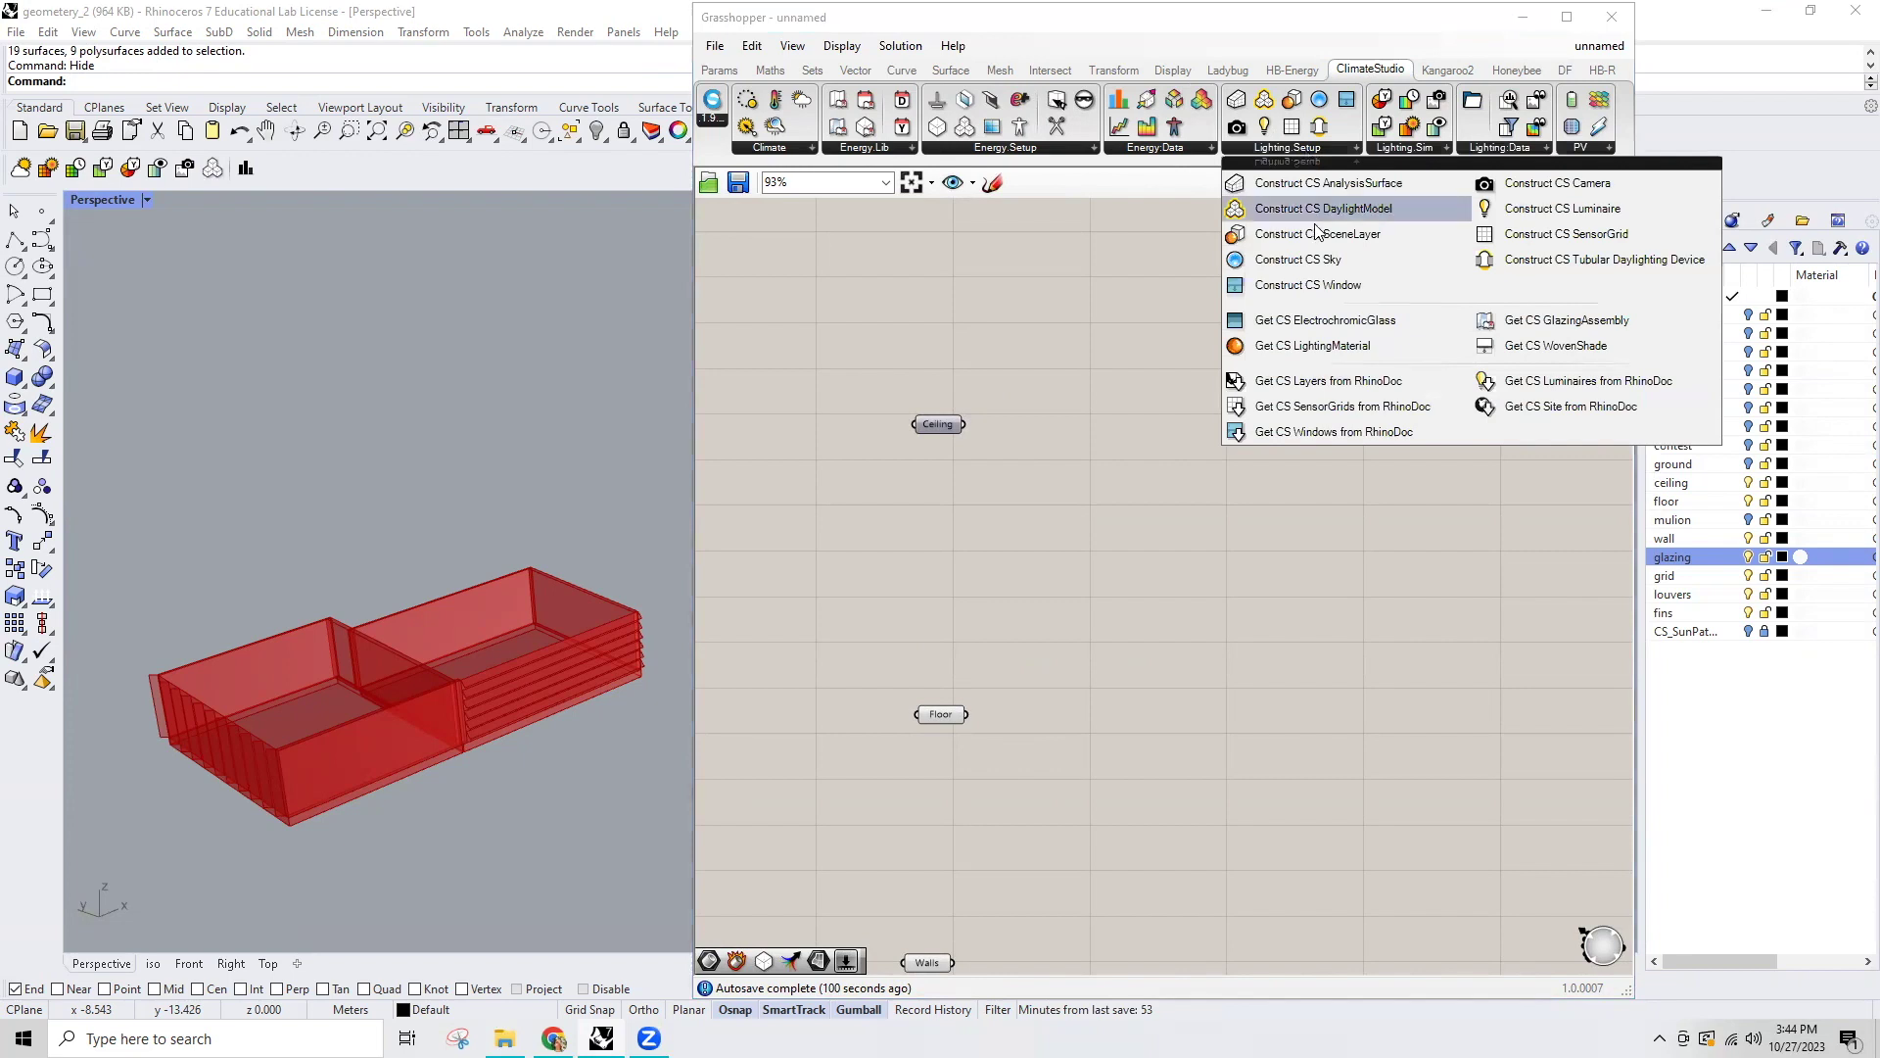
drag(1318, 234, 1167, 418)
click(1312, 157)
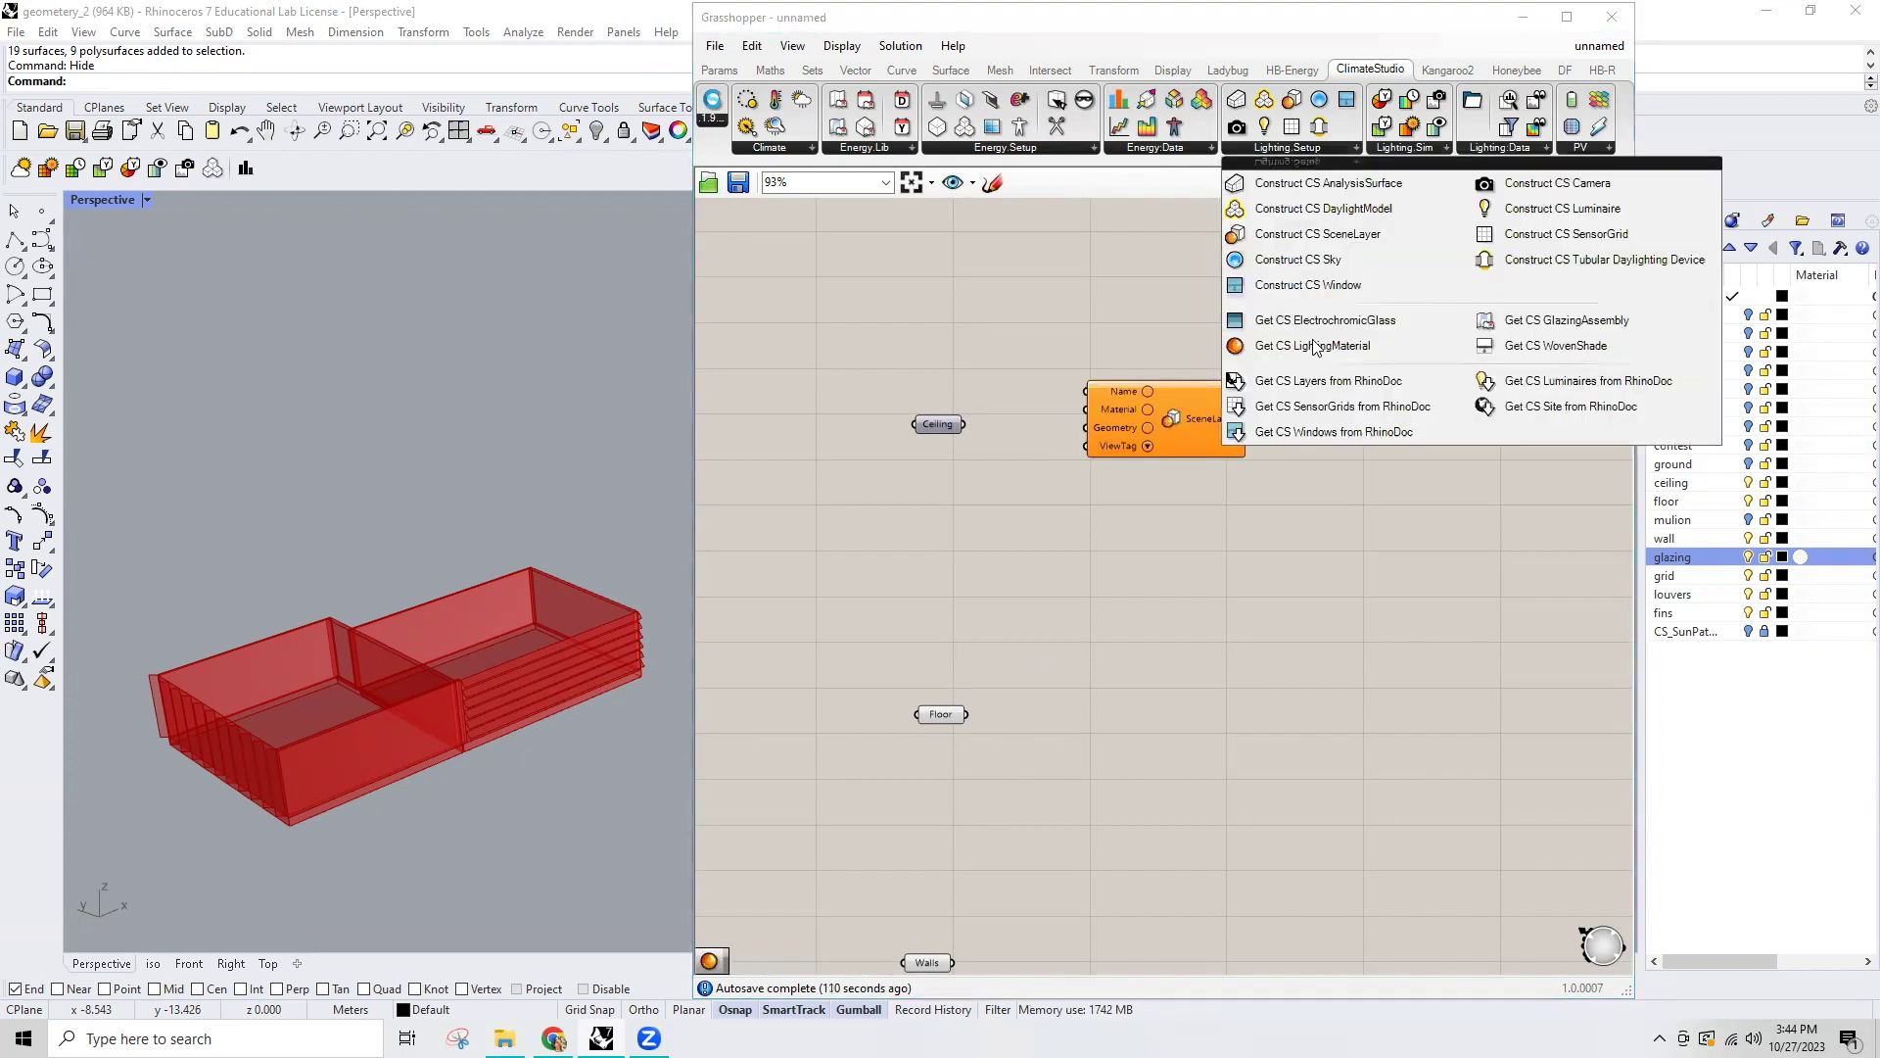
drag(1317, 348, 974, 474)
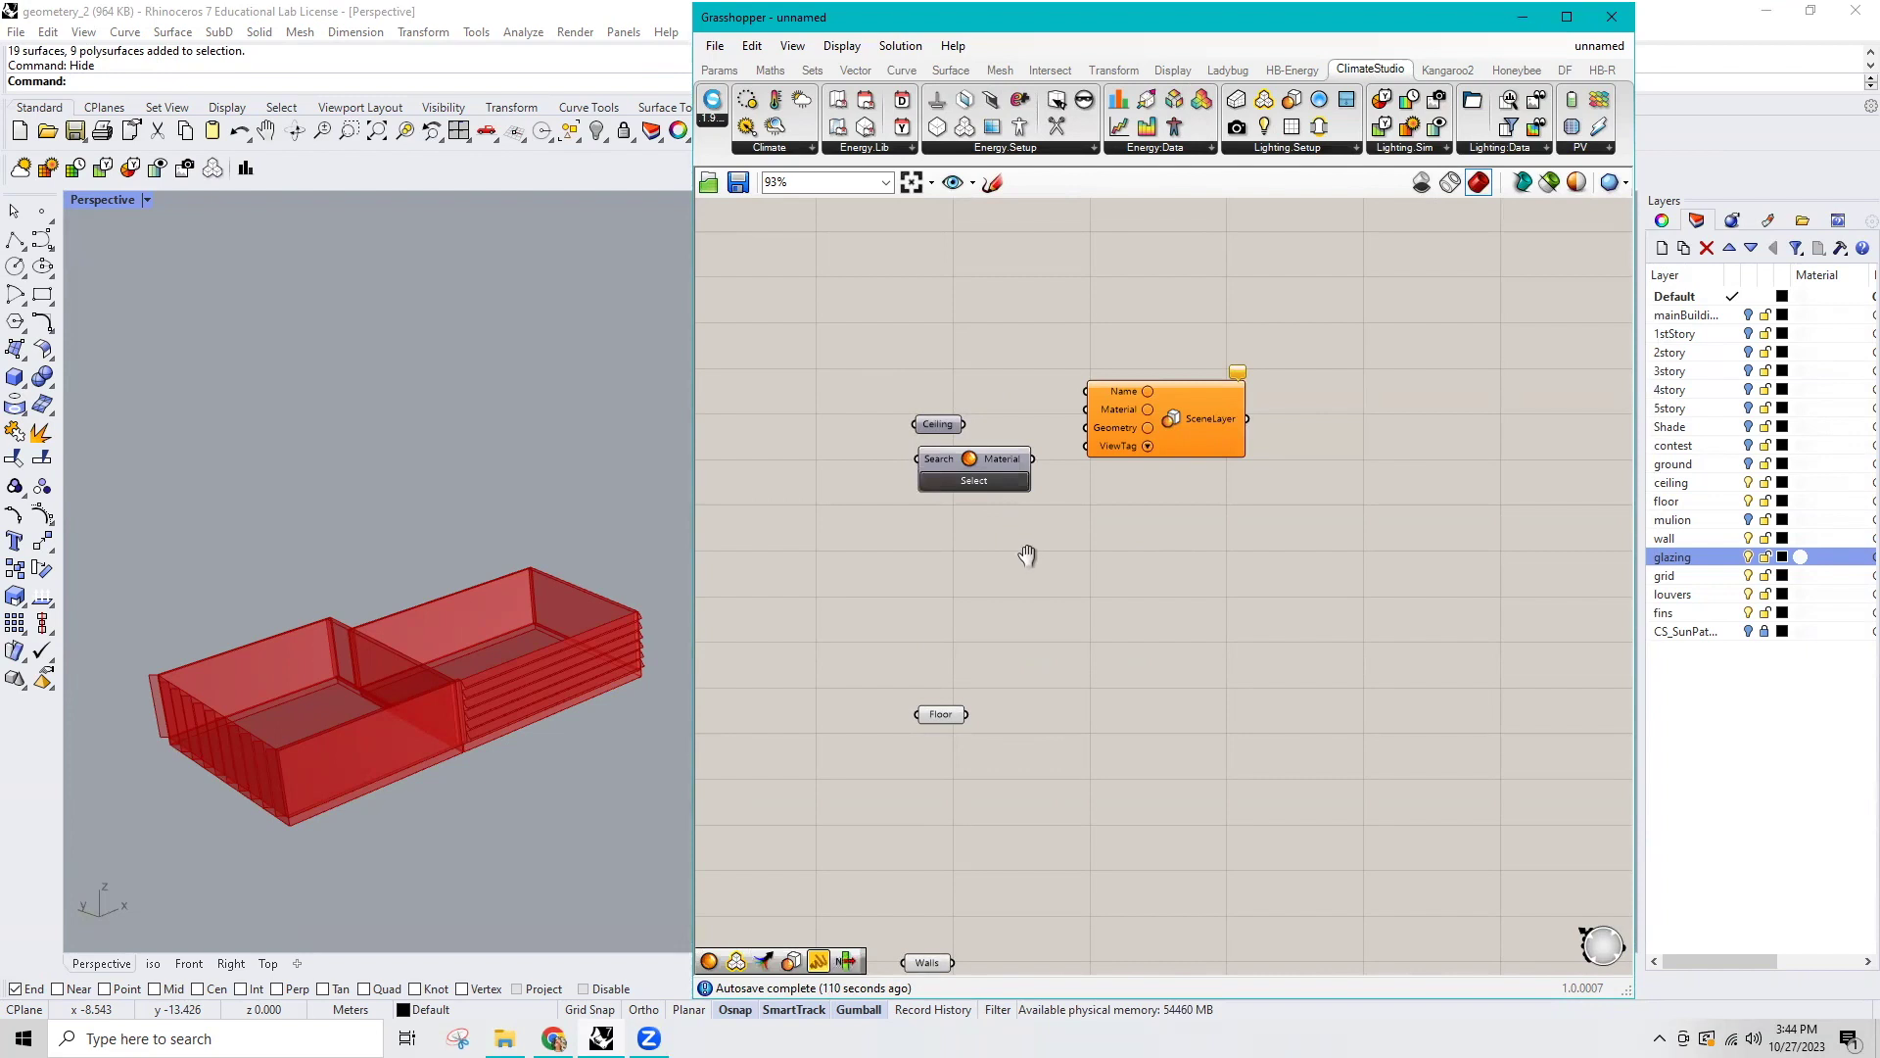
scroll(1061, 567, up, 1)
Set the material picker to Acoustic Ceiling Tile from the material library.
click(1130, 569)
text(cie)
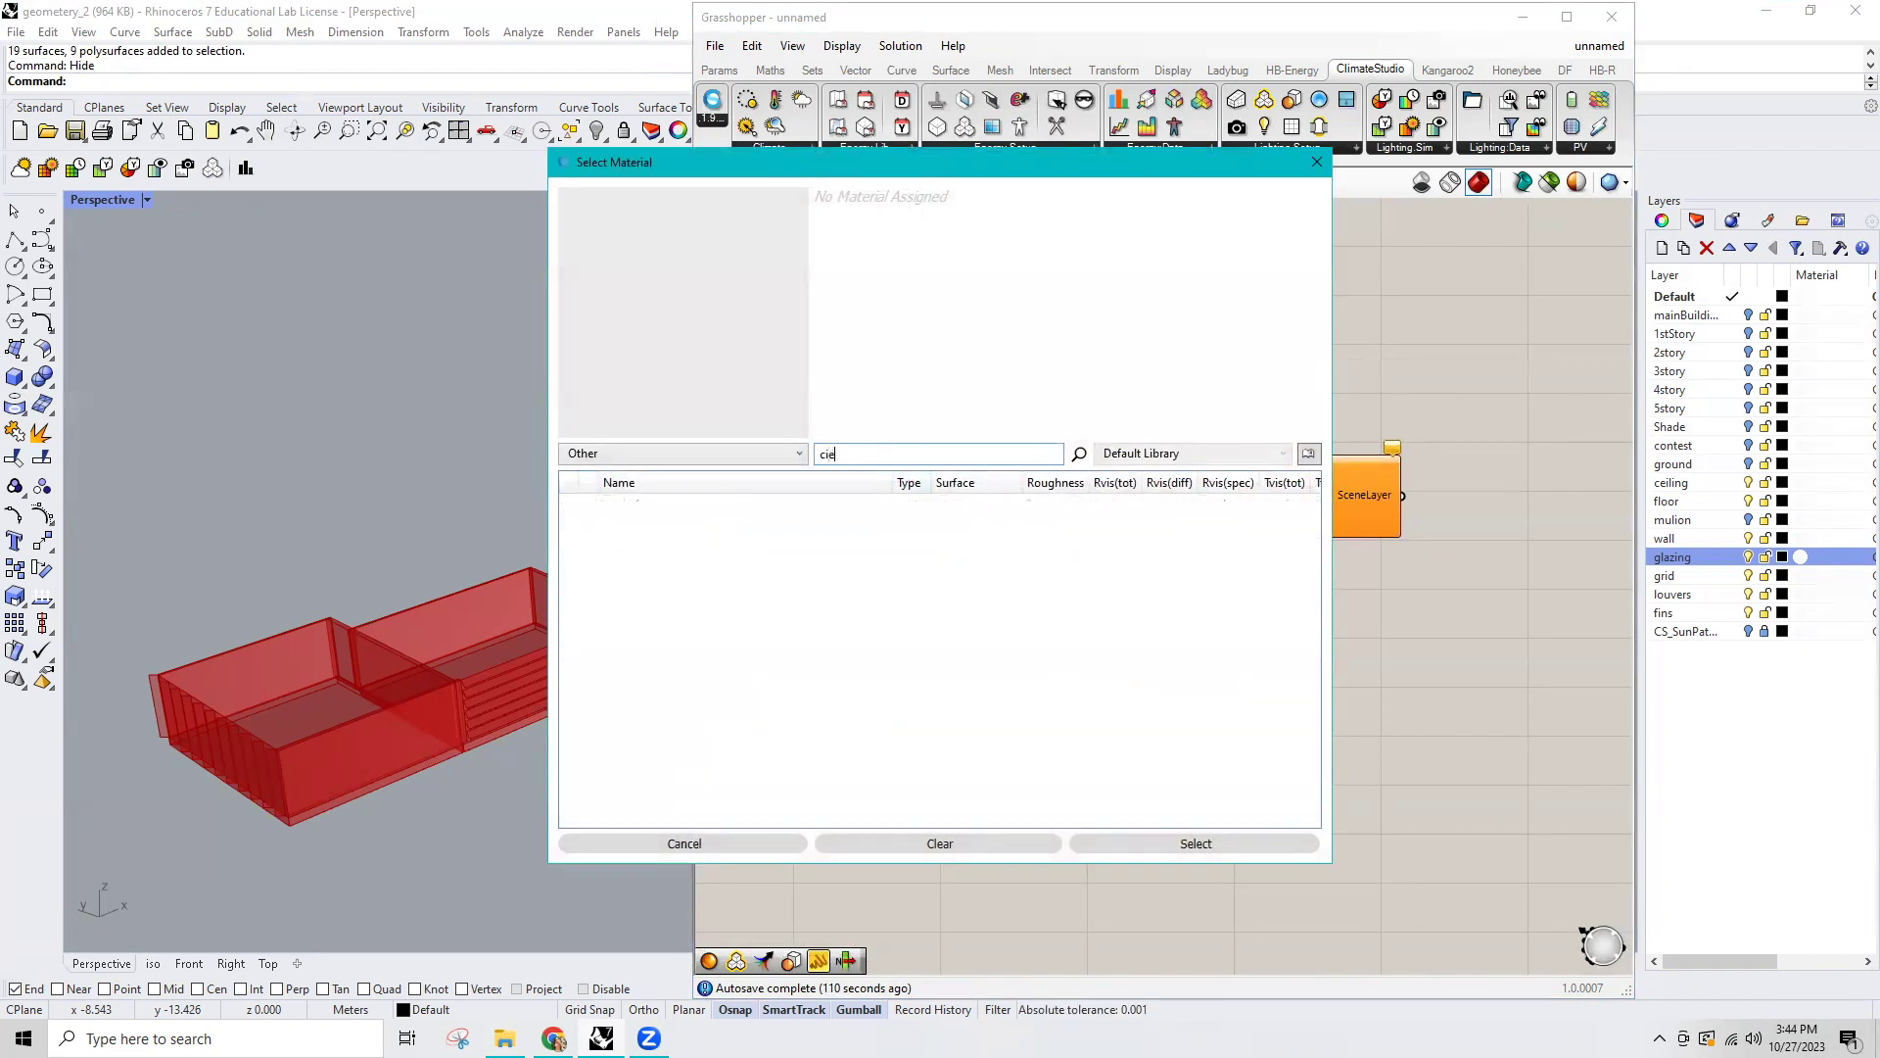
key(BackSpace)
key(BackSpace)
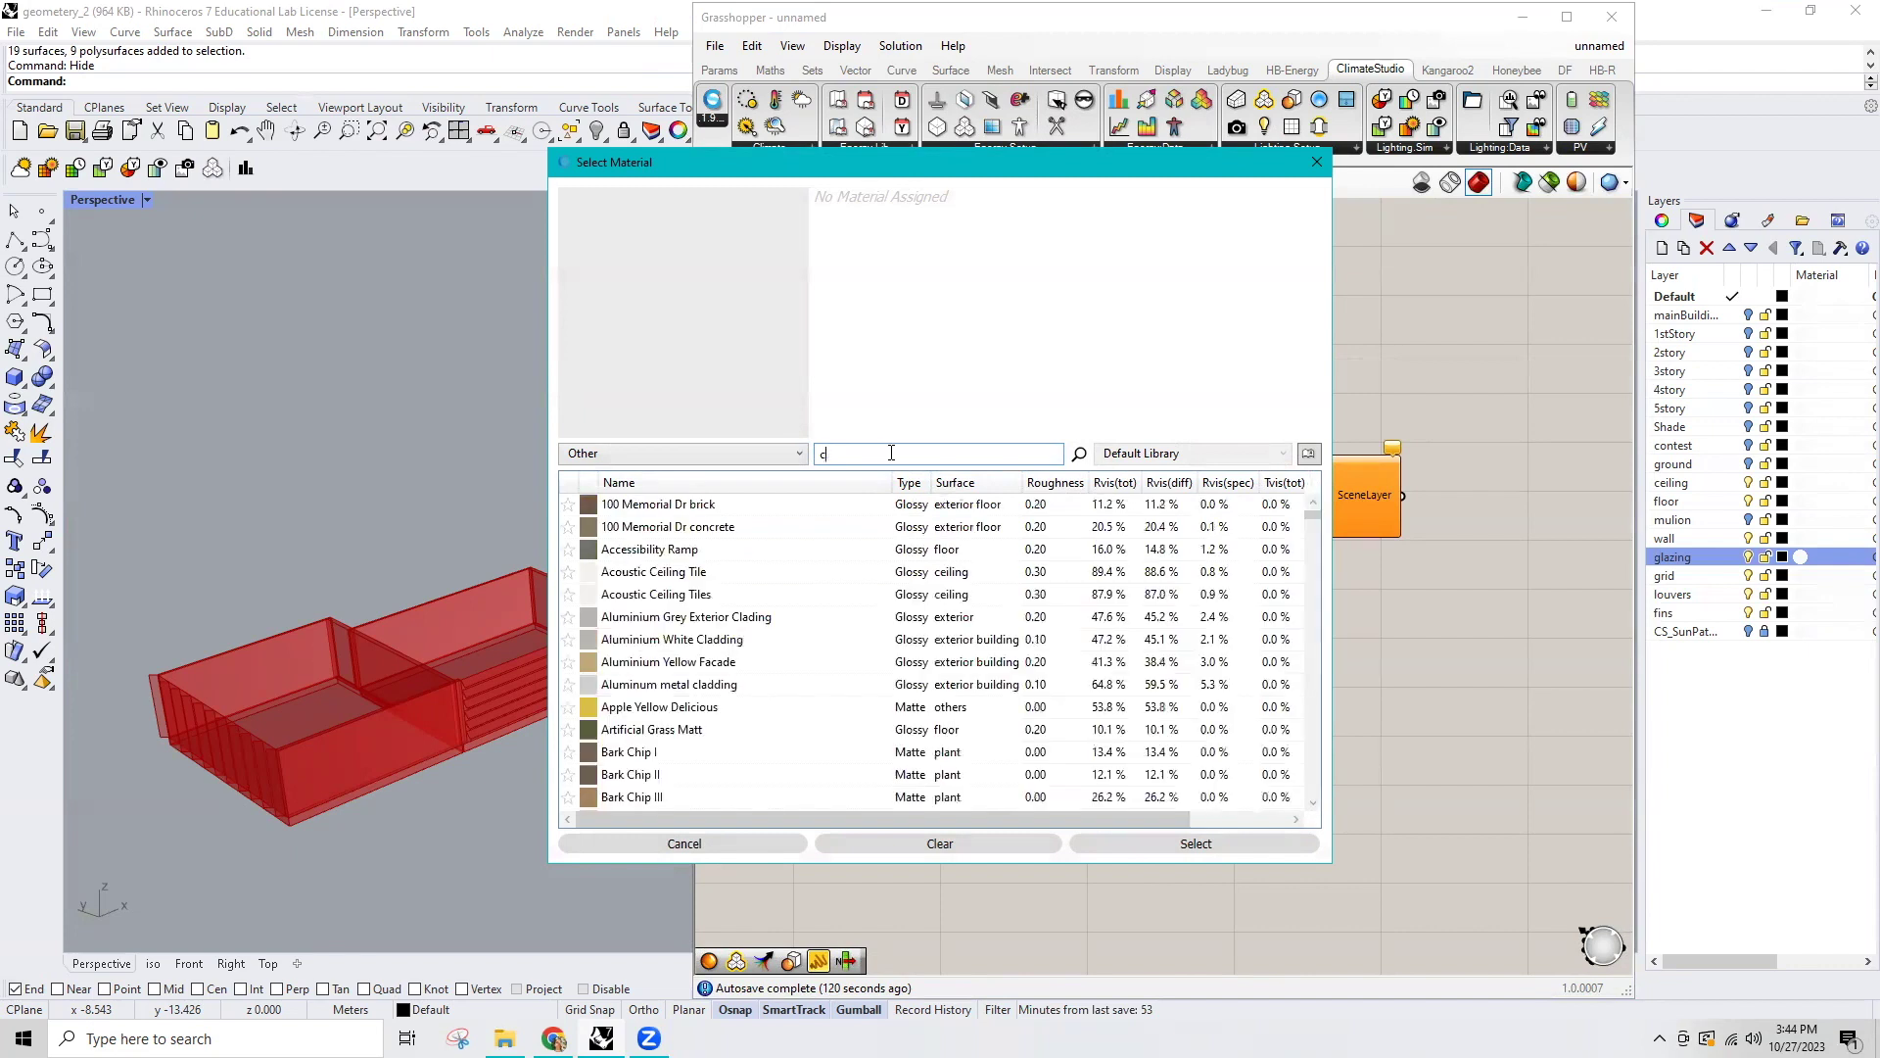
click(715, 577)
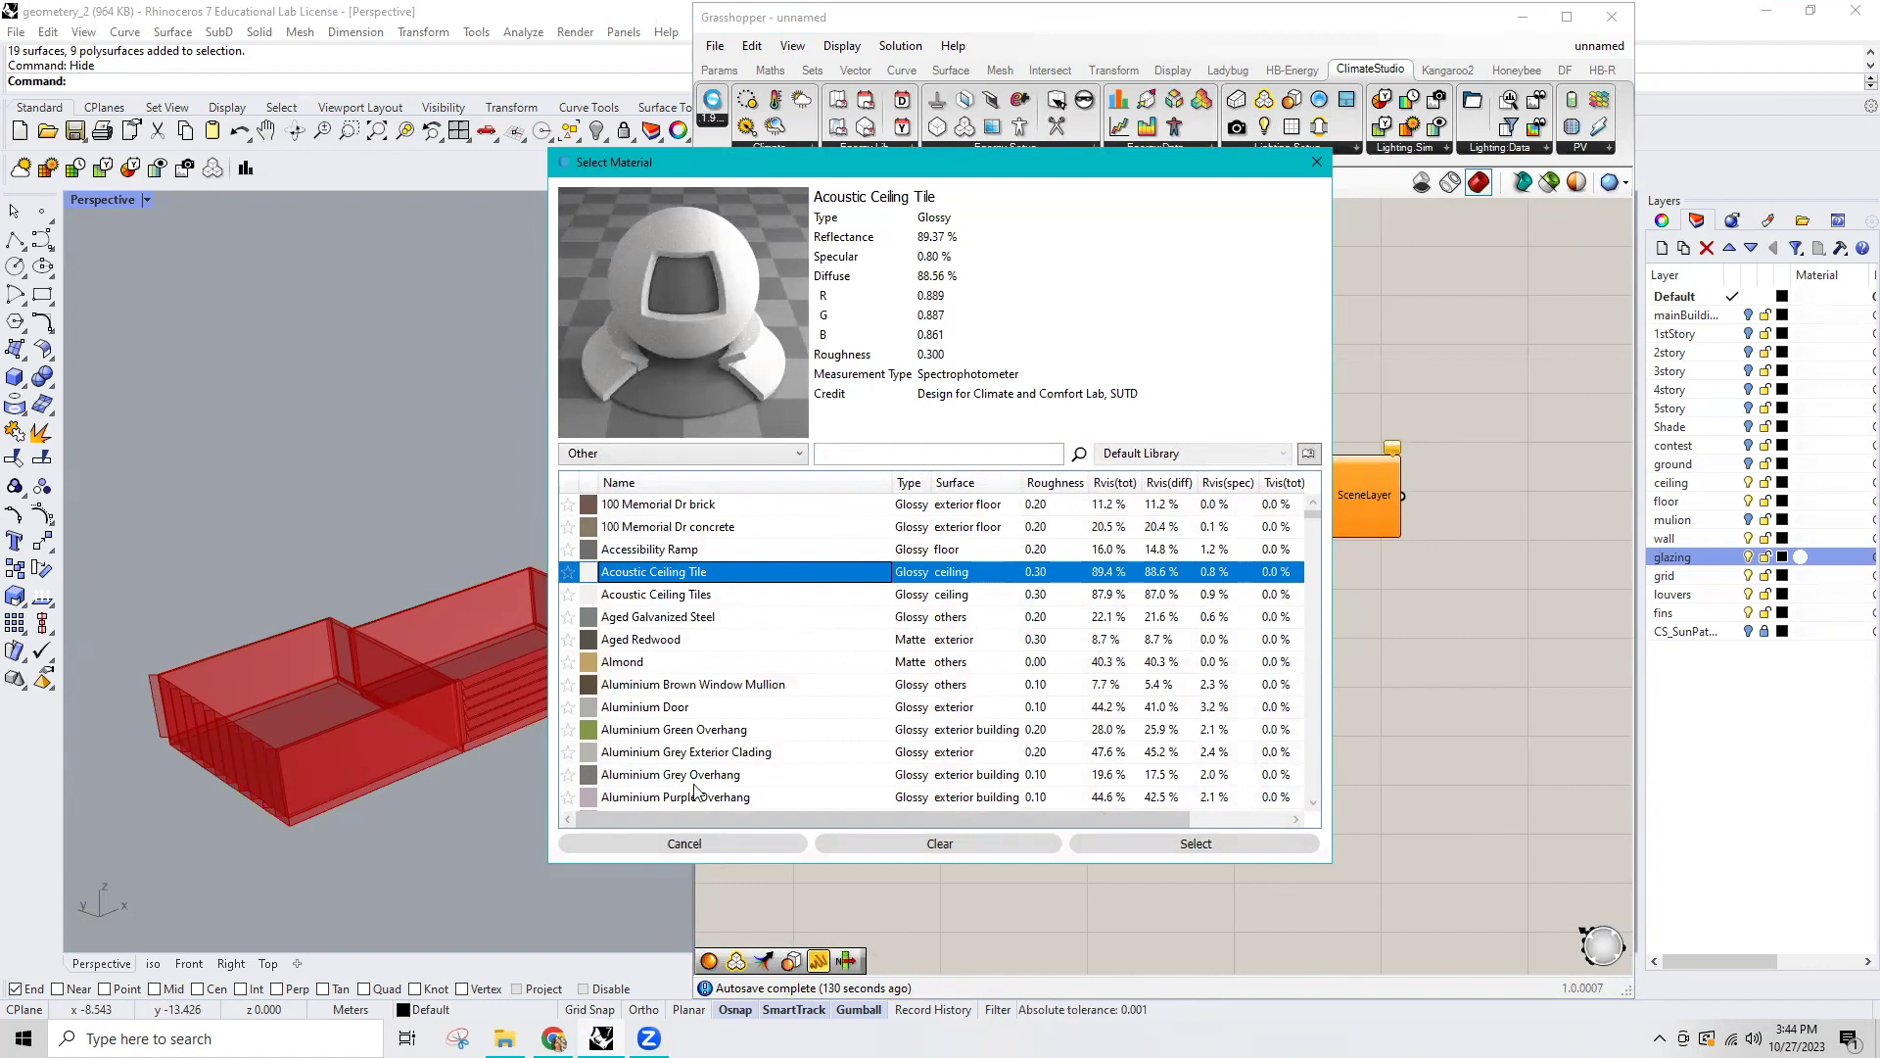
click(1156, 839)
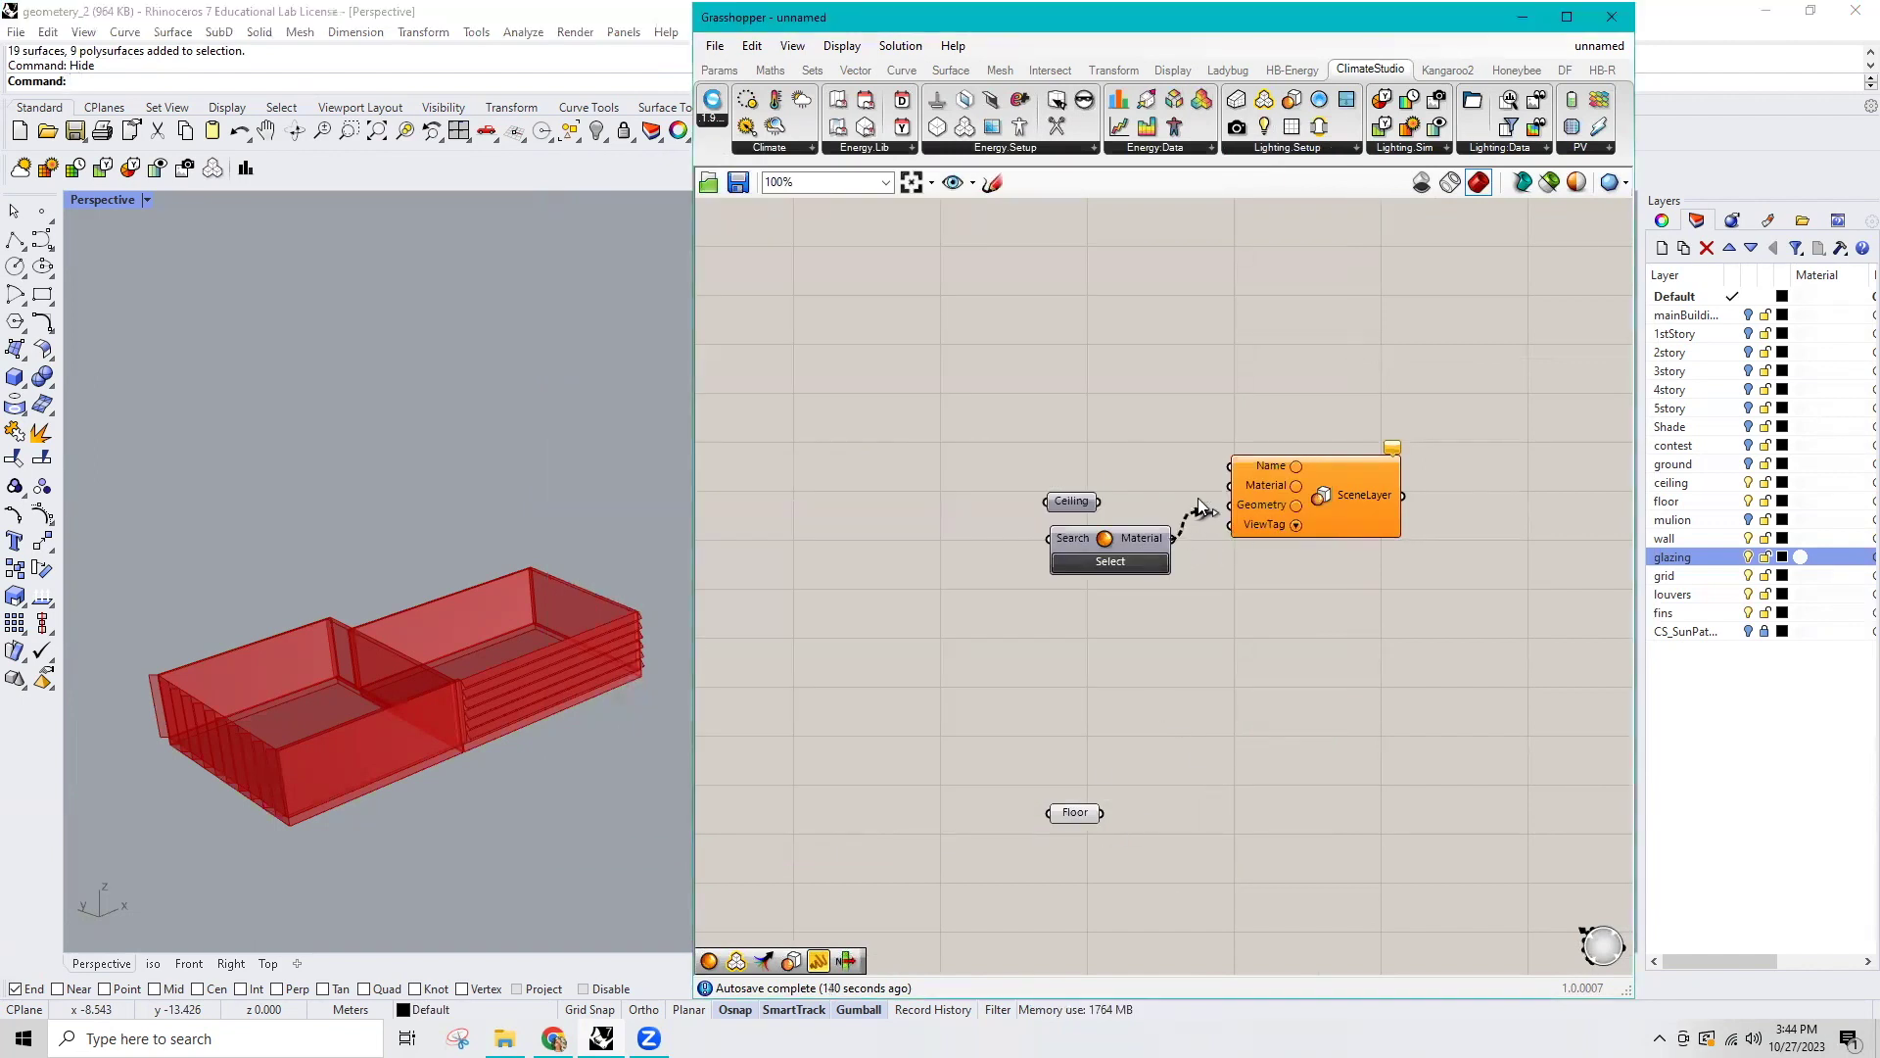
Wire the Acoustic Ceiling Tile material and the Ceiling geometry into the scene layer.
drag(1175, 538, 1229, 484)
mouse_move(1116, 551)
mouse_down()
mouse_move(1069, 440)
mouse_move(1230, 503)
mouse_up()
click(1171, 643)
right_drag(1050, 696, 923, 750)
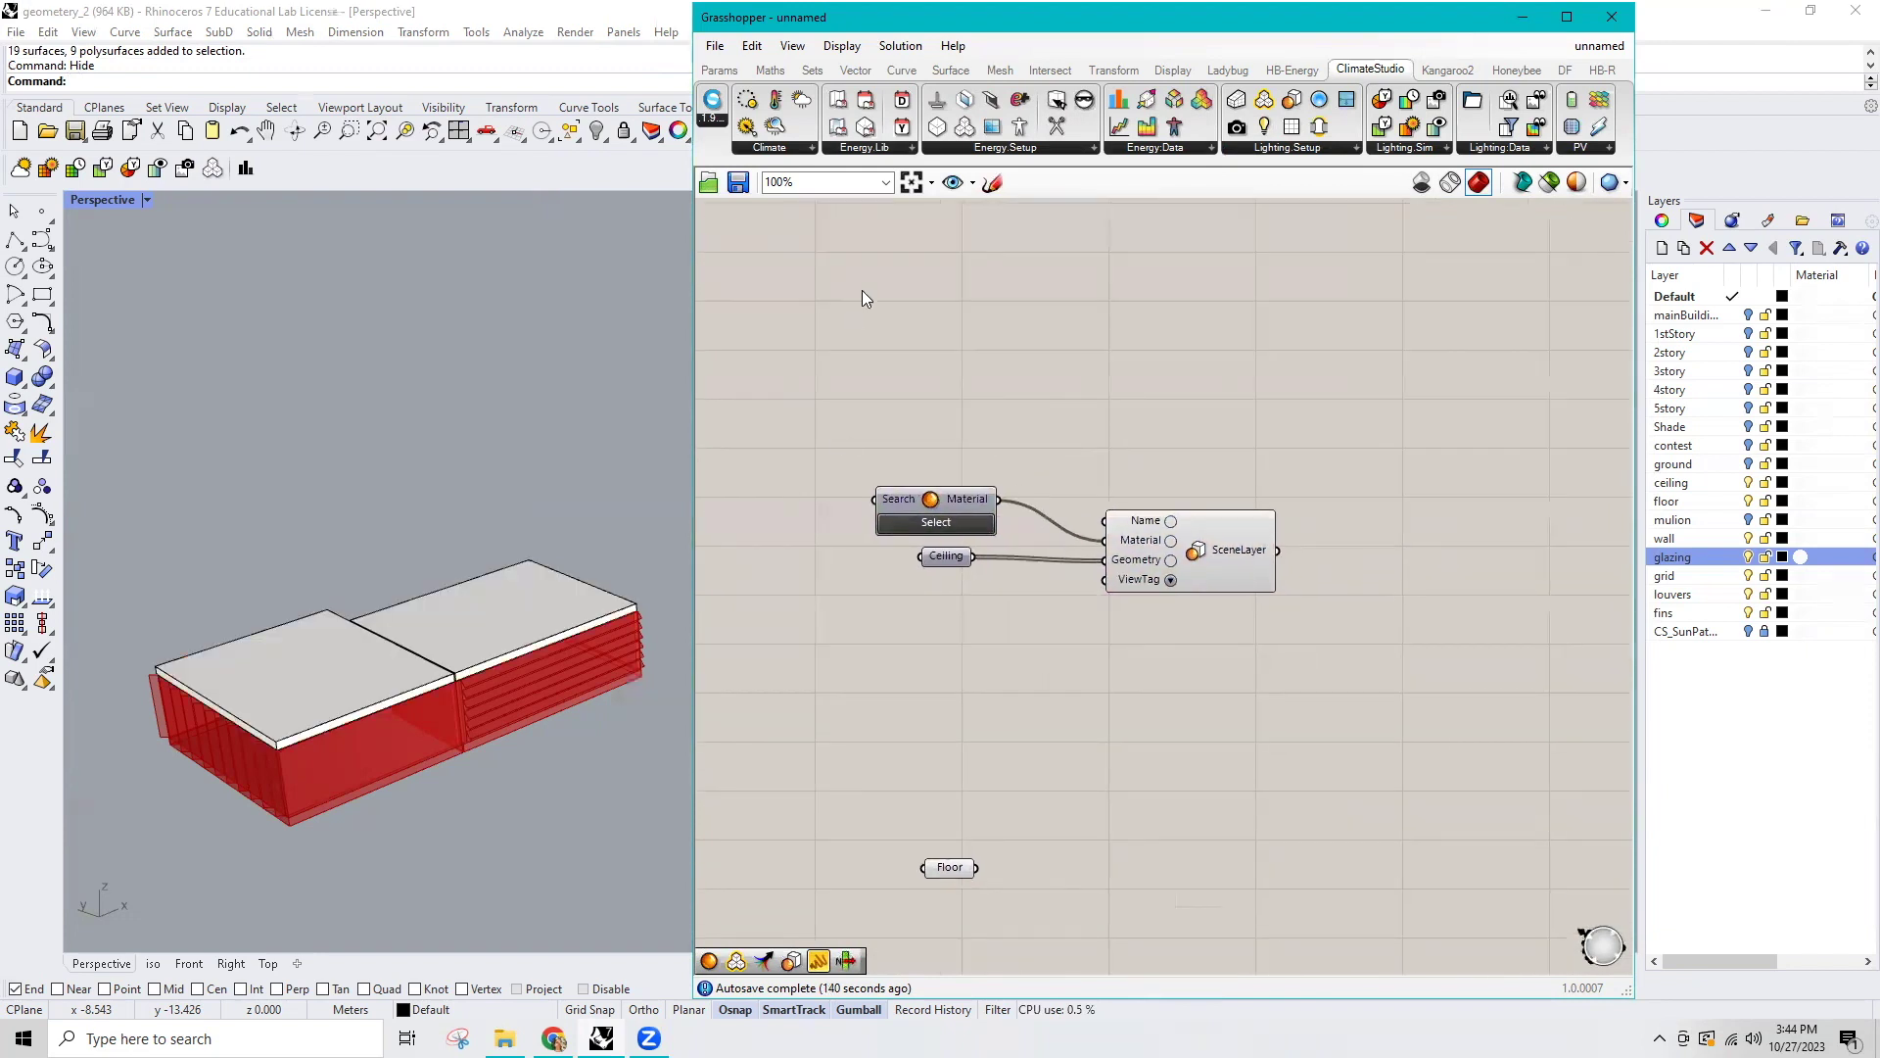
Add a text panel reading 'cieling' and size it beside the scene layer.
click(718, 69)
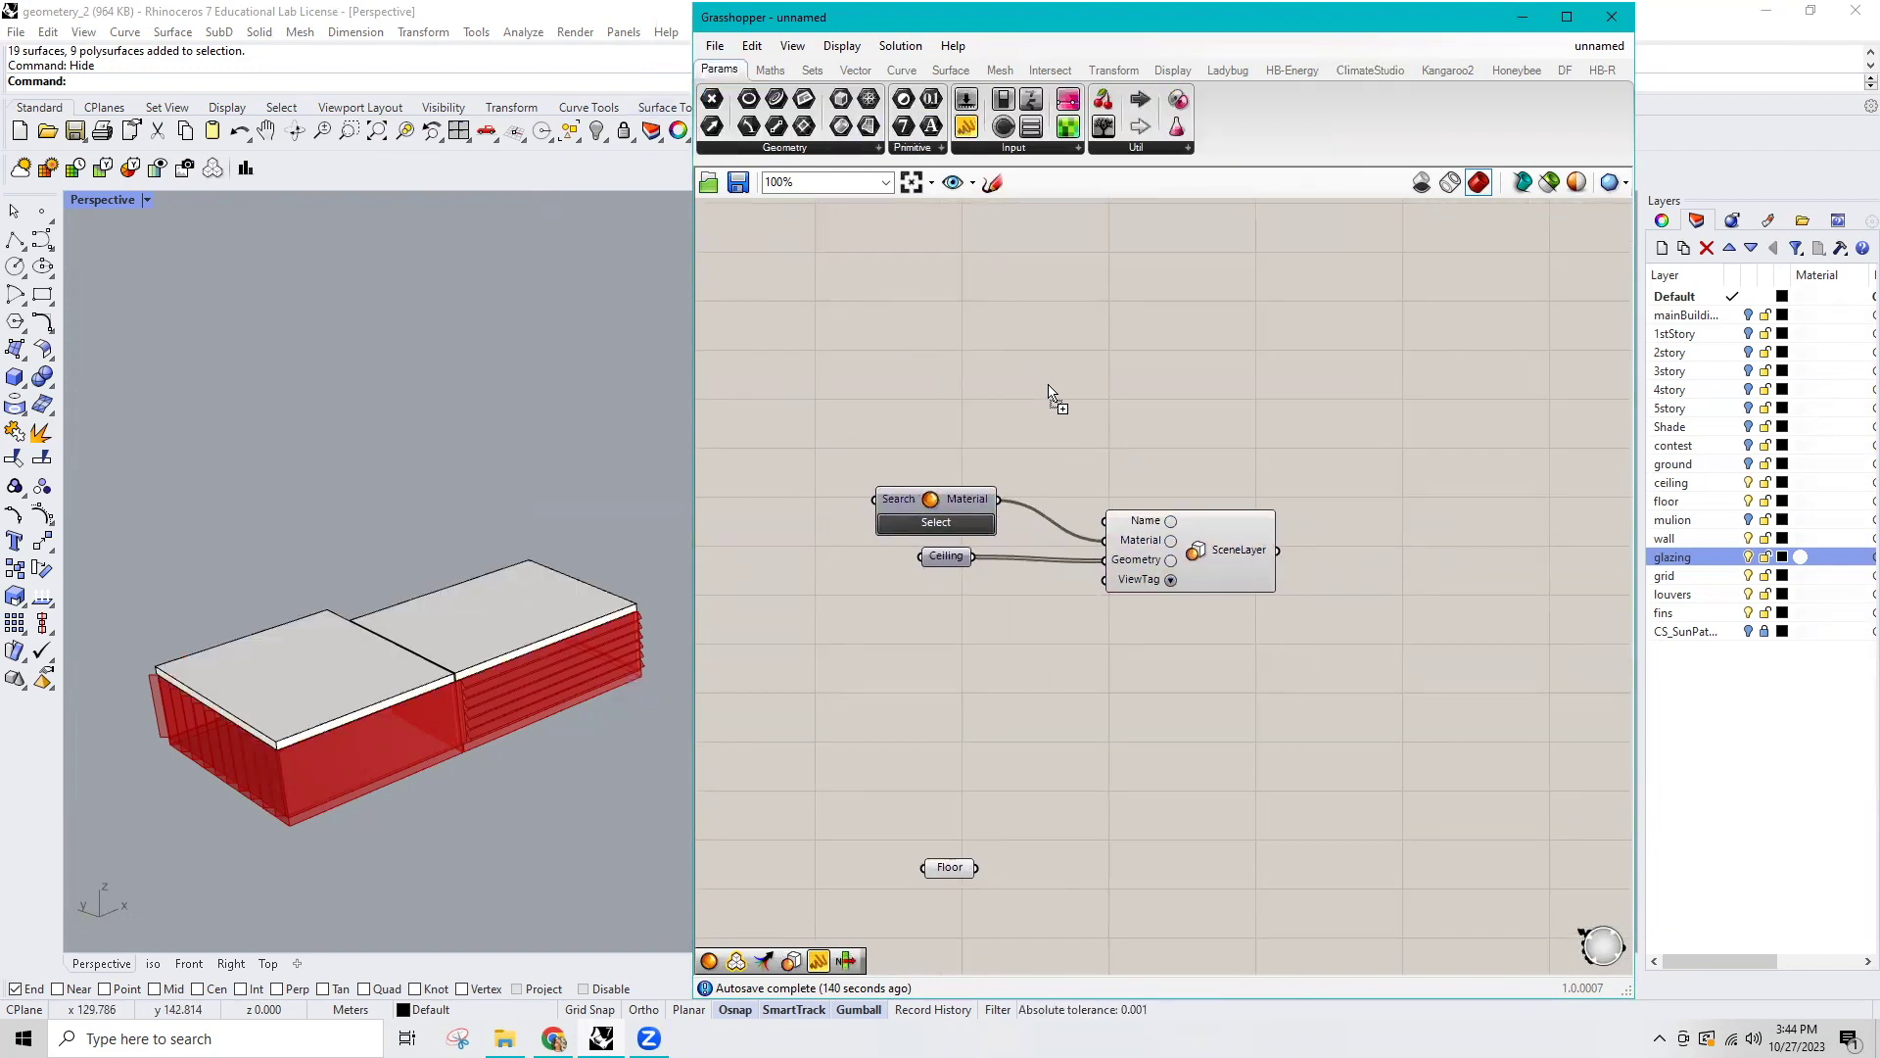
drag(965, 127, 1049, 398)
double_click(1045, 390)
text(cieling)
click(1153, 424)
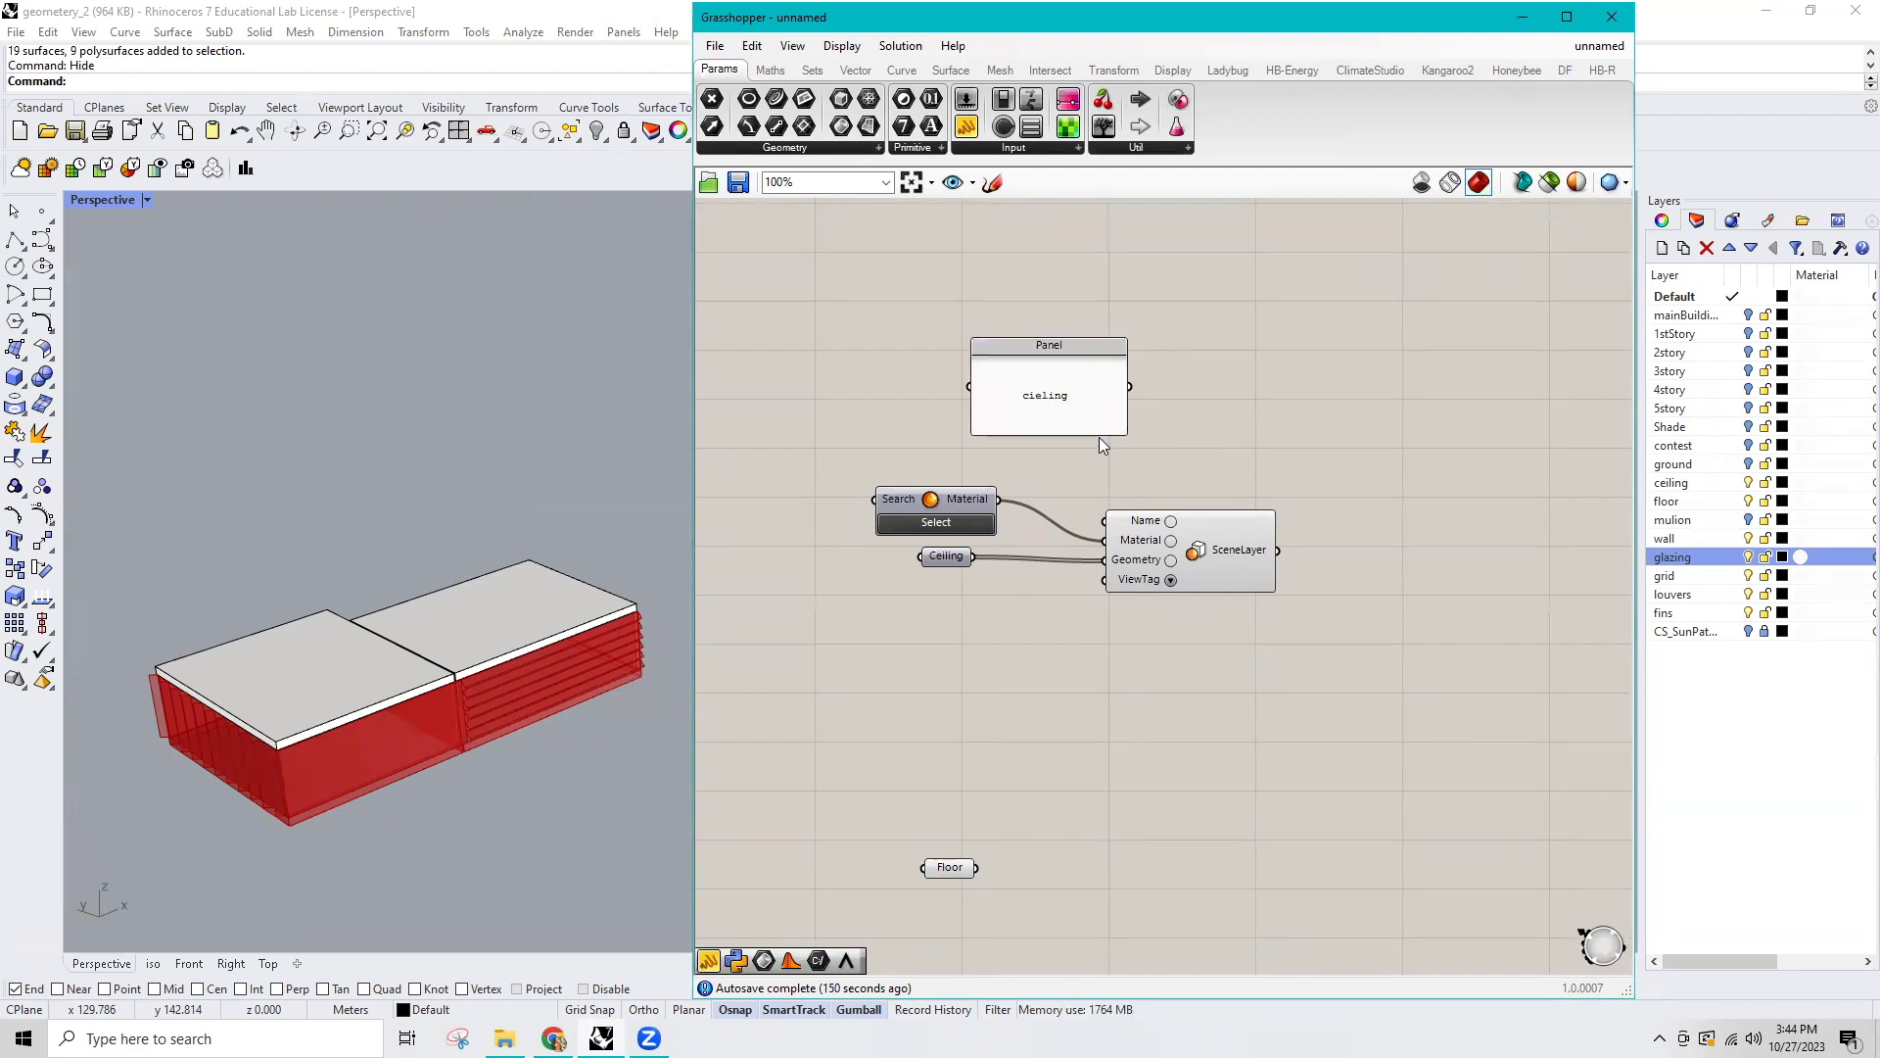
mouse_move(1098, 435)
mouse_down()
mouse_move(1094, 386)
mouse_move(994, 458)
mouse_move(1105, 520)
mouse_up()
click(1041, 418)
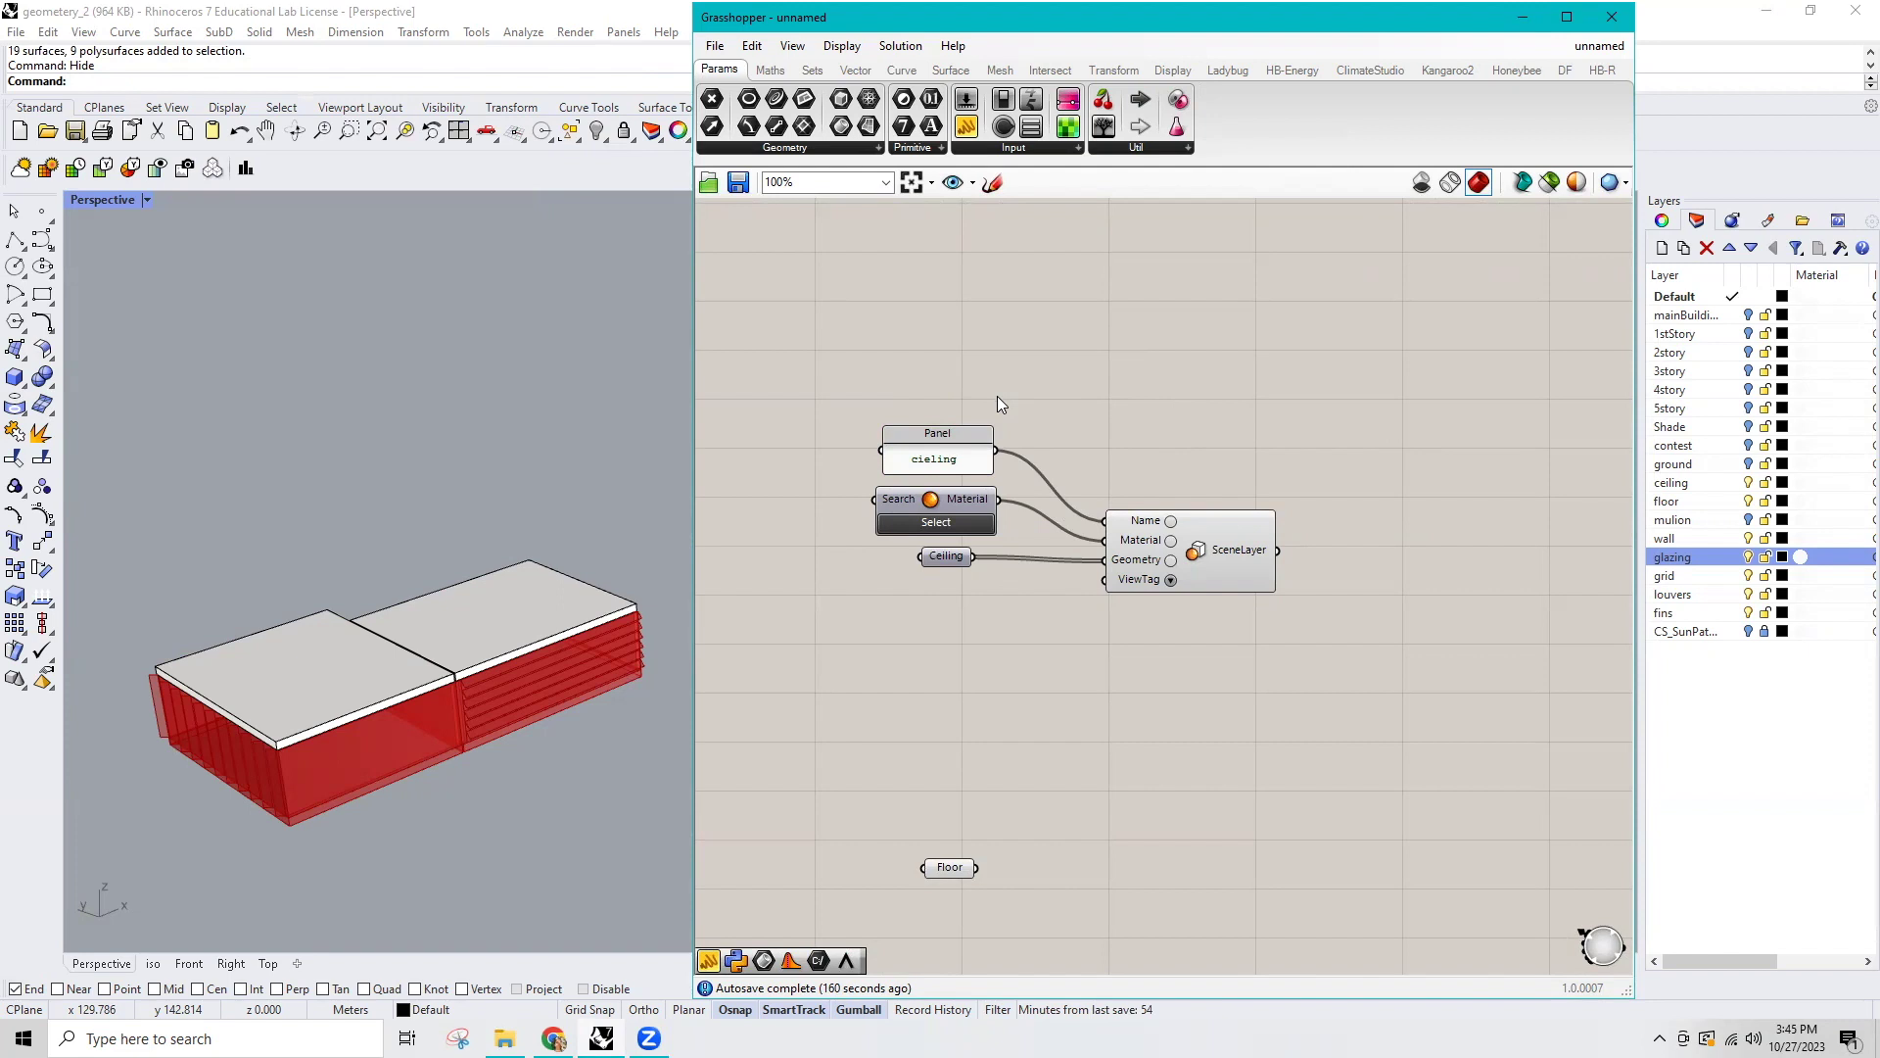
right_drag(1078, 760, 1046, 610)
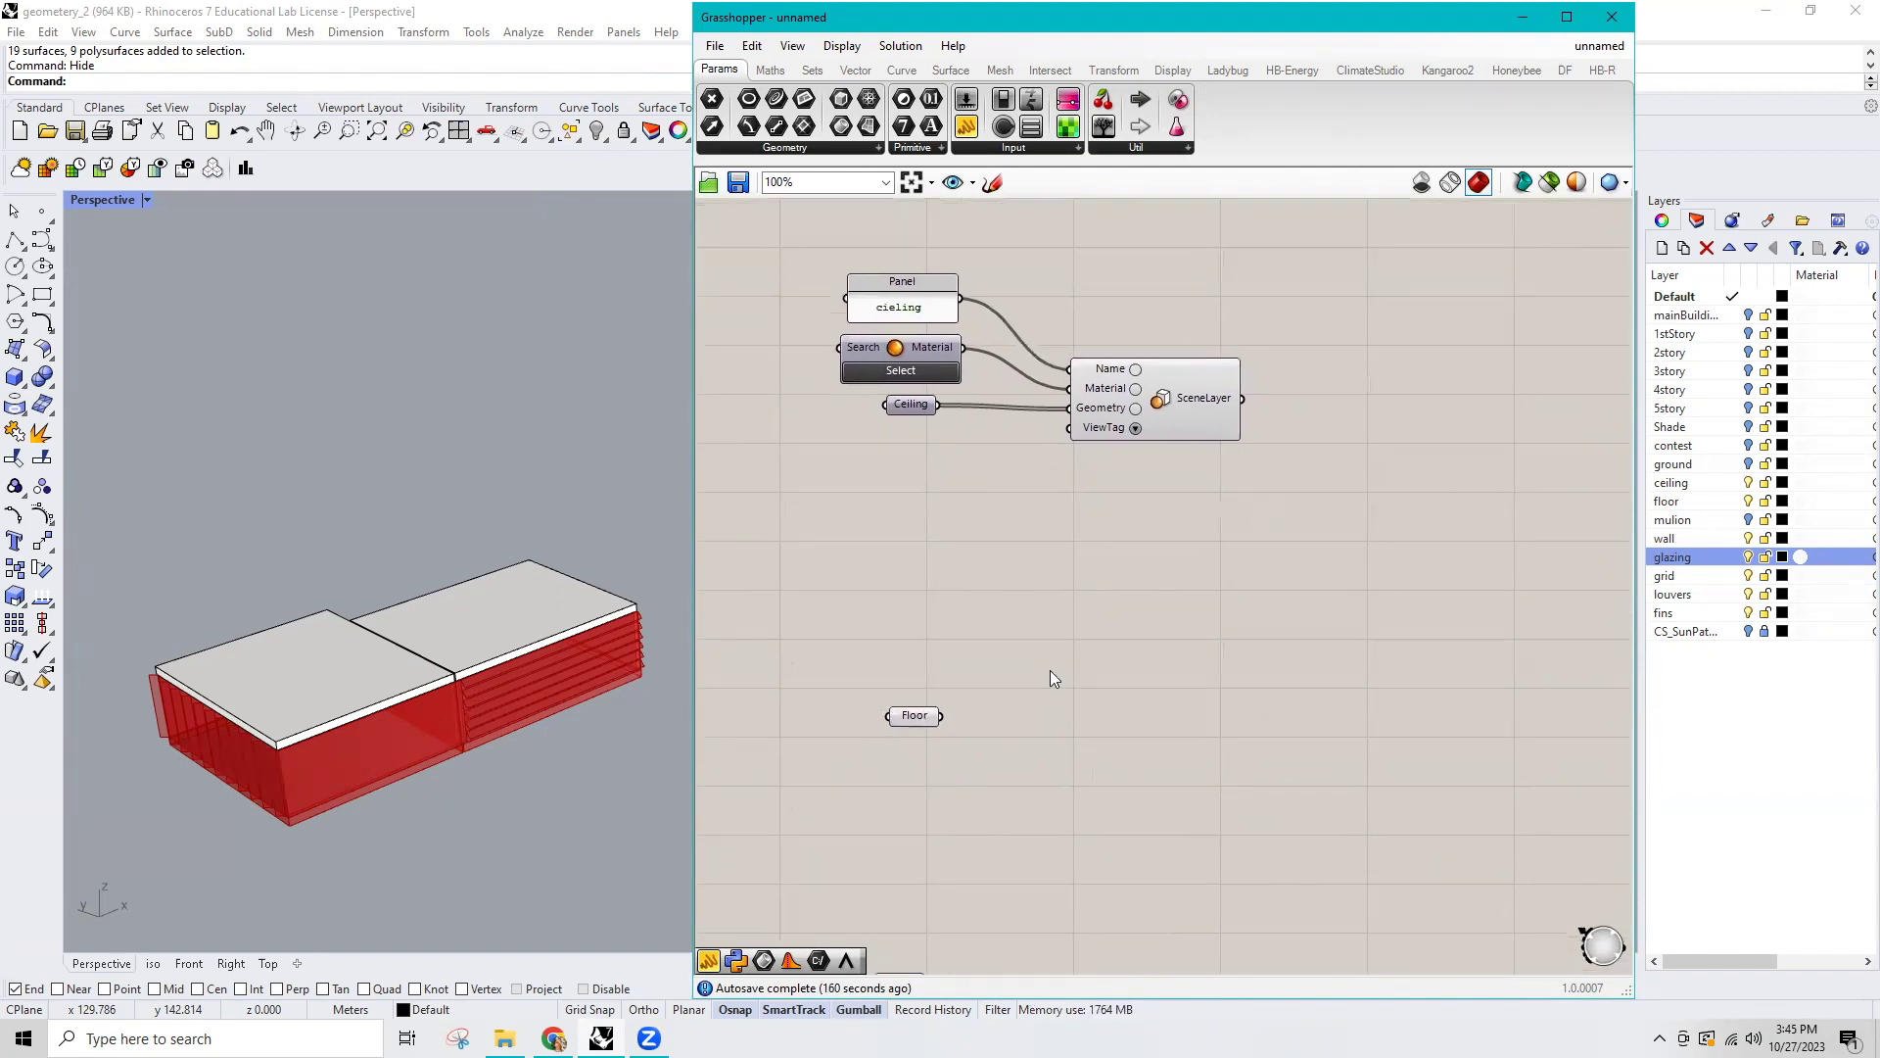
Add a second scene layer, material picker, and a copy of the 'cieling' panel.
click(1340, 71)
click(1296, 150)
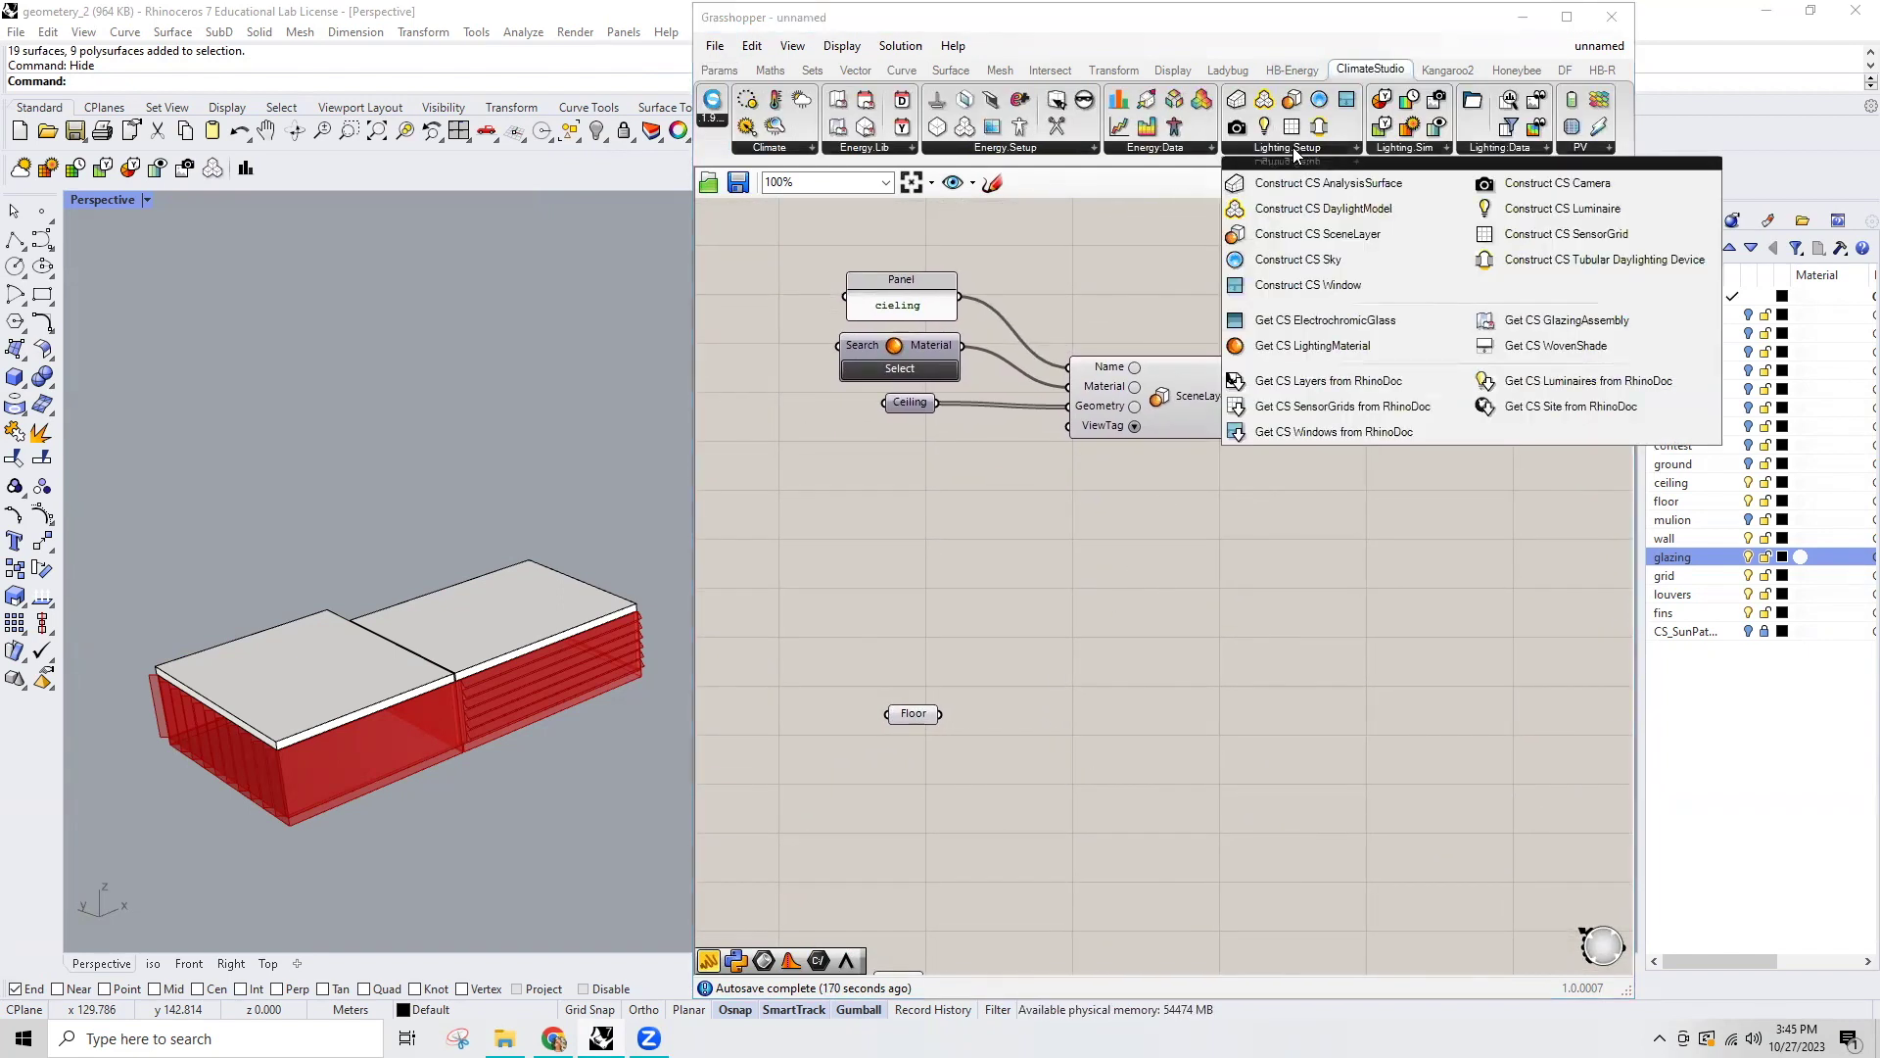
drag(1322, 234, 1245, 635)
click(1311, 153)
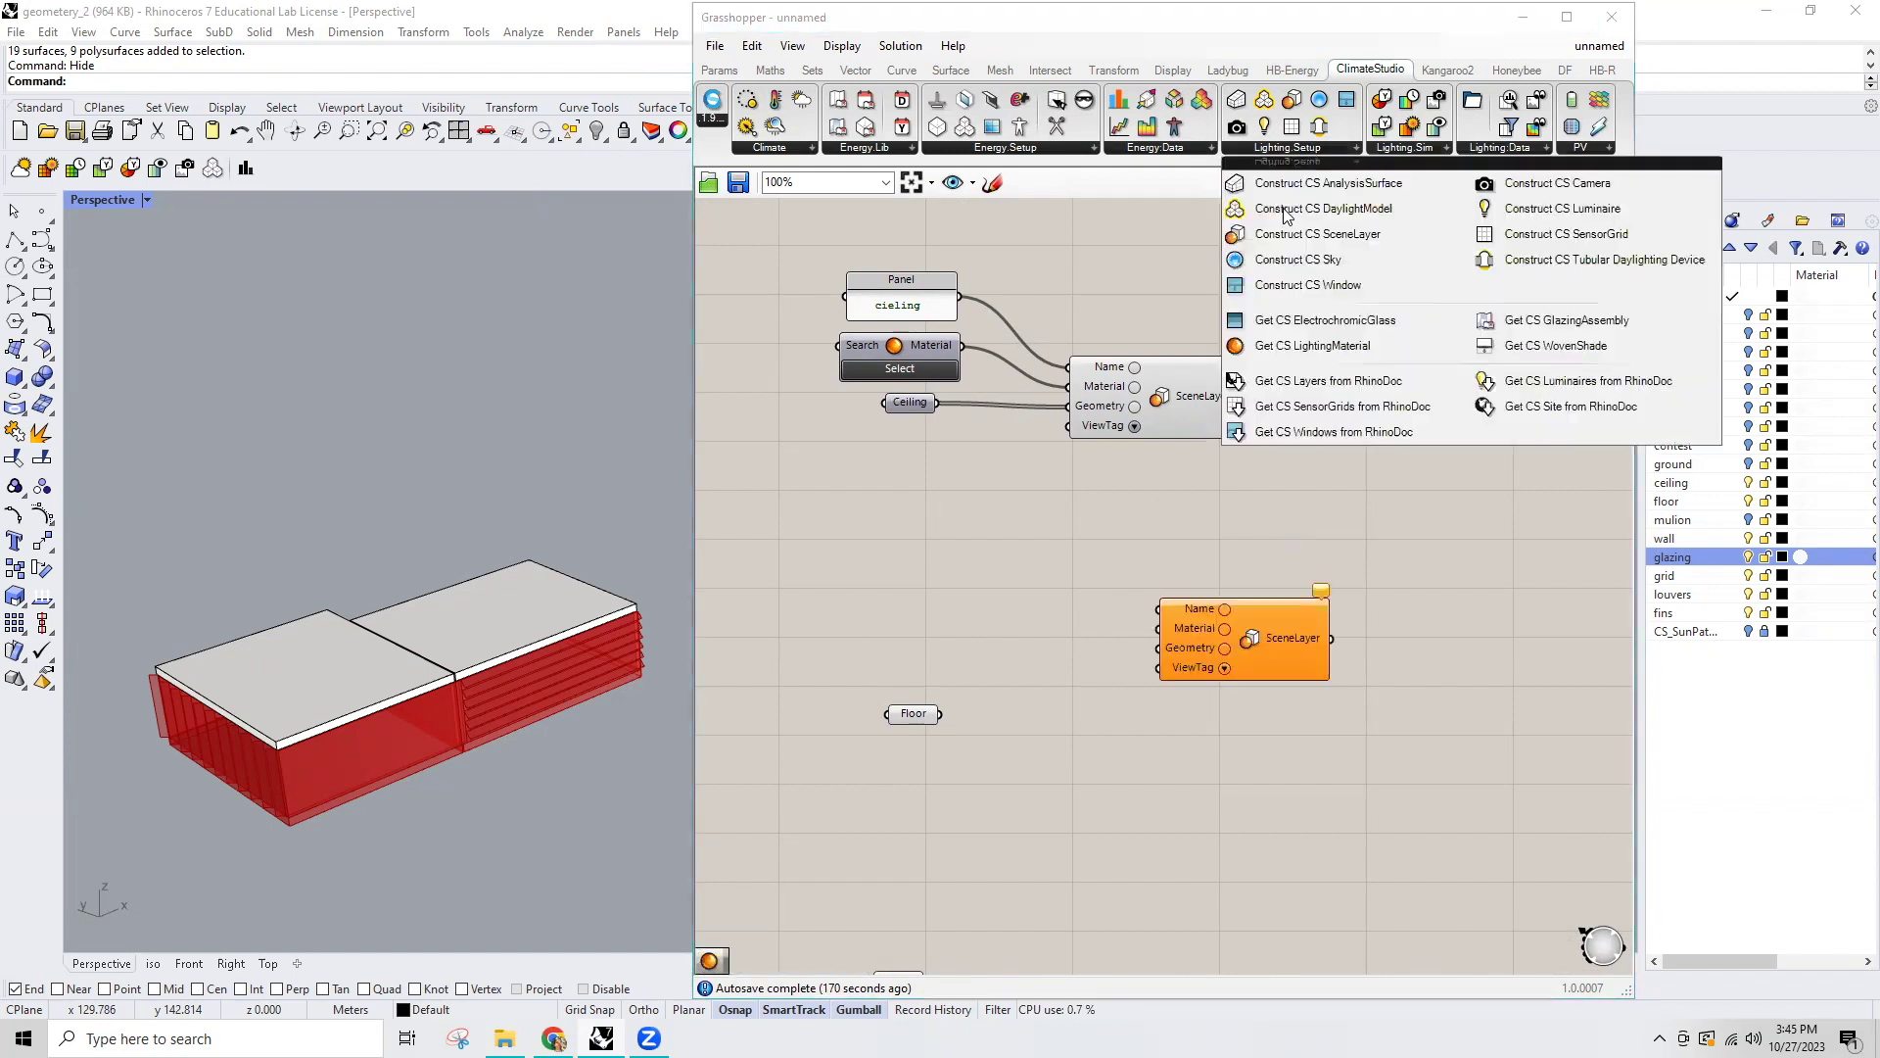
drag(1311, 345, 1026, 642)
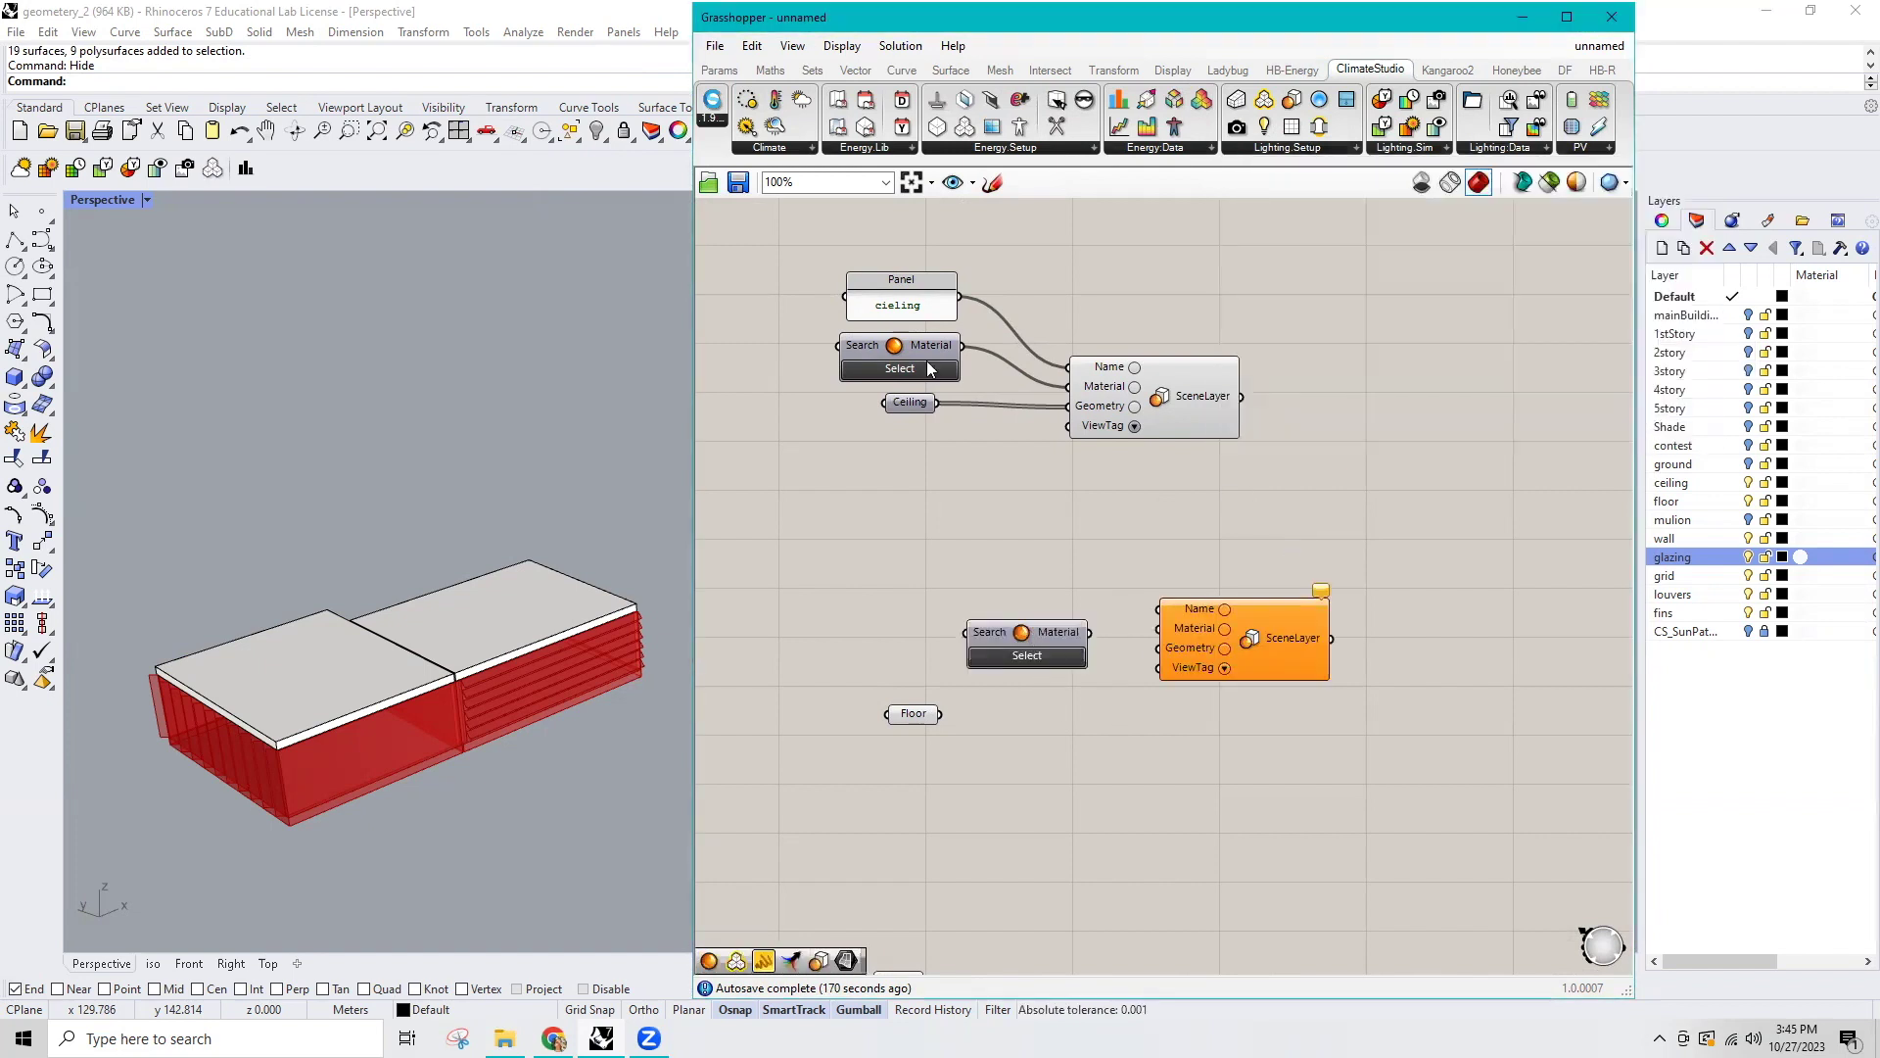
click(912, 319)
alt+drag(930, 305, 1043, 576)
Copy the scene-layer group downward three times, wire Floor in, and open its material library.
drag(1148, 662, 1061, 724)
scroll(1140, 759, down, 2)
right_drag(1226, 859, 1175, 551)
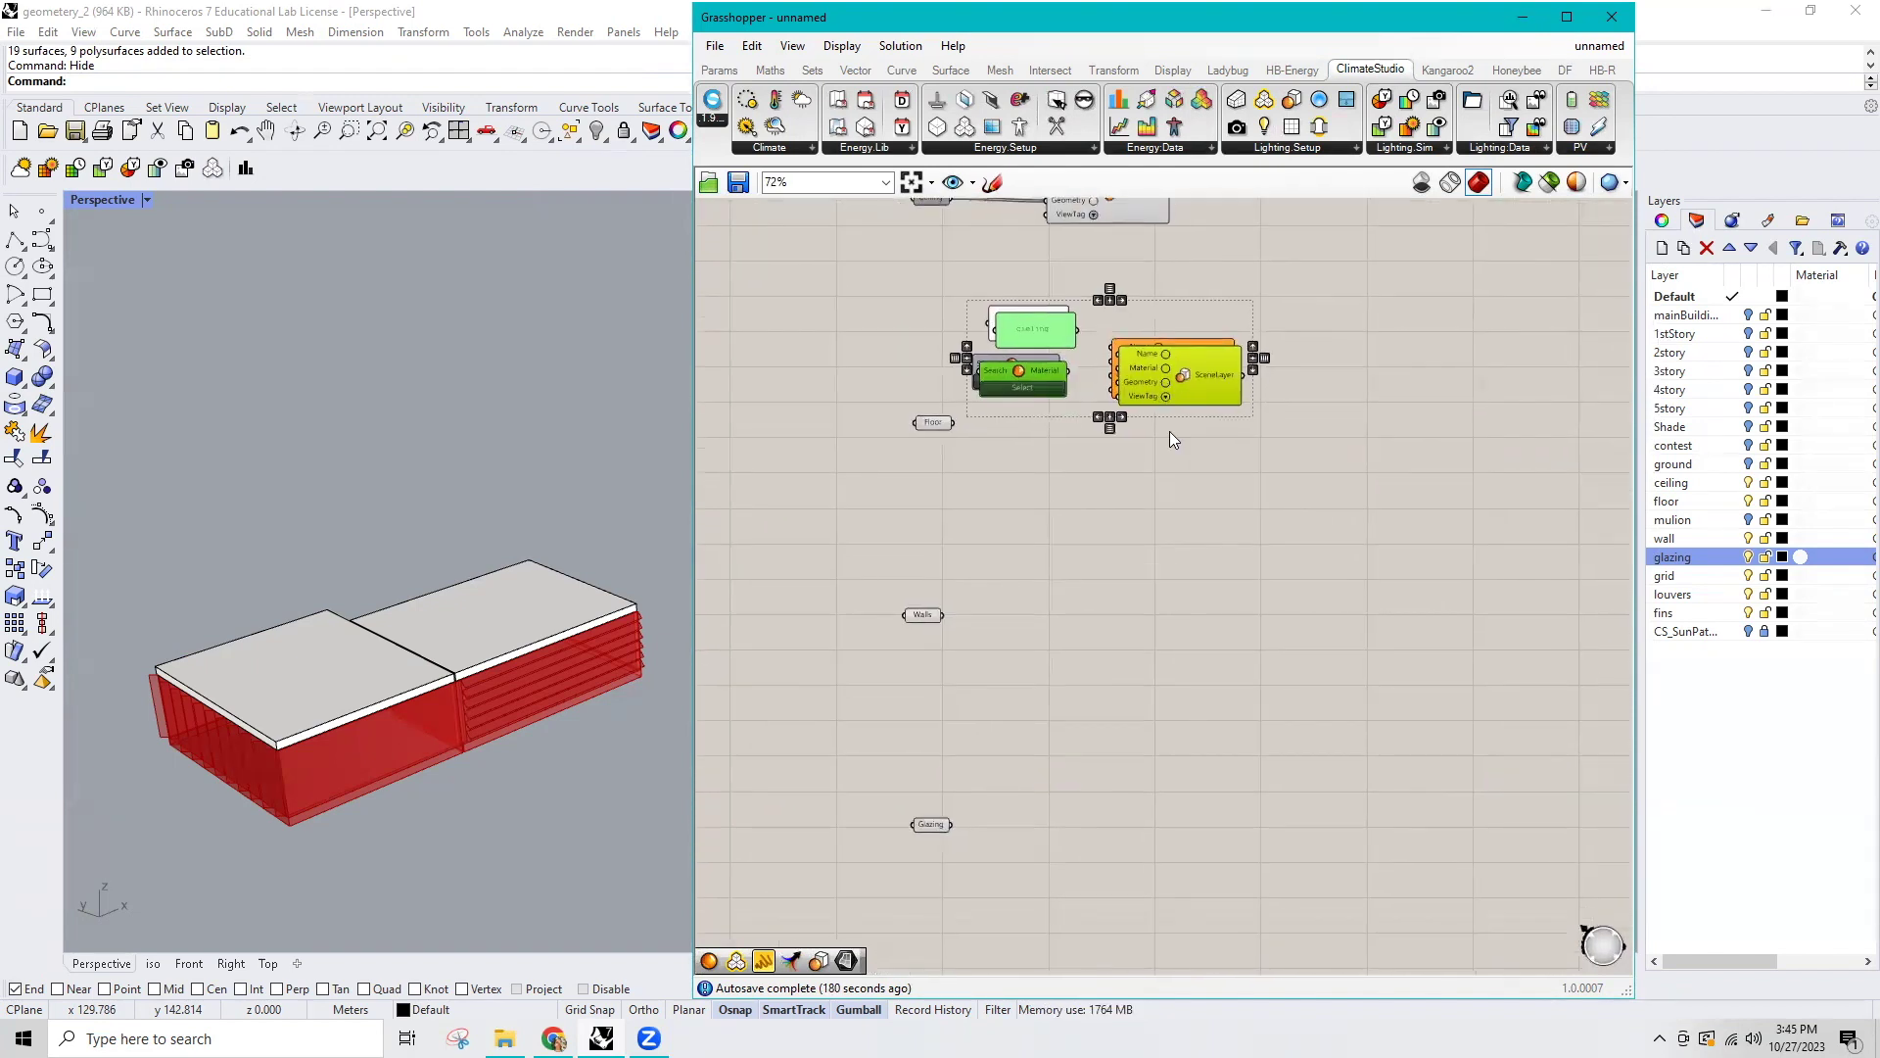
mouse_move(1175, 552)
alt+mouse_down()
mouse_move(1165, 641)
mouse_move(1265, 854)
alt+mouse_up()
right_drag(1264, 853, 1288, 447)
alt+drag(1252, 429, 1247, 763)
click(1323, 514)
right_drag(1321, 513, 1075, 556)
scroll(1029, 409, up, 1)
scroll(1030, 411, up, 1)
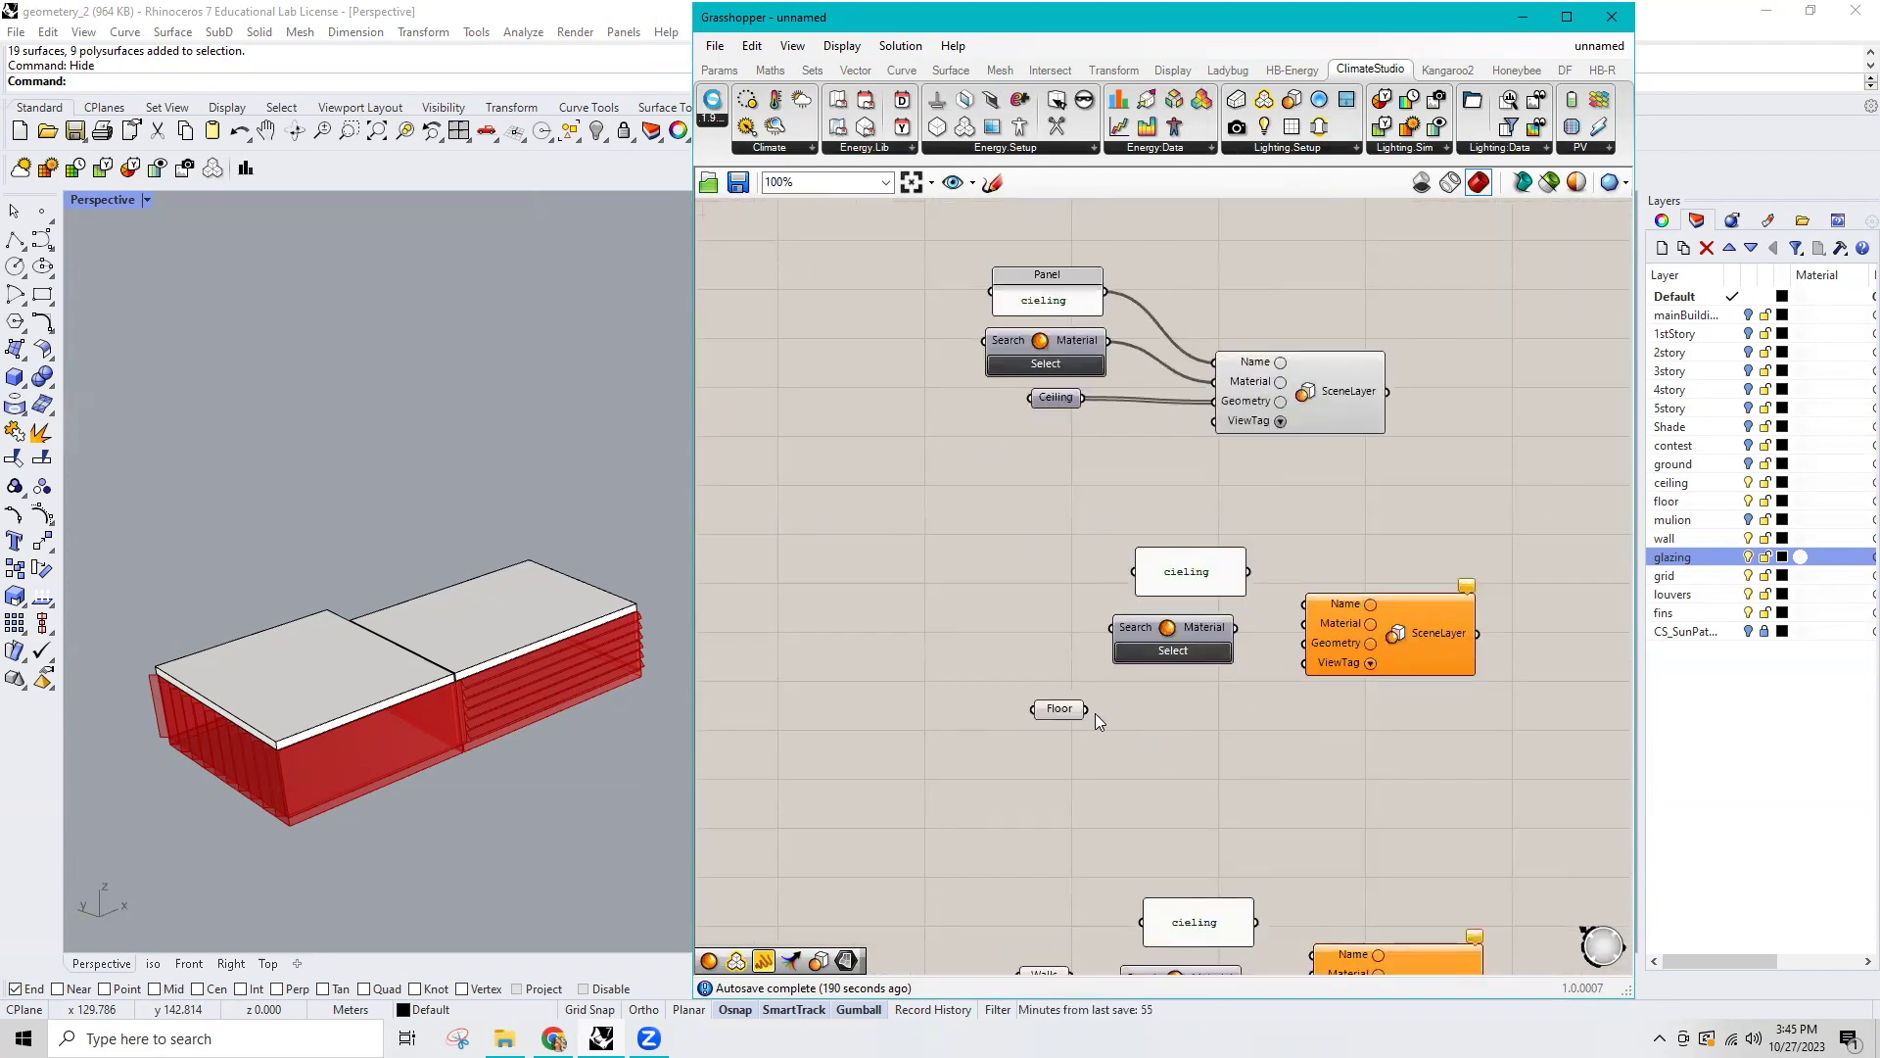
drag(1088, 708, 1305, 643)
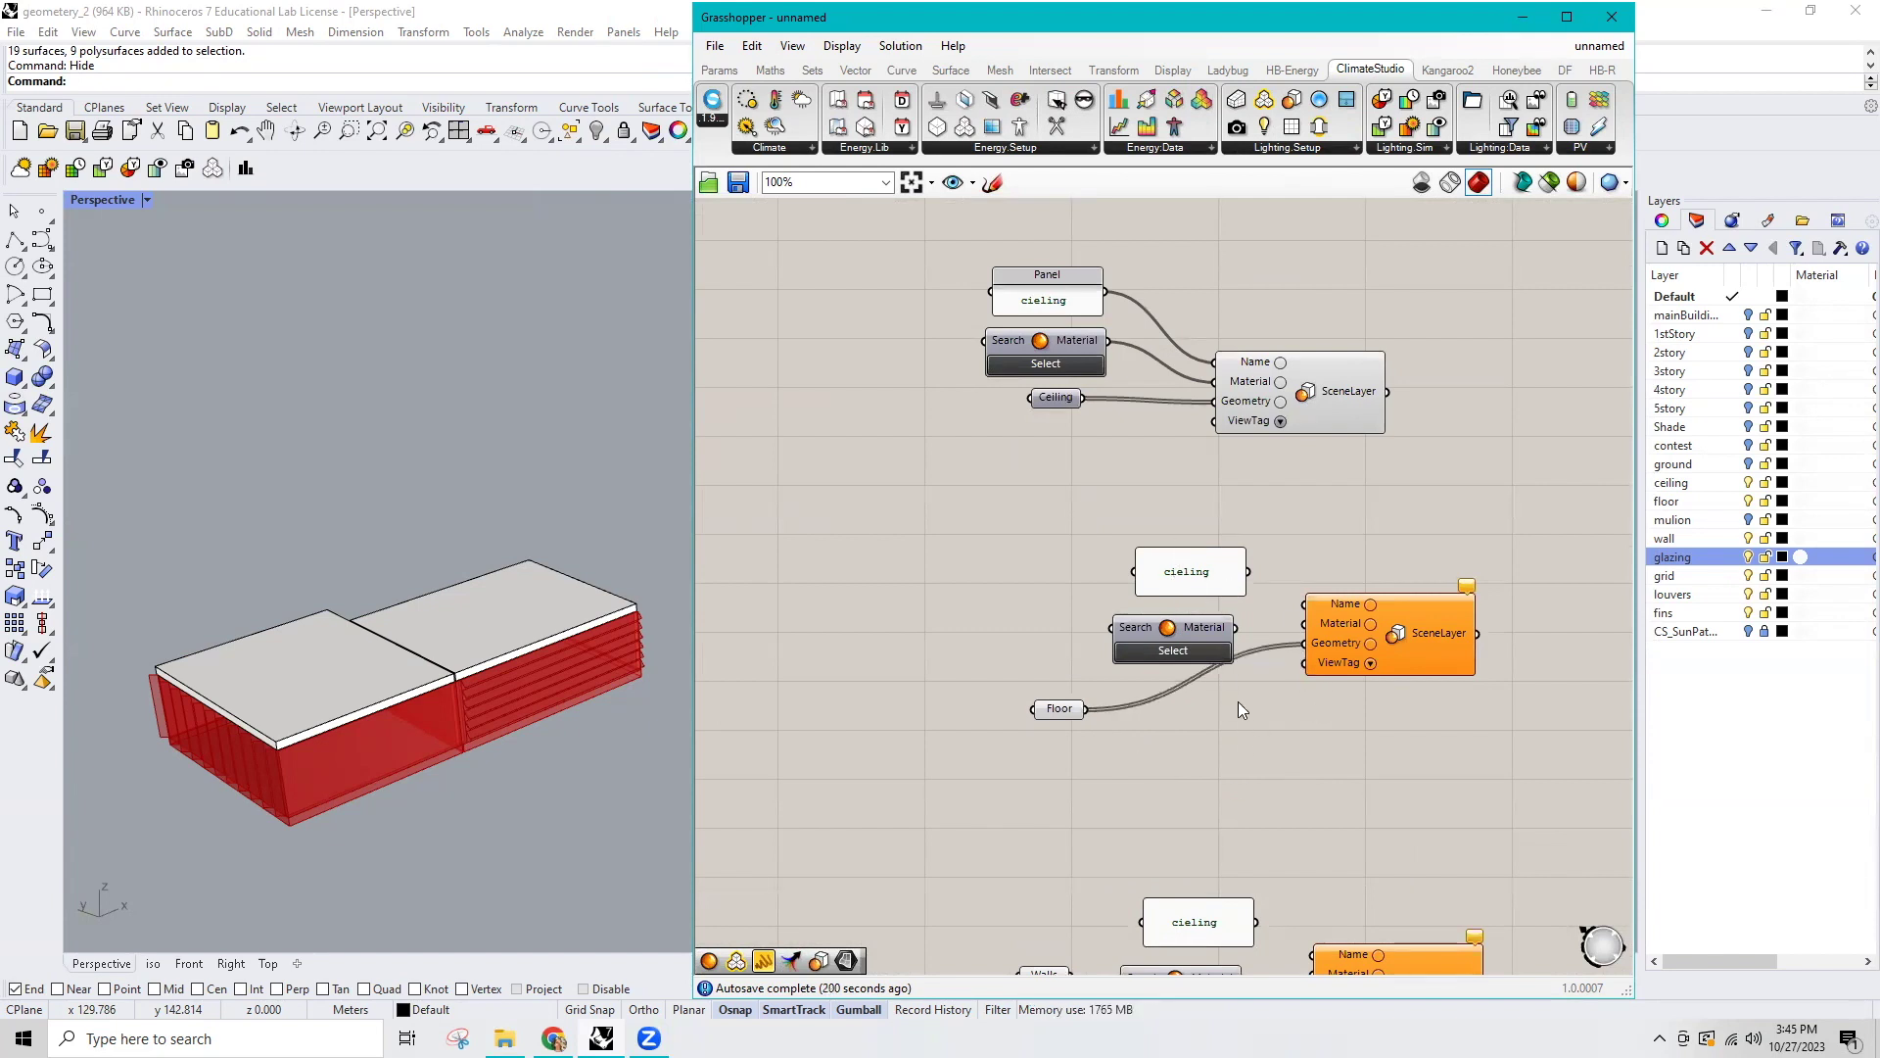
scroll(1239, 705, up, 1)
click(1077, 750)
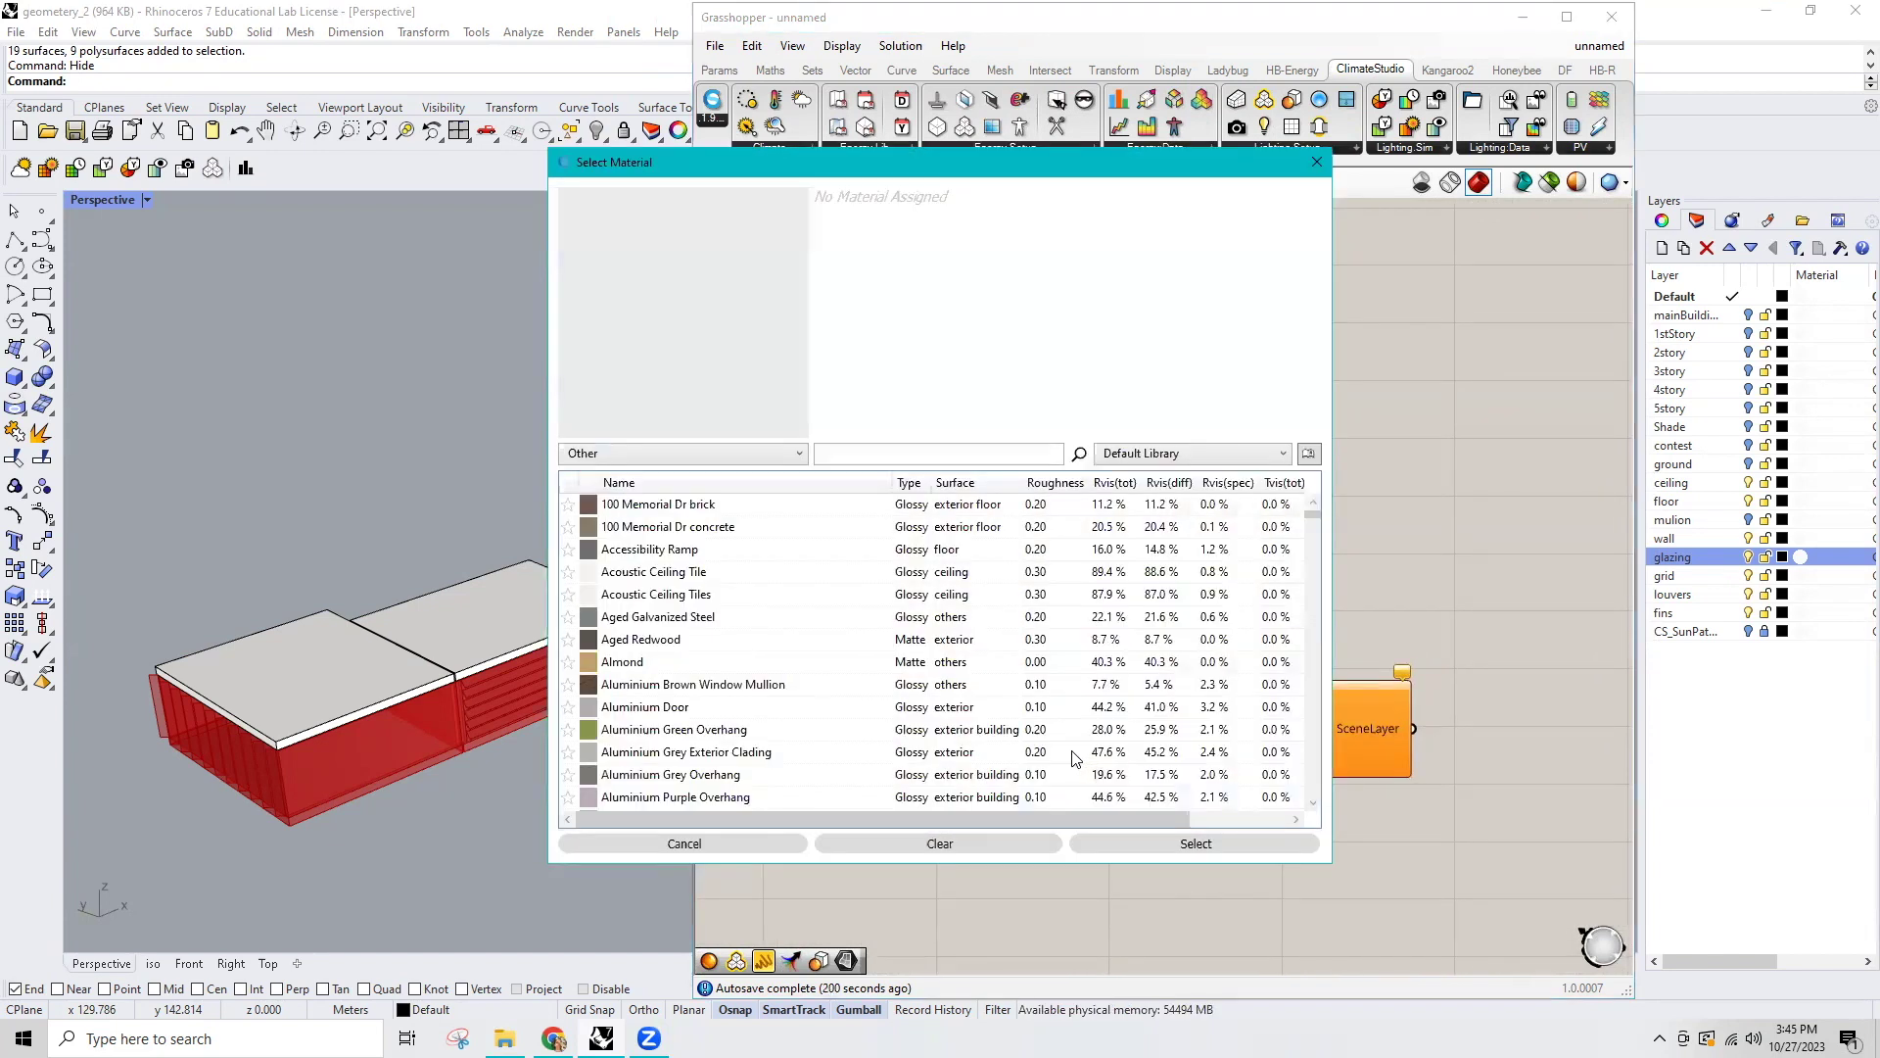
Search the library and choose Beige floor Tile as the floor layer material.
click(852, 454)
text(til)
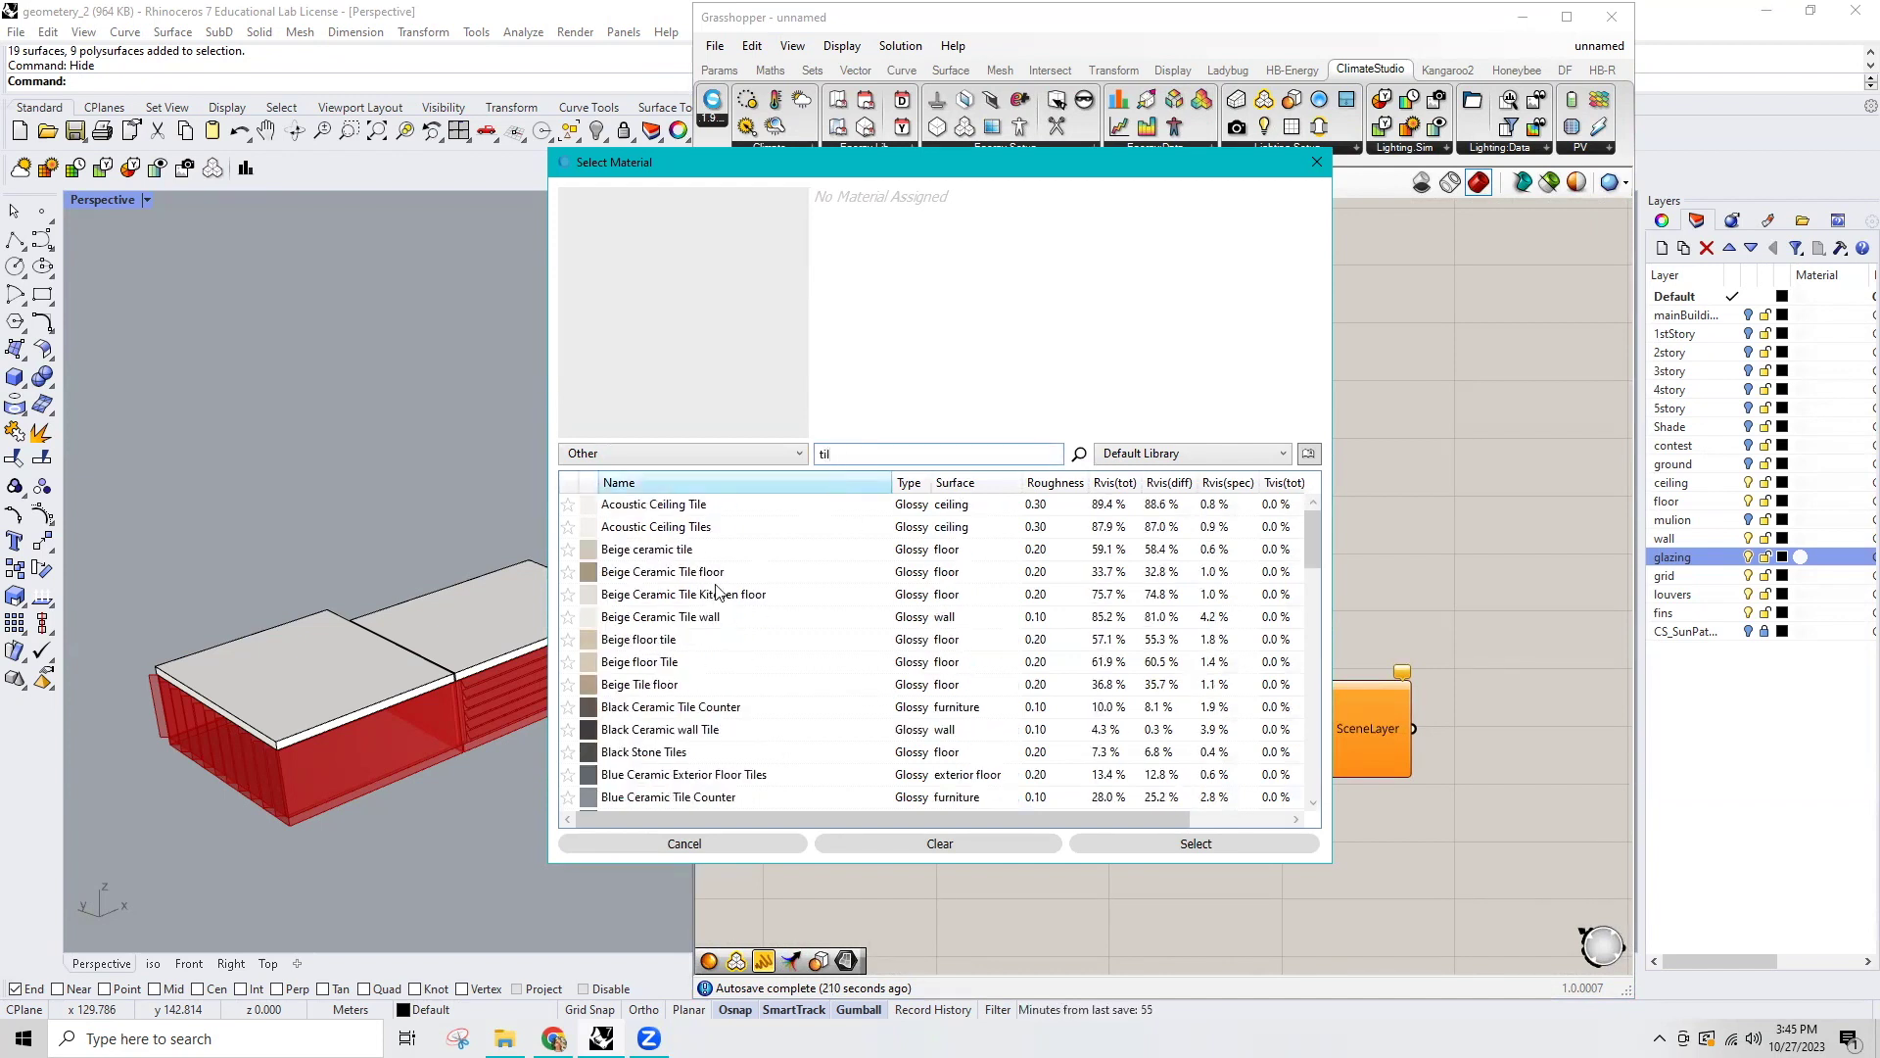
click(679, 663)
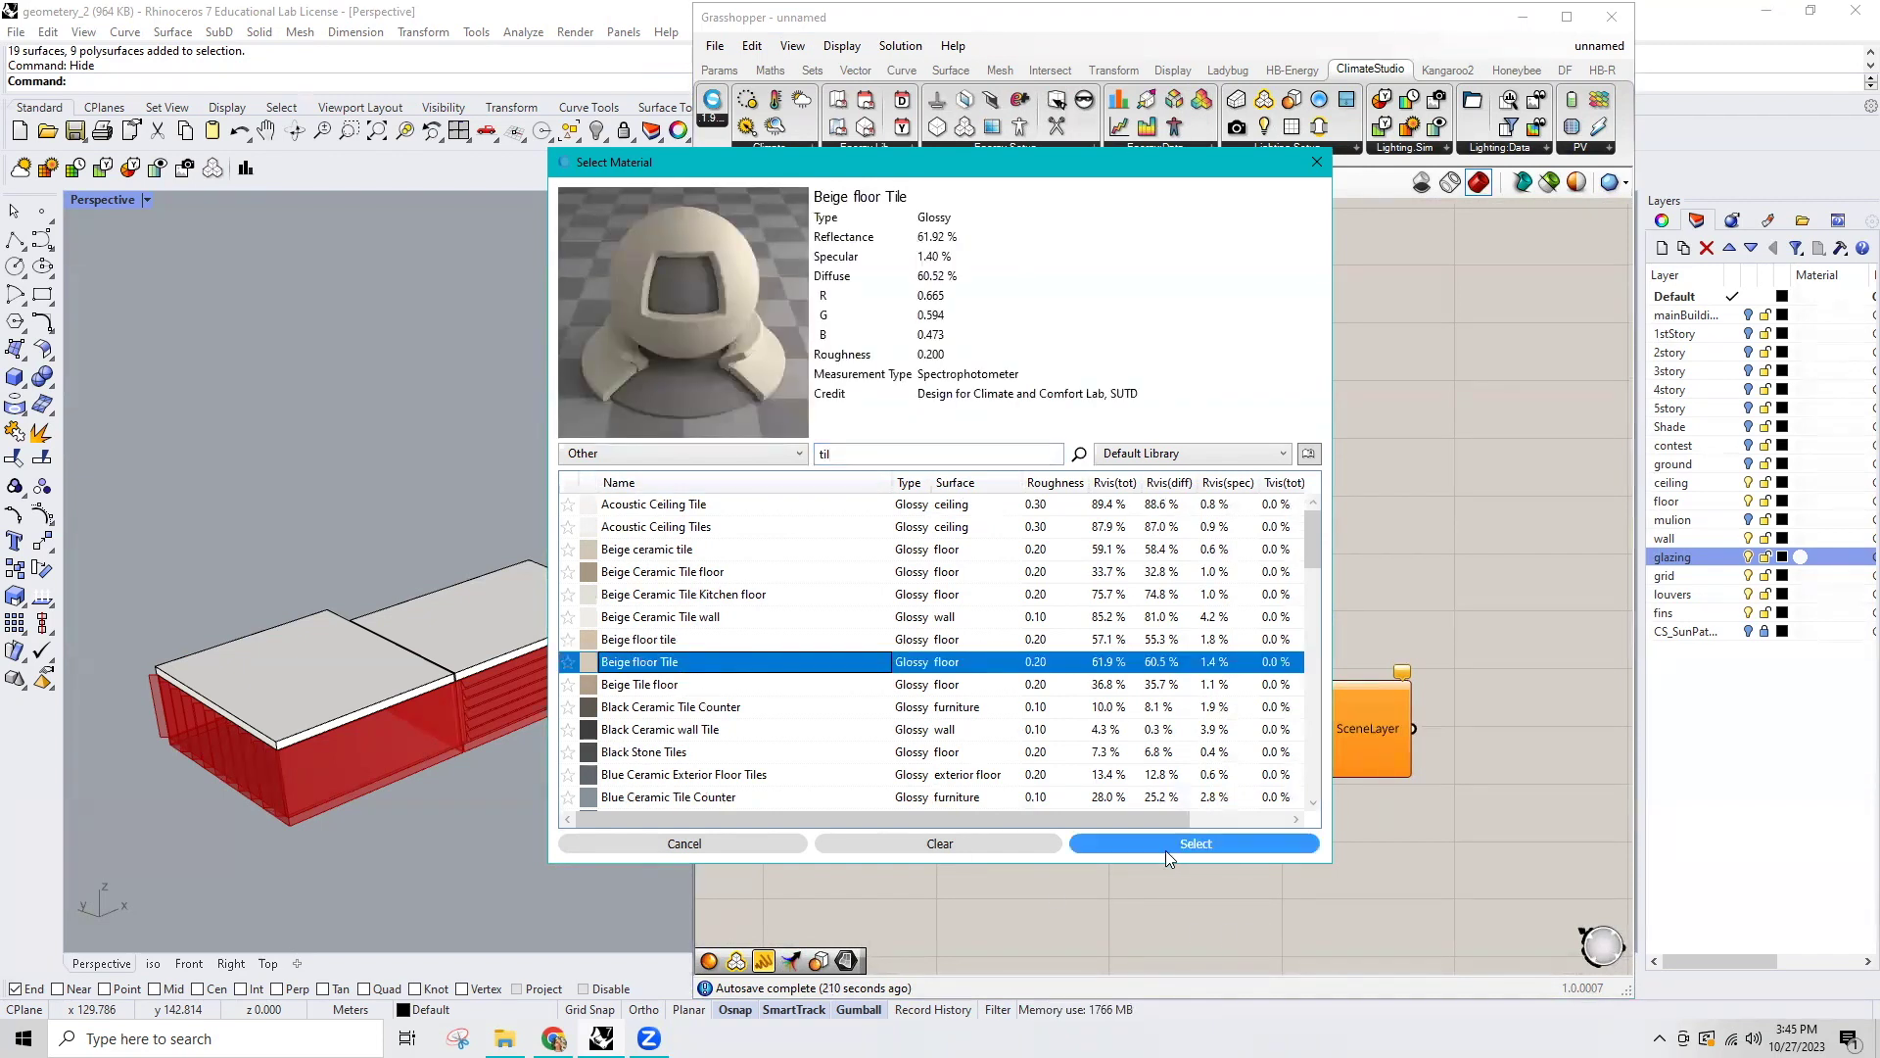
click(1175, 845)
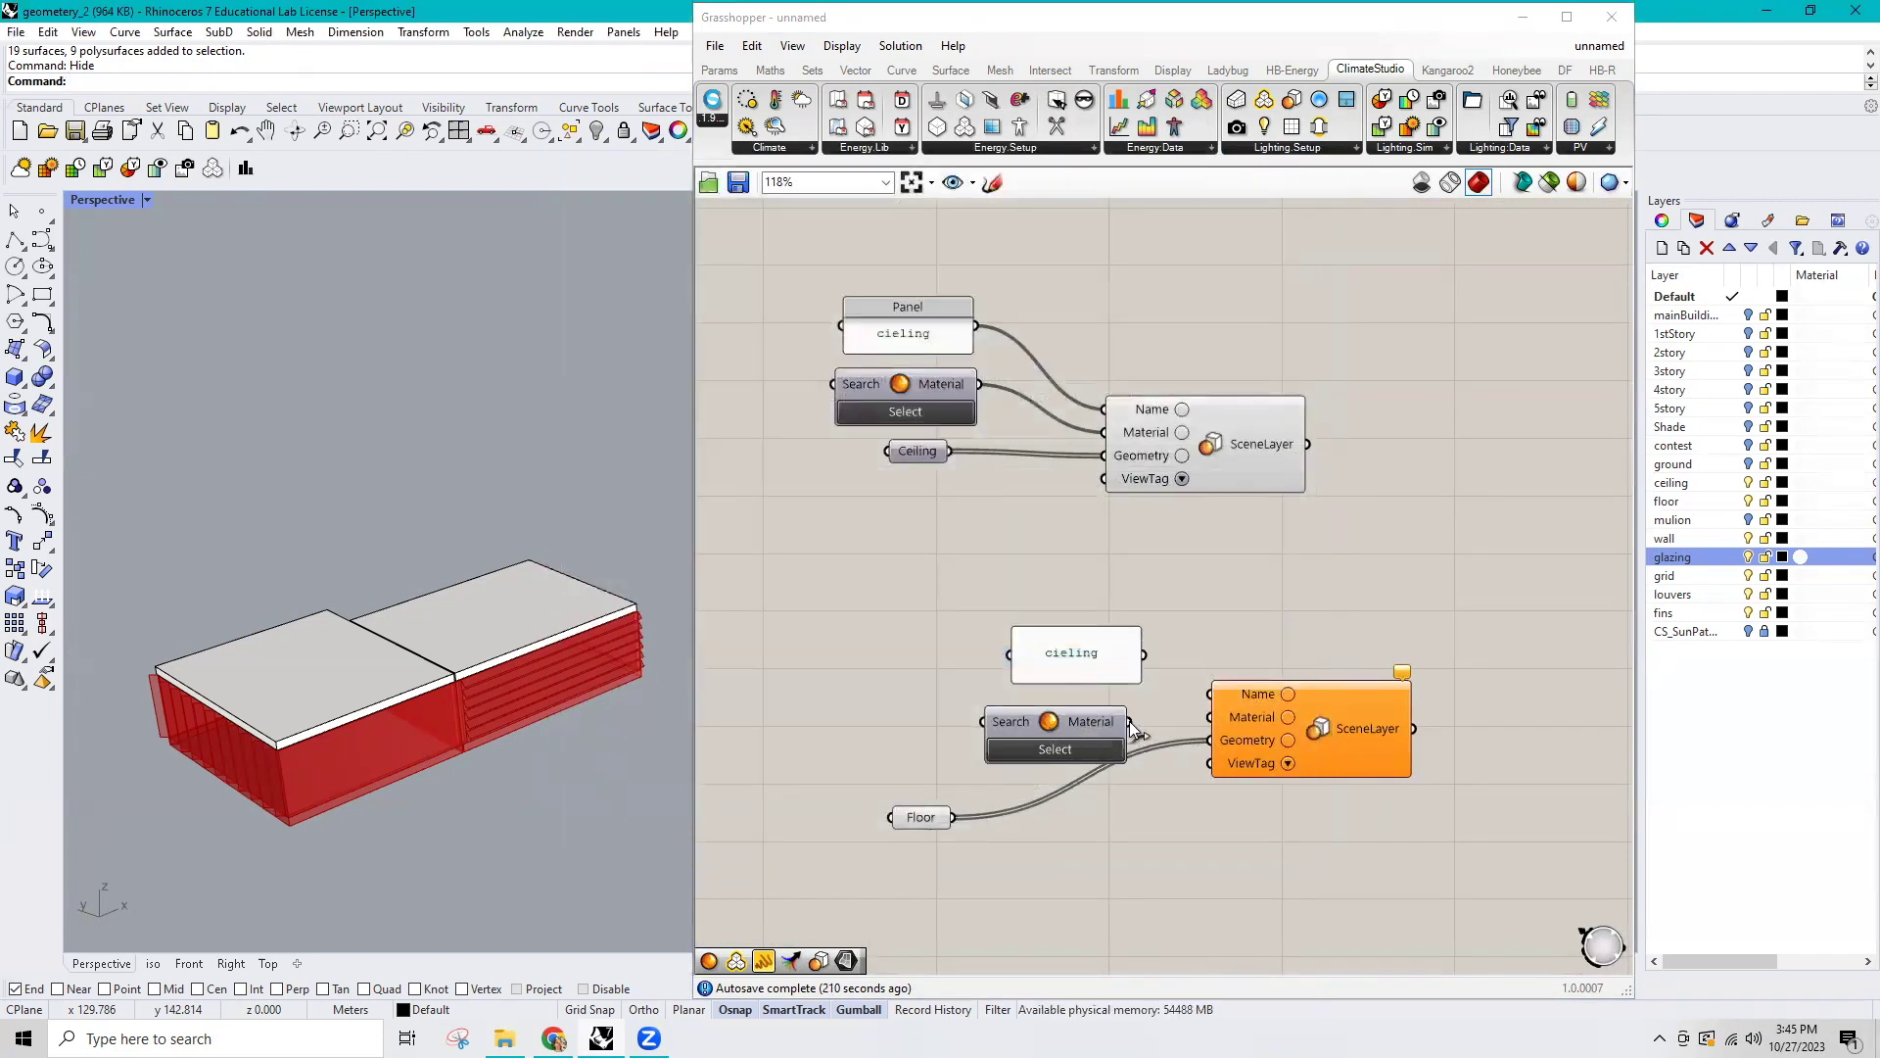
Rename the panel to 'floor' and wire it to the SceneLayer Name input.
click(1047, 651)
double_click(1046, 650)
text(floor)
click(1099, 806)
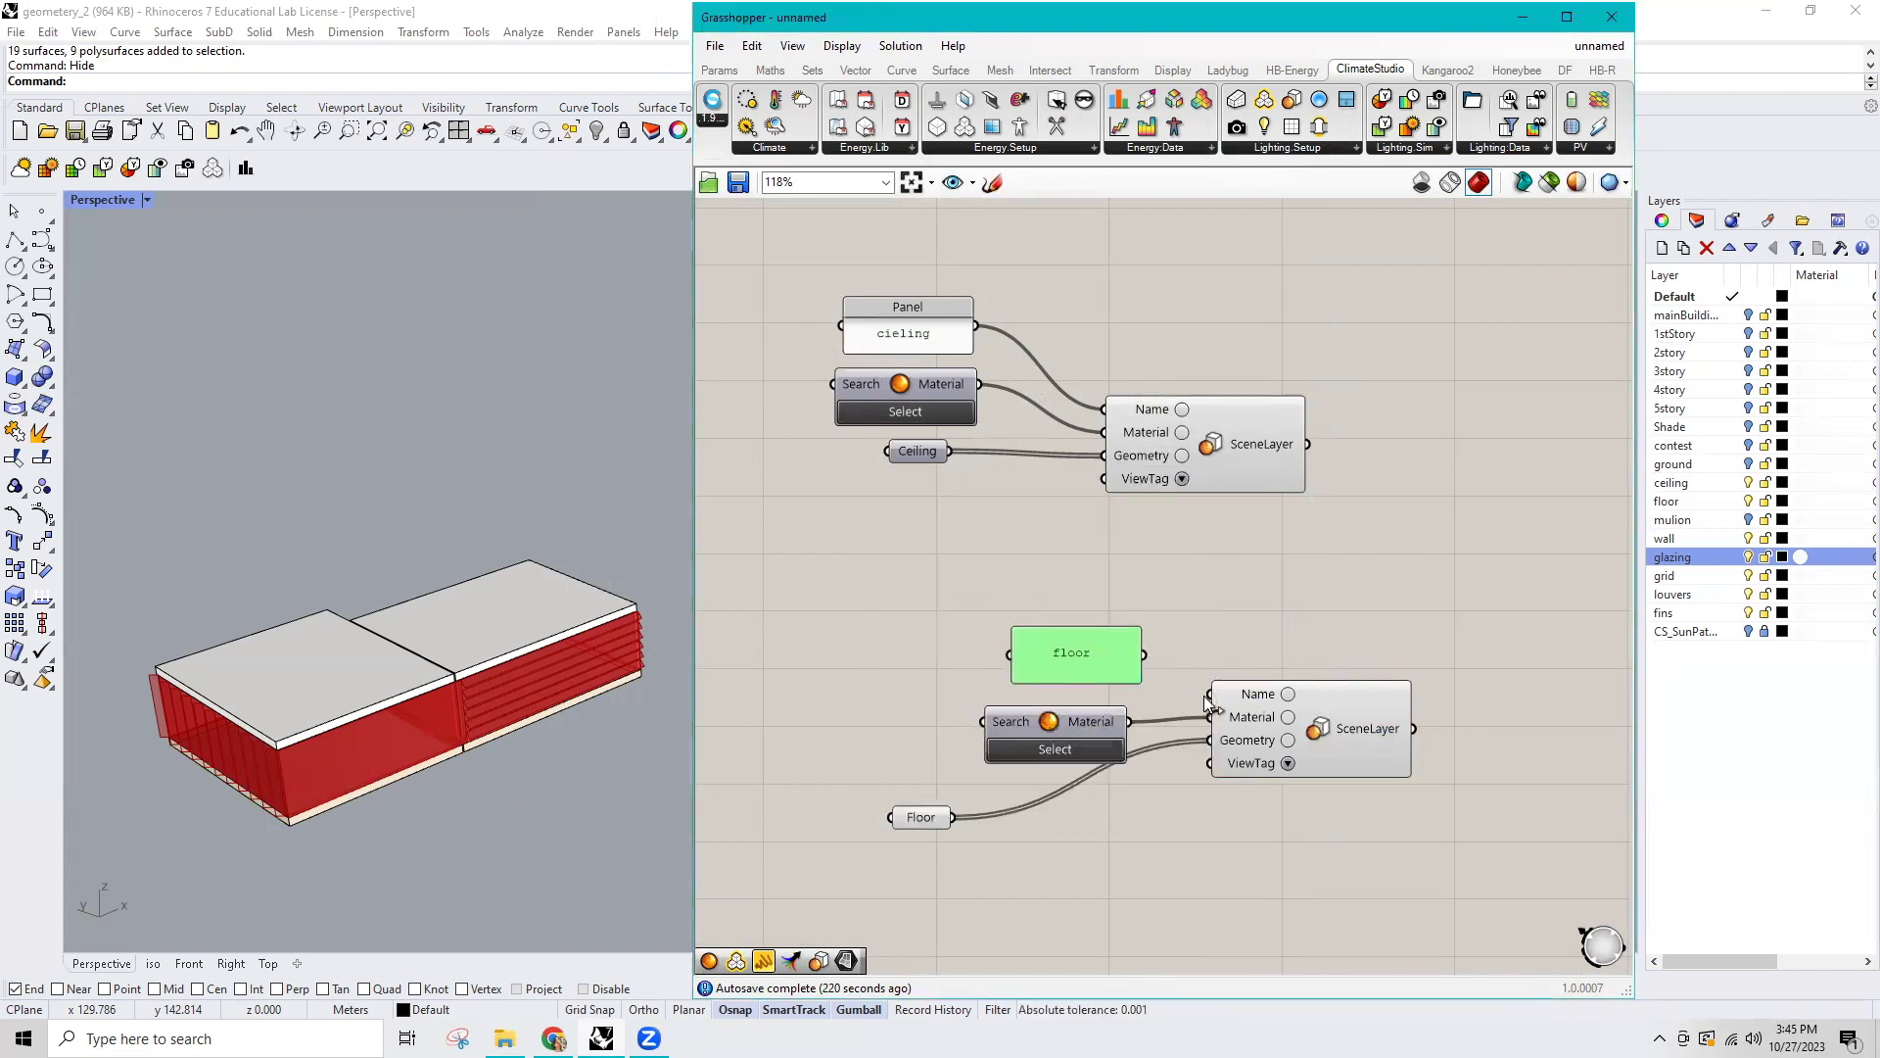
drag(1206, 703, 1210, 694)
Move the floor panel and Floor geometry beside the picker and align the floor group.
mouse_move(1104, 662)
mouse_down()
mouse_move(1078, 703)
mouse_move(961, 771)
mouse_move(984, 681)
mouse_up()
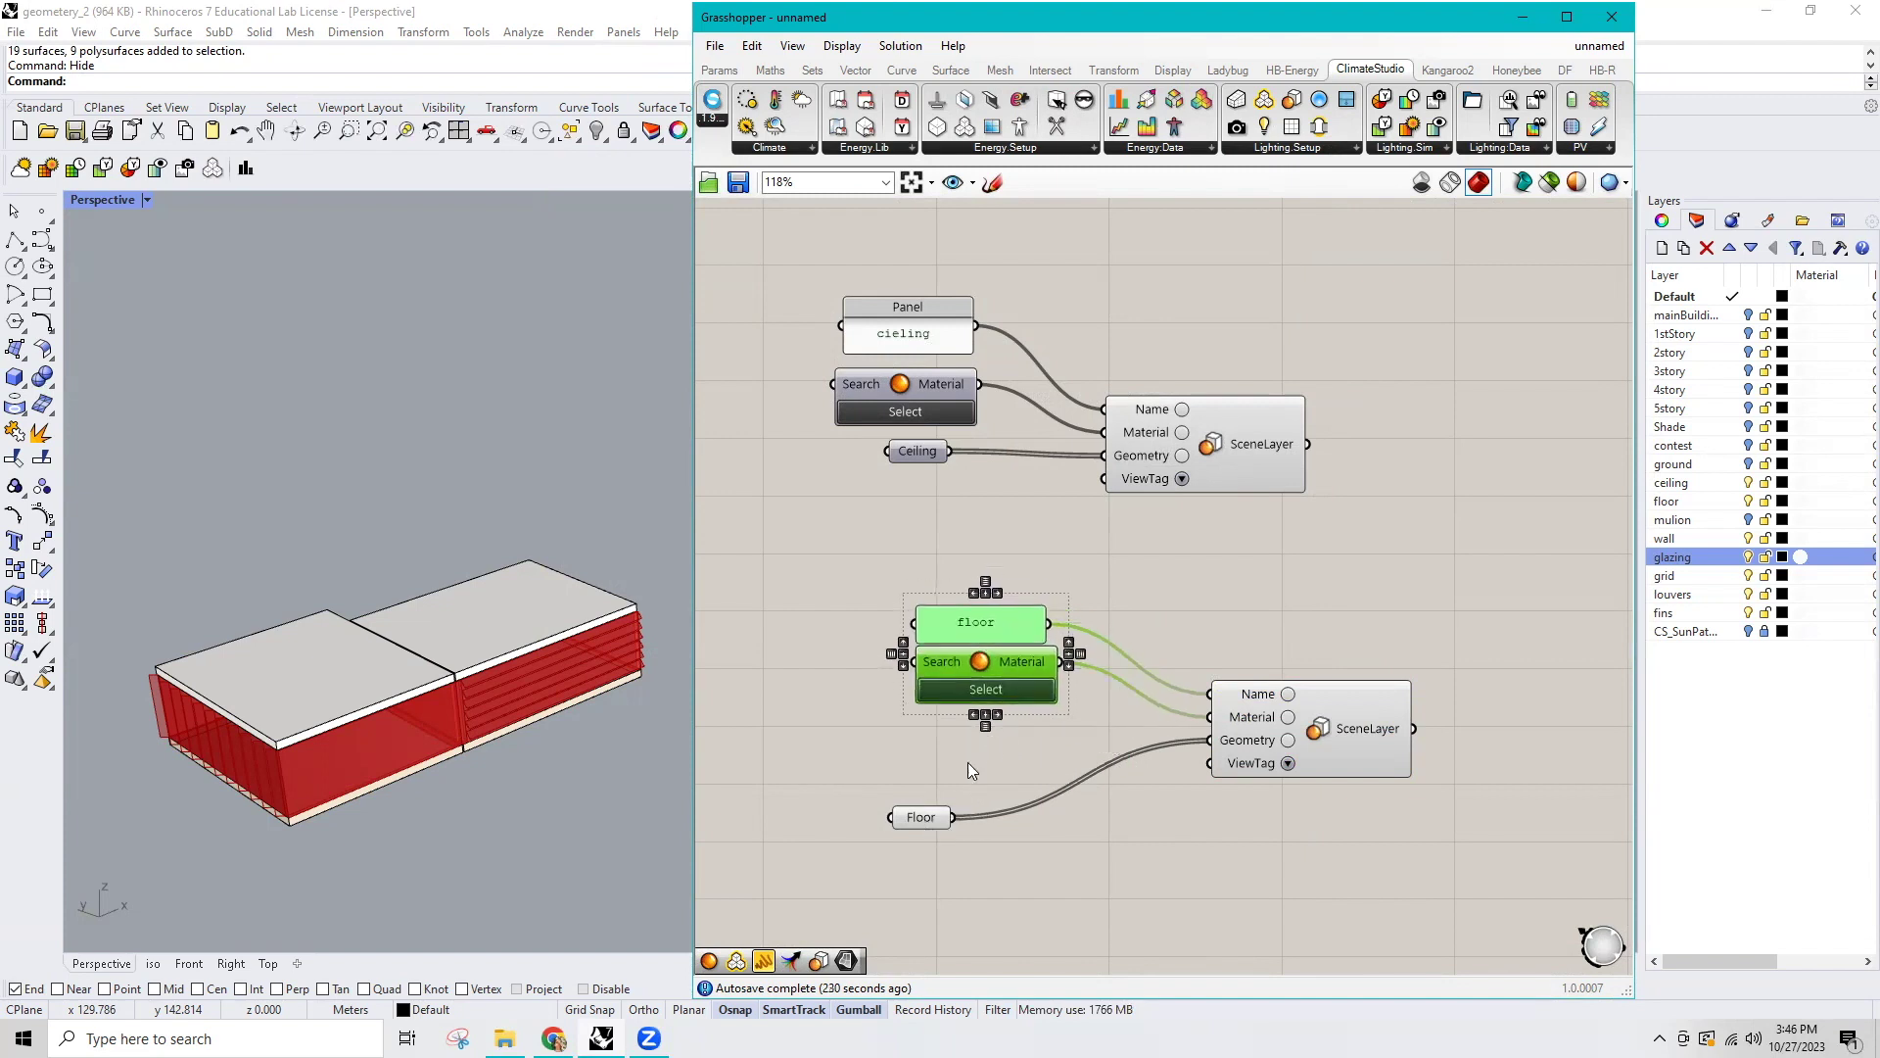
drag(920, 816, 1001, 730)
click(1039, 527)
scroll(1089, 635, down, 2)
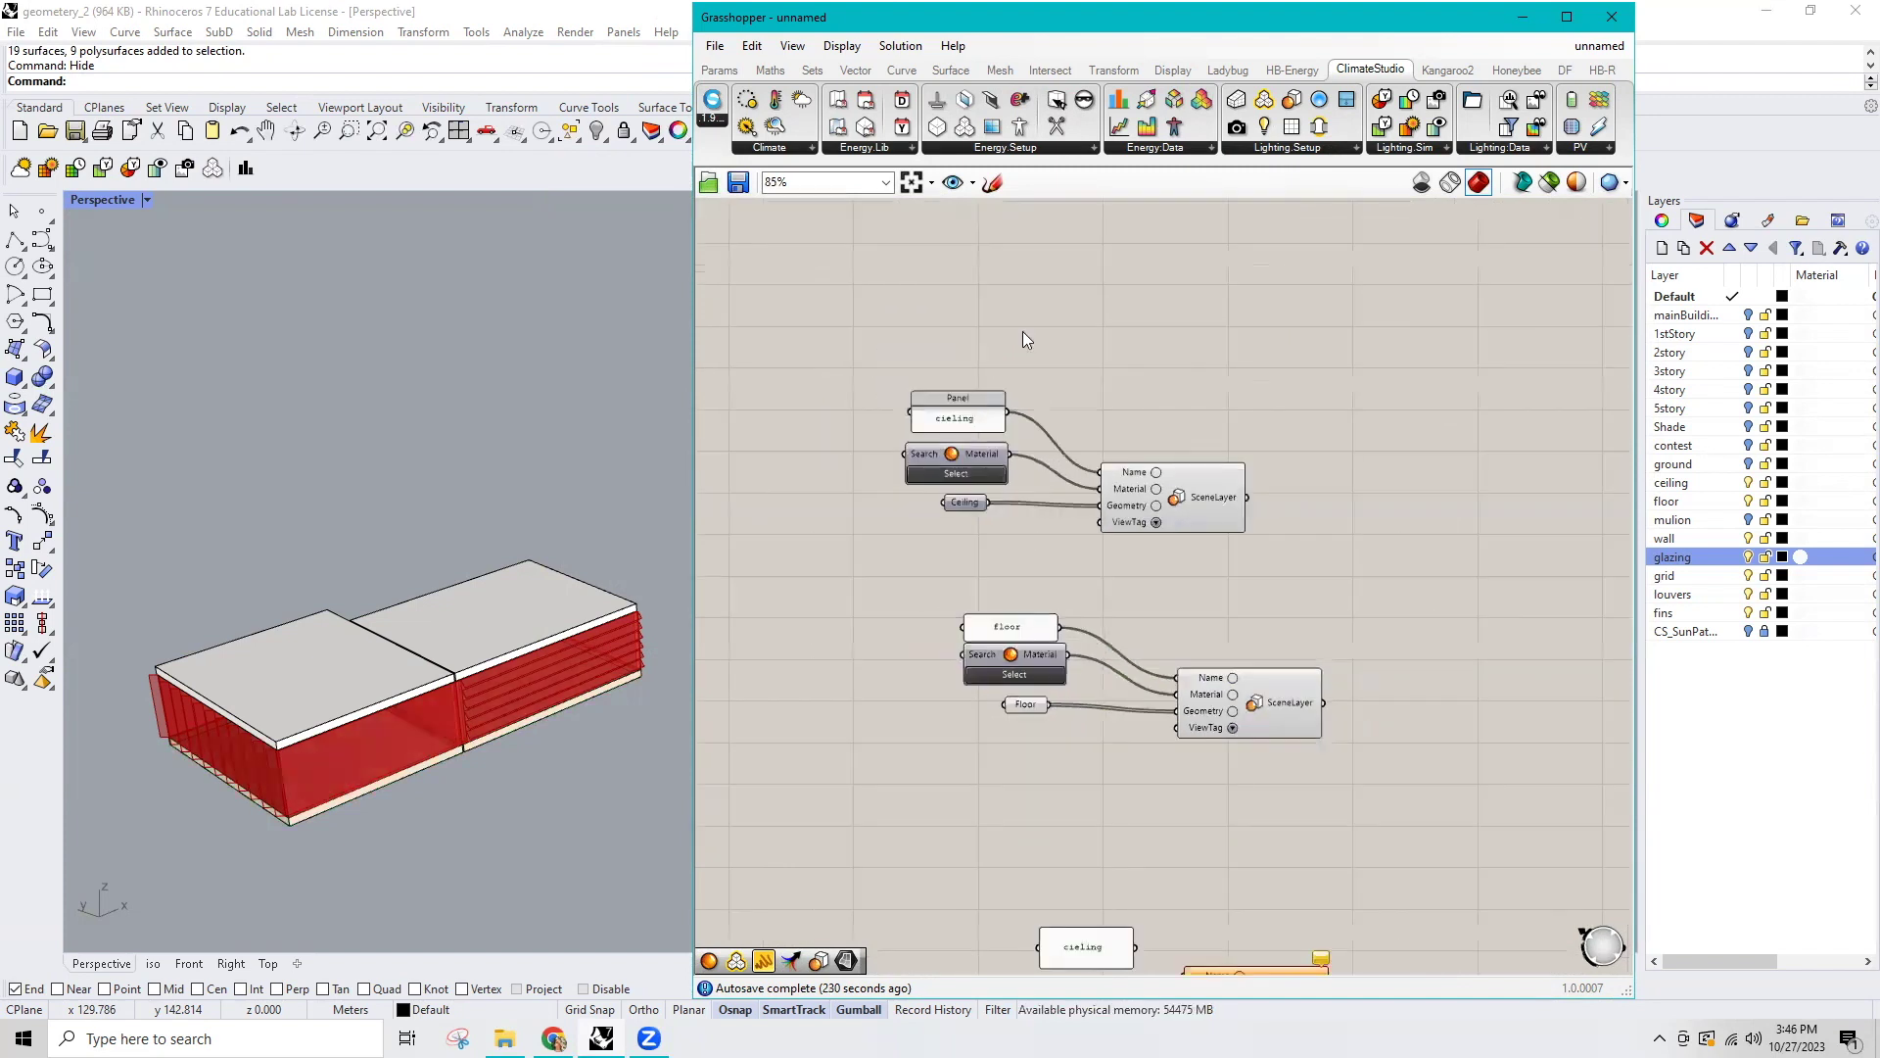
drag(1081, 309, 882, 768)
click(957, 377)
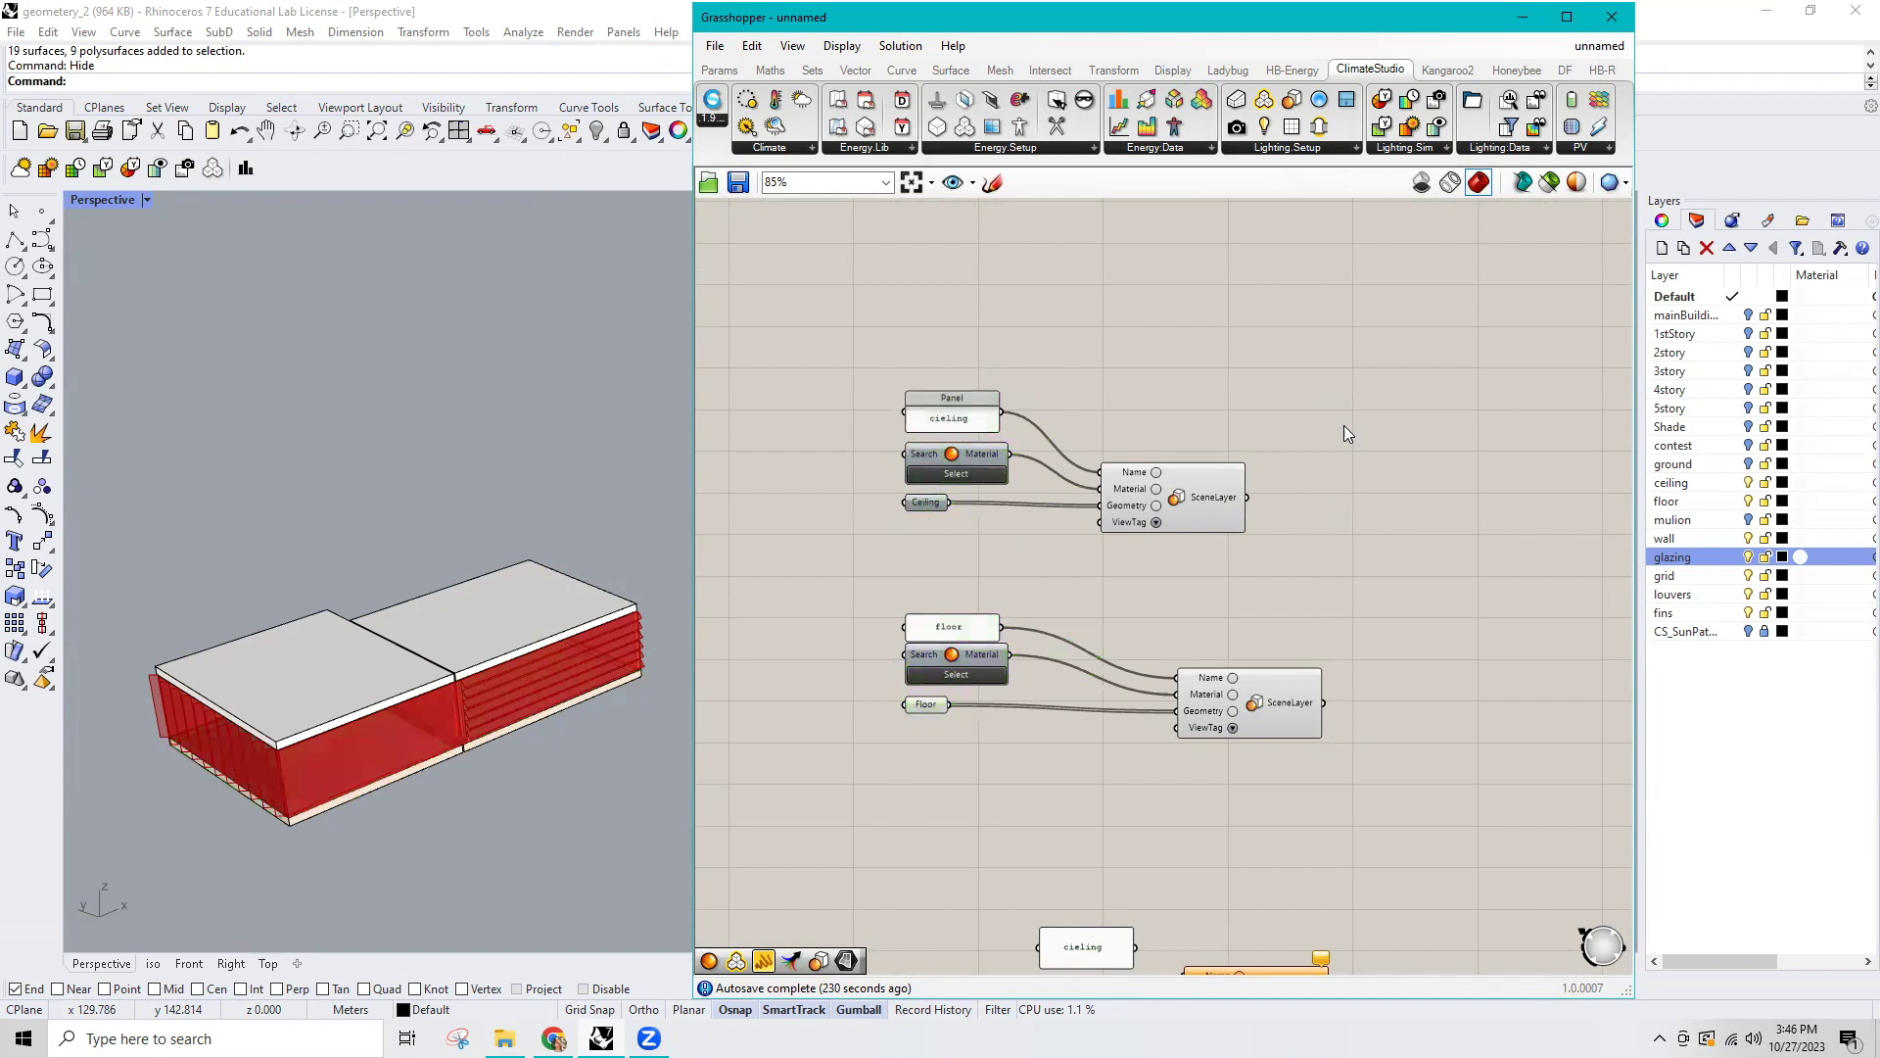
Select the scene-layer components, bring the walls group into view and lower the Walls component.
drag(1348, 422, 1085, 752)
click(1387, 618)
right_drag(1197, 550, 1153, 584)
drag(932, 682, 927, 732)
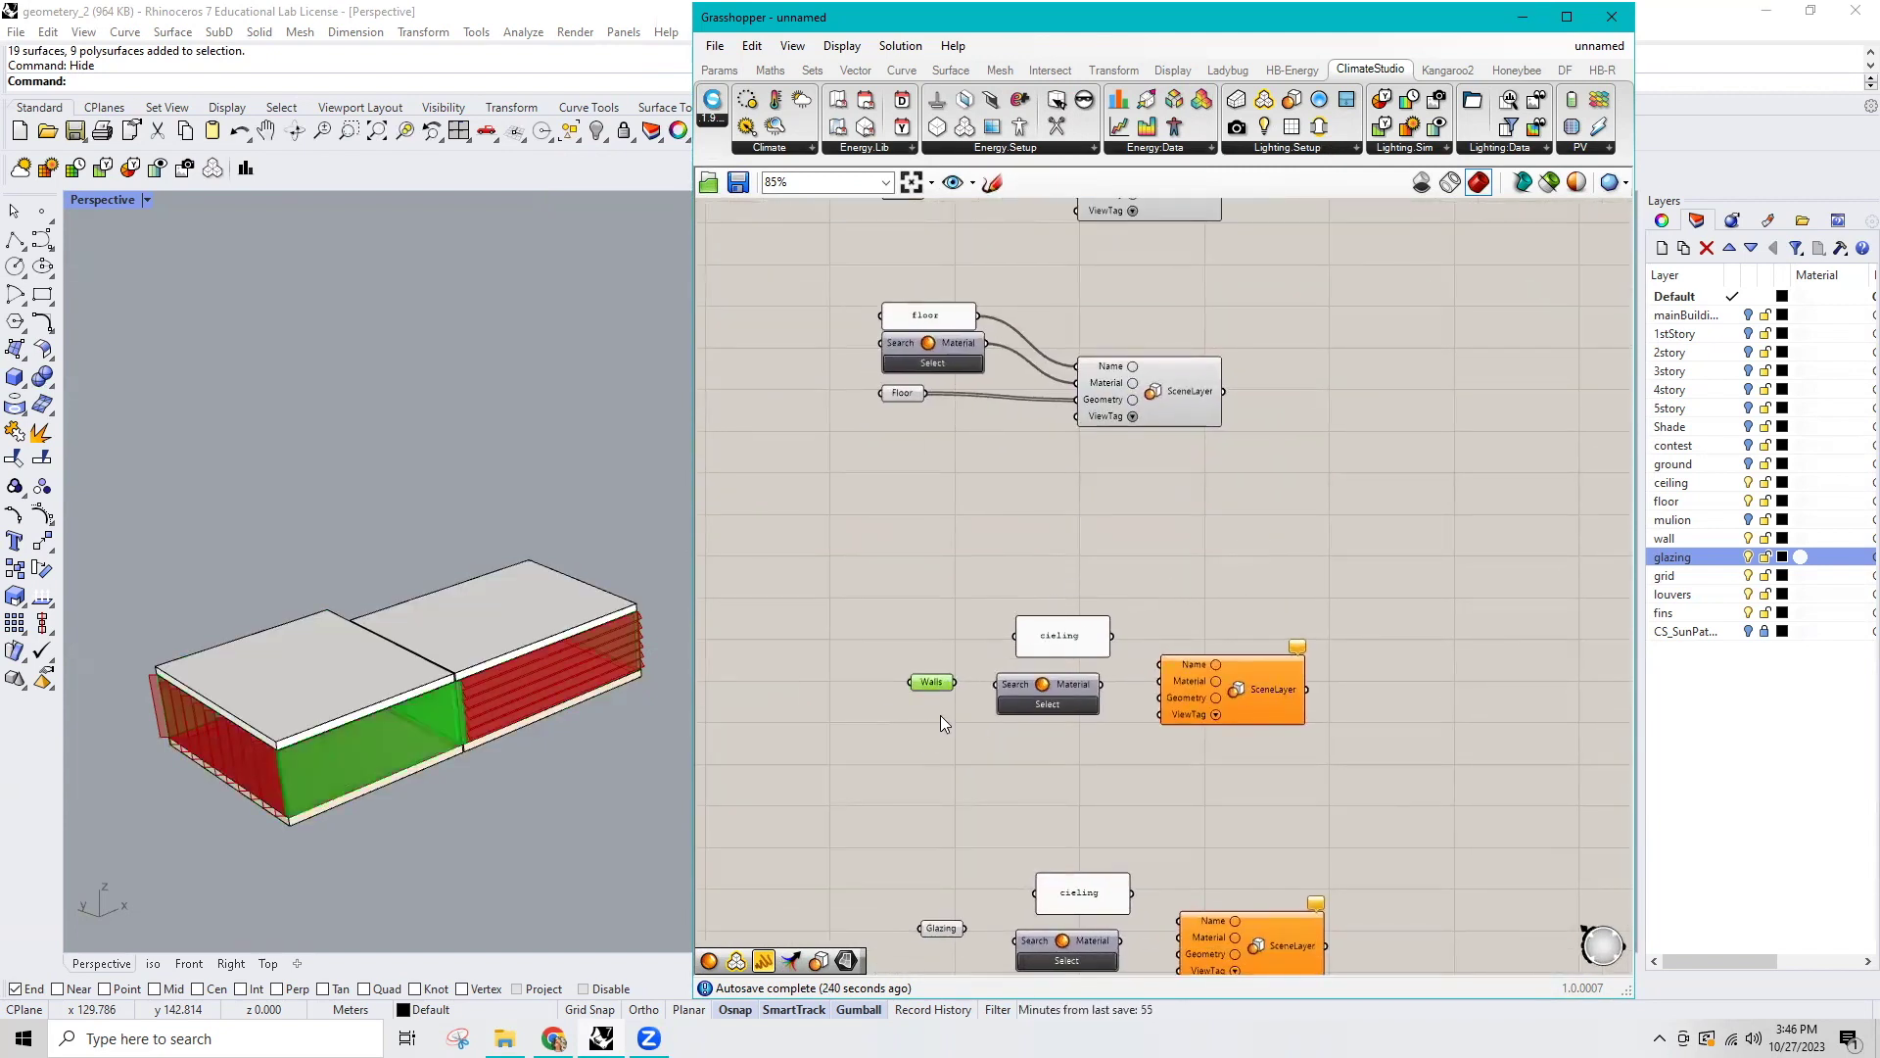
scroll(1066, 630, up, 2)
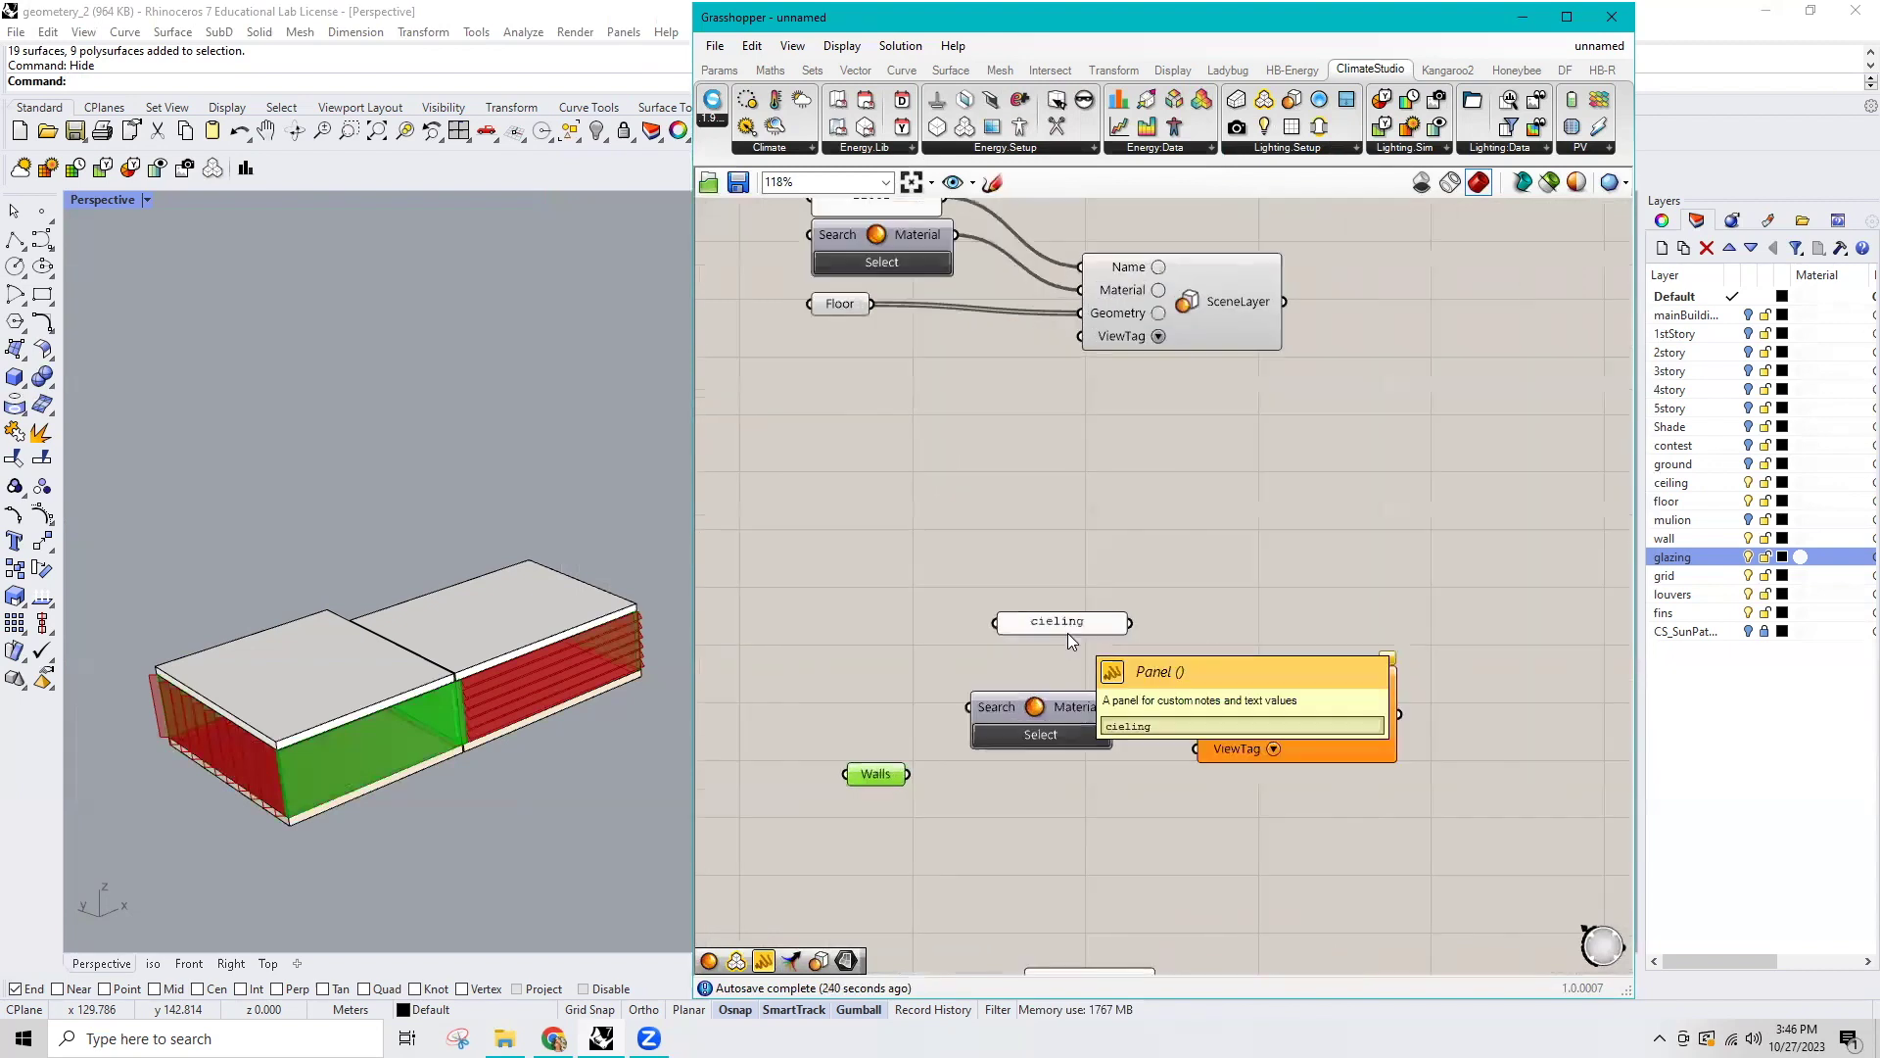
Move the walls panel and picker, rename the panel 'walls', and wire it to Name.
drag(1029, 629, 932, 577)
drag(1077, 716, 981, 620)
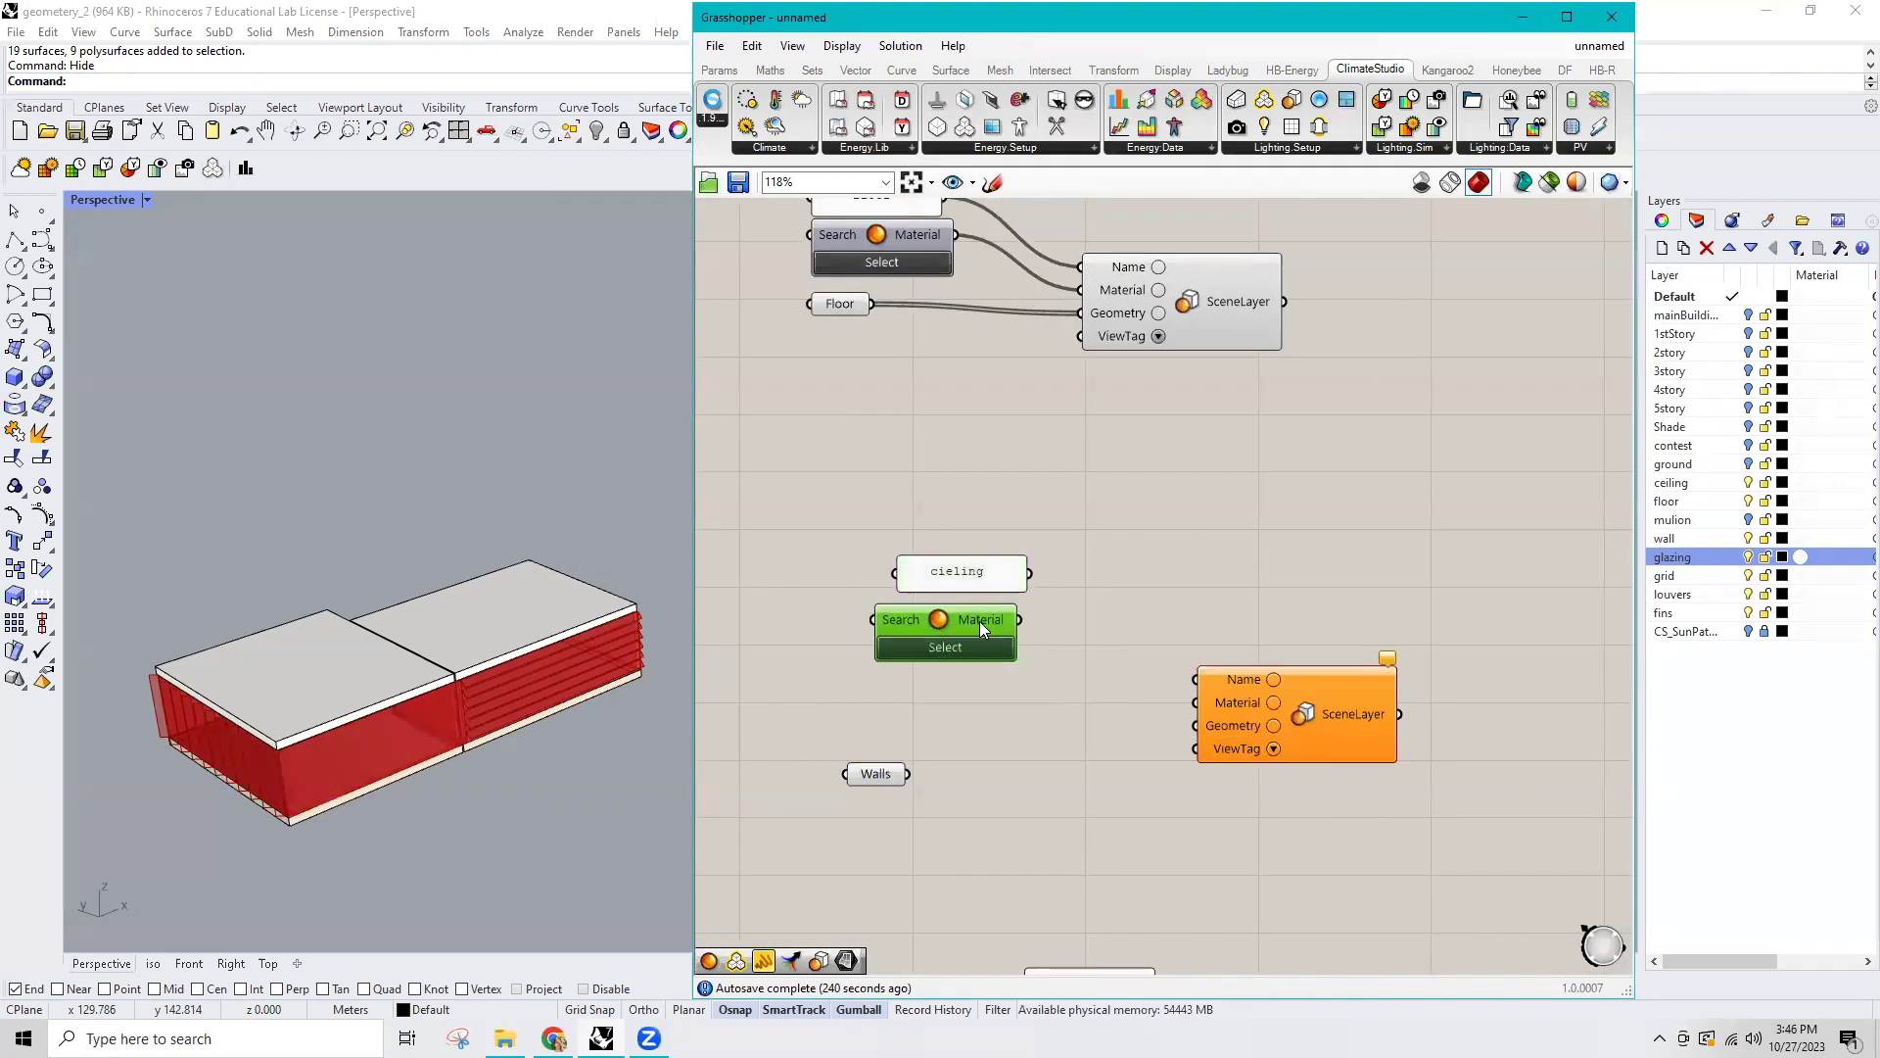
double_click(962, 573)
text(walls)
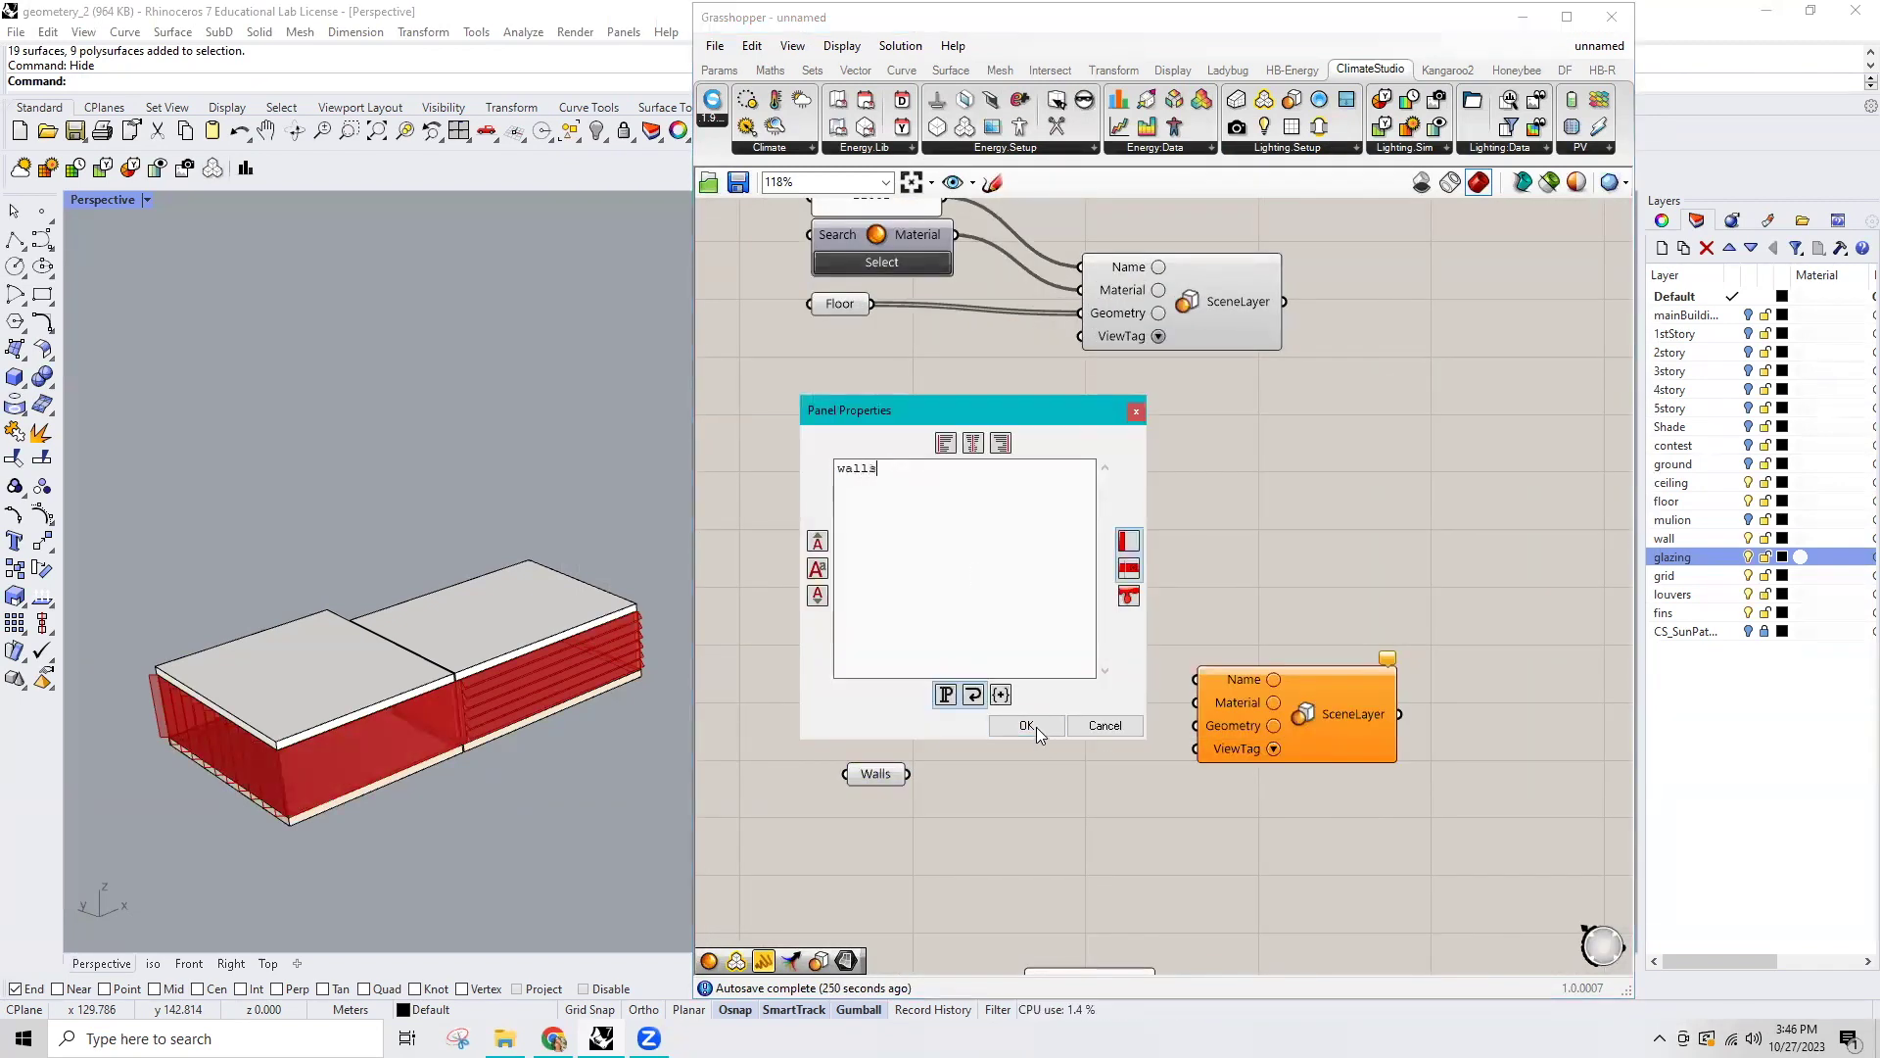
click(1036, 726)
drag(1030, 571, 1196, 679)
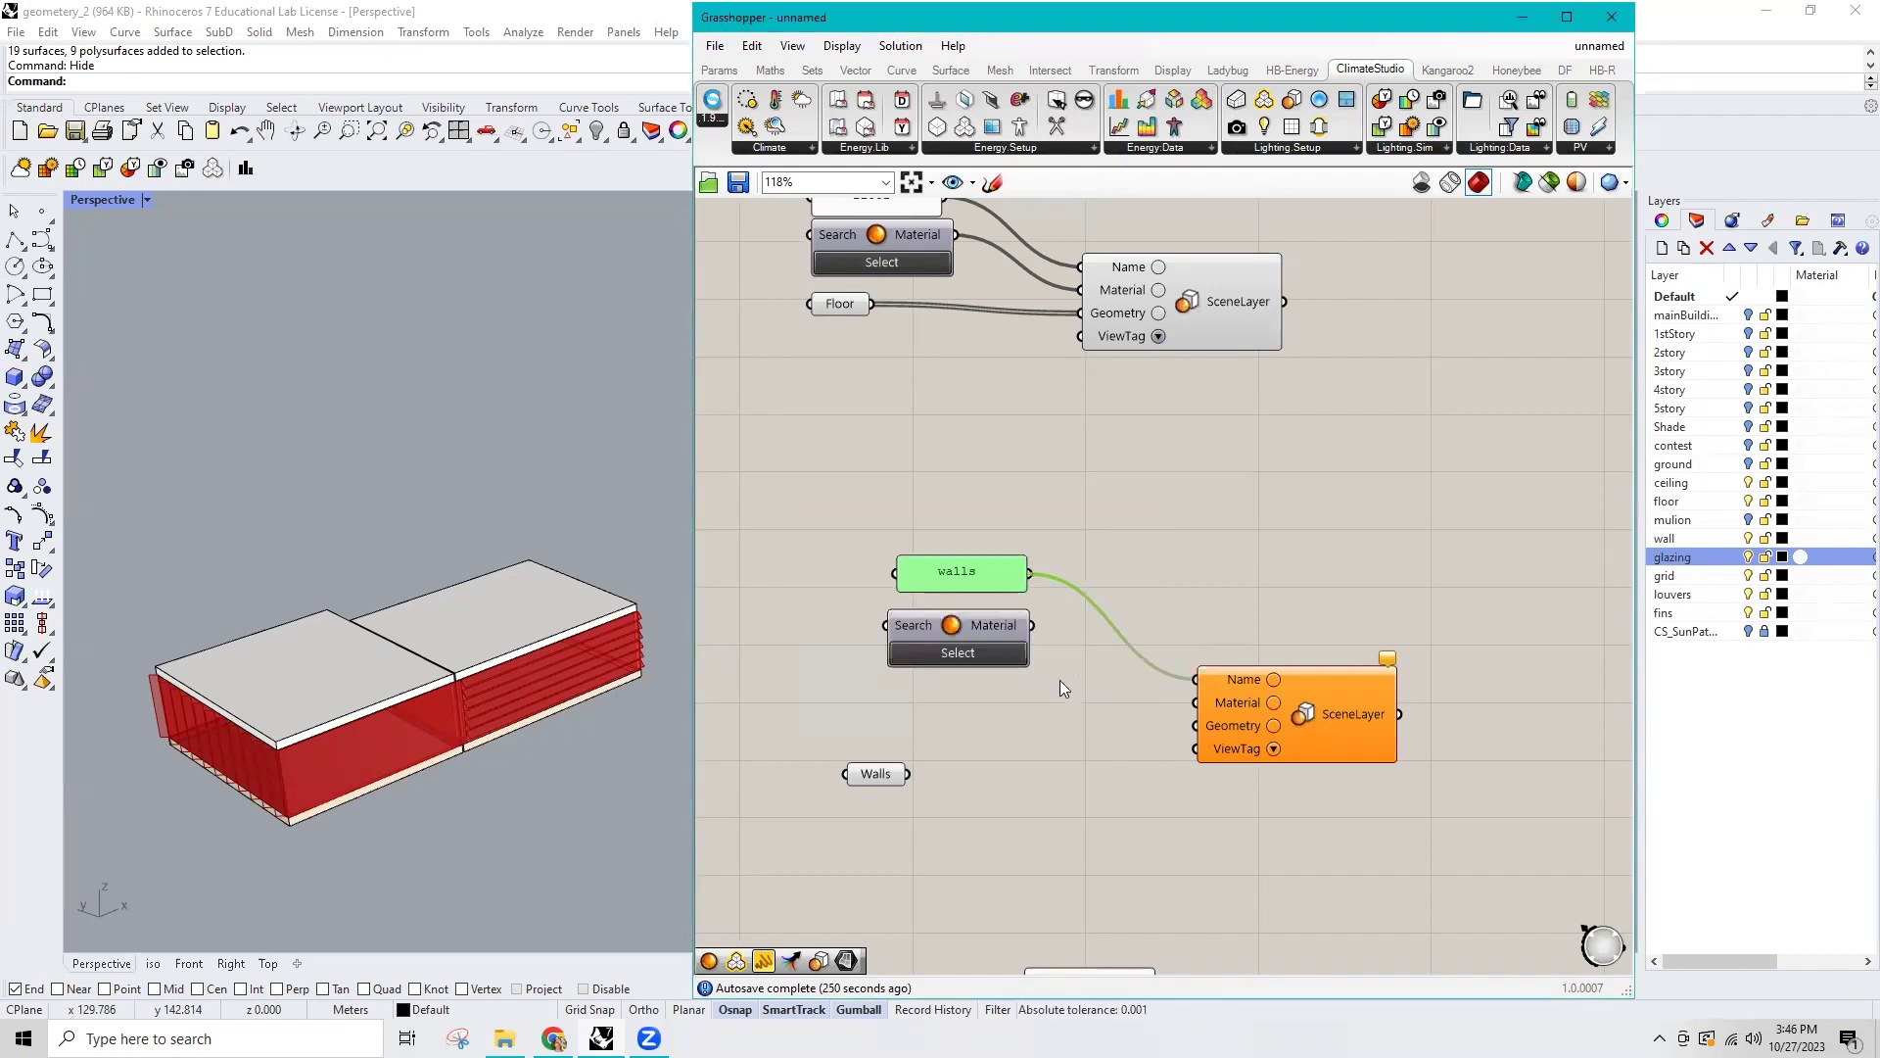
Search 'white' and choose Plain White Ceramic Tile wall as the walls material.
click(968, 656)
text(til)
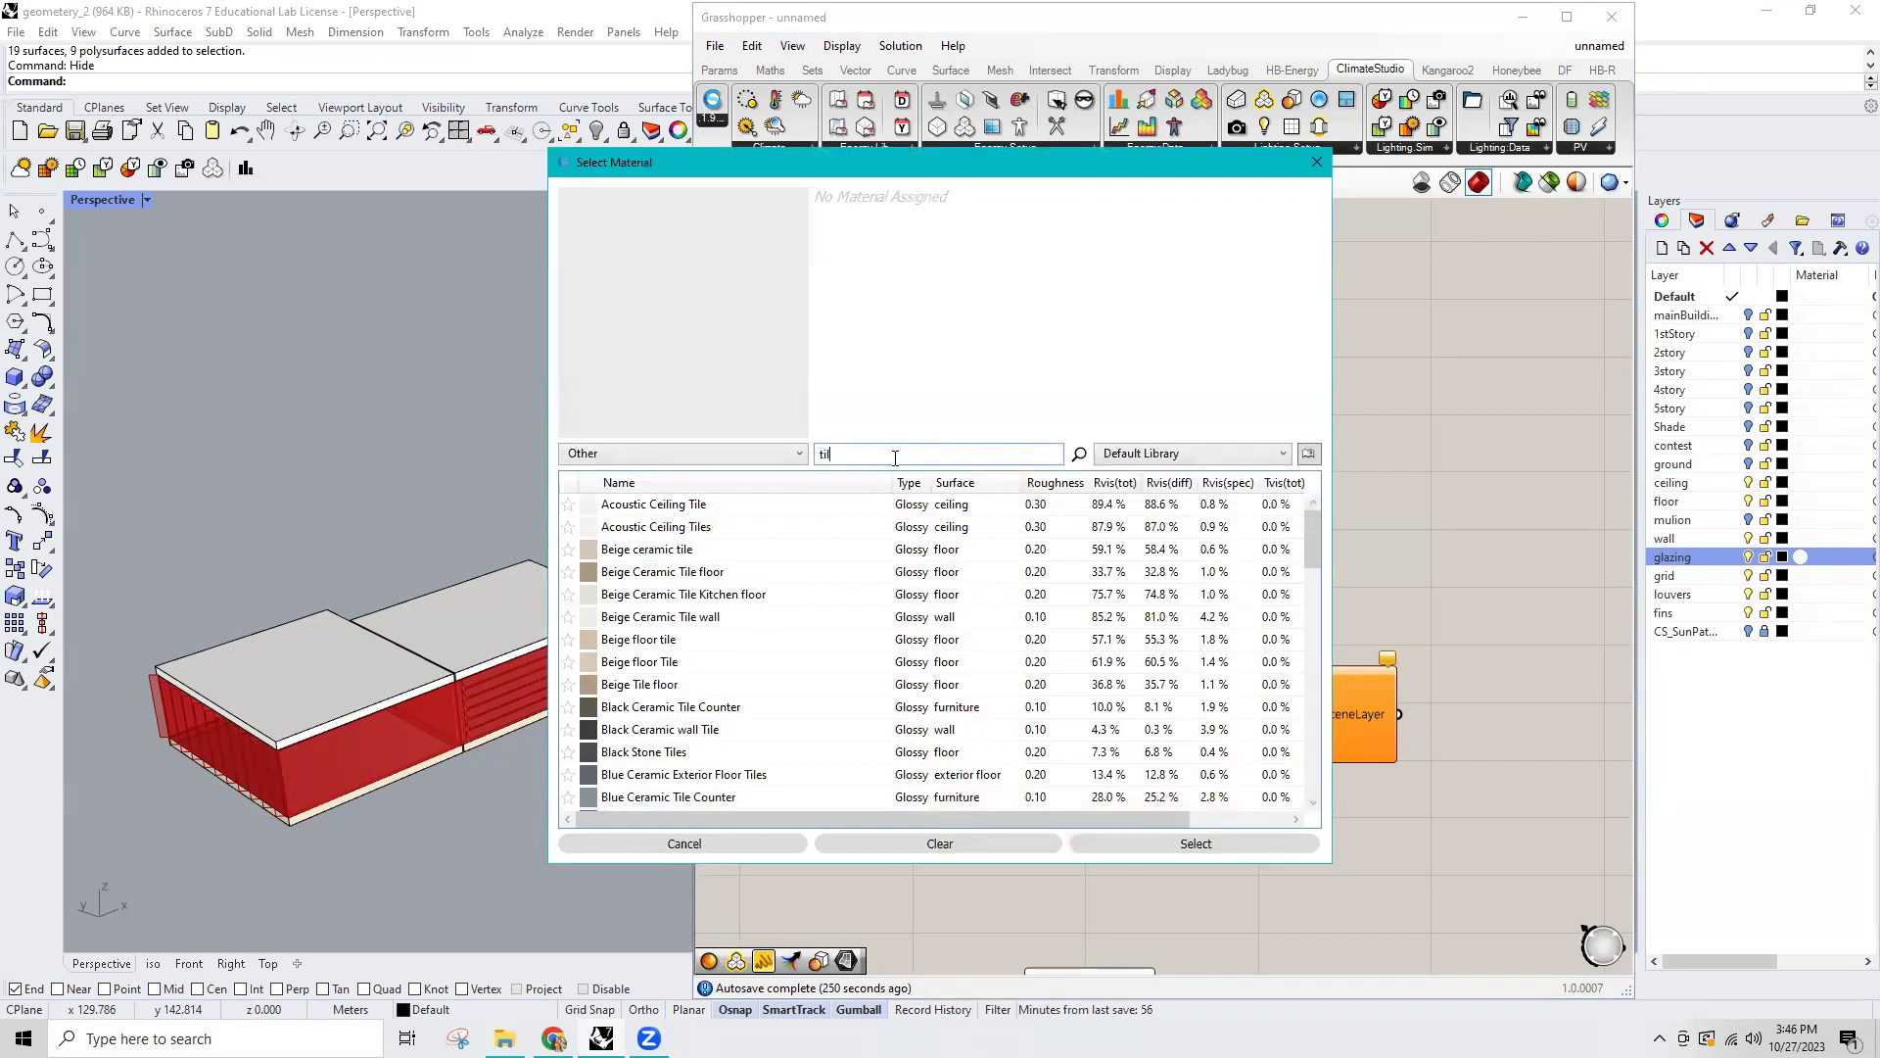
key(BackSpace)
key(BackSpace)
key(BackSpace)
text(whi)
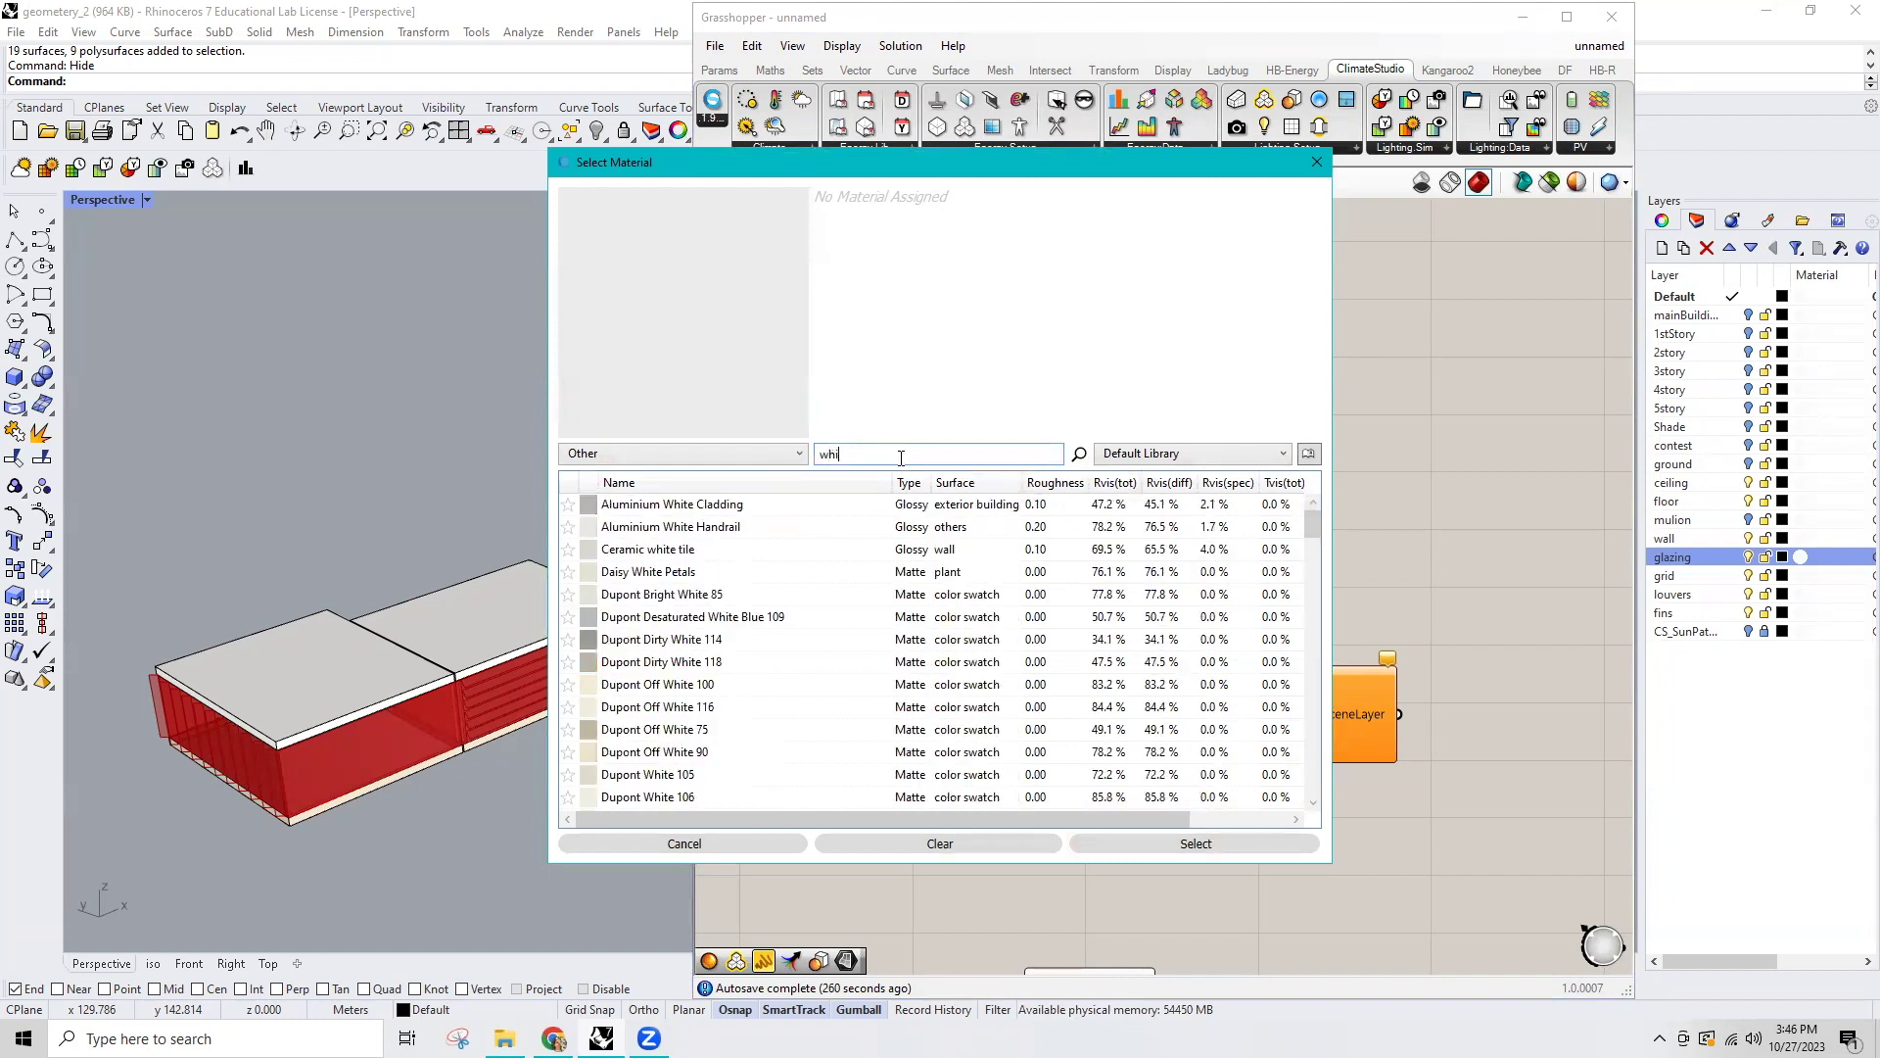
text(te)
scroll(869, 622, down, 1)
scroll(868, 622, down, 3)
scroll(866, 621, down, 2)
scroll(864, 622, down, 2)
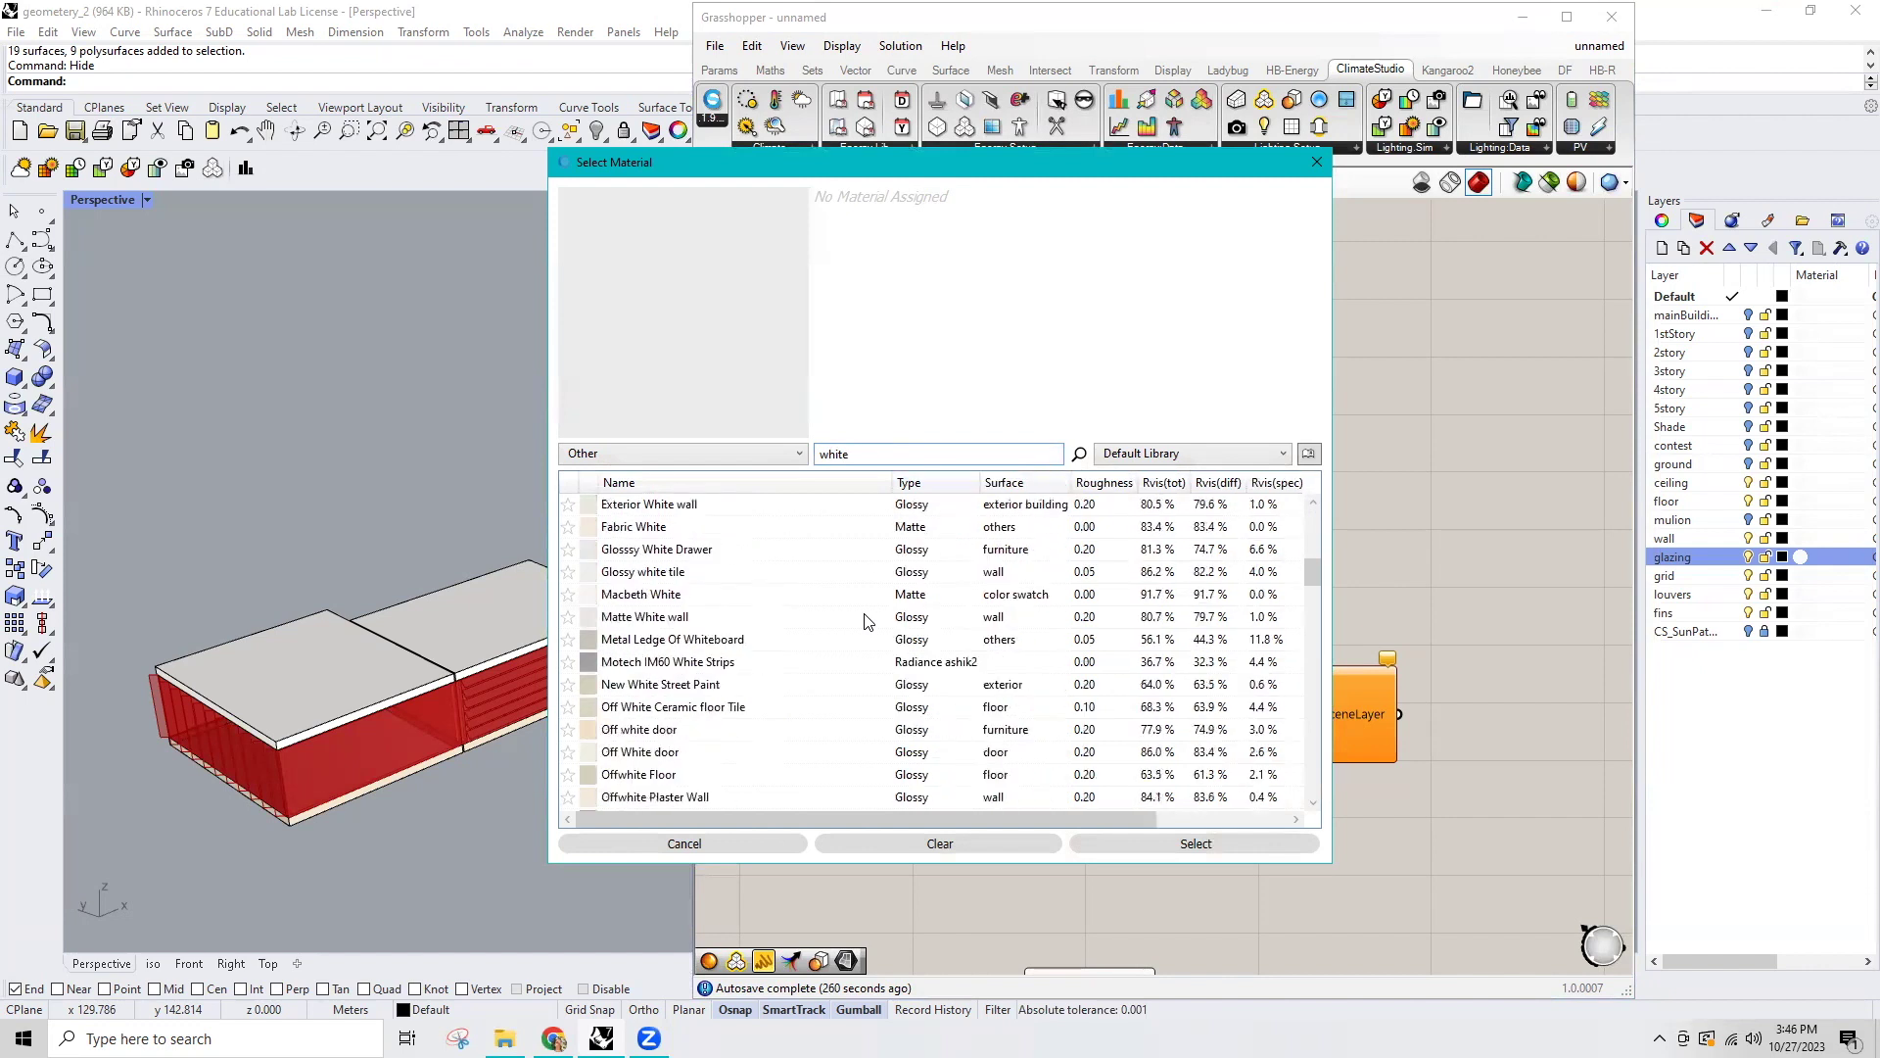
click(696, 752)
scroll(715, 741, down, 3)
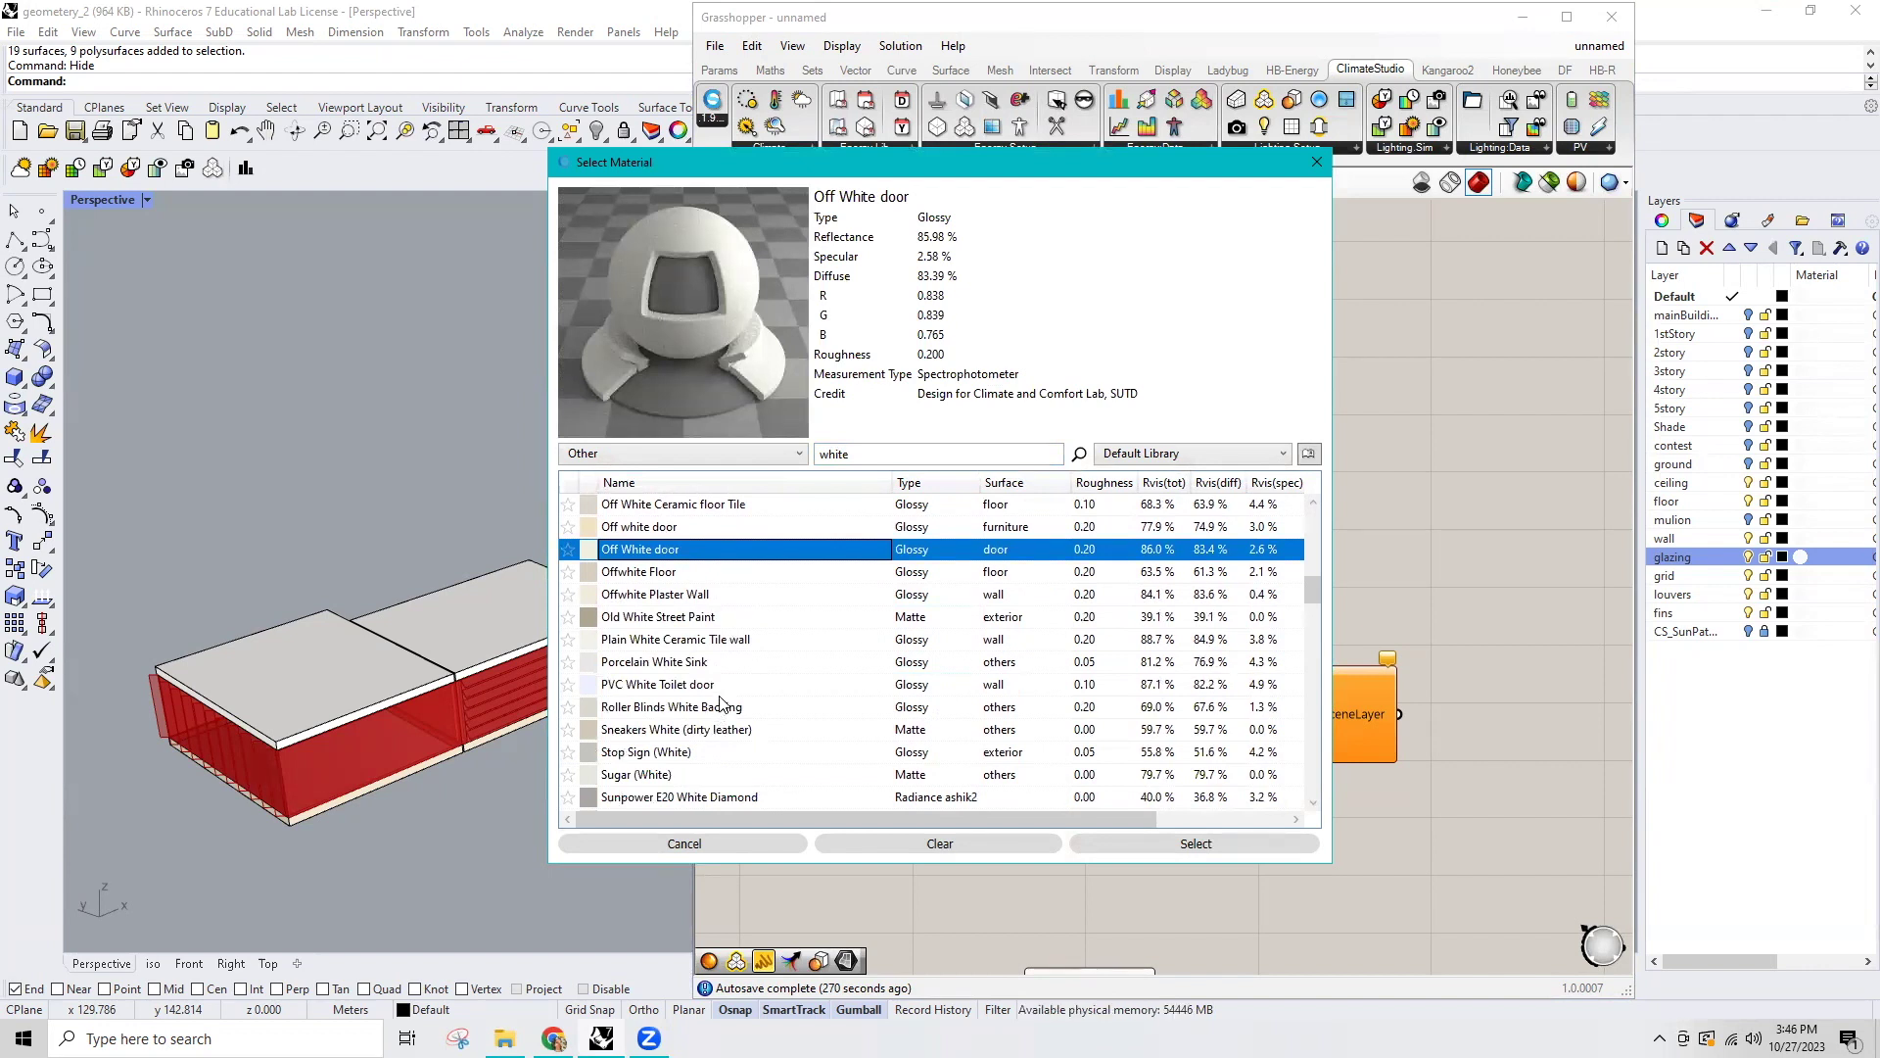
click(743, 643)
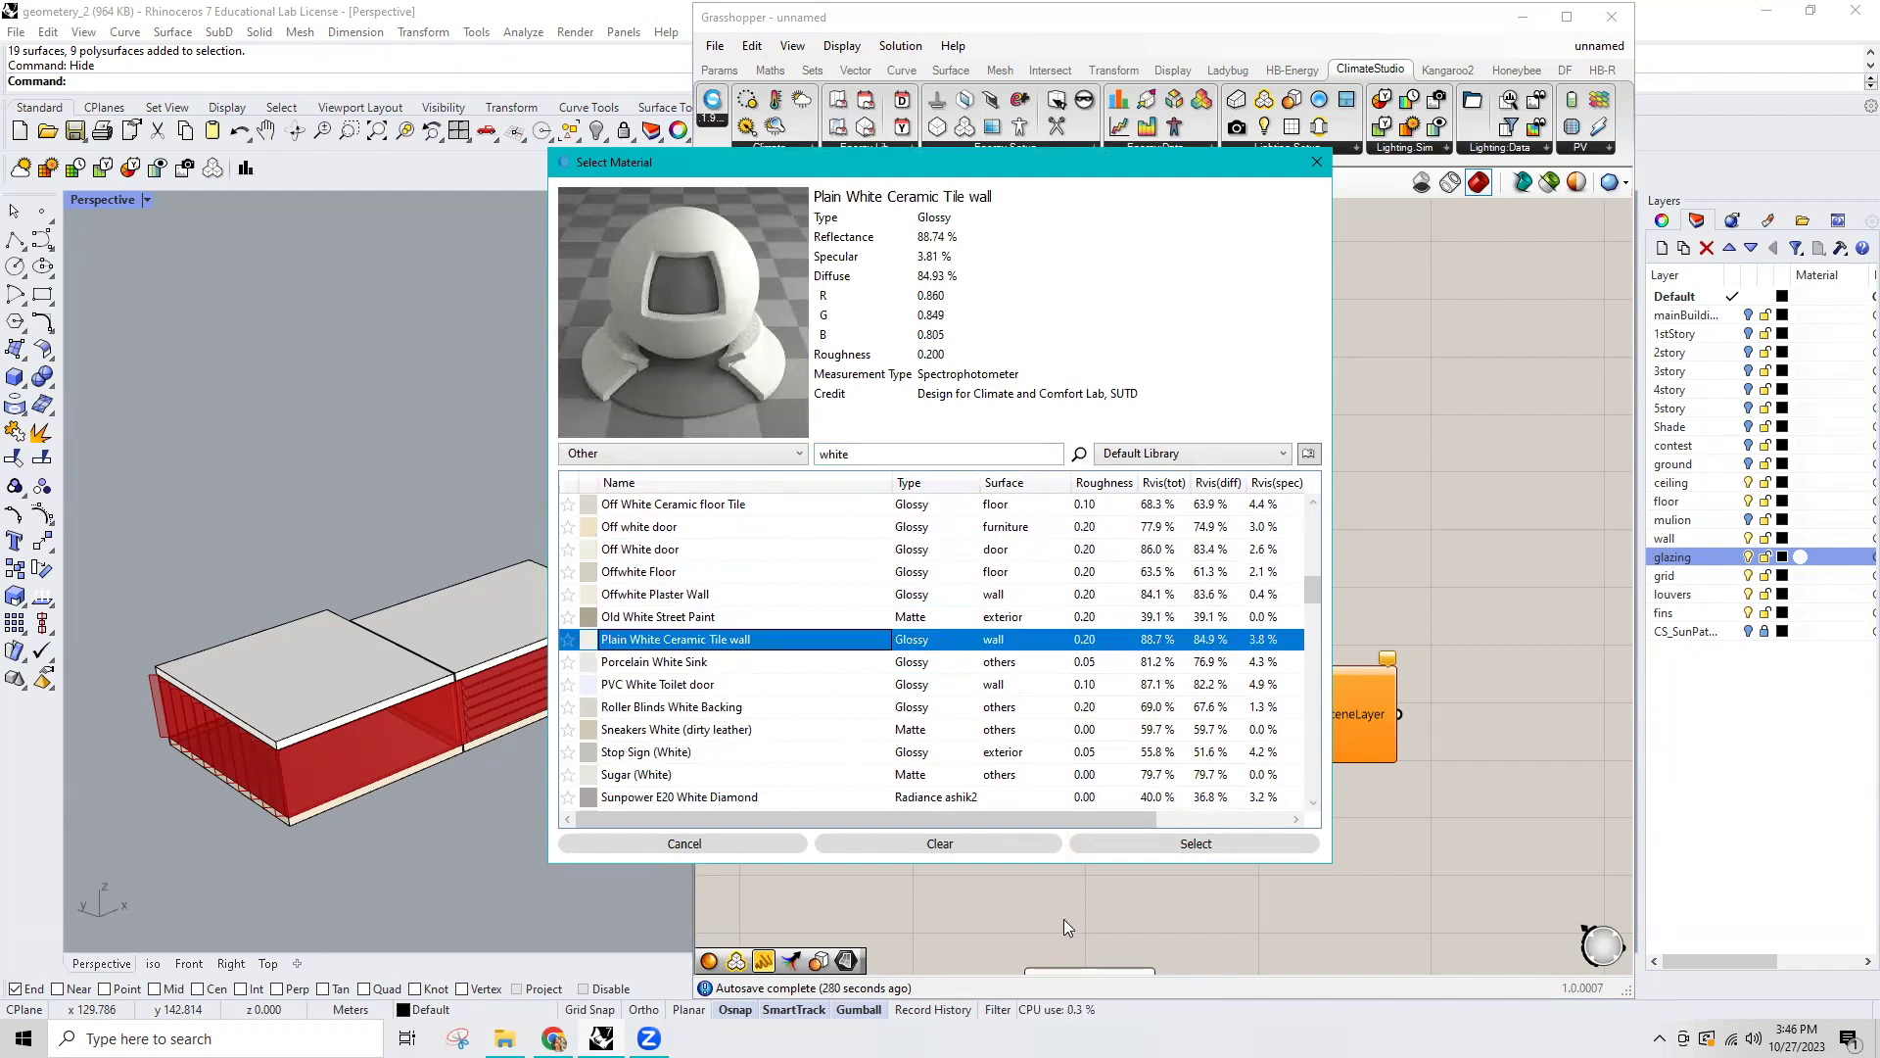
click(1187, 835)
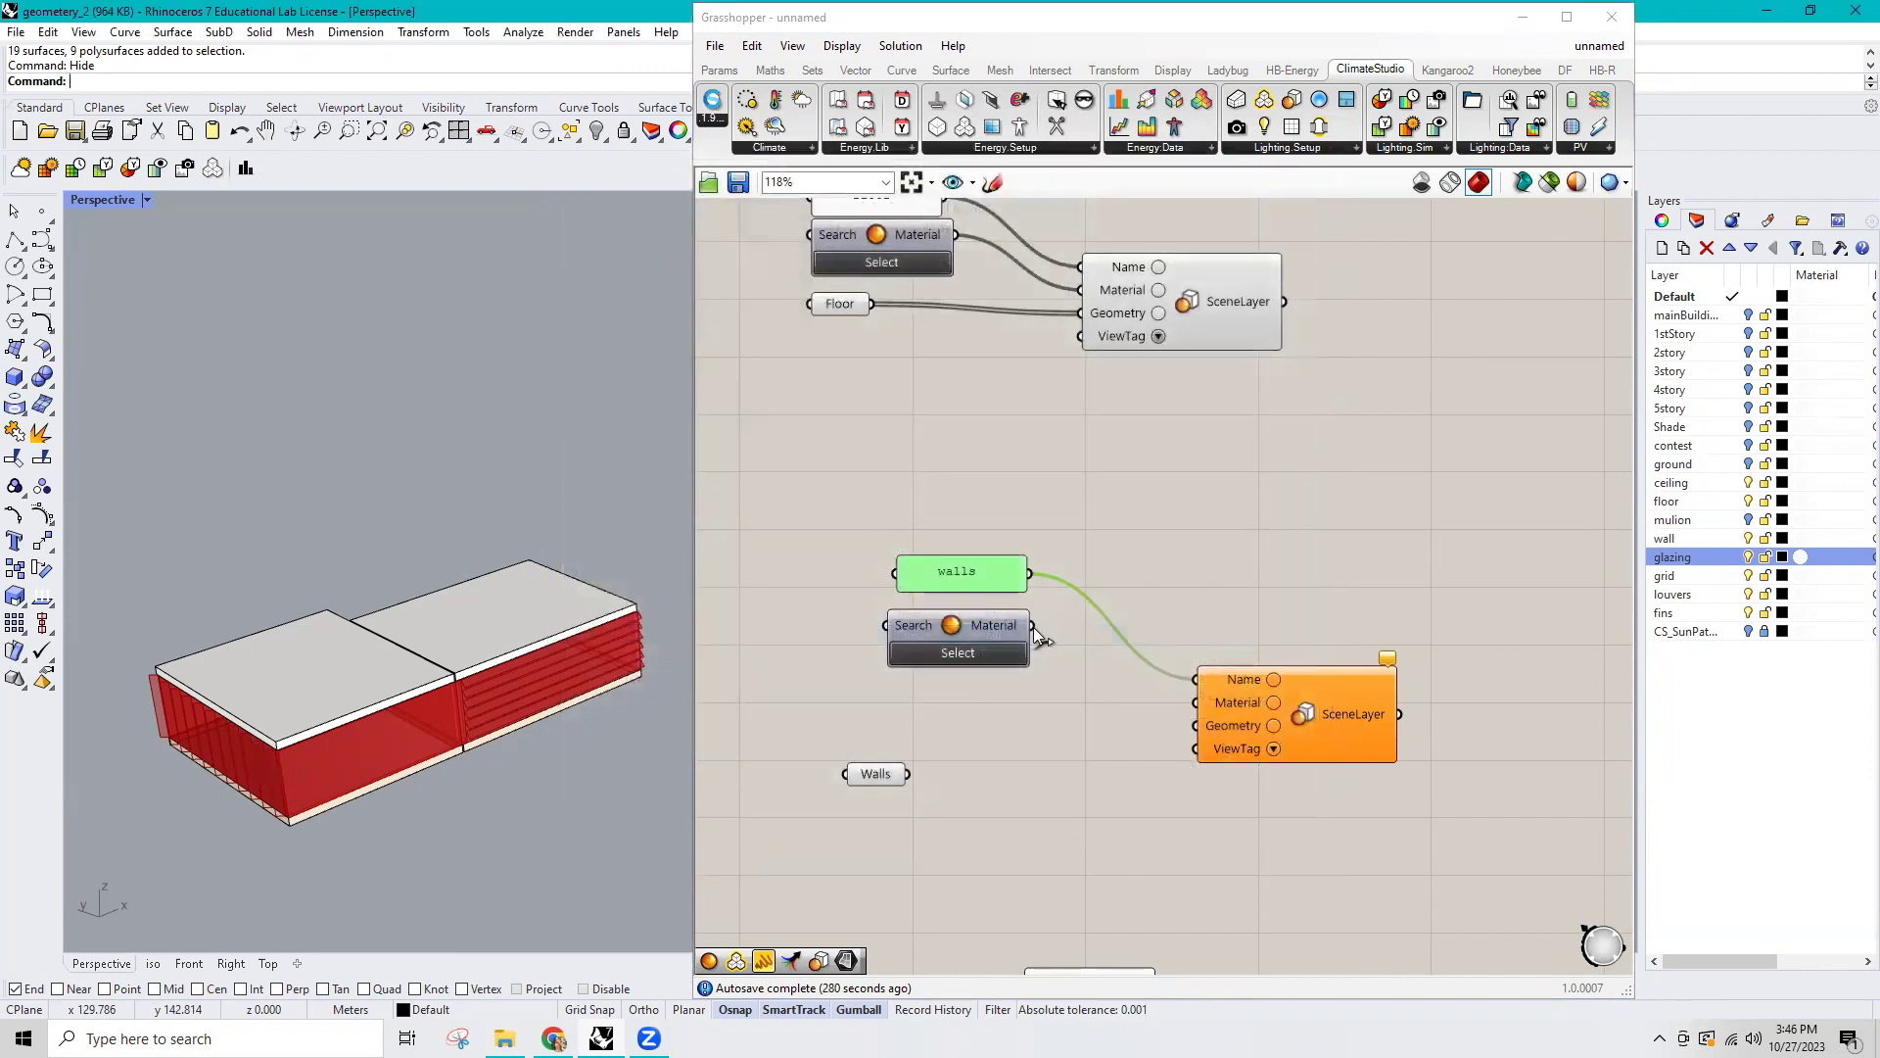
Wire the material and Walls geometry into the walls SceneLayer and delete a ceiling group.
drag(1032, 625, 1194, 702)
drag(908, 774, 1194, 726)
scroll(1069, 717, down, 2)
right_drag(1166, 794, 1177, 618)
scroll(1124, 724, up, 3)
drag(1126, 721, 1586, 499)
key(Delete)
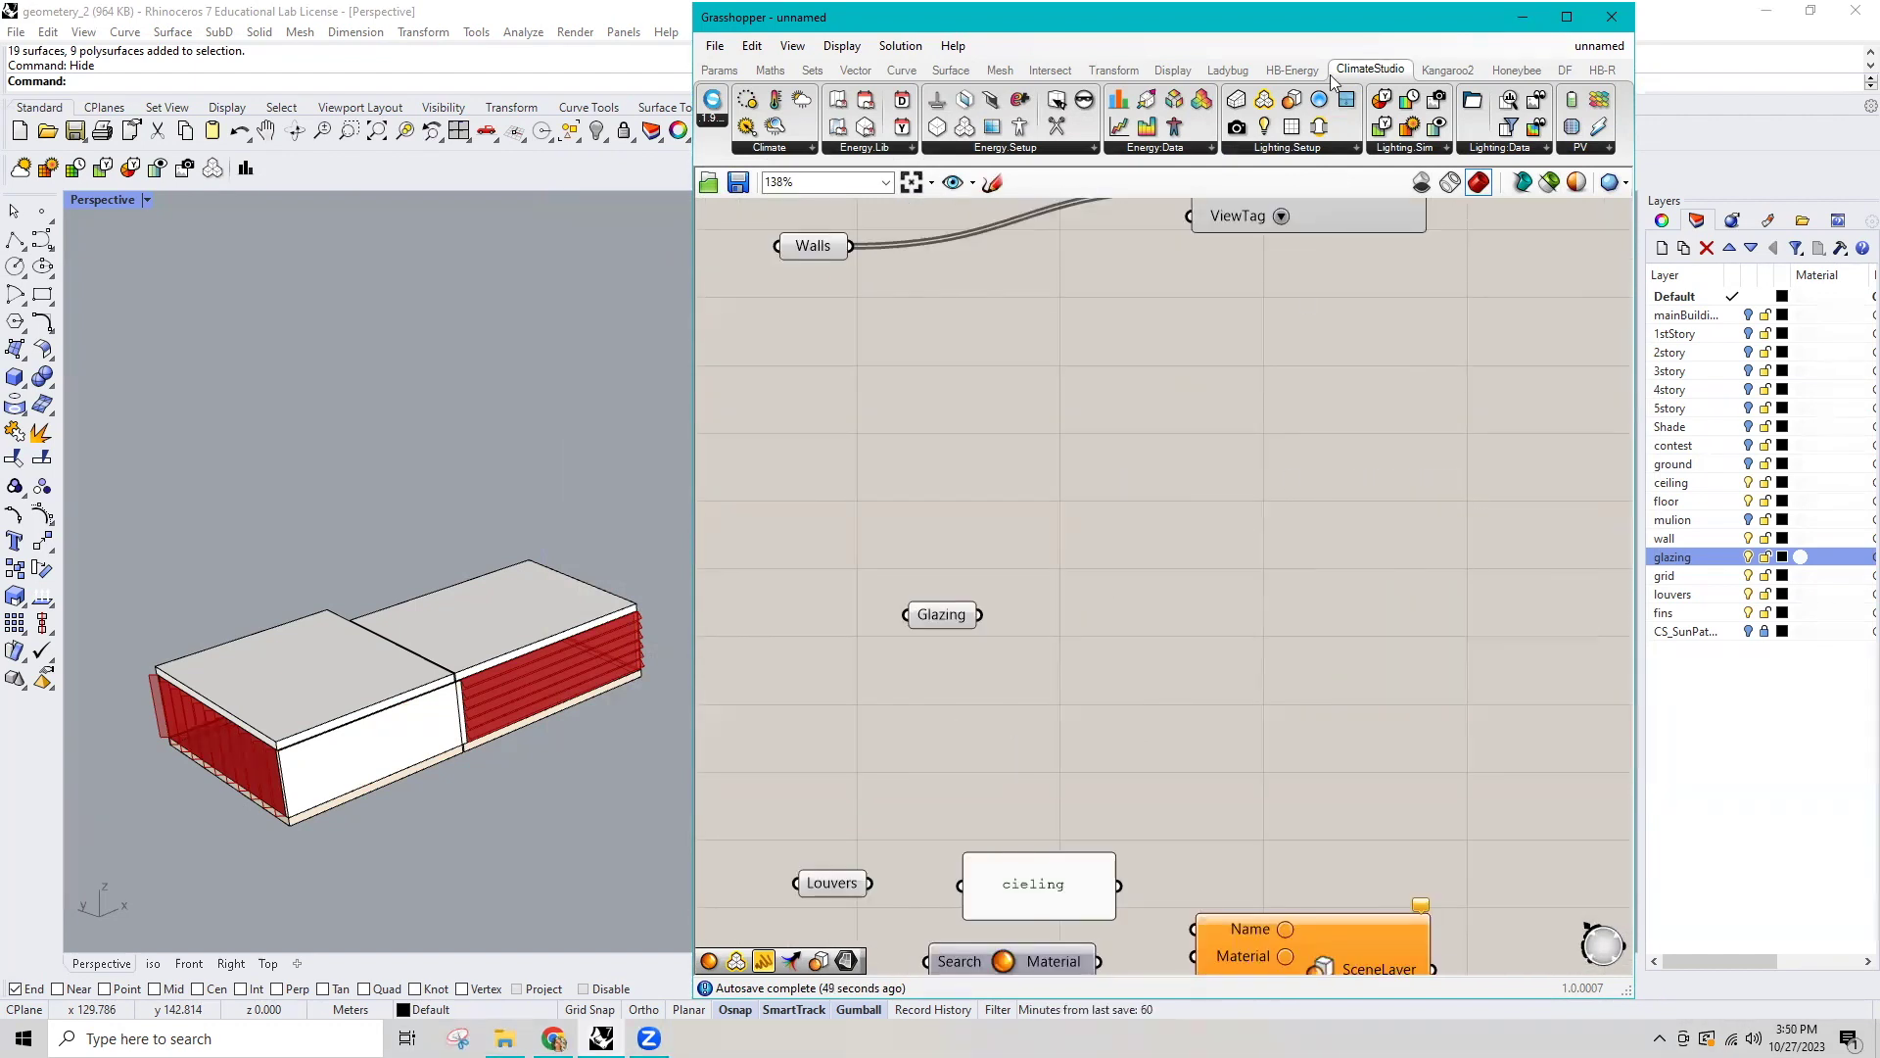
Add Construct CS Window, Get CS GlazingAssembly and Get CS WovenShade from Lighting.Setup.
click(1353, 153)
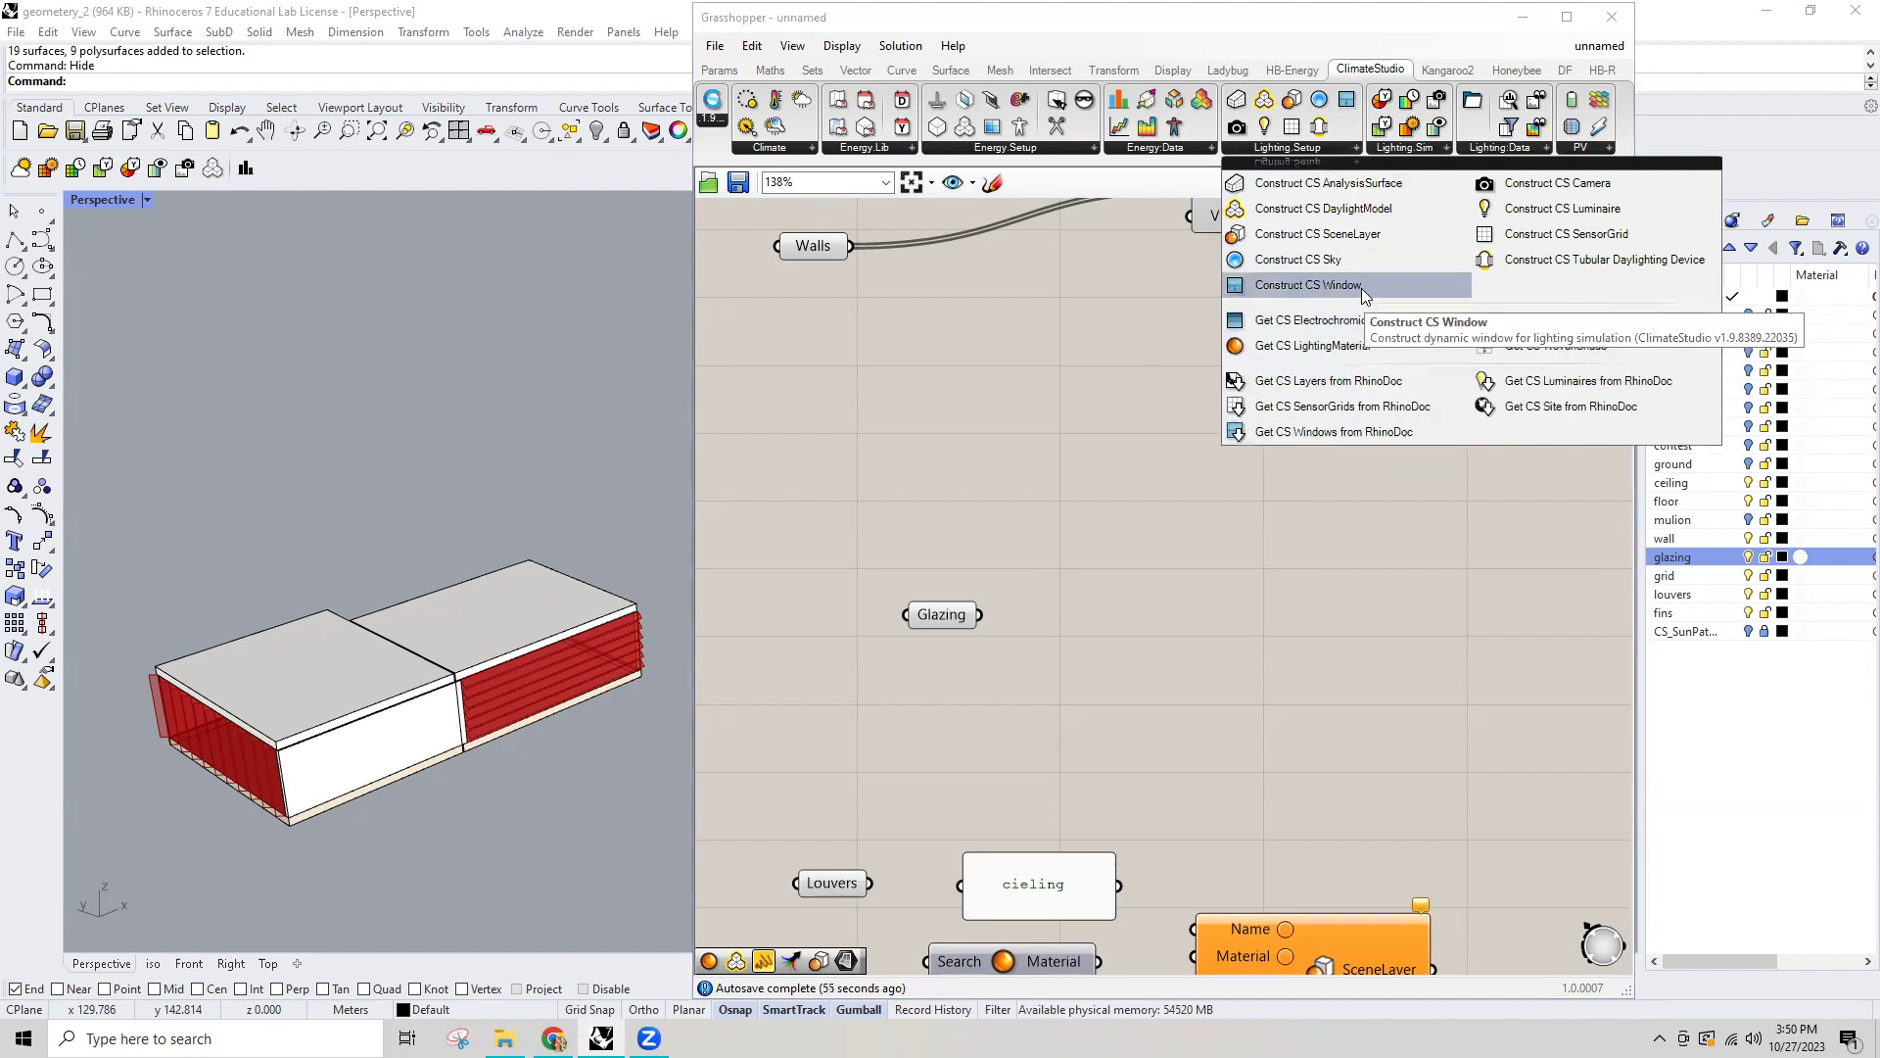
mouse_move(1362, 293)
mouse_down()
mouse_move(1386, 522)
mouse_move(1461, 574)
mouse_up()
click(1344, 150)
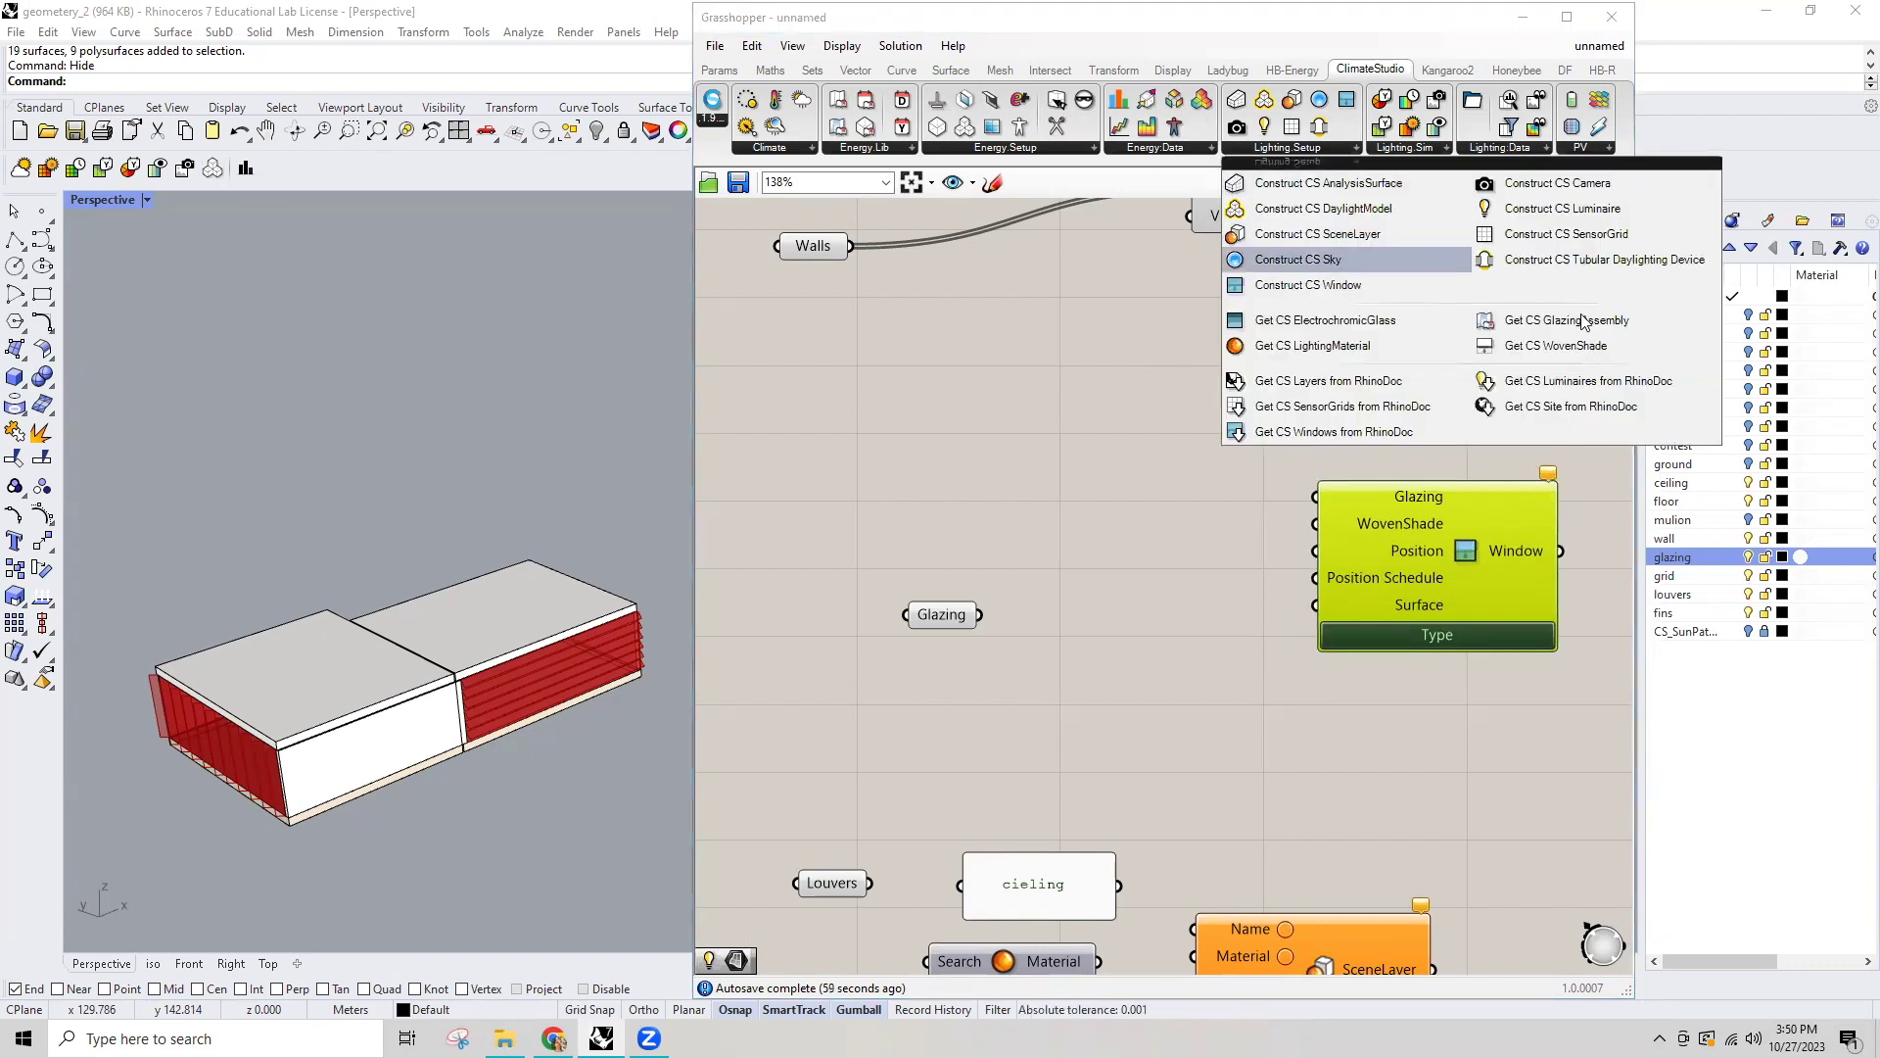
drag(1584, 323, 1198, 430)
click(1299, 153)
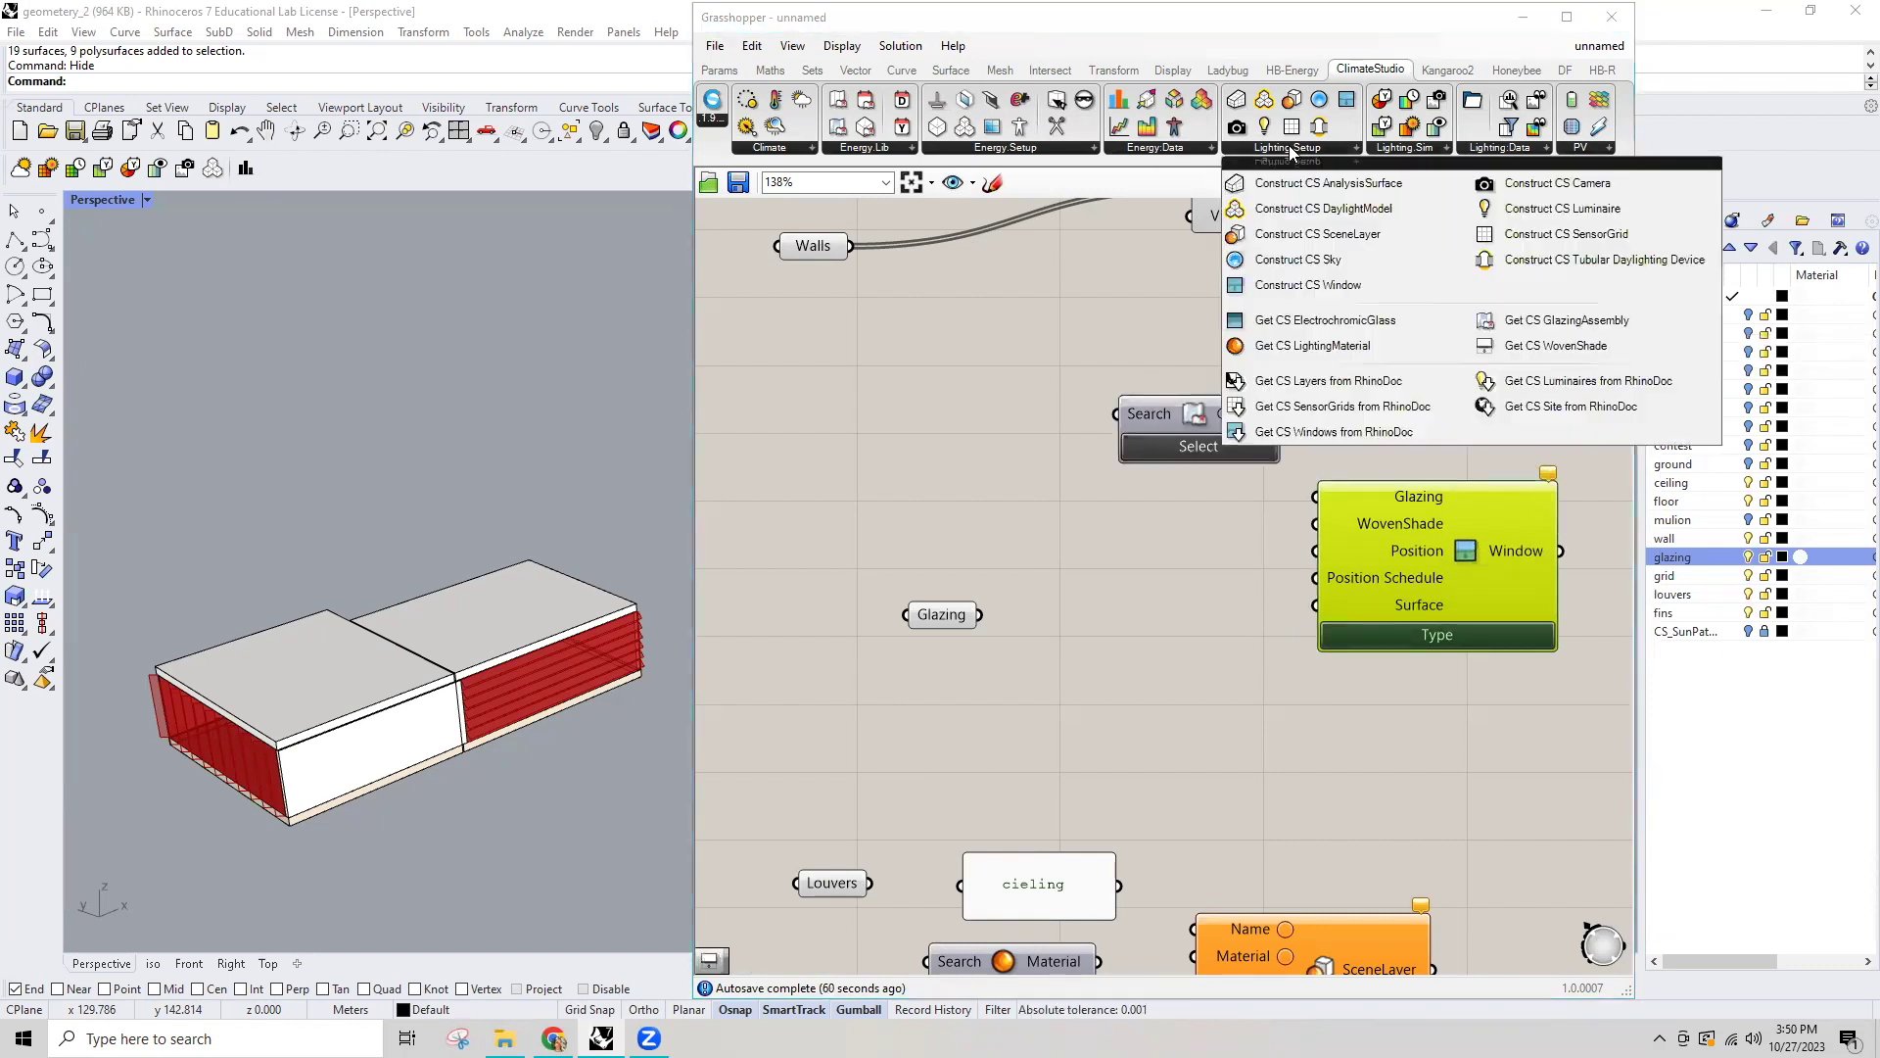
drag(1557, 346, 1109, 553)
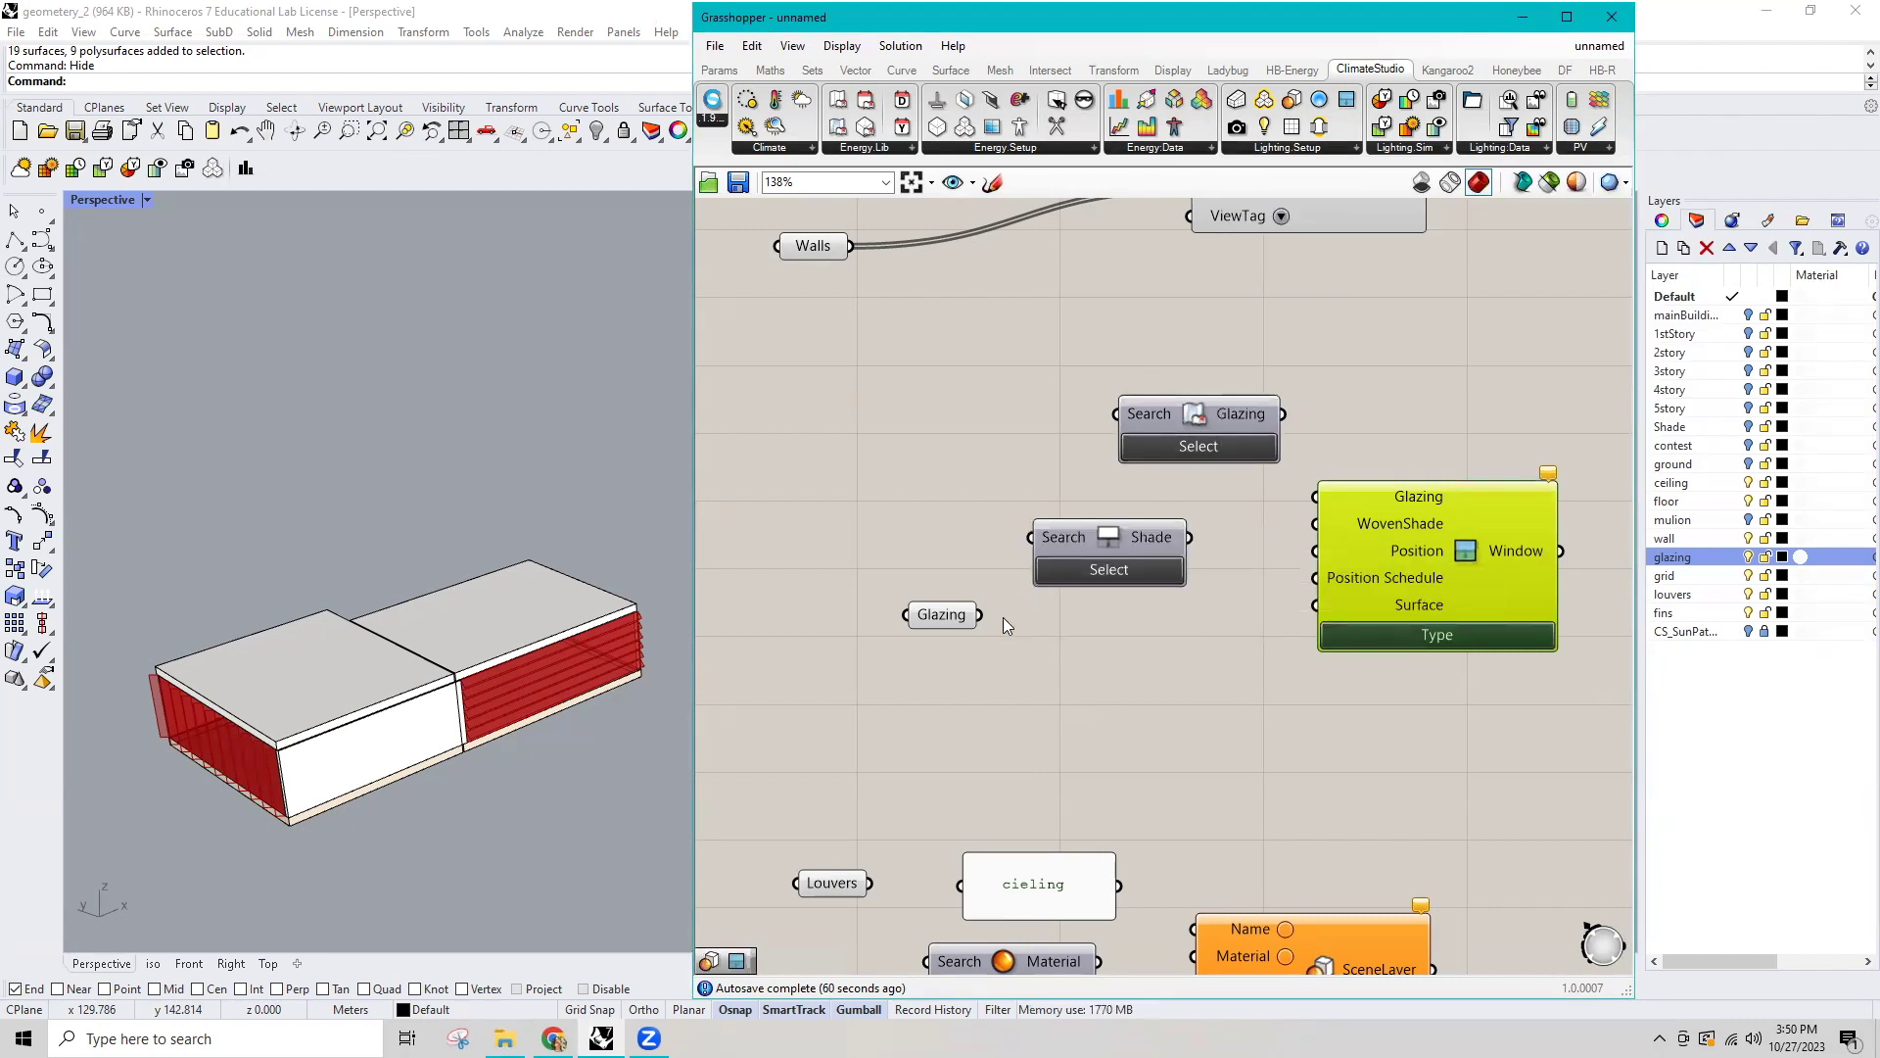
Wire the Glazing geometry to the Window Surface input and rearrange the nearby components.
drag(982, 615, 1315, 603)
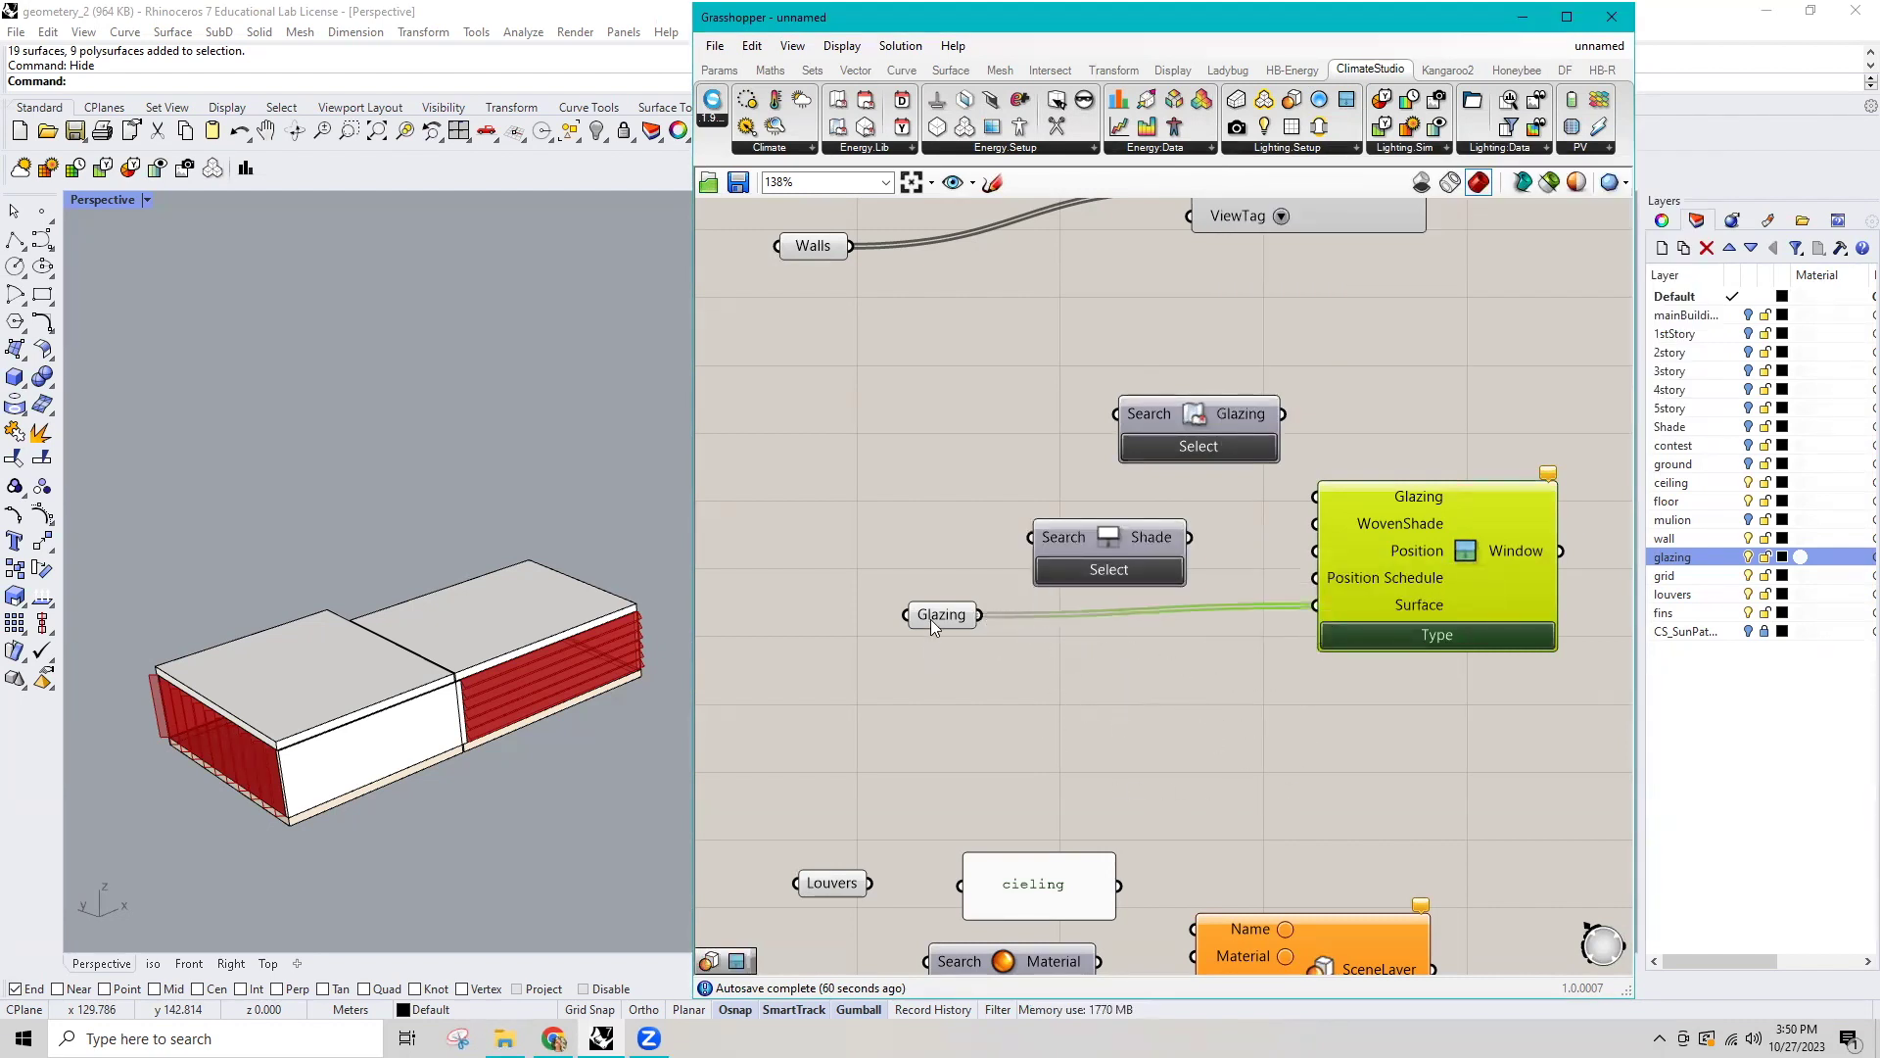
drag(937, 612, 1005, 677)
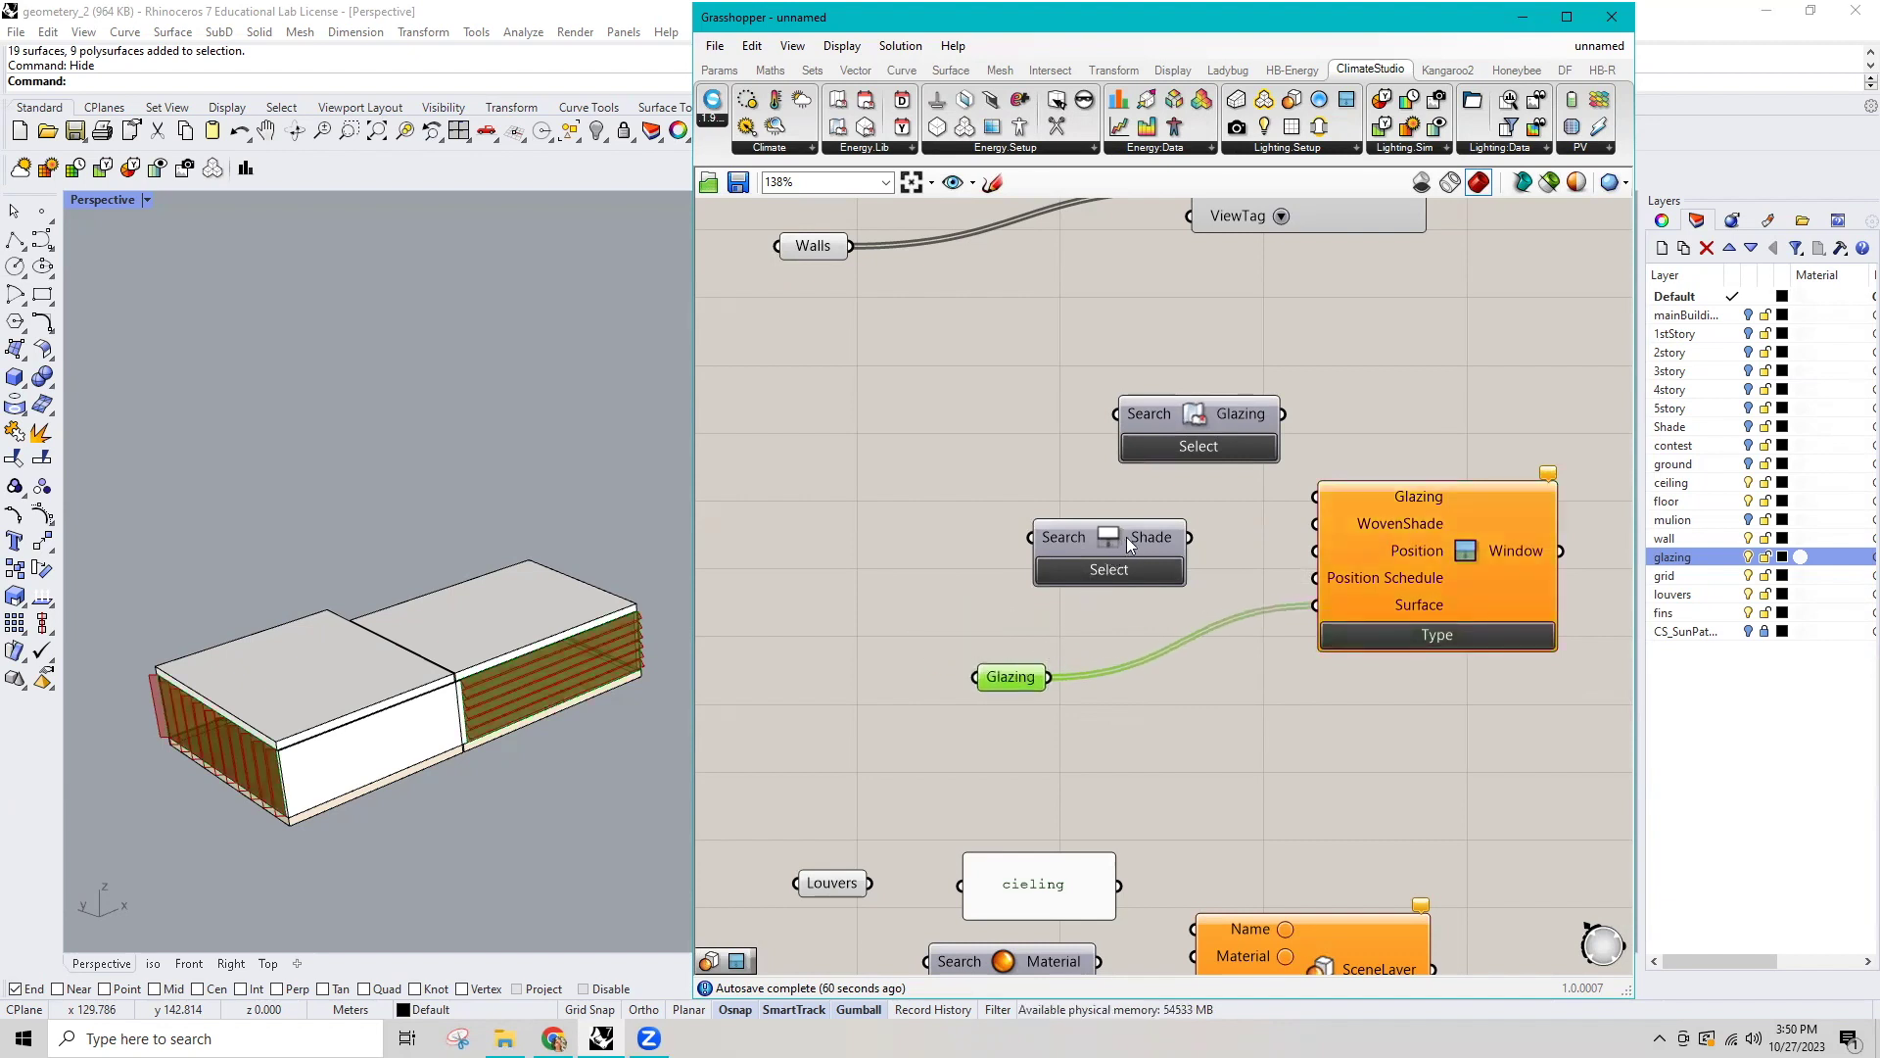
drag(1051, 550, 1011, 560)
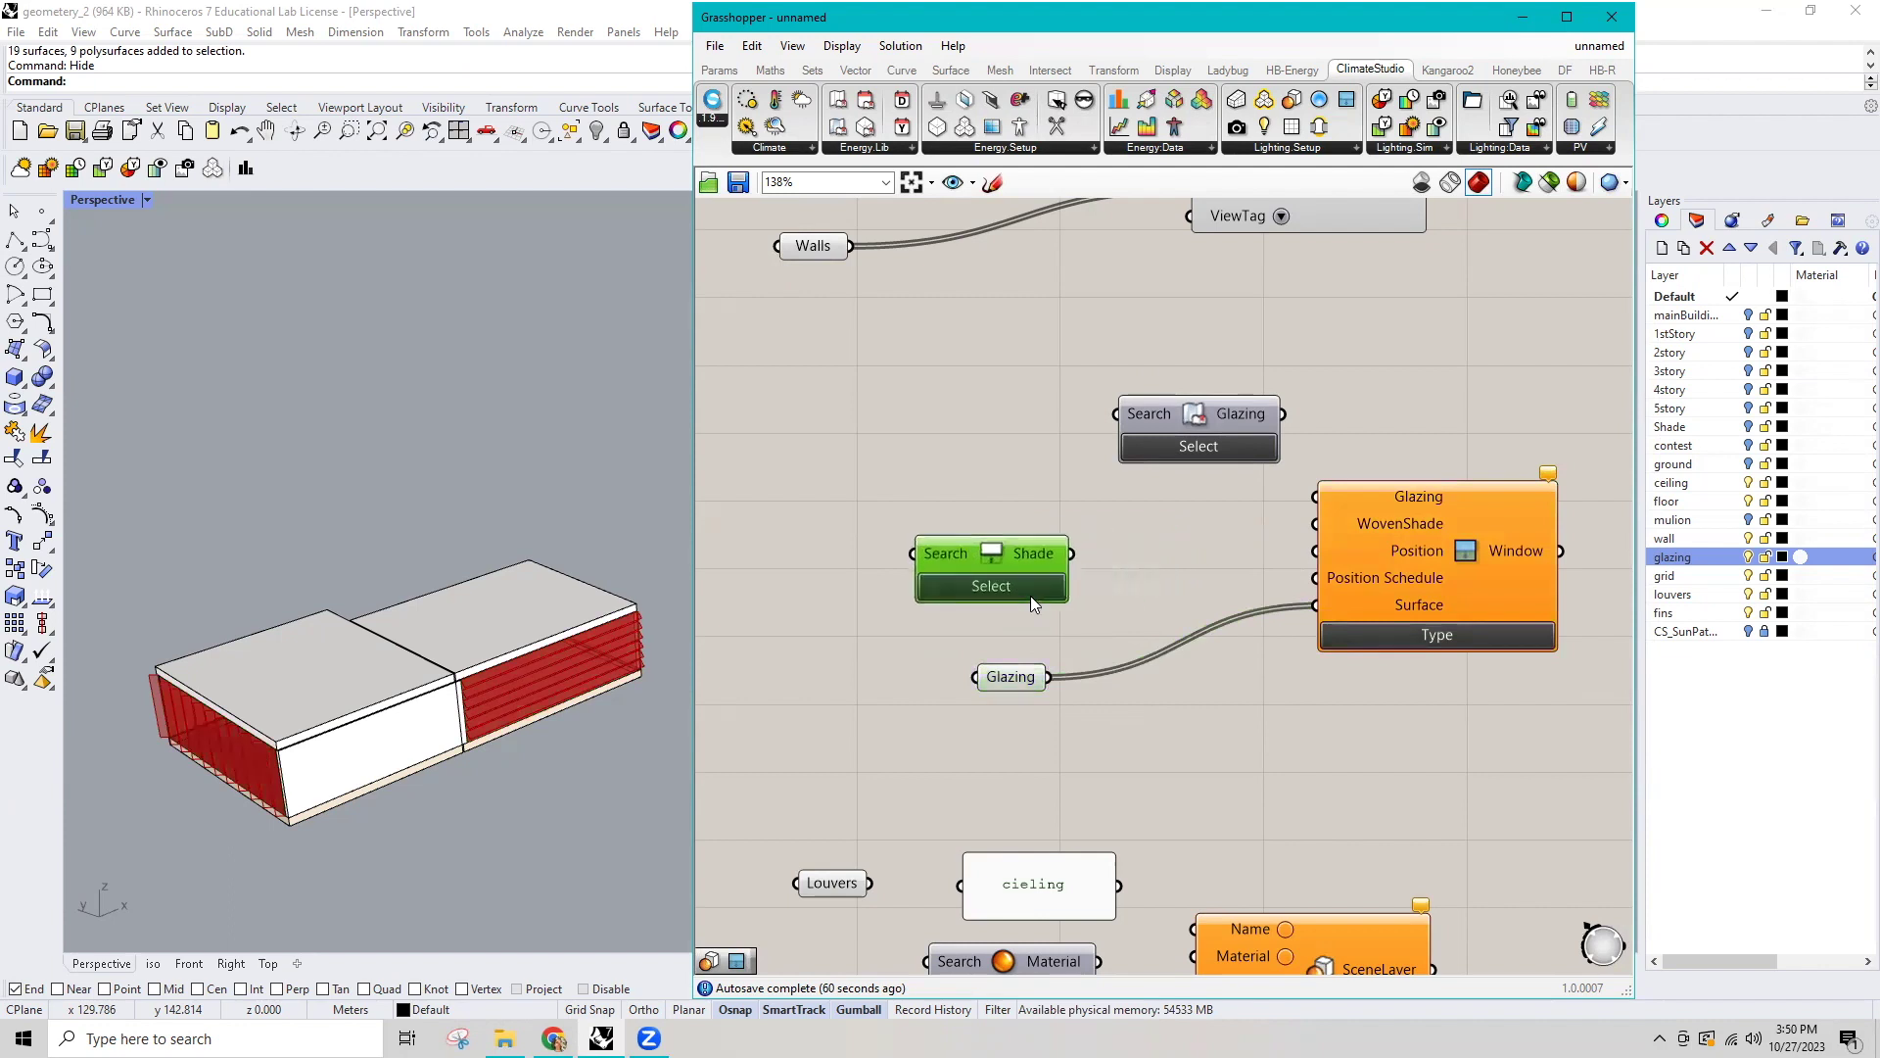
click(1028, 583)
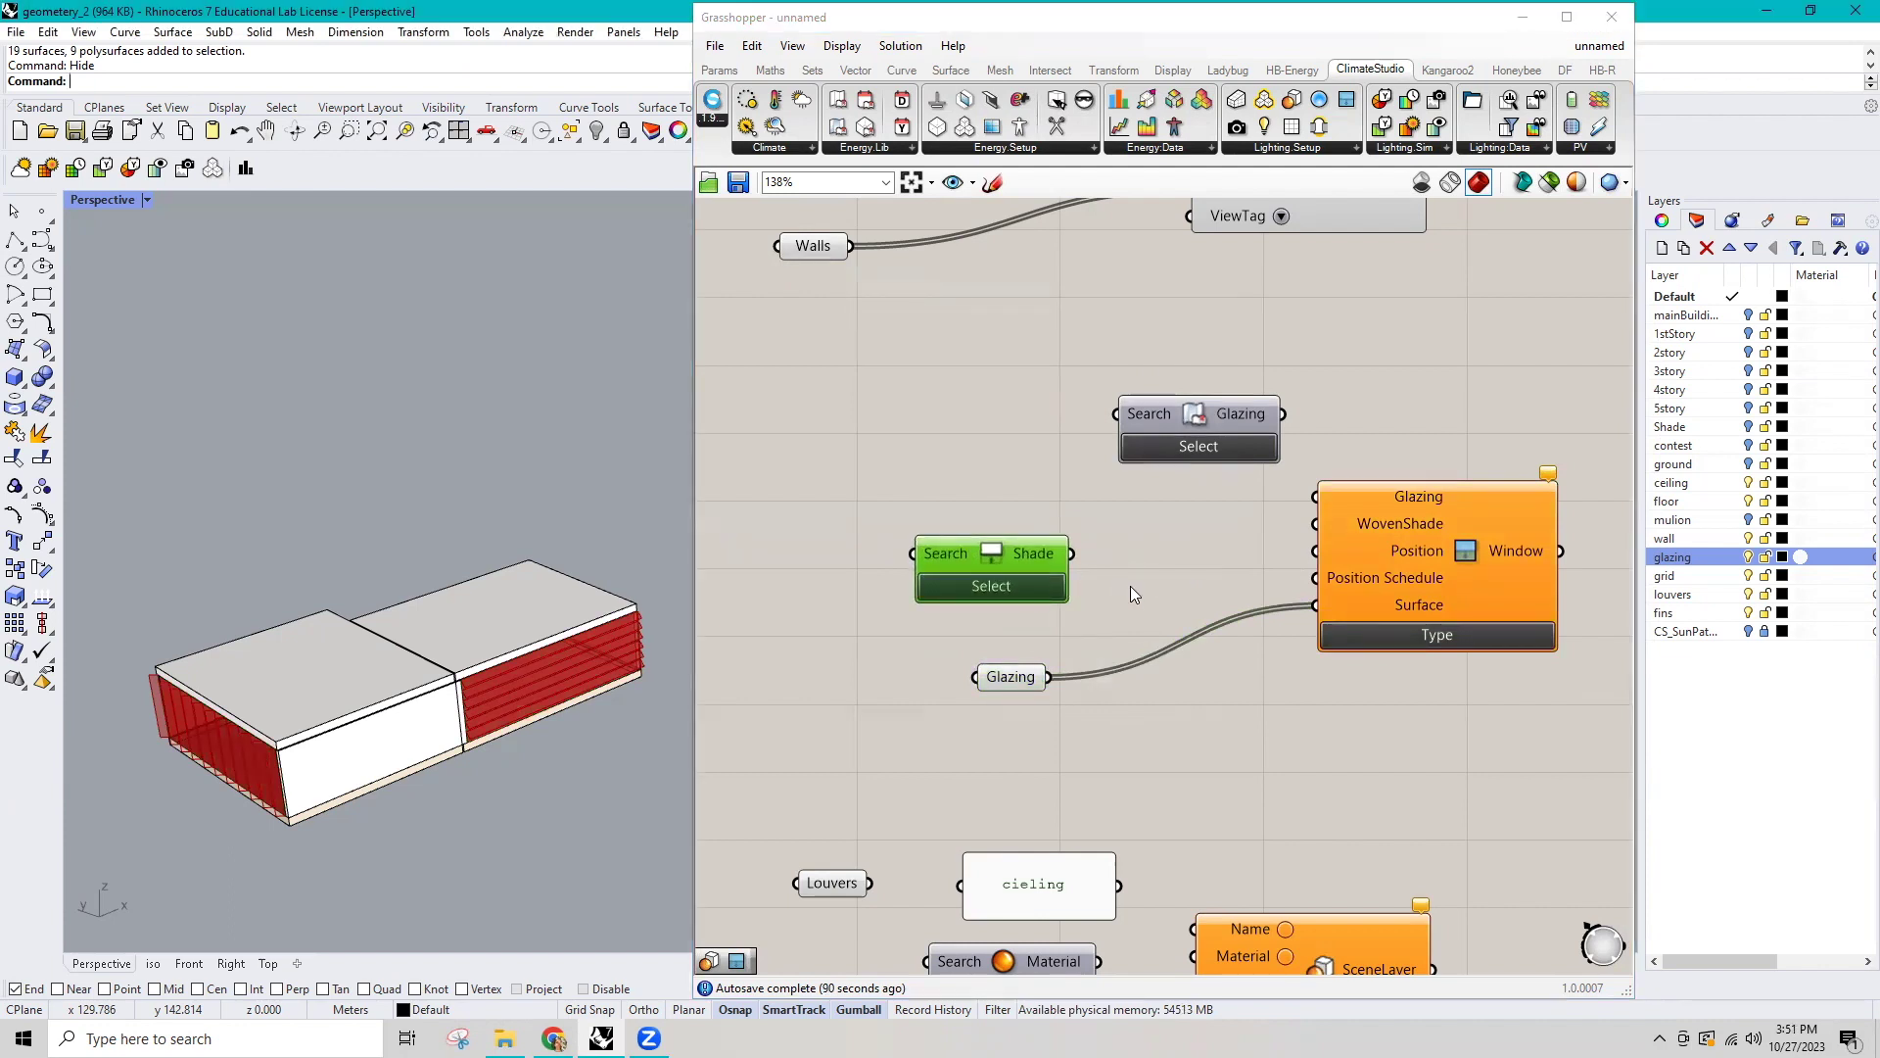
Set the window Type to No Shading and delete the WovenShade picker.
click(1499, 633)
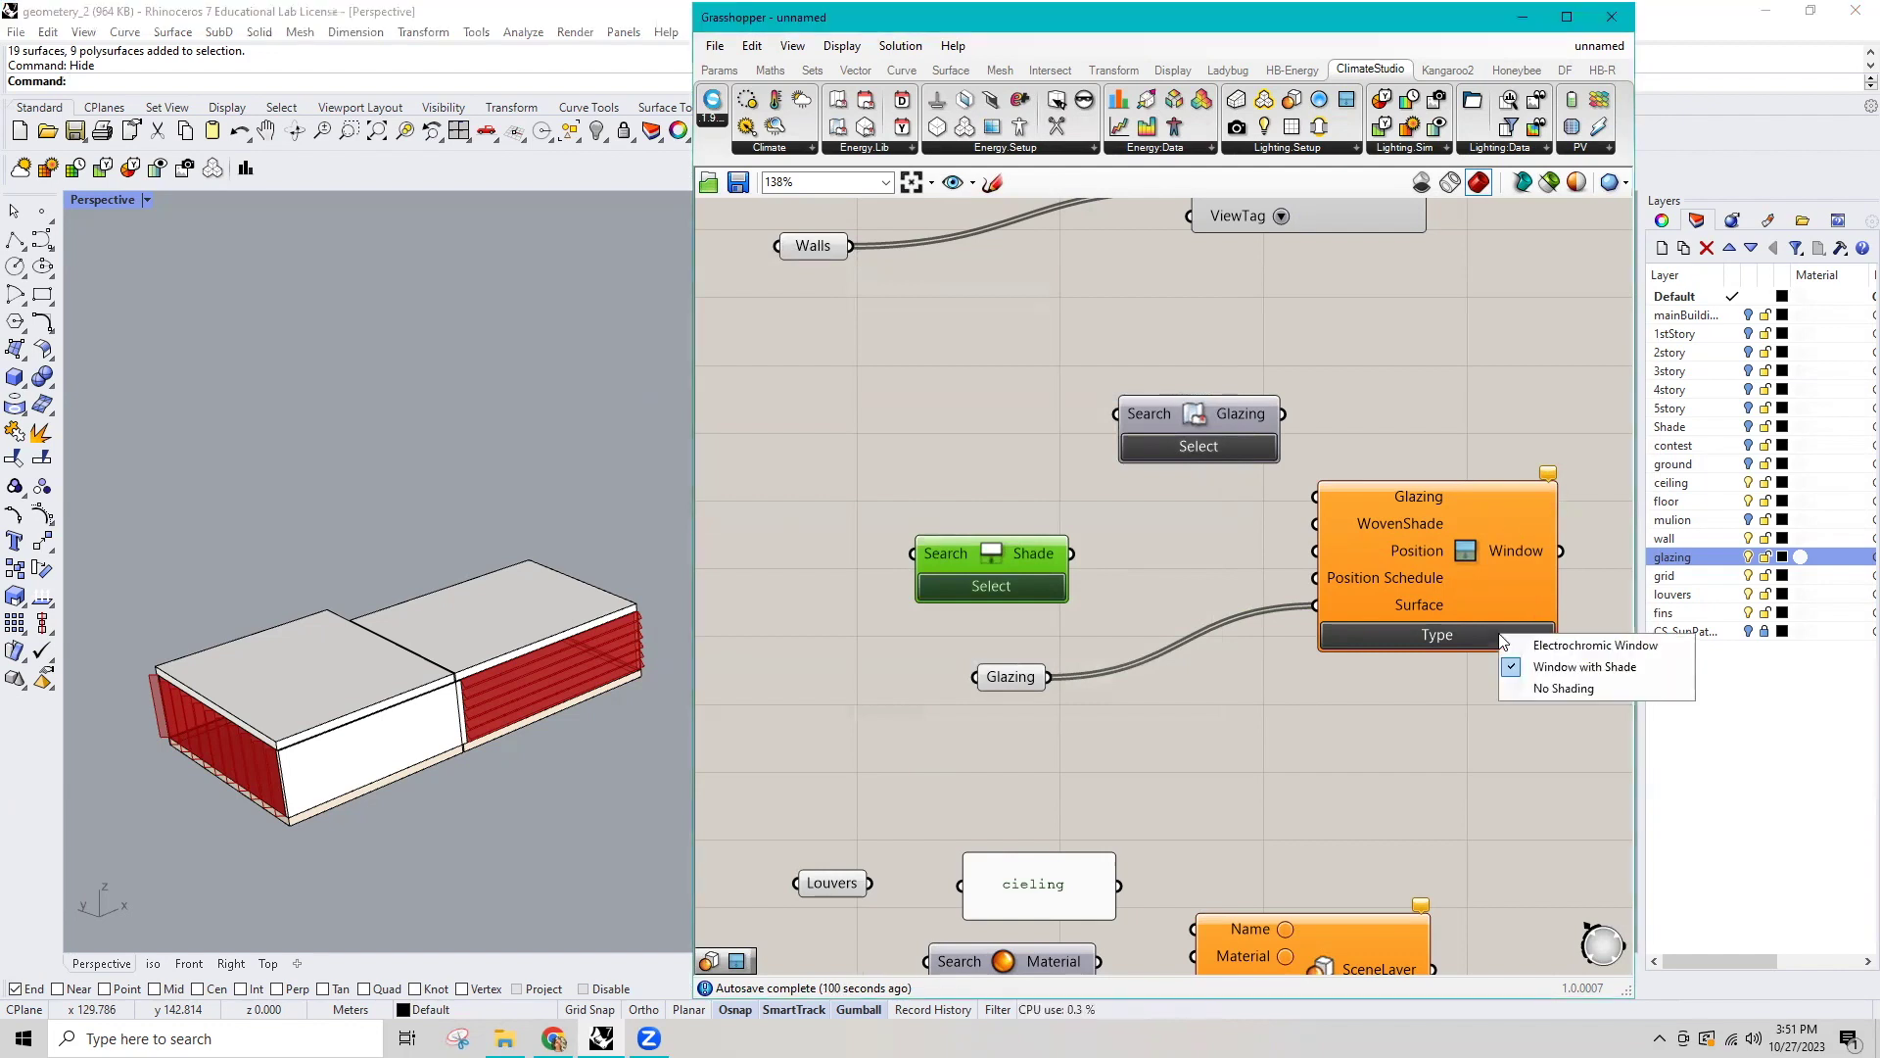
click(1559, 691)
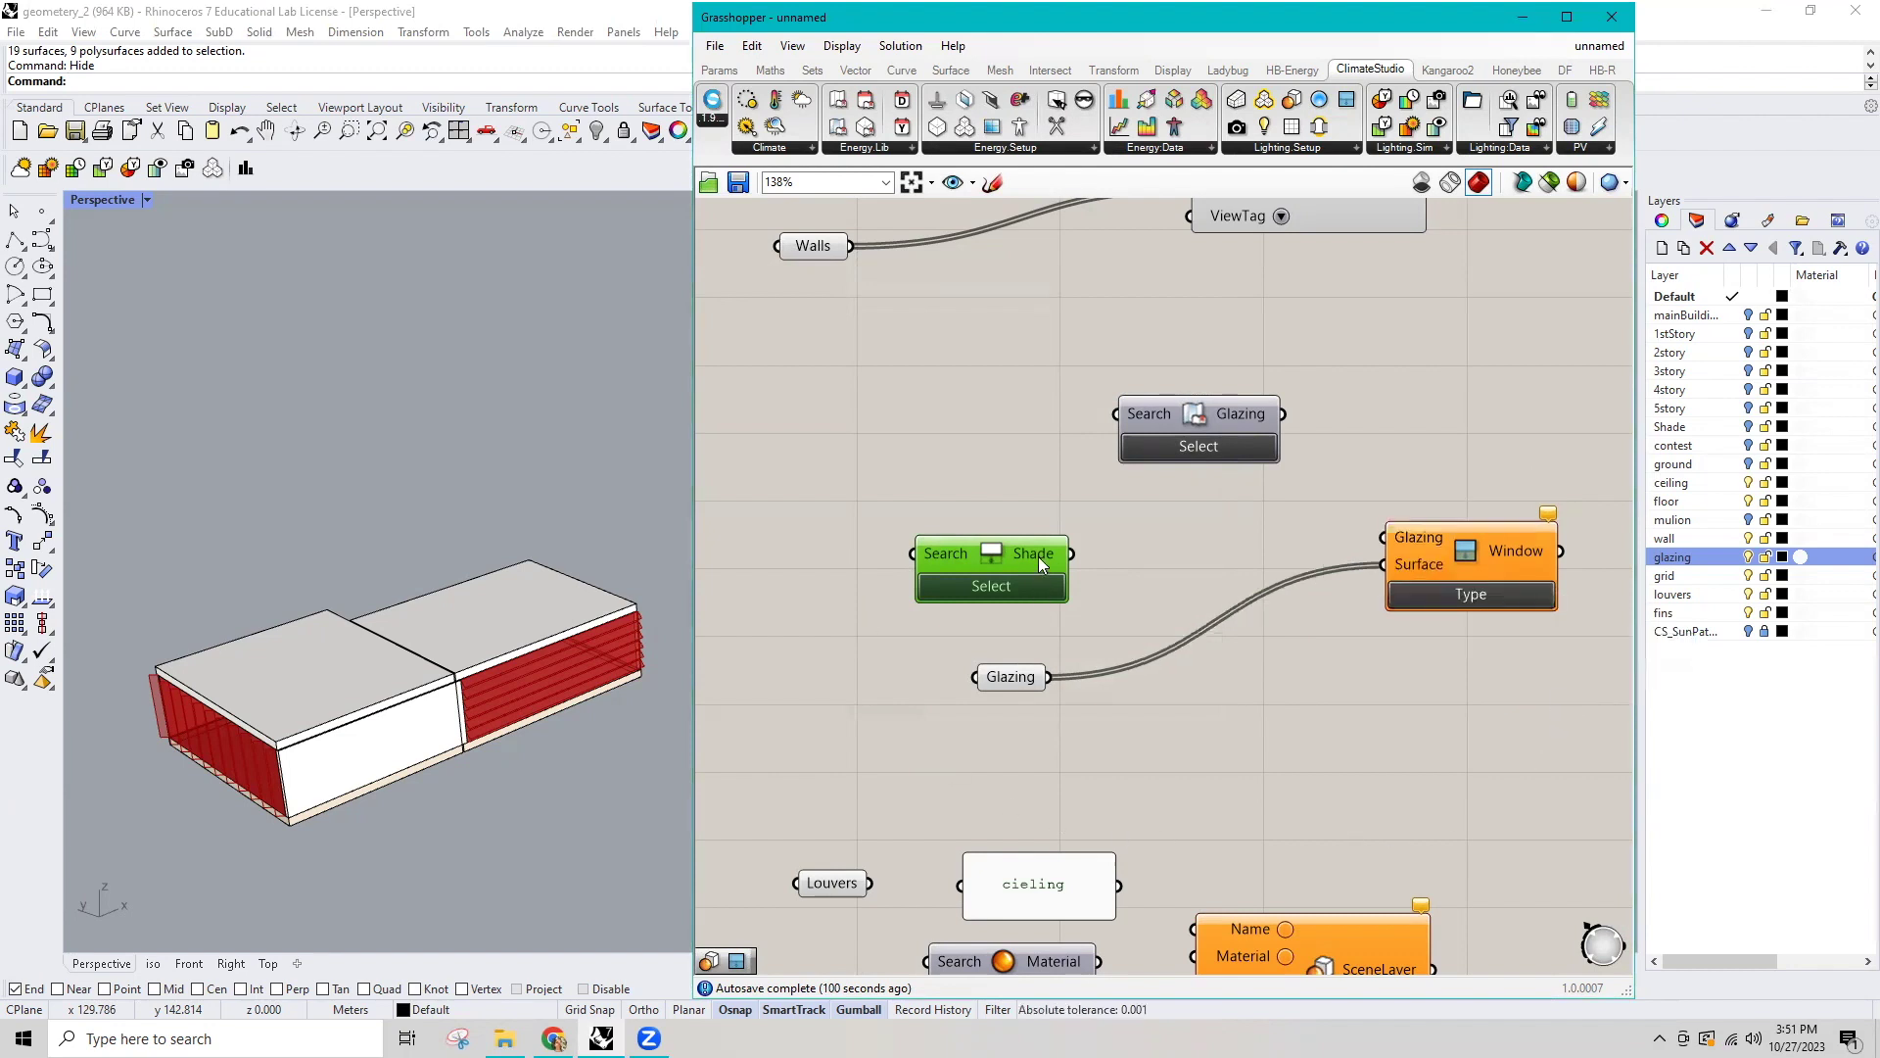
key(Delete)
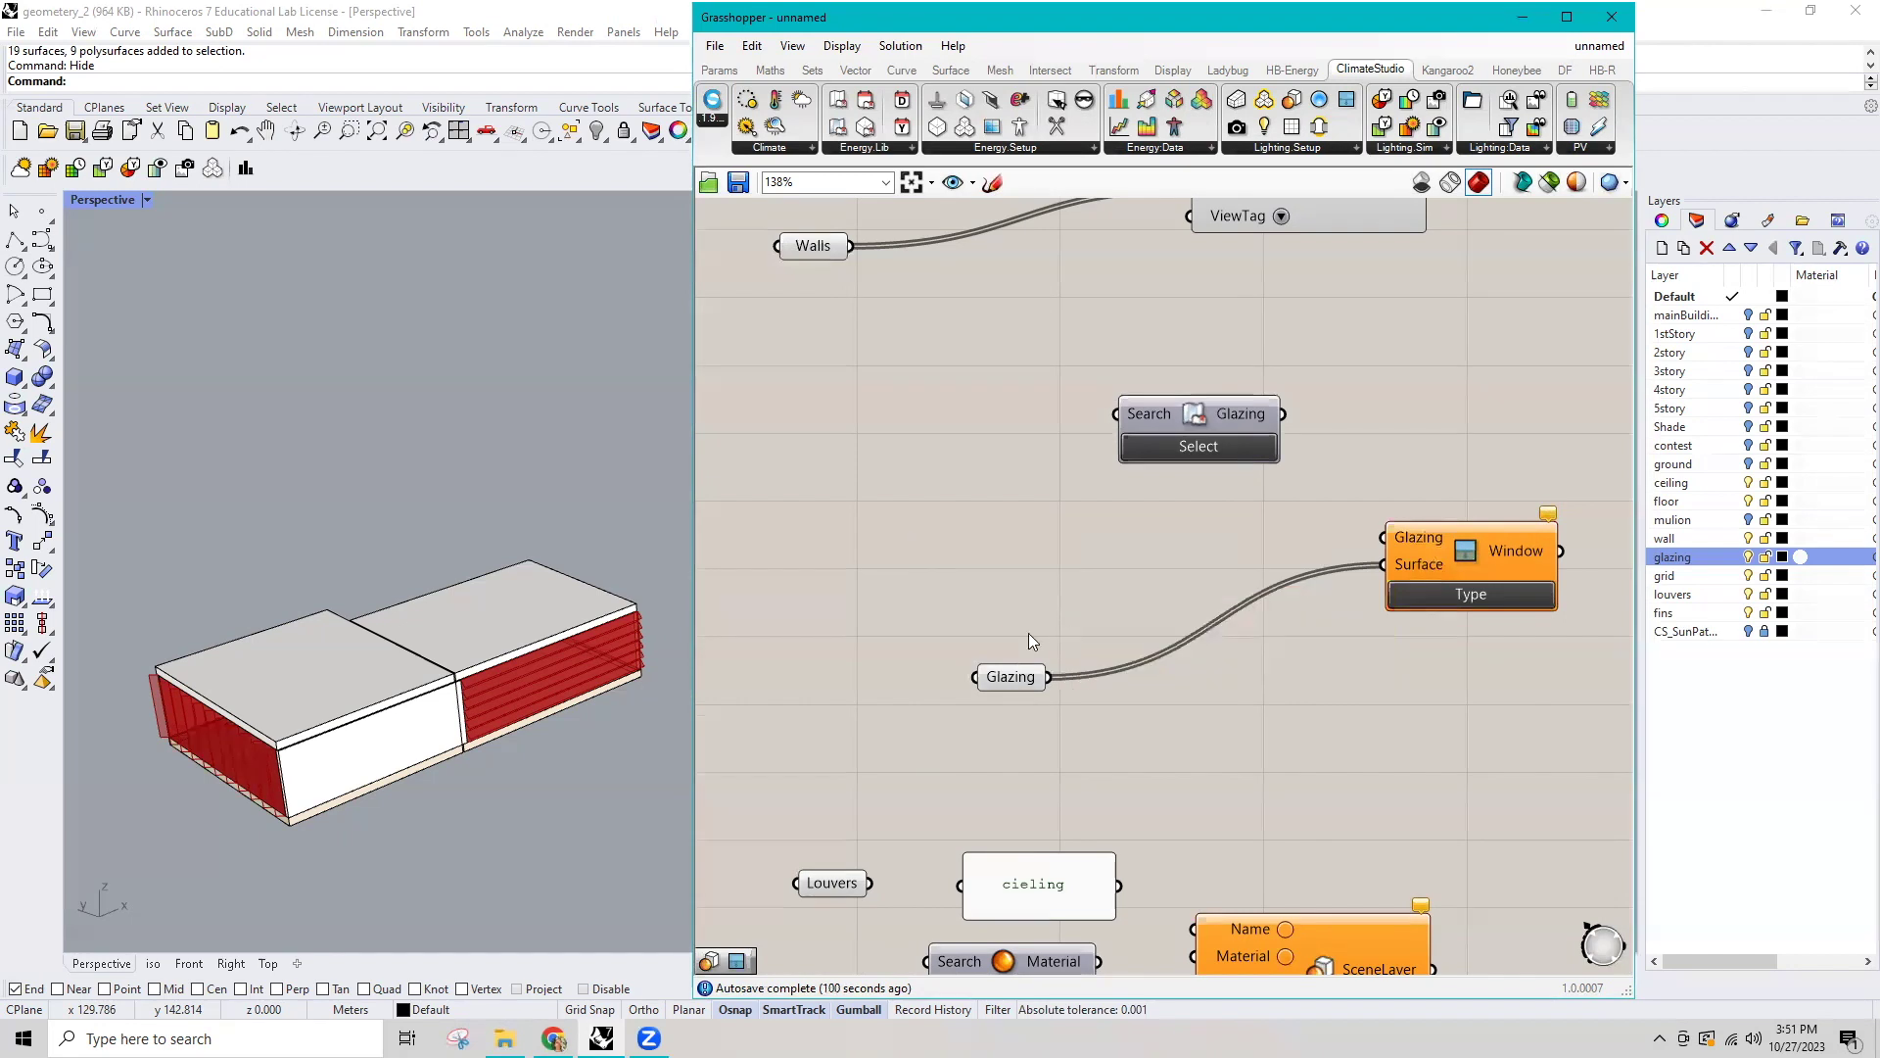
Choose Sungate 400 (2) - Clear (Argon) in the glazing assembly picker.
click(1234, 440)
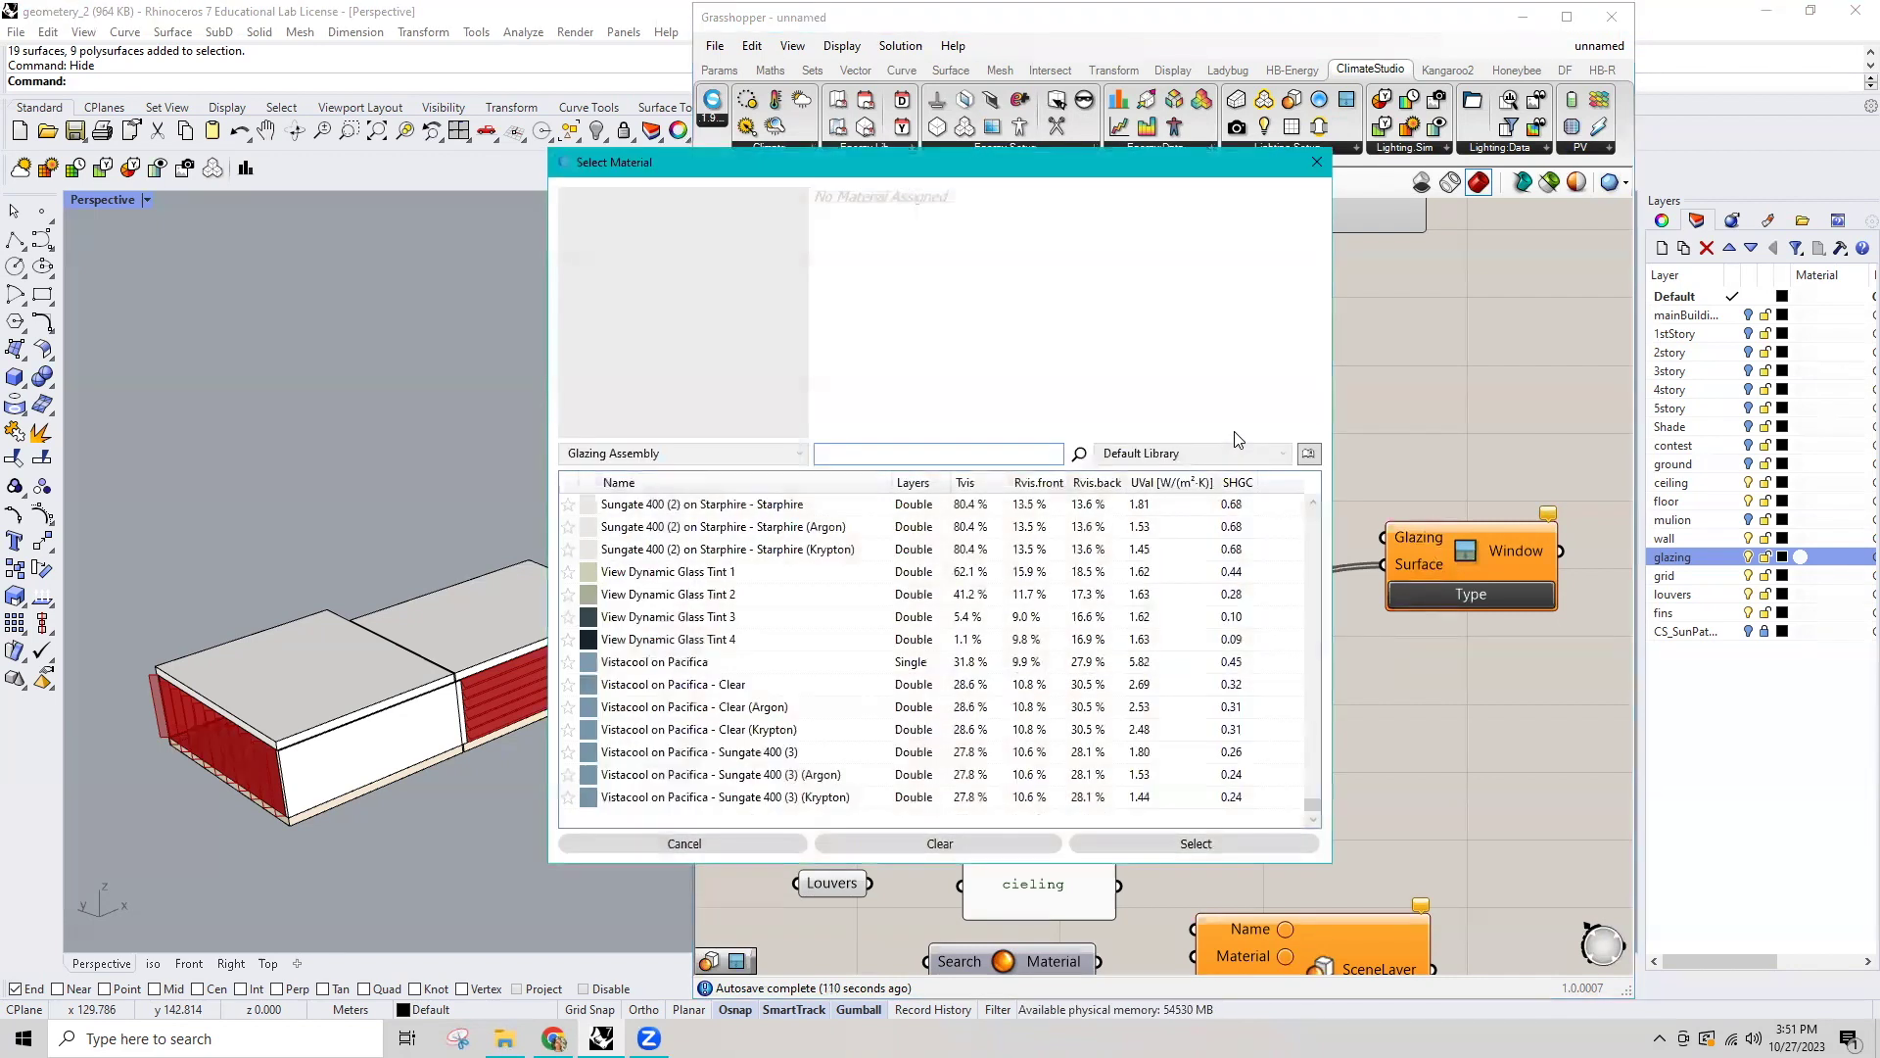
click(734, 702)
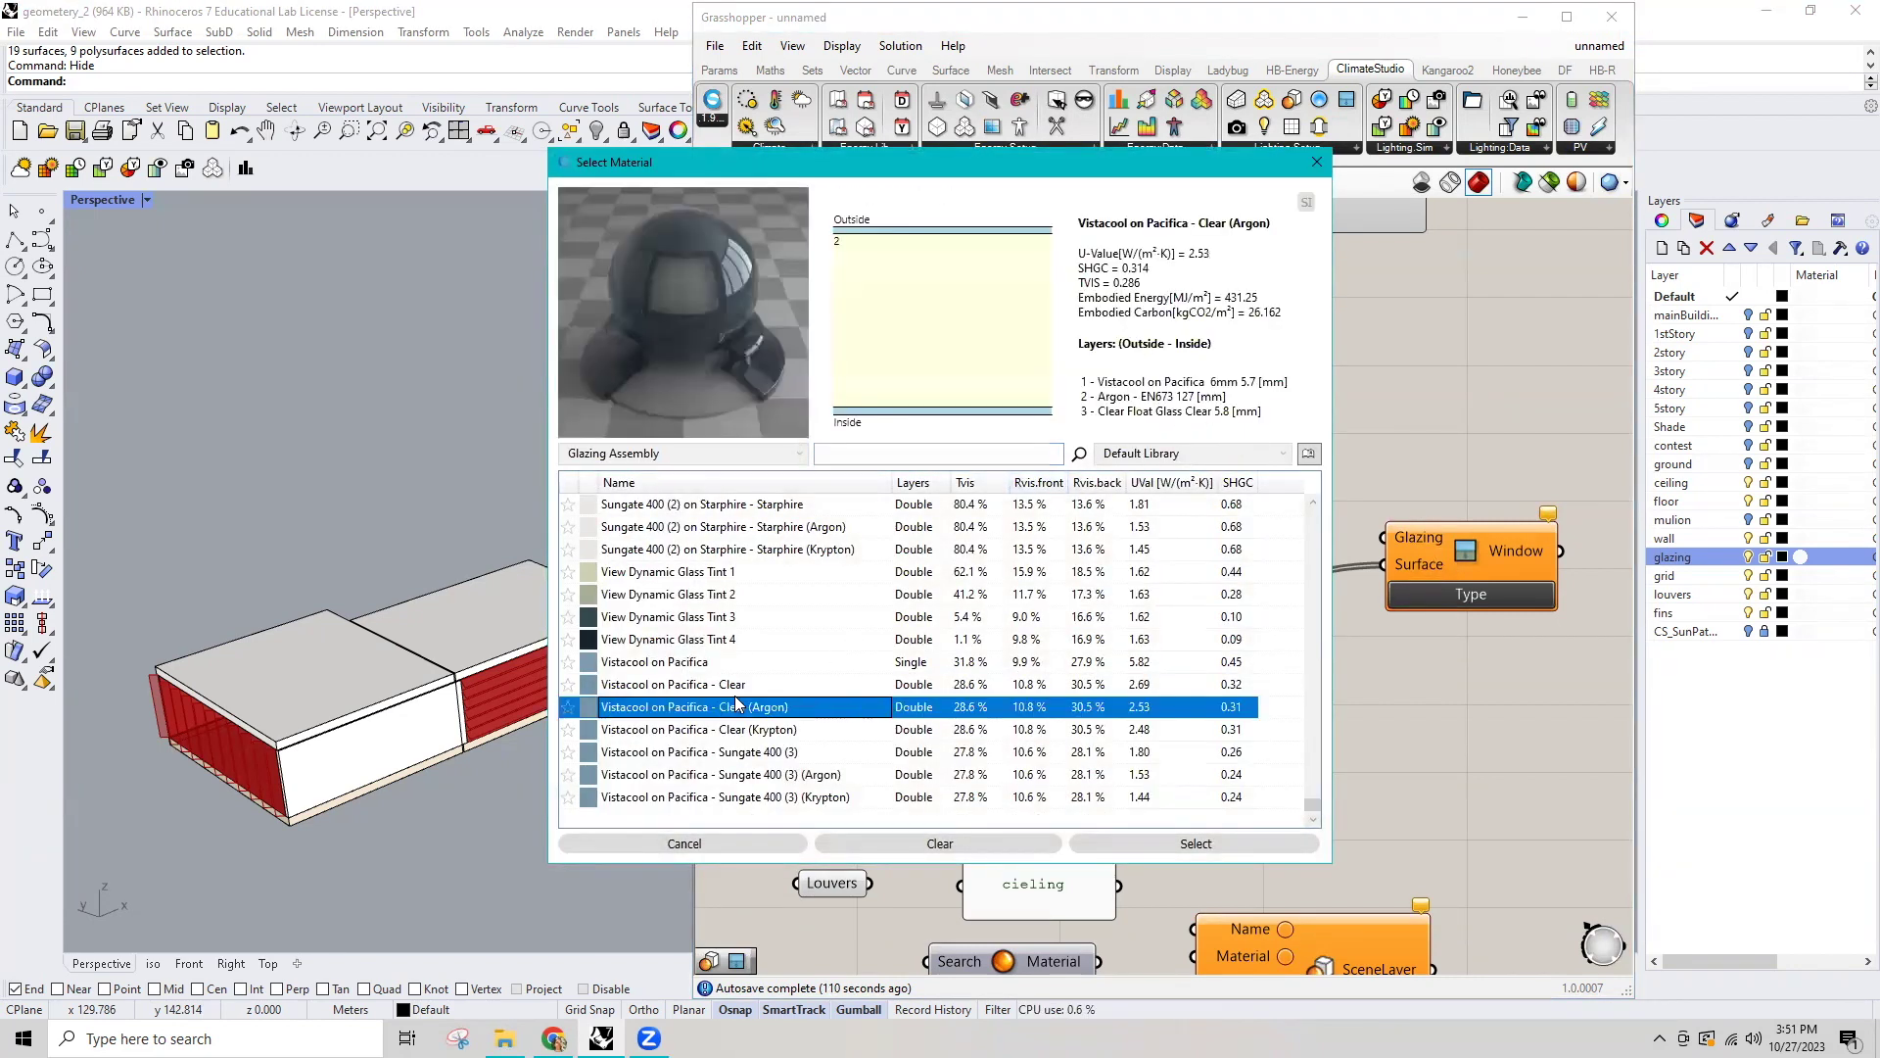
scroll(779, 618, up, 2)
click(782, 594)
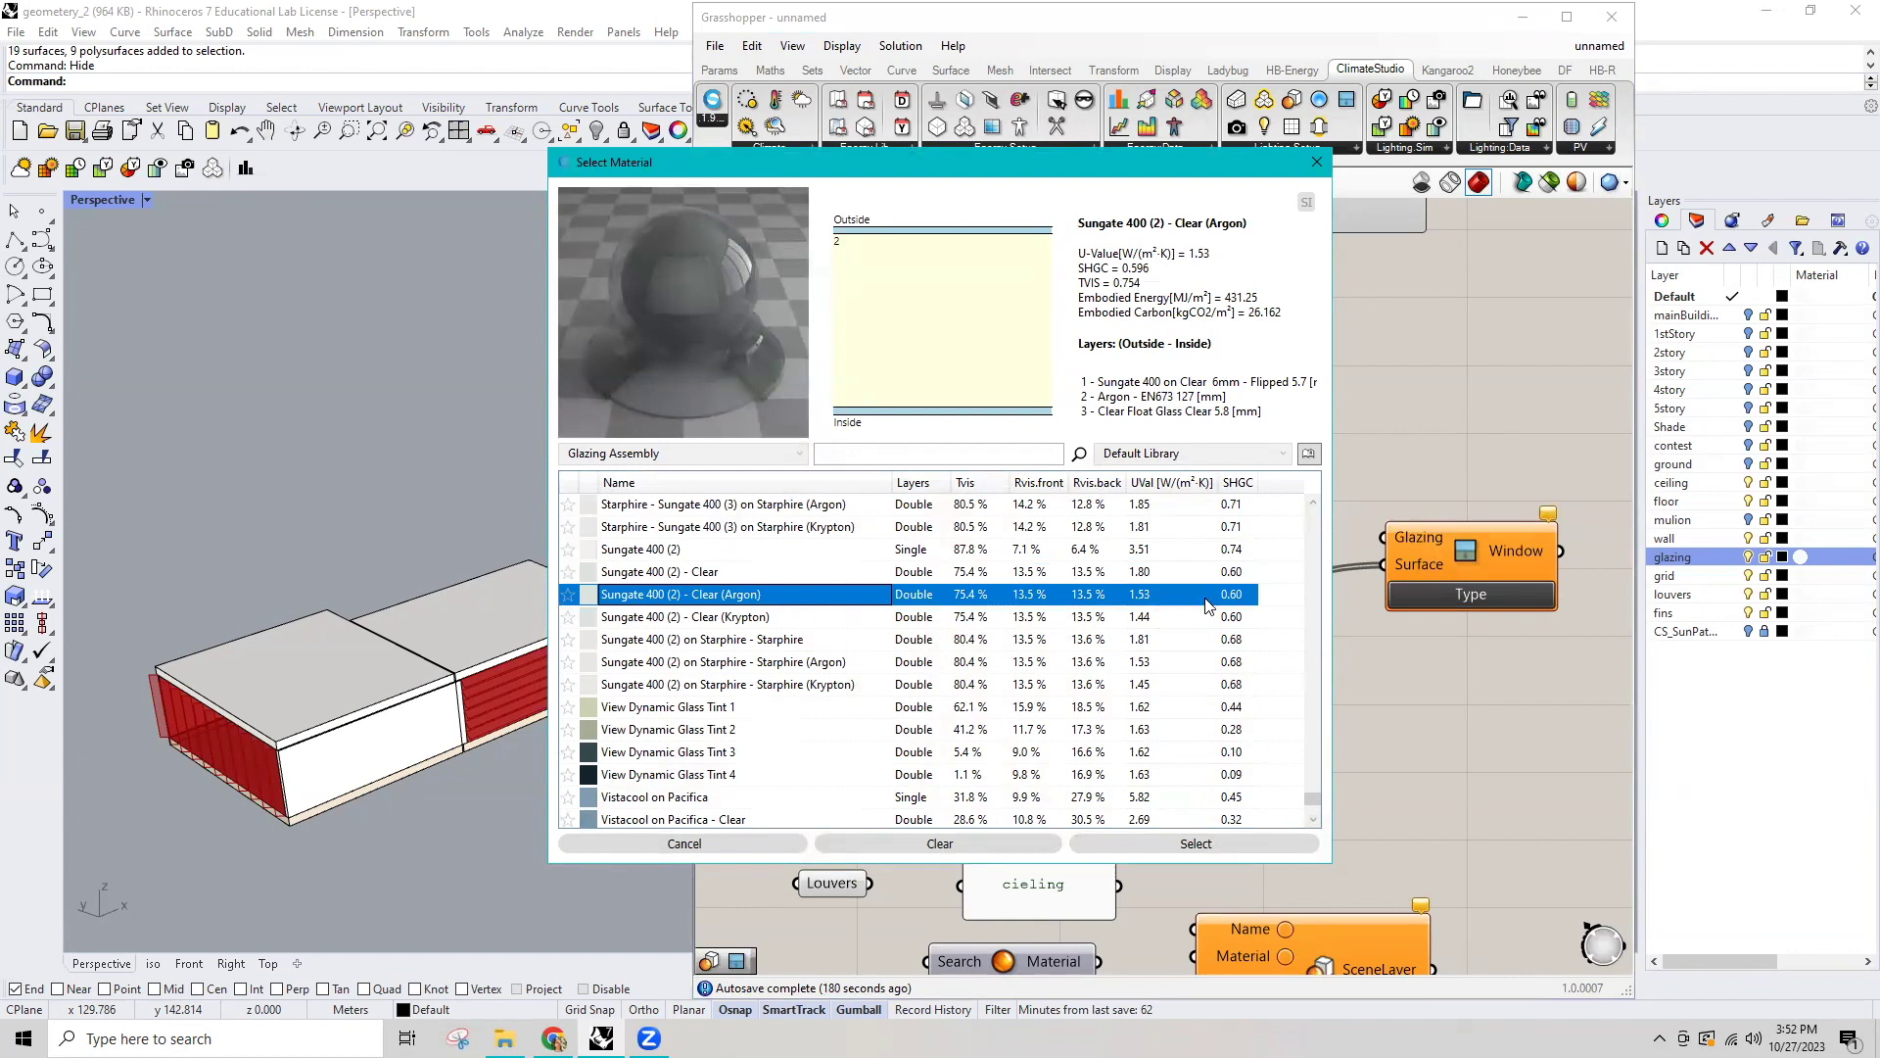
click(1196, 843)
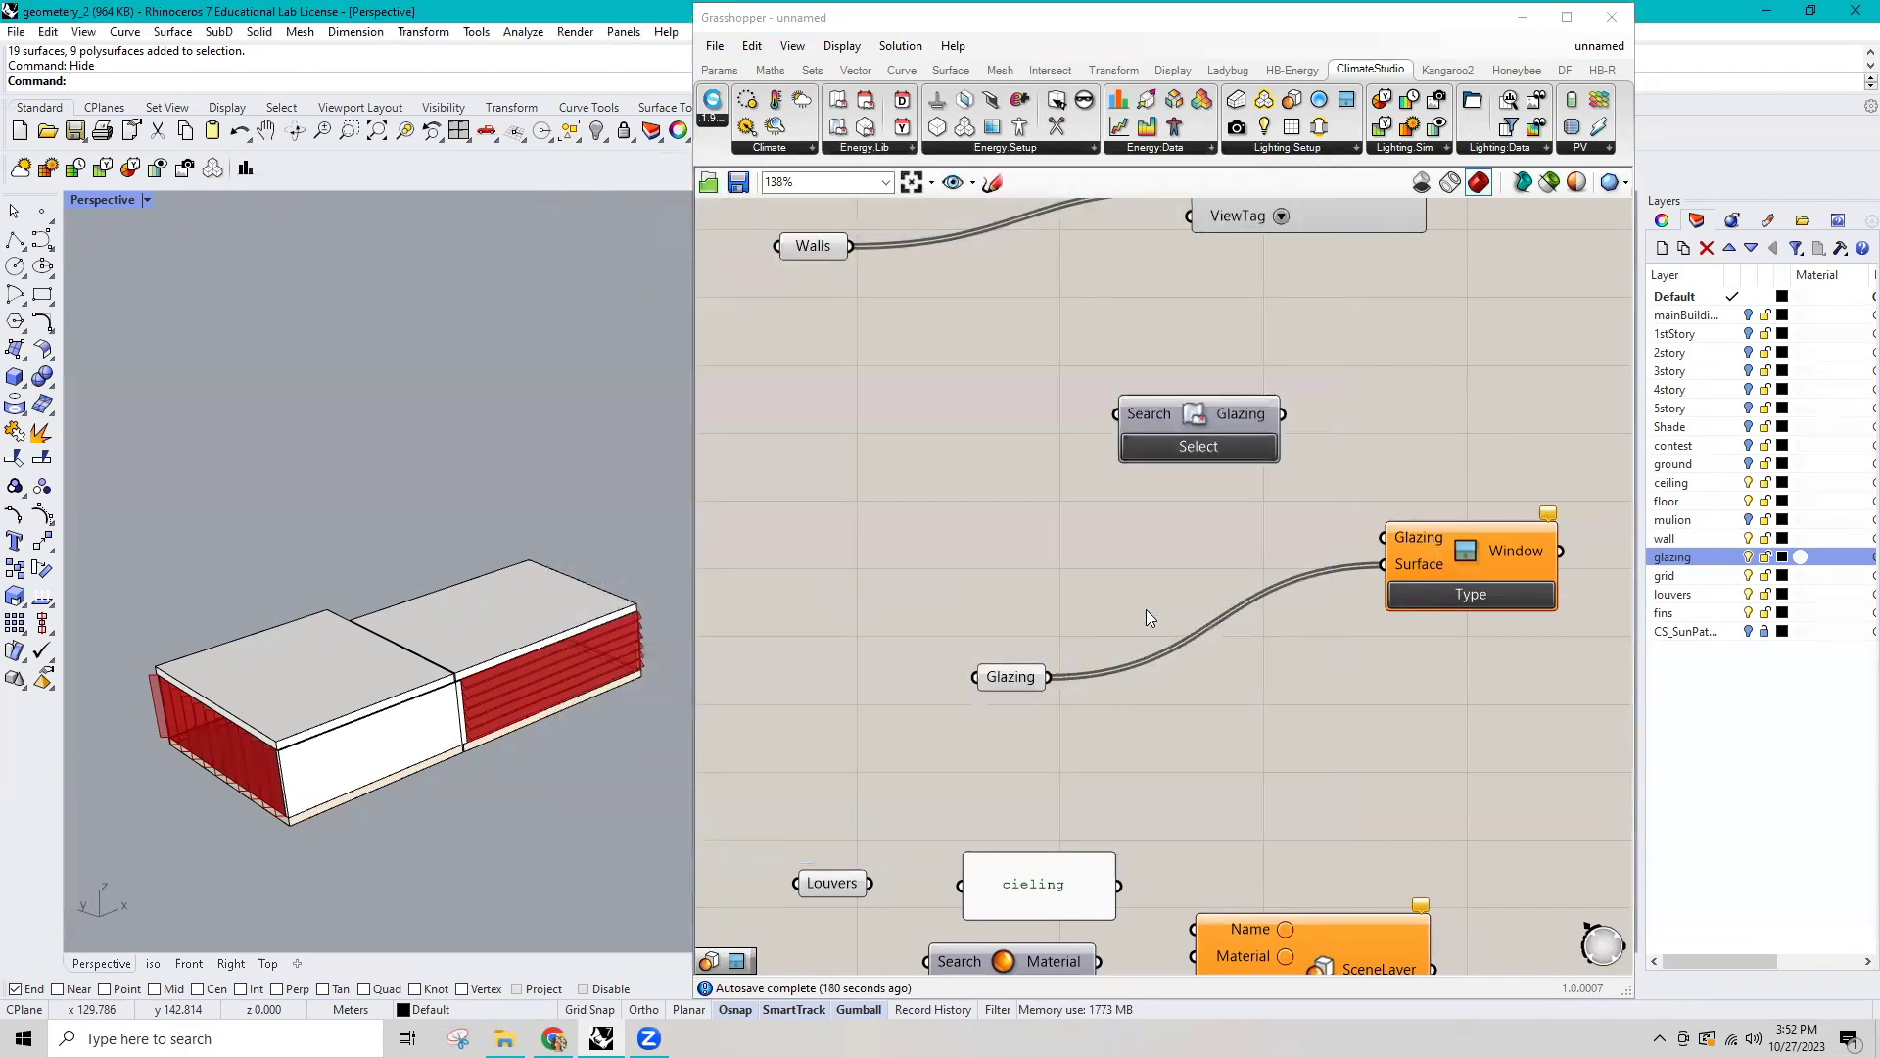
Wire the glazing assembly to the Window's Glazing input and arrange the components nearby.
drag(1280, 416, 1389, 538)
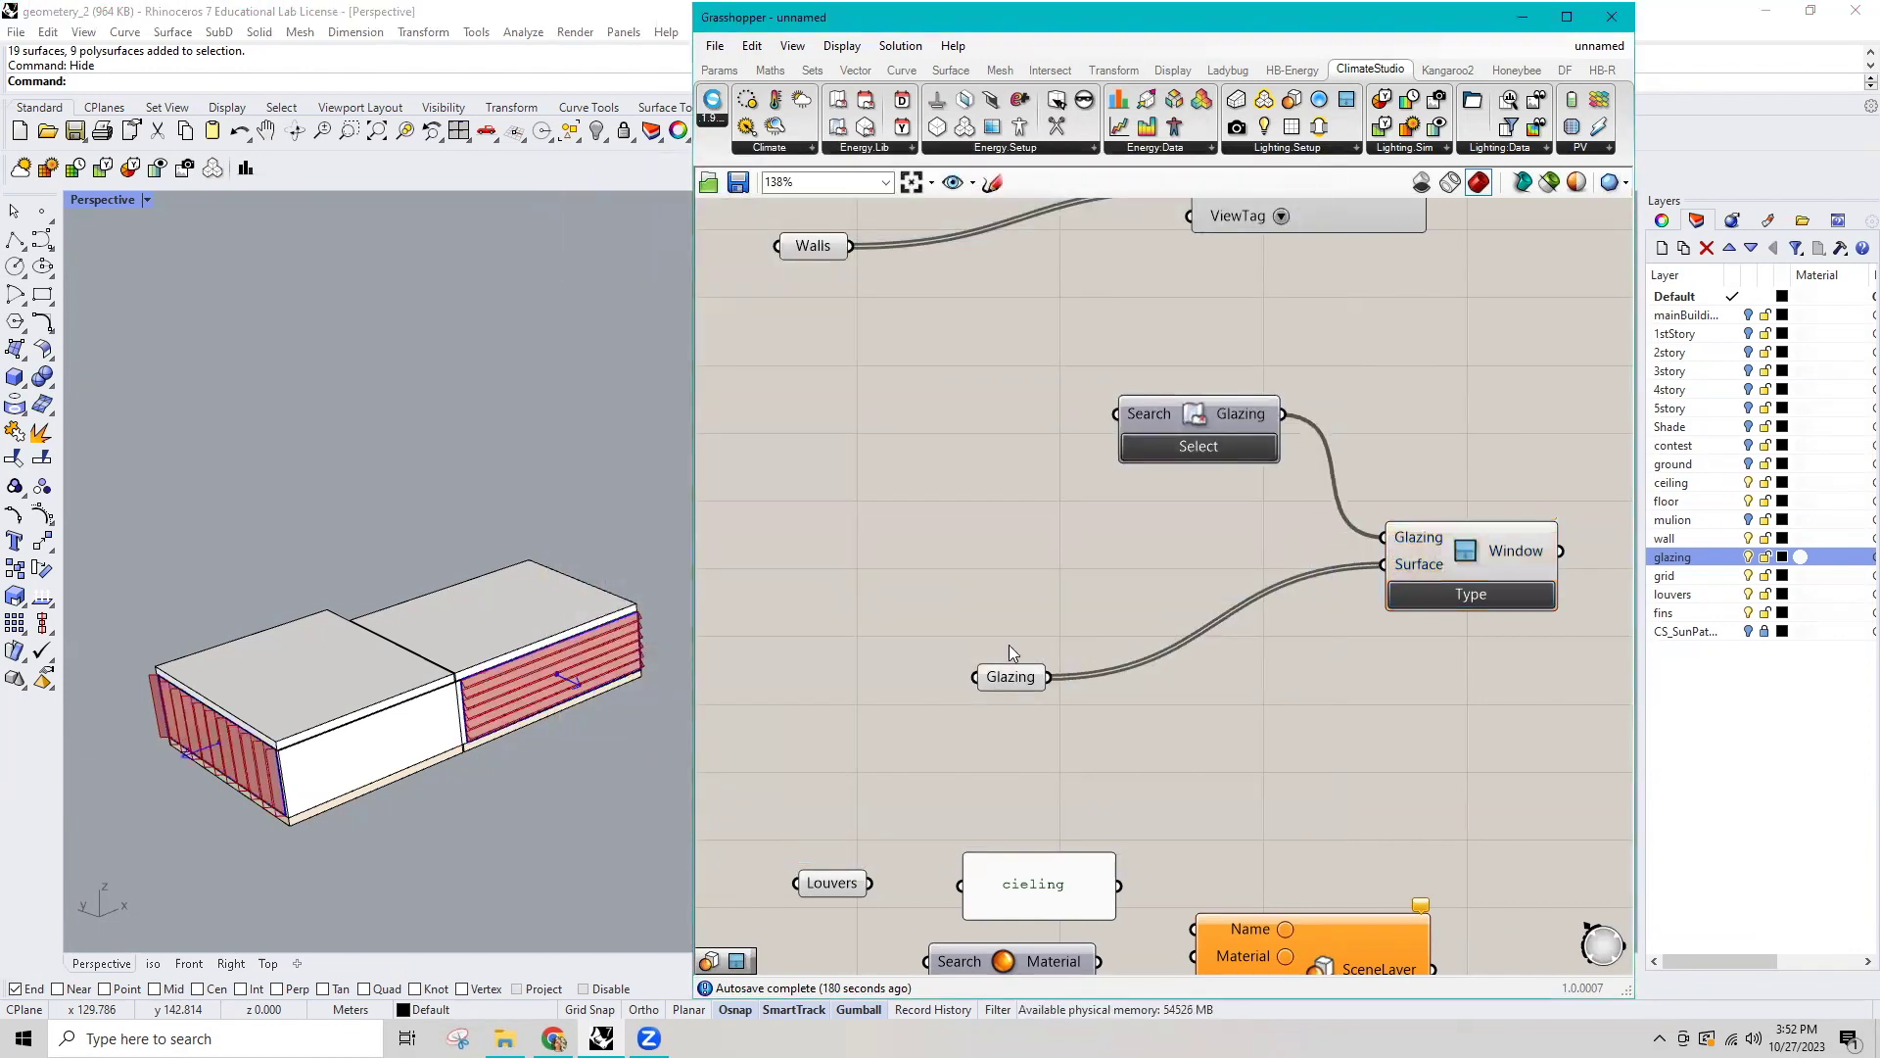
drag(1012, 679, 1102, 567)
drag(1231, 405, 1076, 440)
scroll(1145, 452, down, 3)
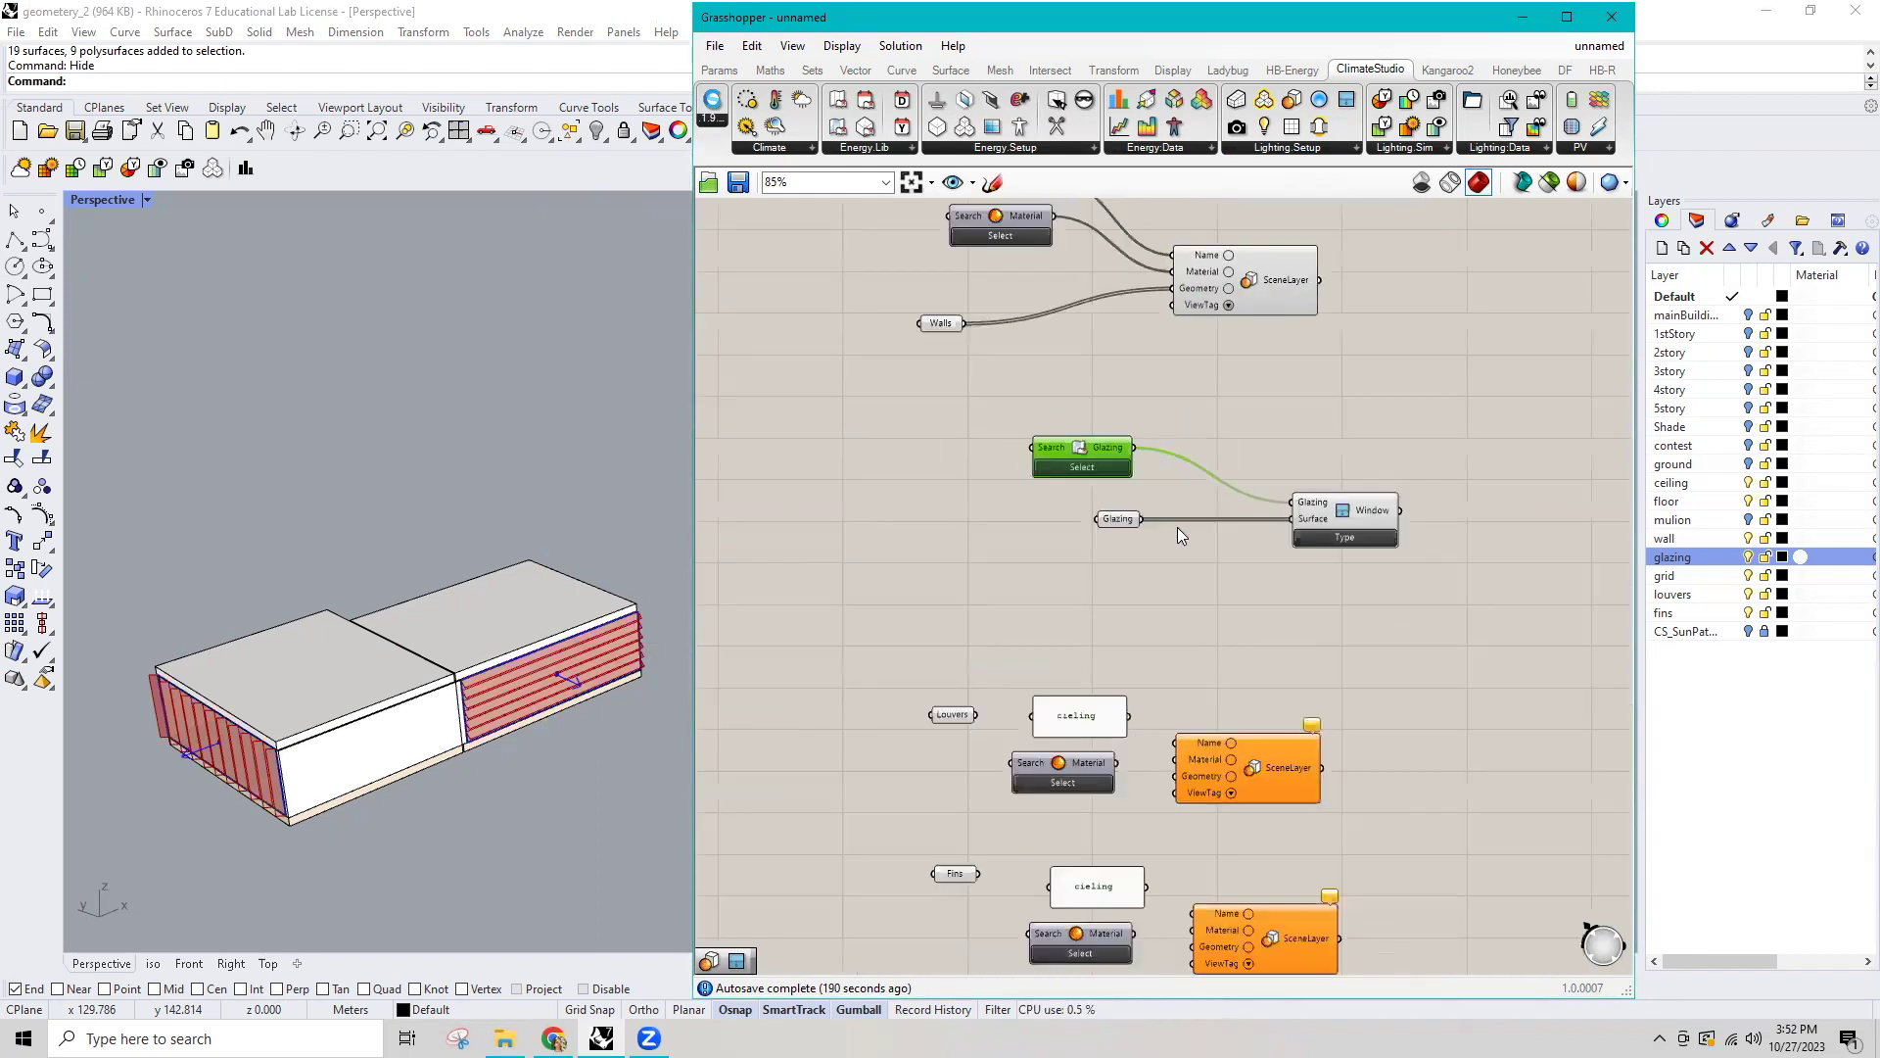
click(1249, 484)
click(1119, 521)
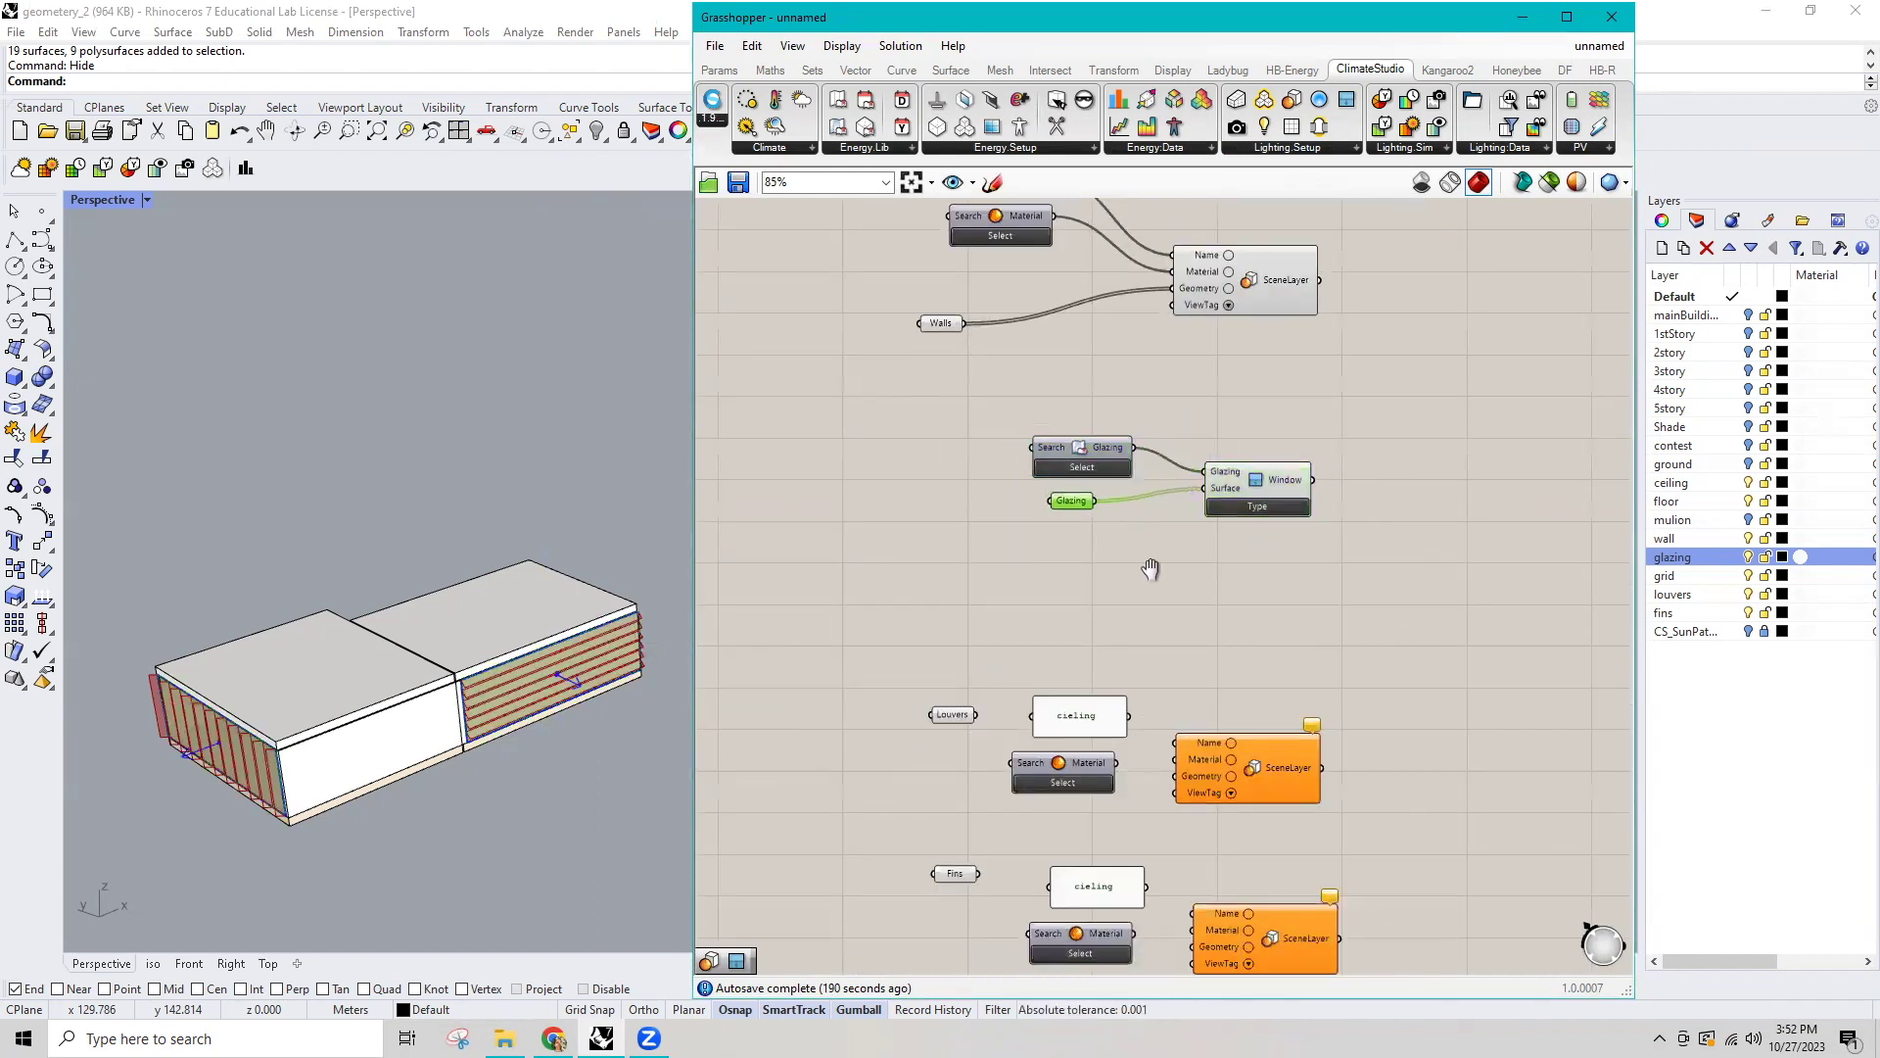
right_drag(950, 750, 966, 587)
Open the louvers material library, attempt a search, then close it without choosing.
drag(955, 484, 1257, 627)
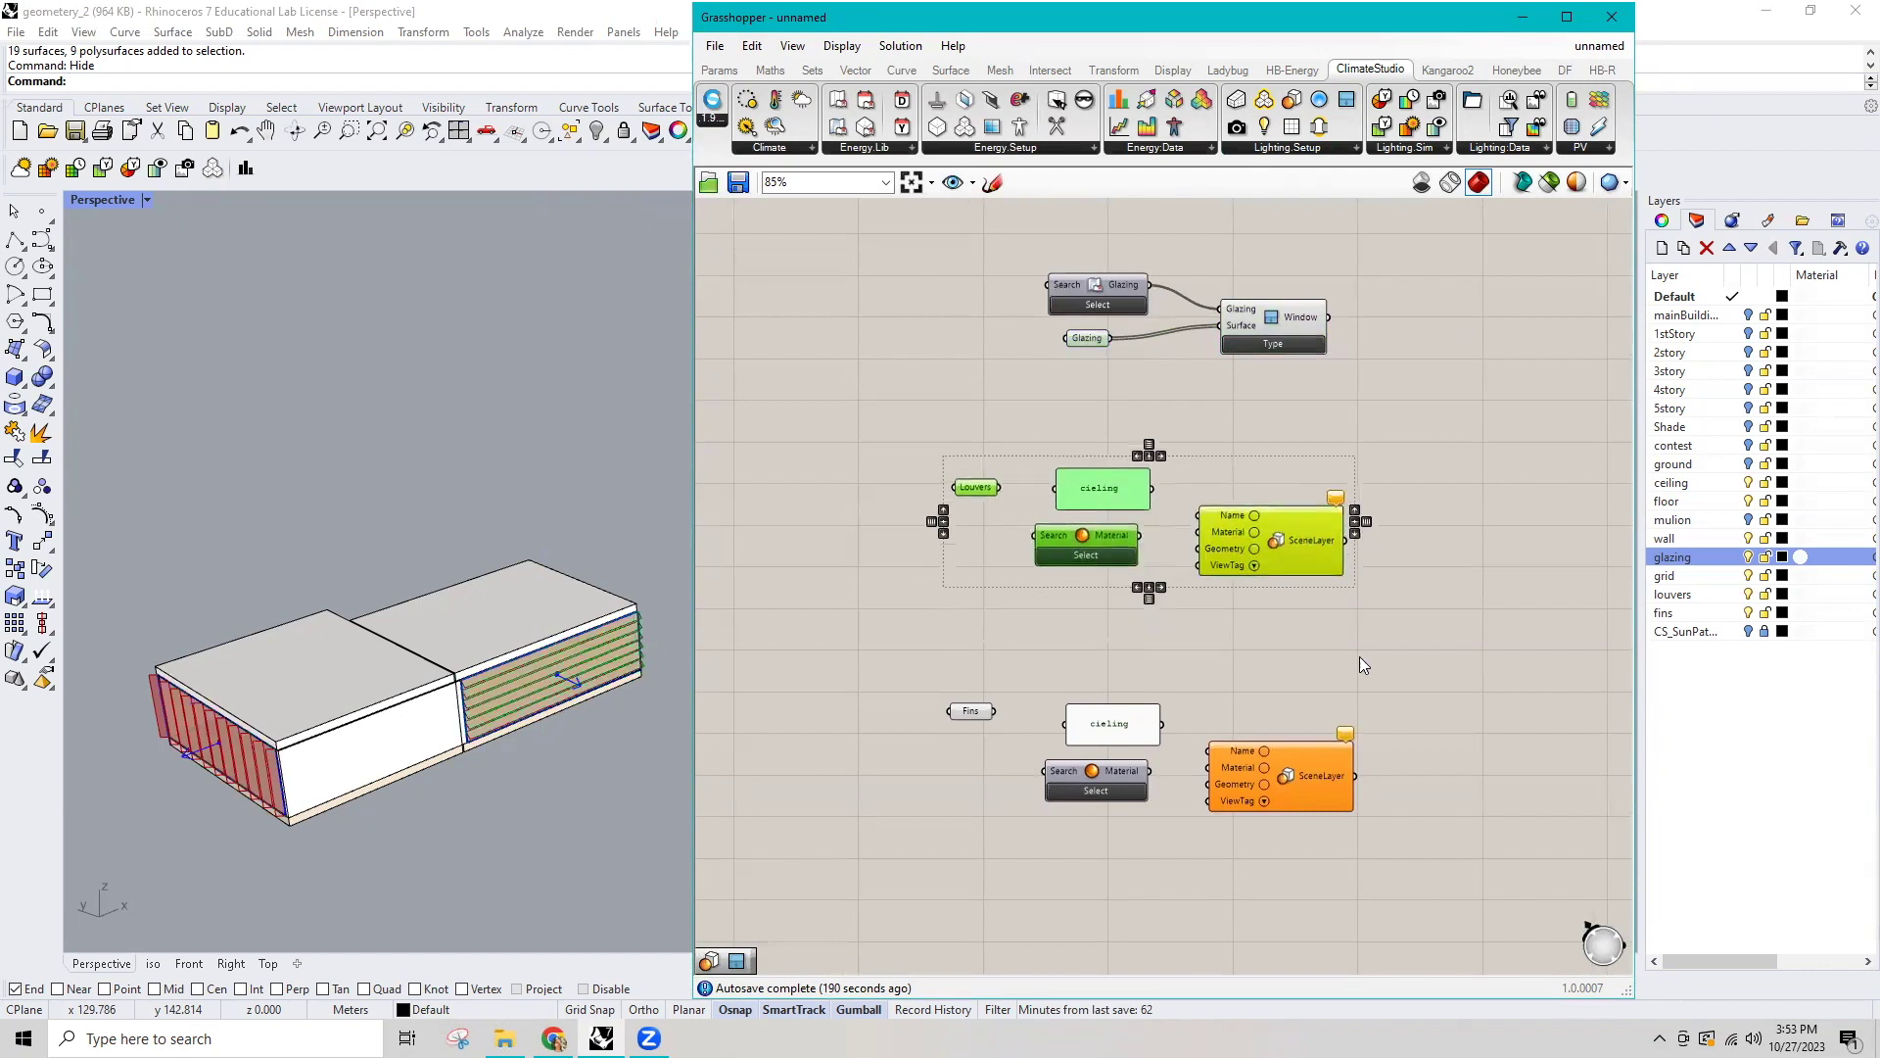
scroll(1094, 573, up, 4)
click(1132, 592)
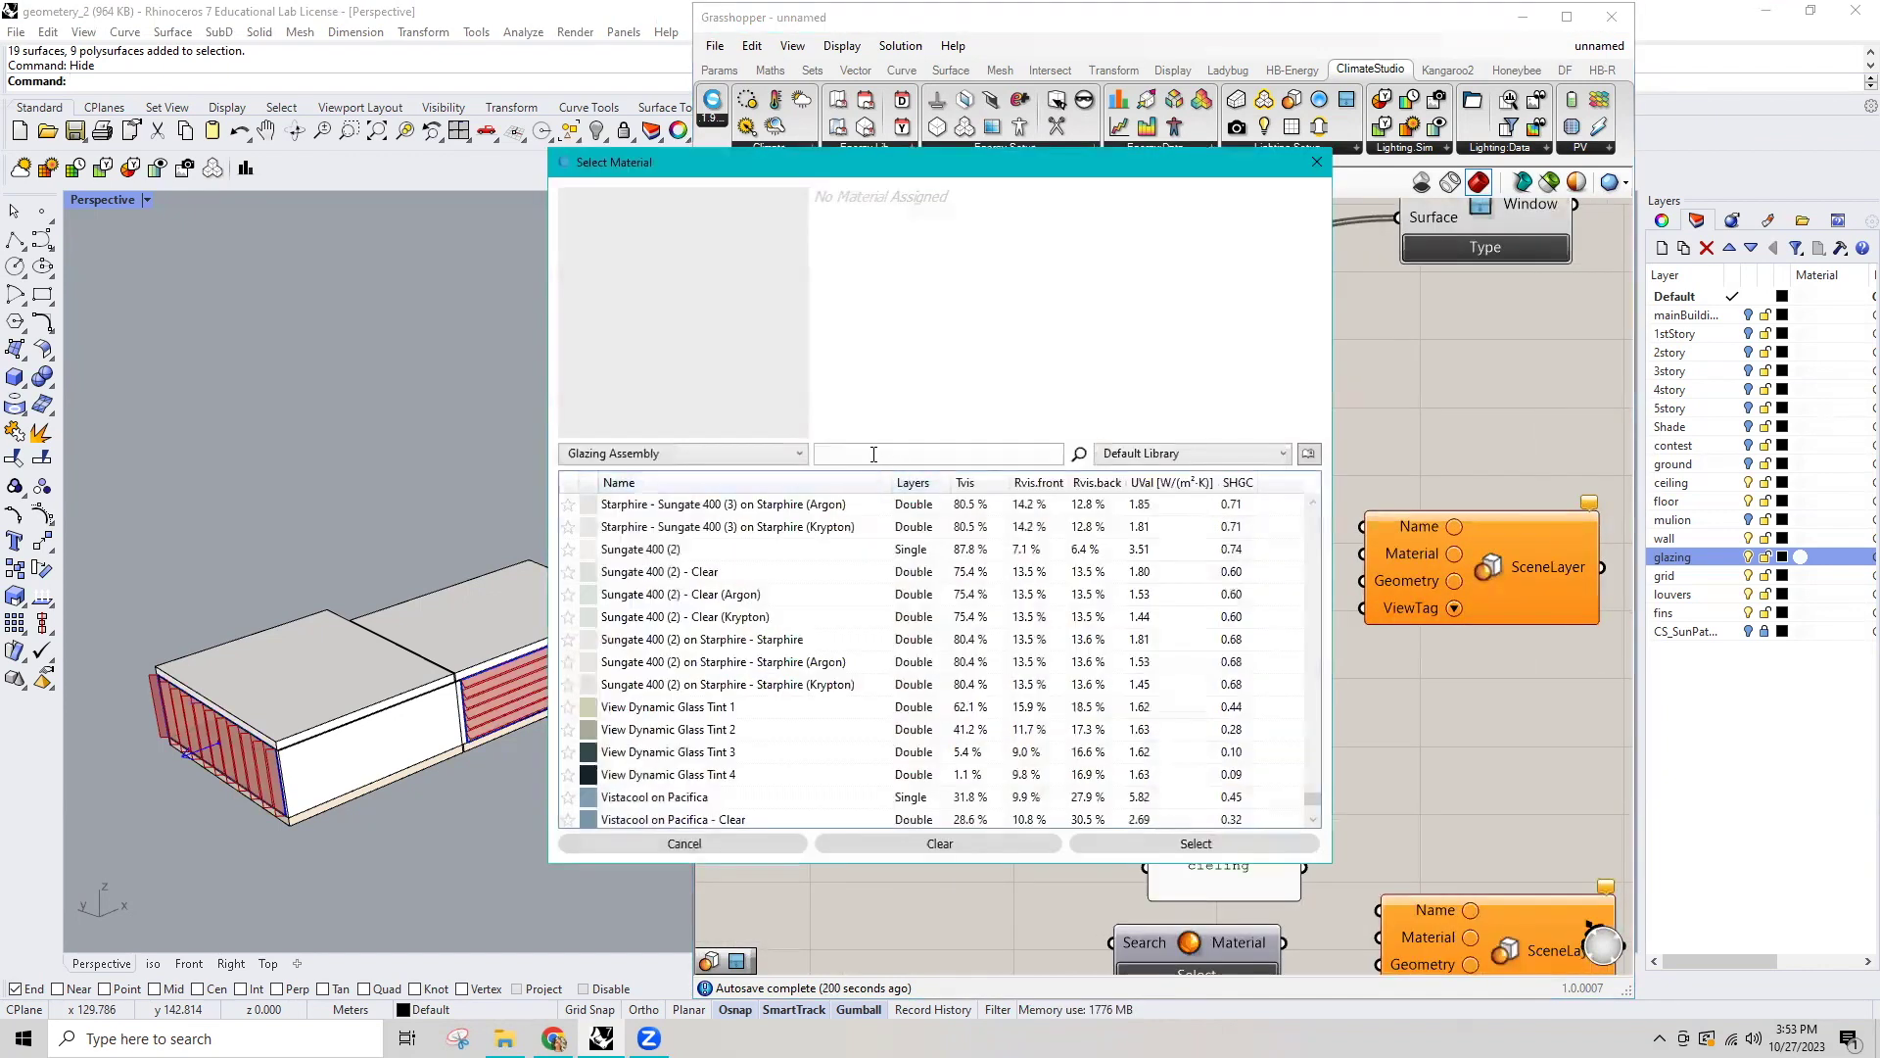
click(889, 455)
text(blu)
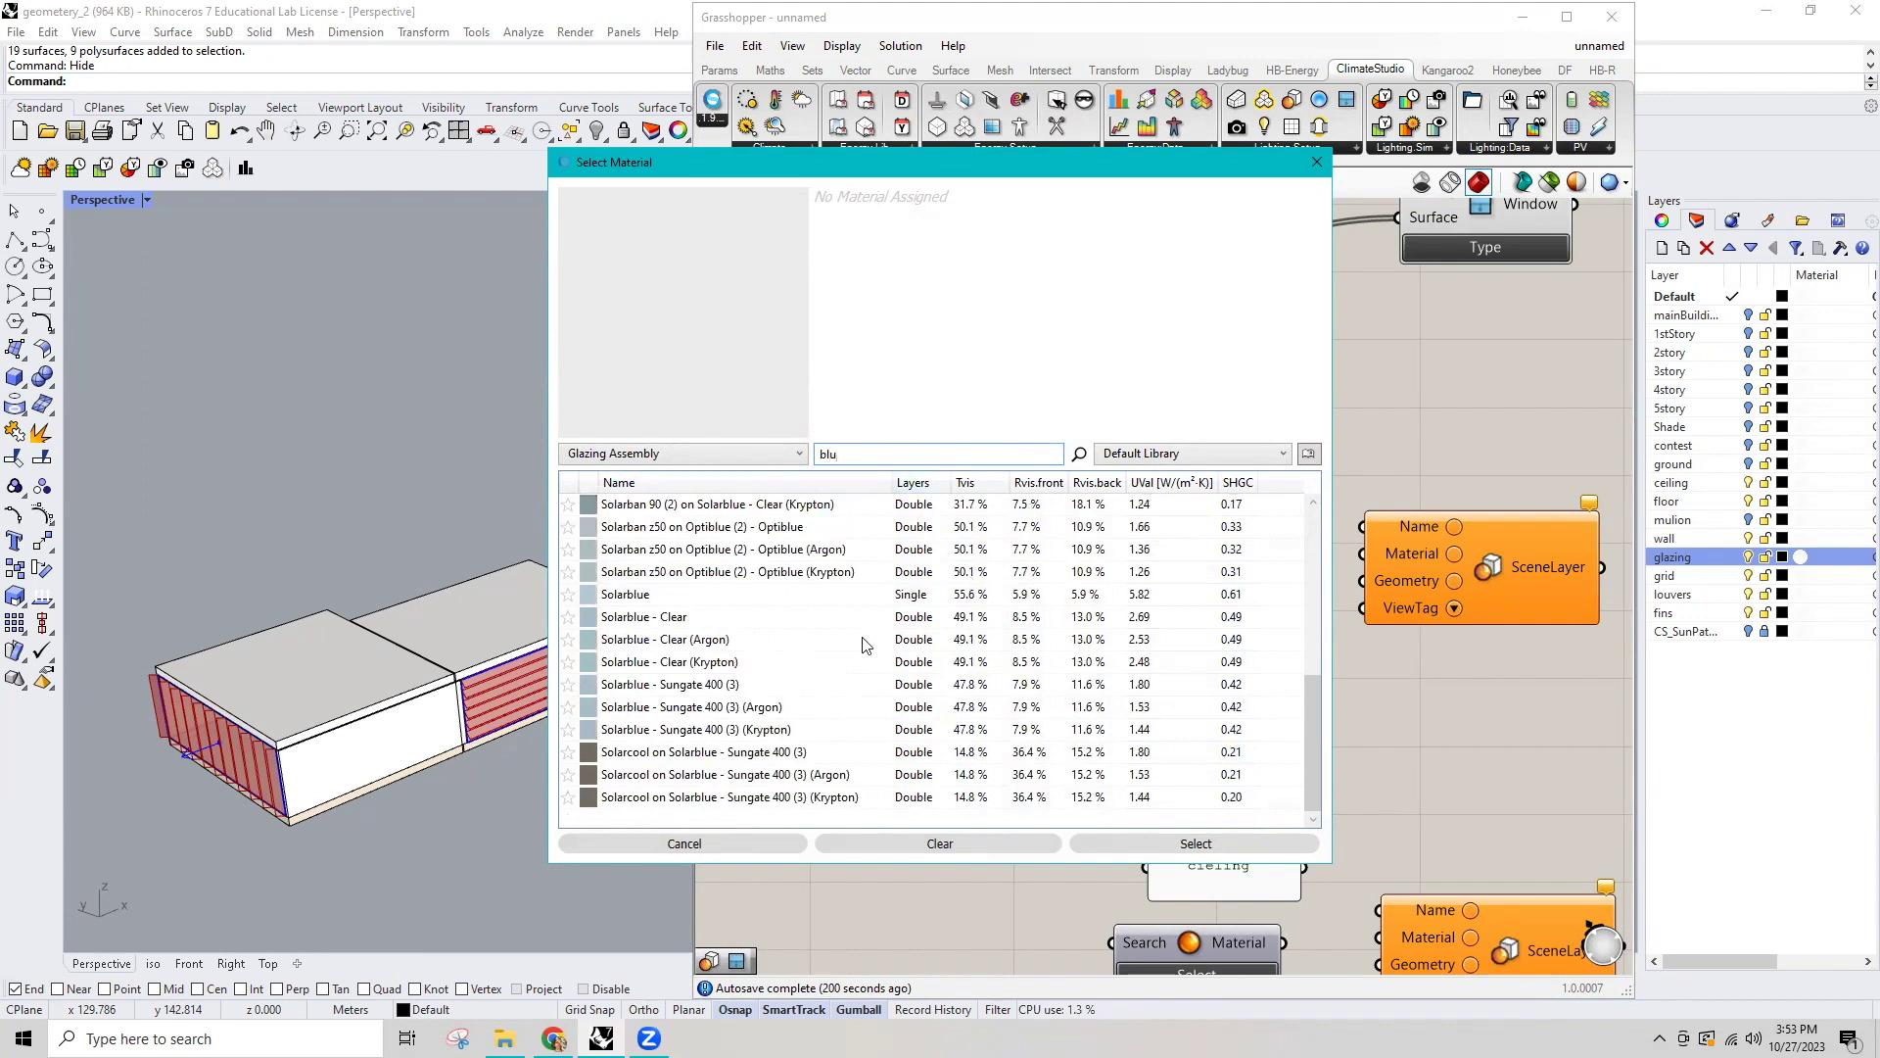
scroll(773, 696, up, 5)
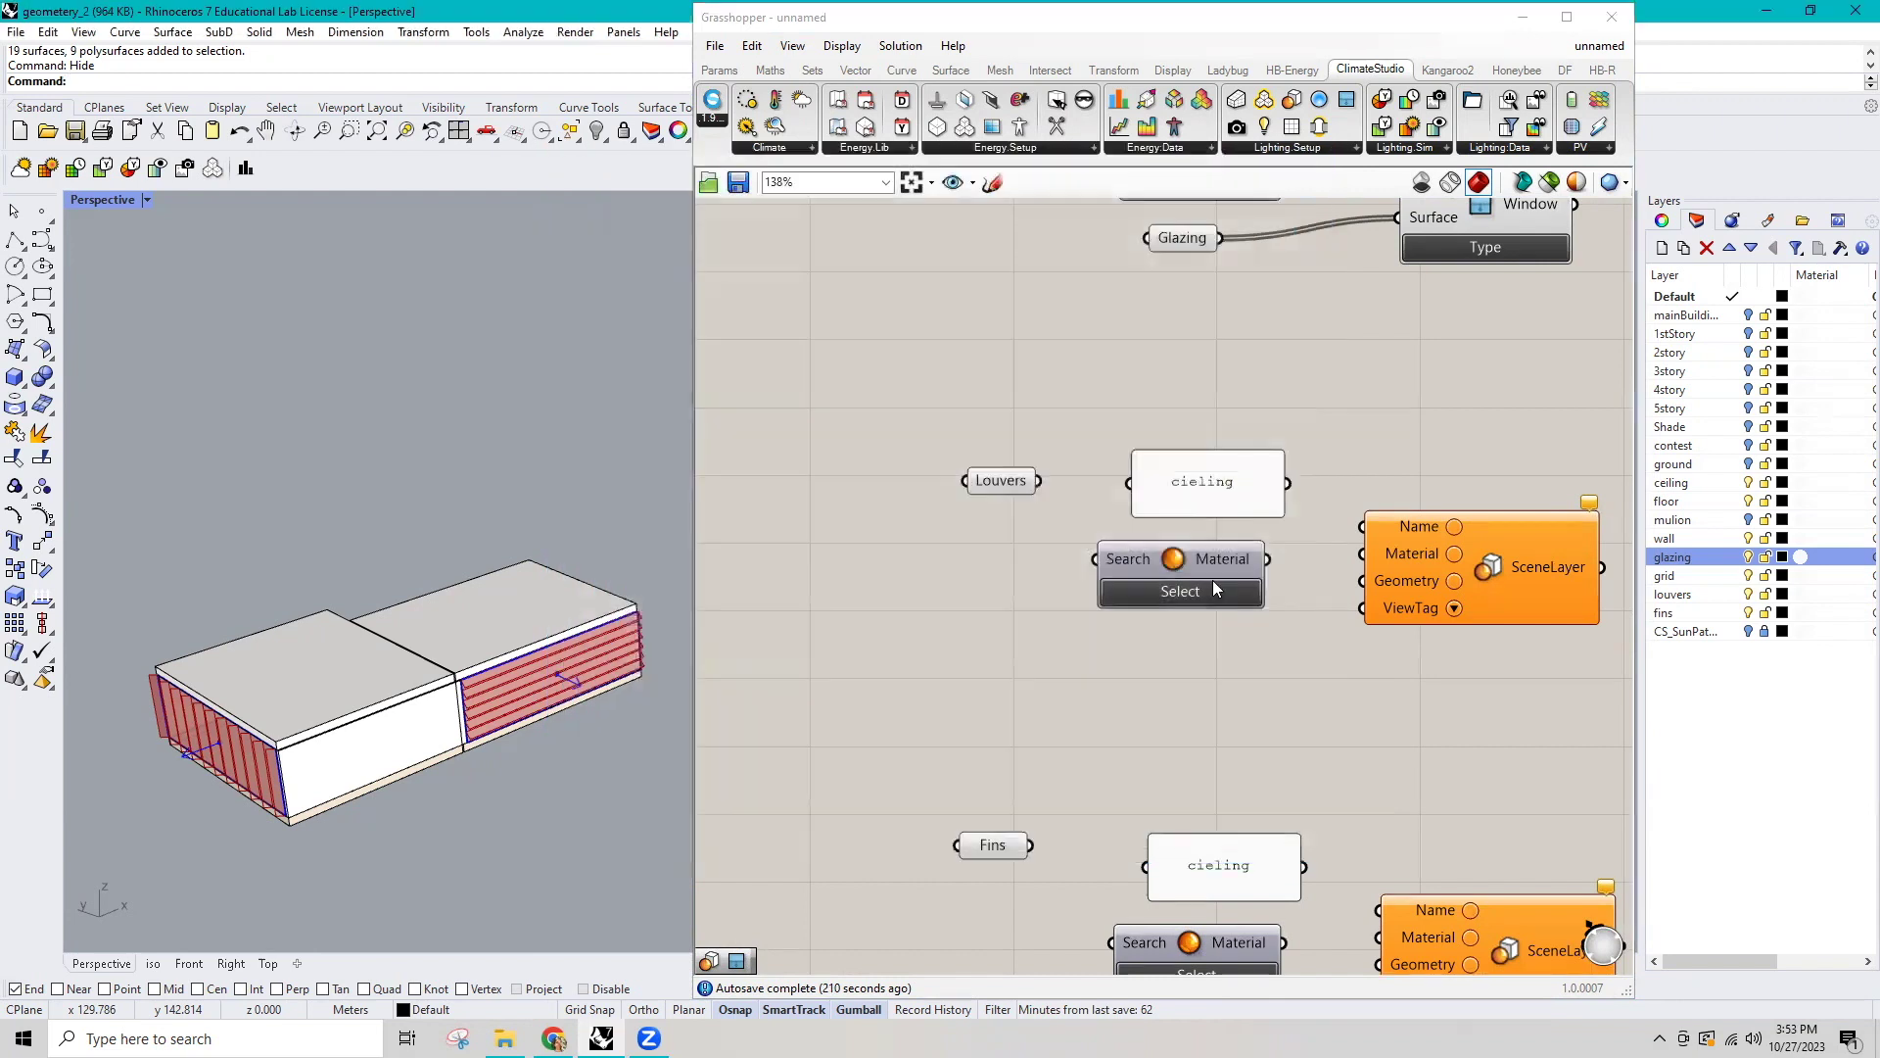
click(1212, 588)
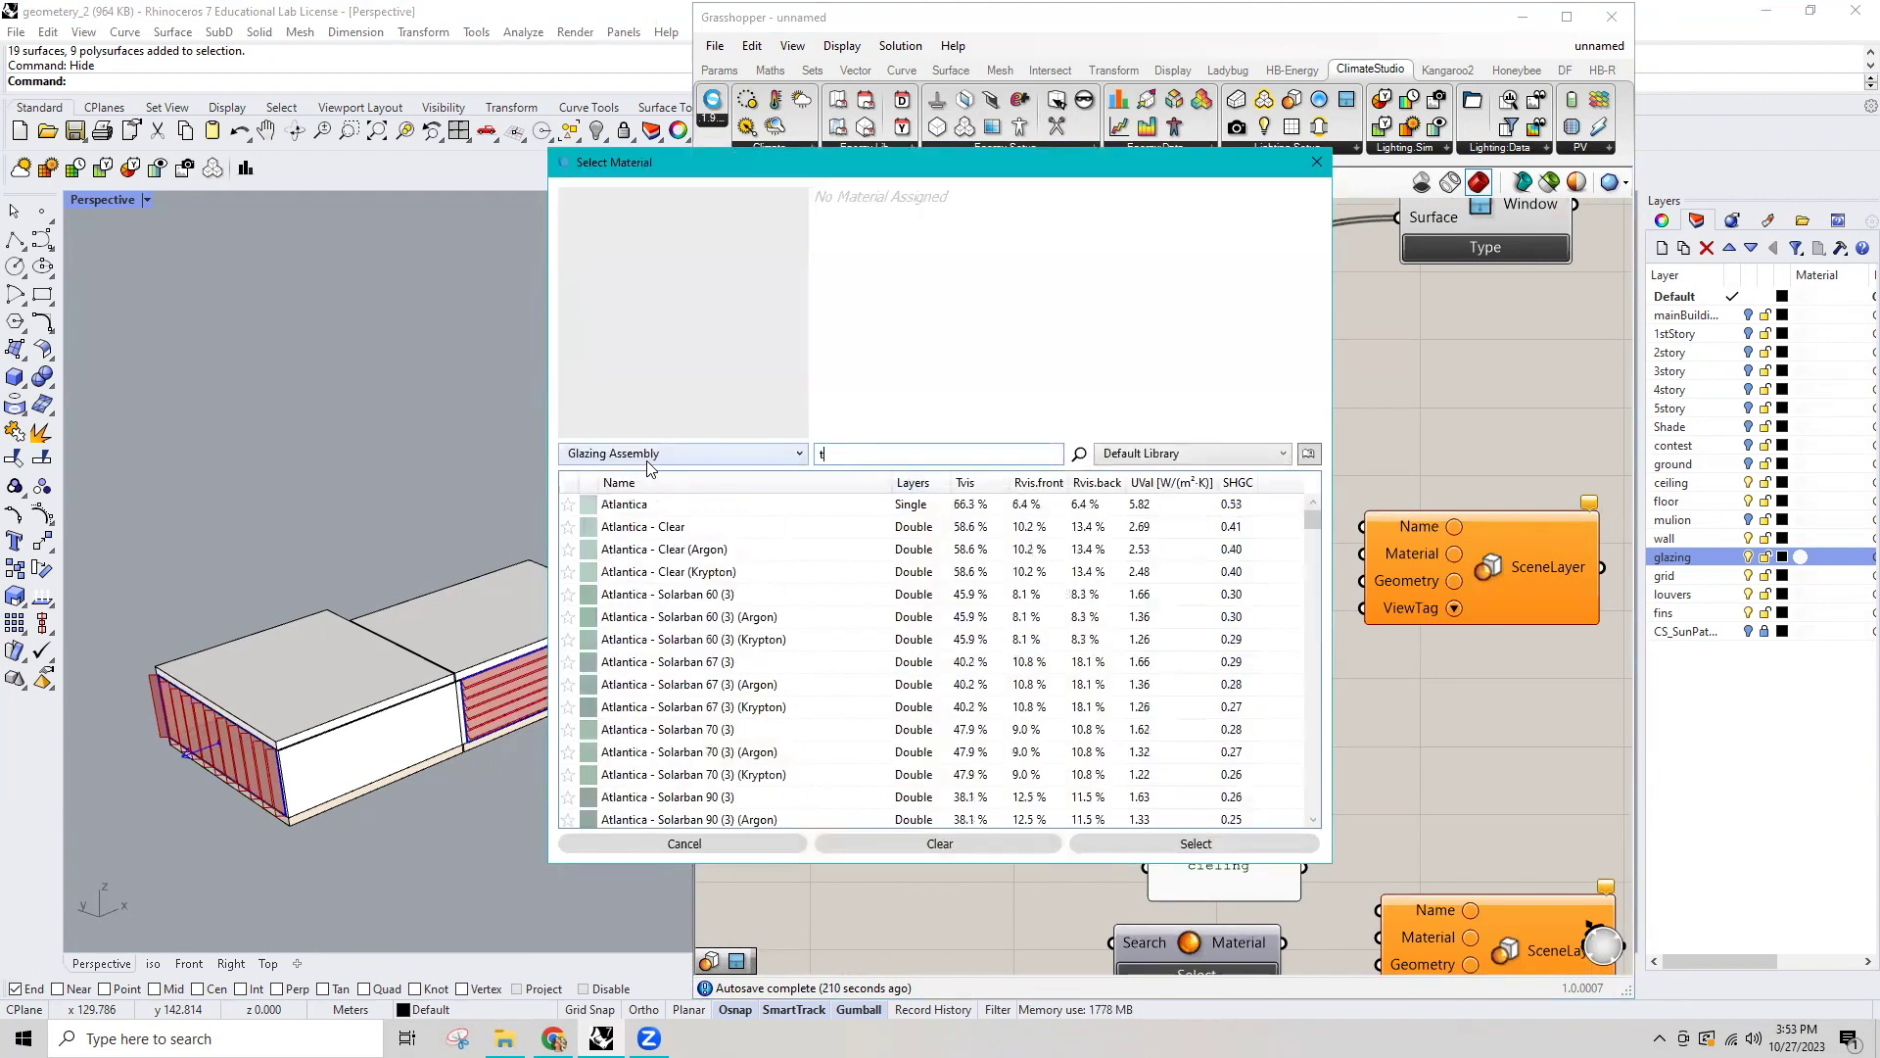
text(y)
key(BackSpace)
key(BackSpace)
click(1316, 166)
scroll(1236, 636, down, 2)
Rename the panel to 'louvers' and wire it to the SceneLayer Name input.
double_click(982, 608)
text(louvers)
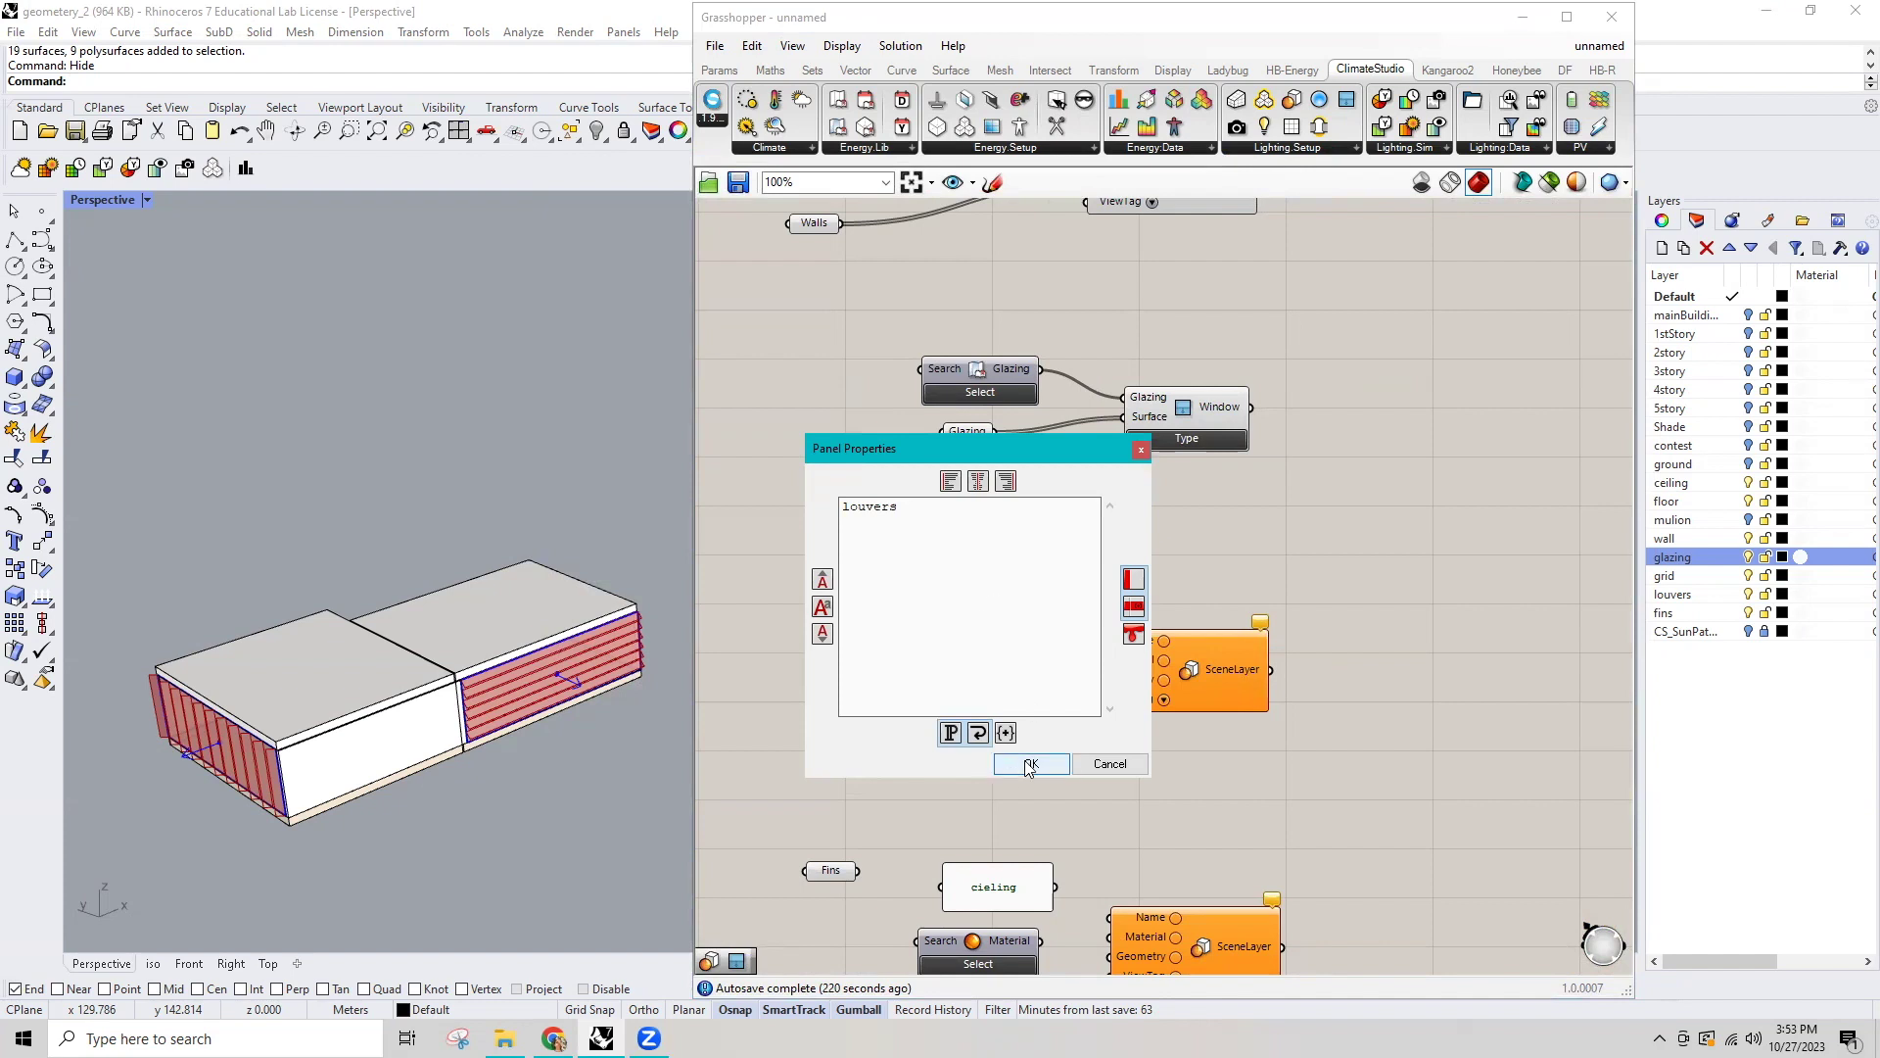
click(1031, 763)
mouse_move(991, 603)
mouse_down()
mouse_move(807, 577)
mouse_move(1098, 640)
mouse_up()
In the Other category, pick Dark Blue Tile wall as the louvers material.
click(985, 689)
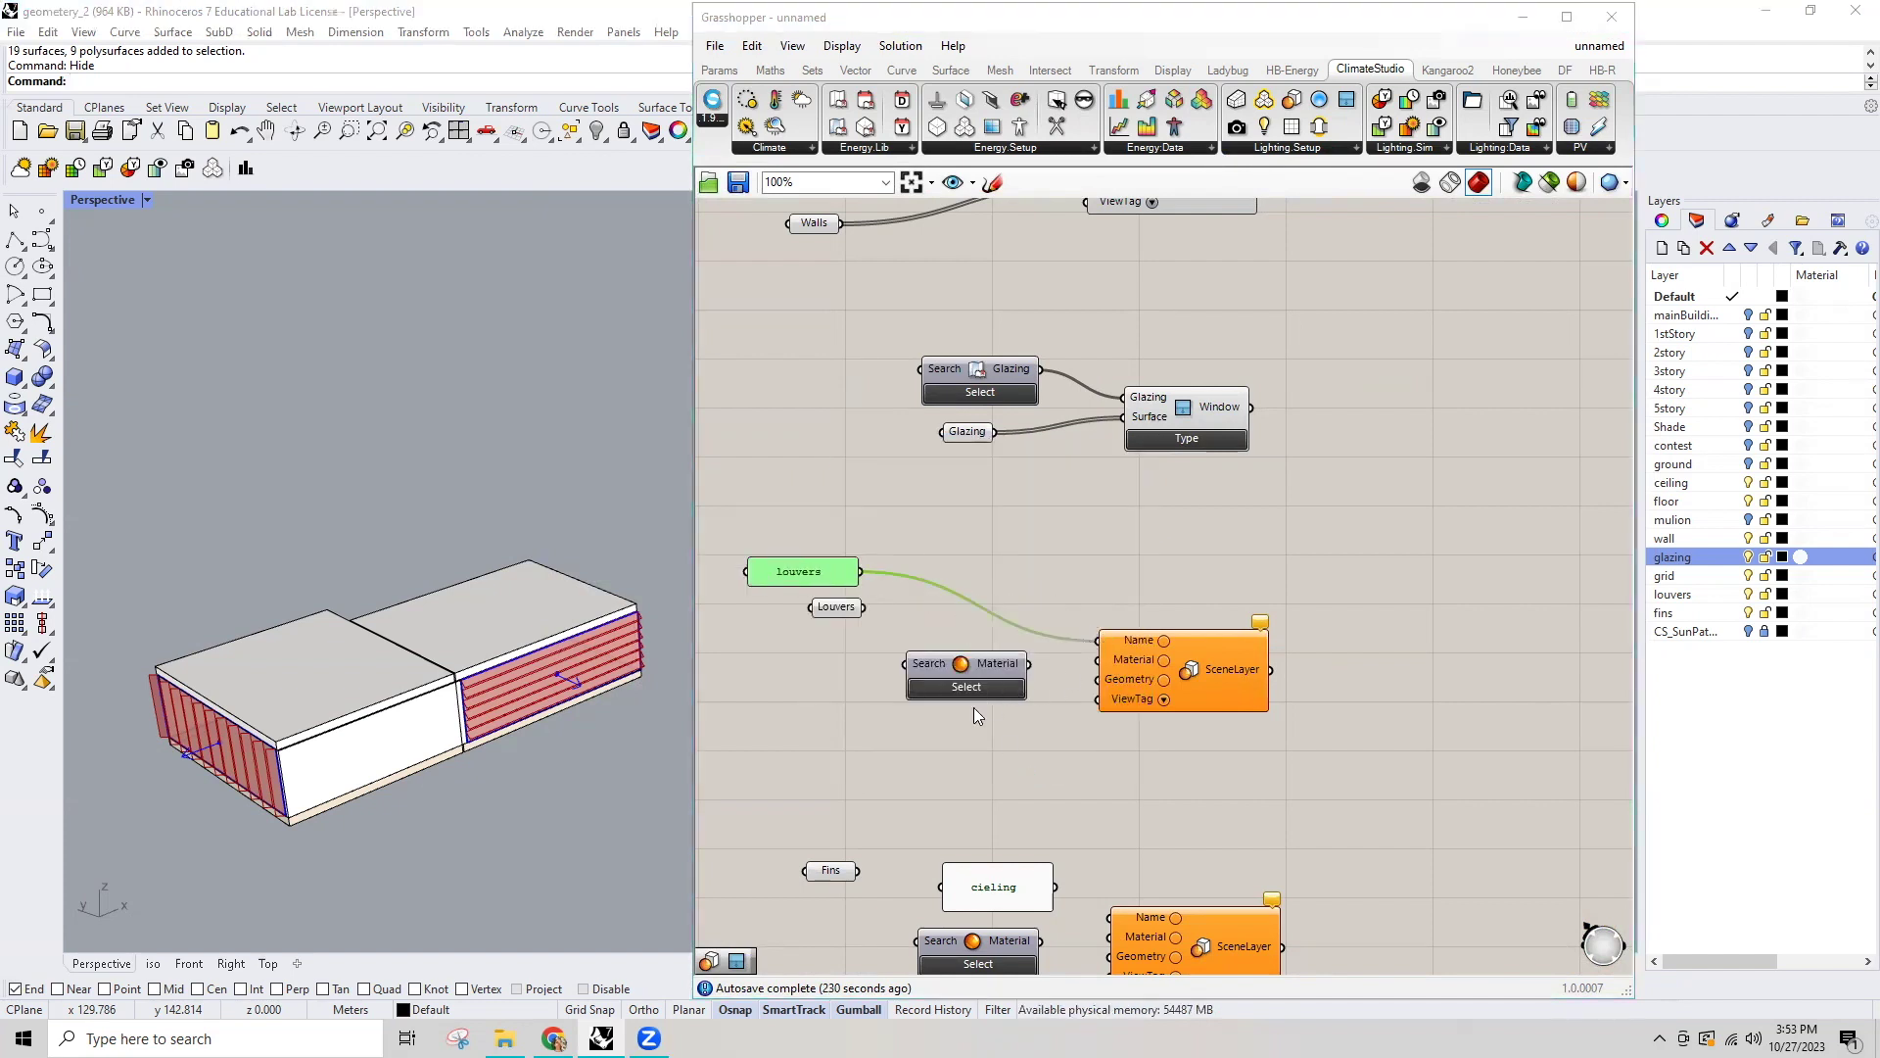
click(781, 459)
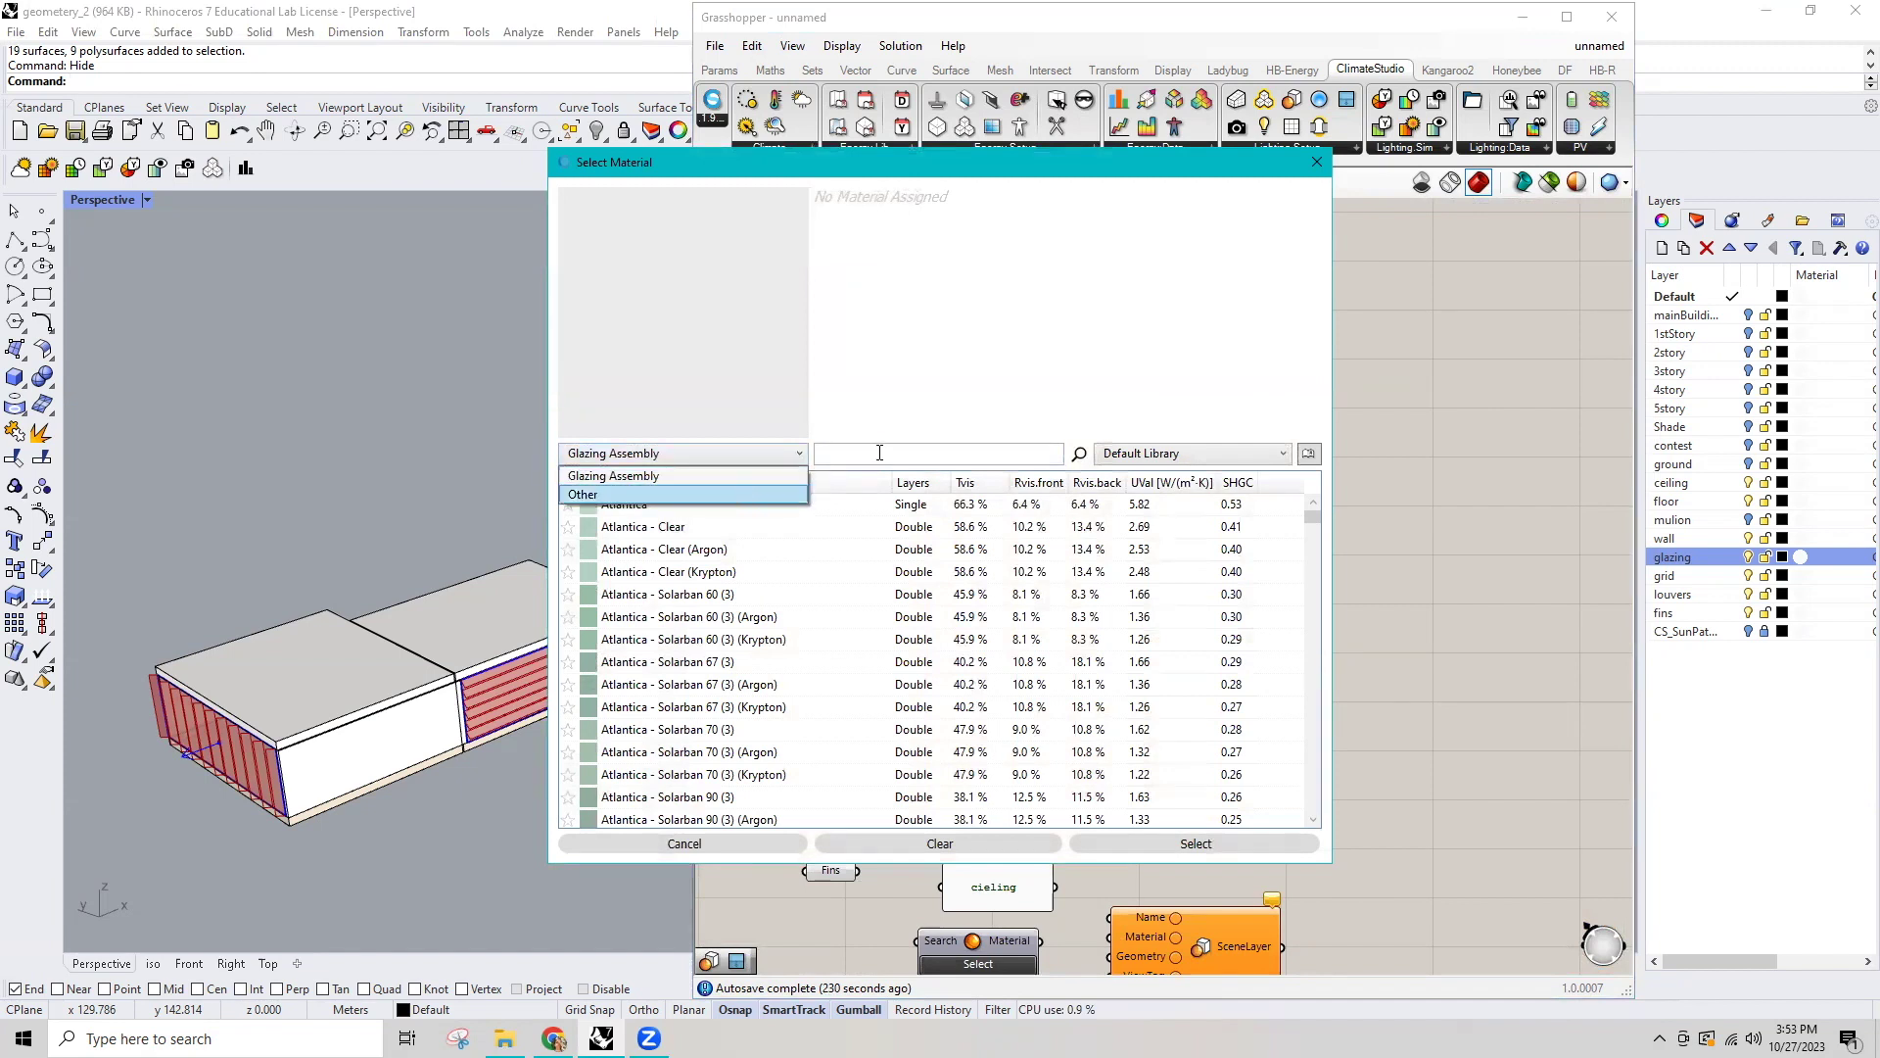
click(779, 494)
text(bl)
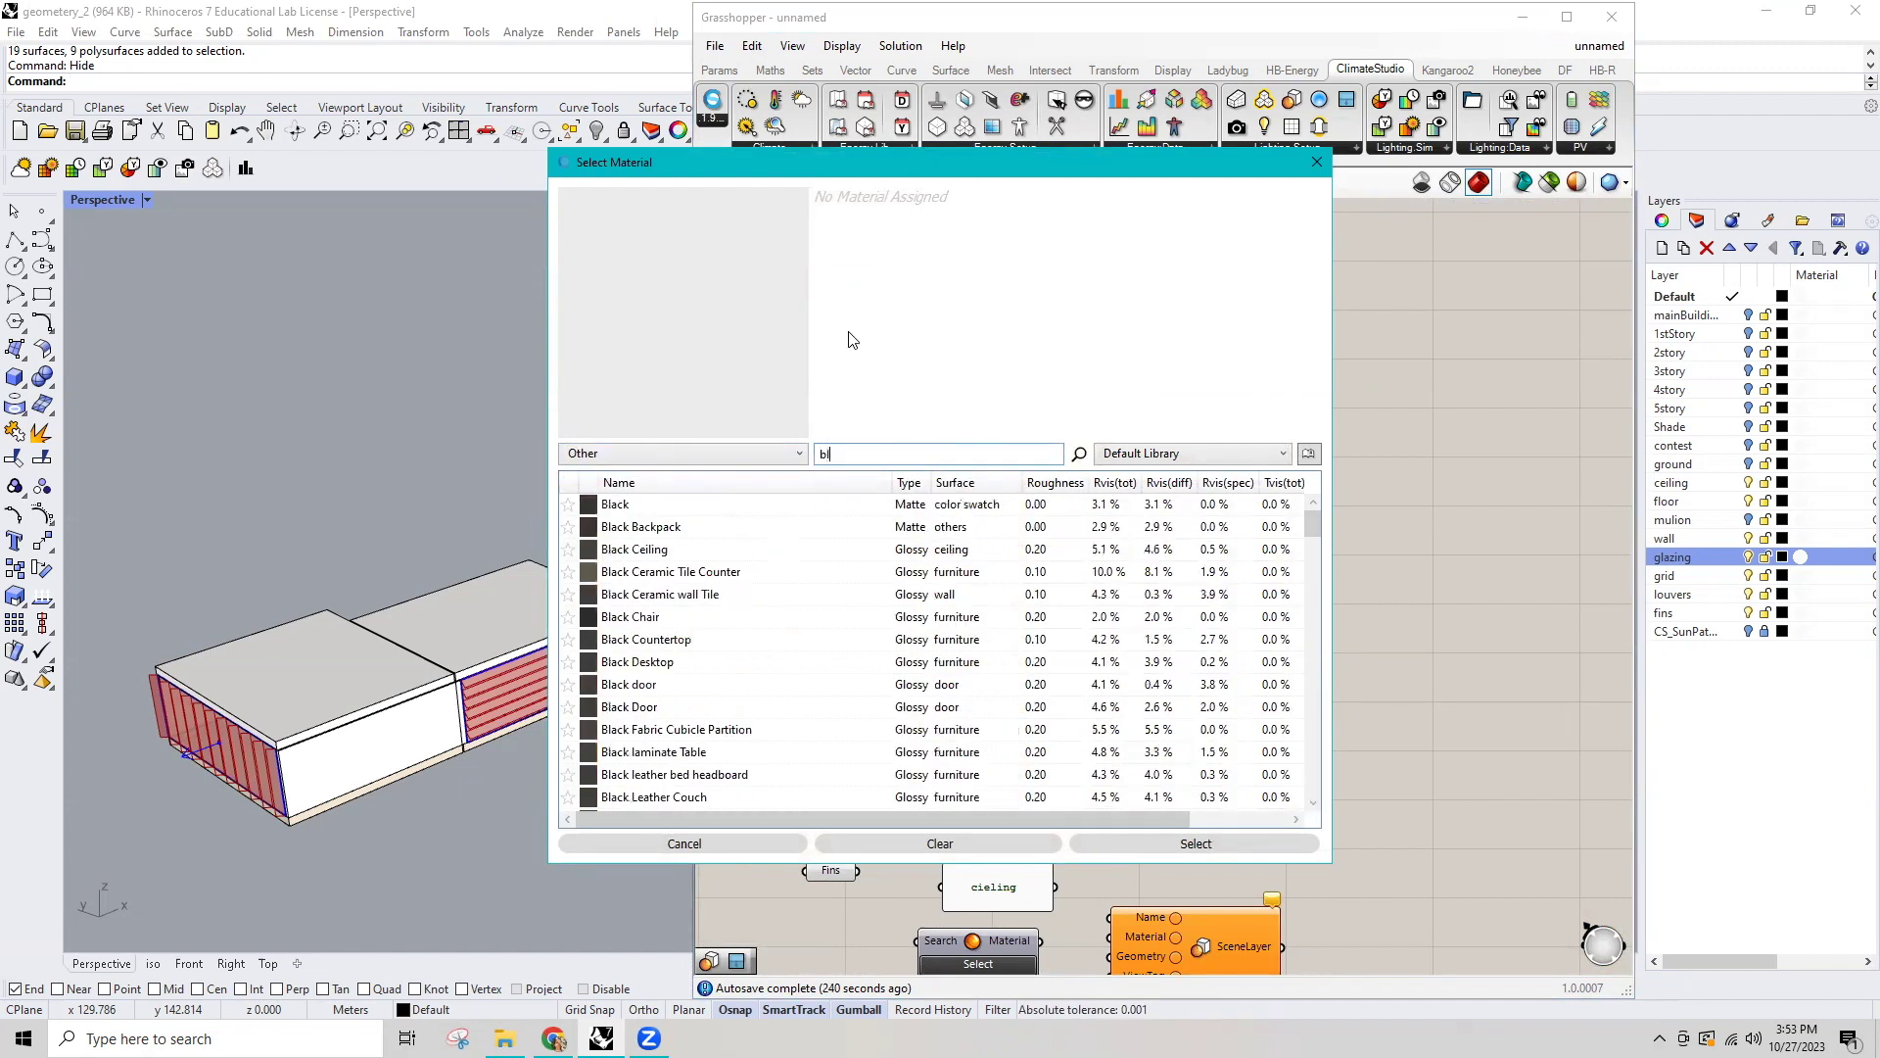
text(u)
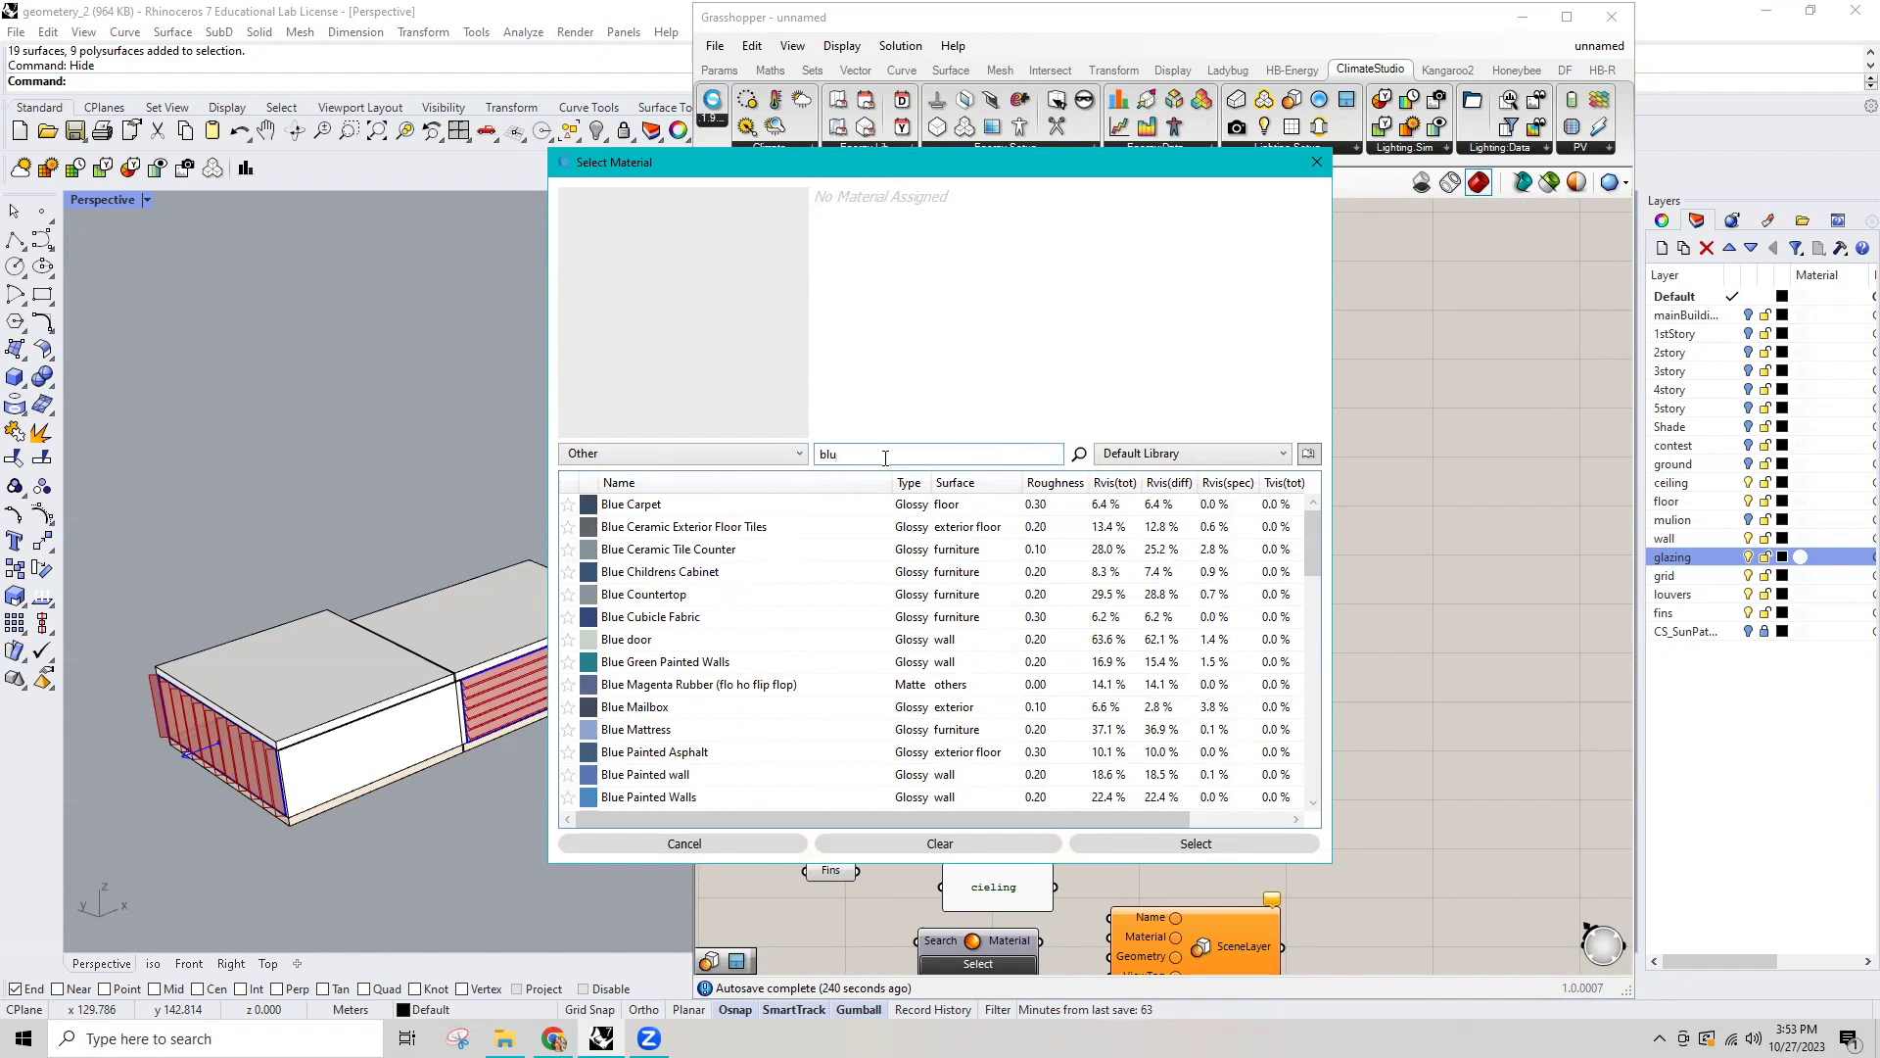
click(730, 554)
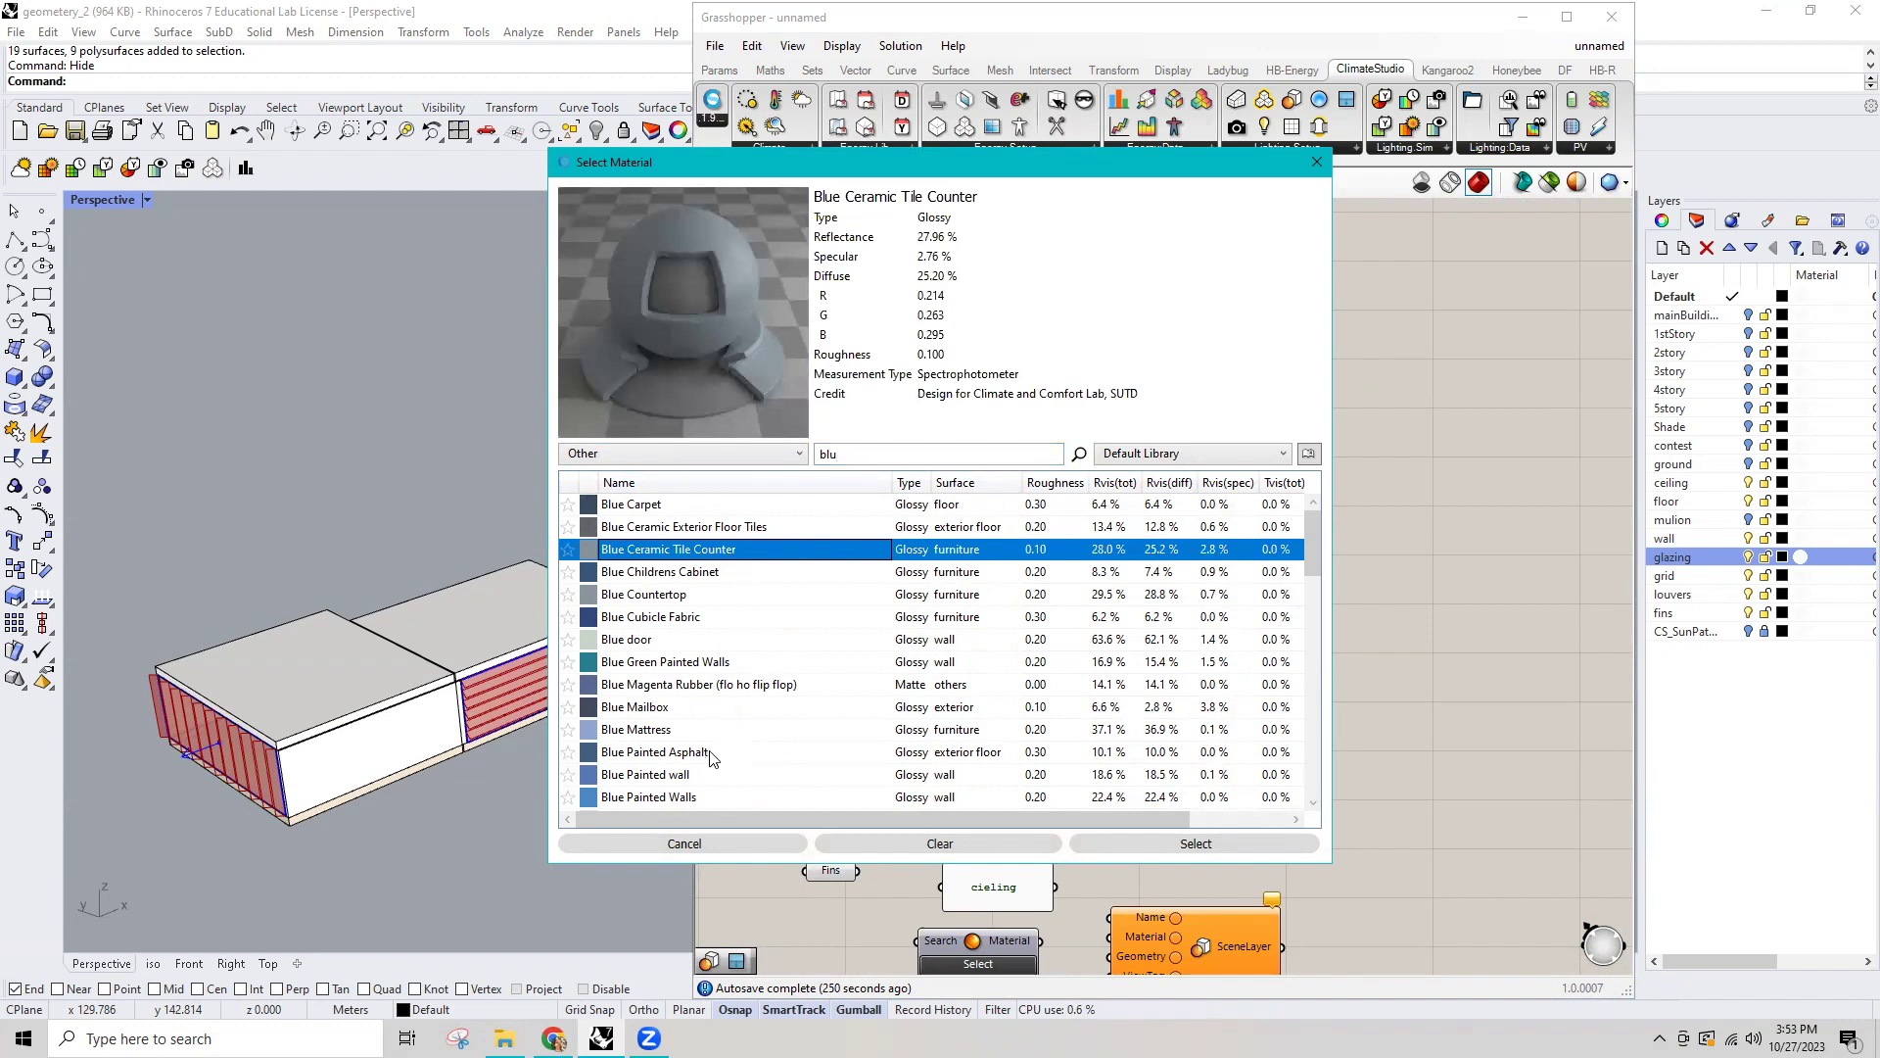
scroll(728, 750, down, 1)
click(680, 642)
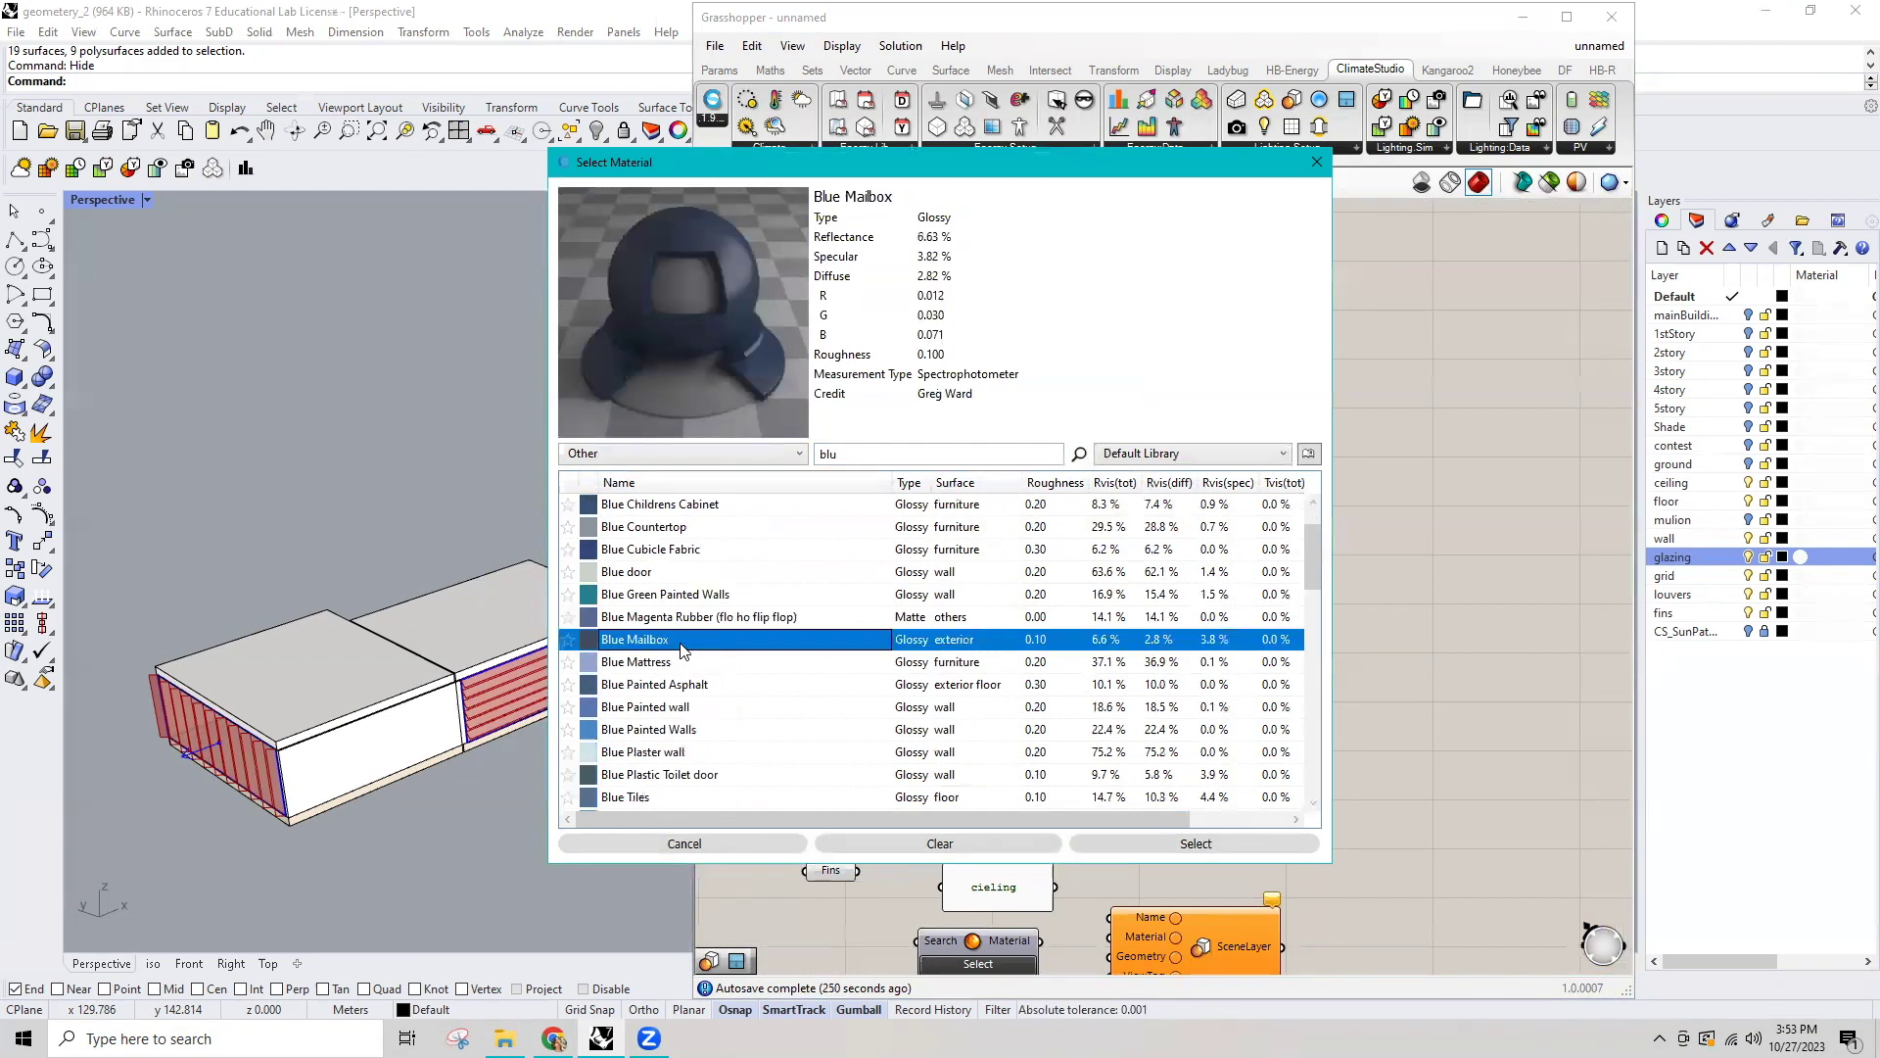
scroll(681, 649, down, 2)
scroll(681, 649, down, 2)
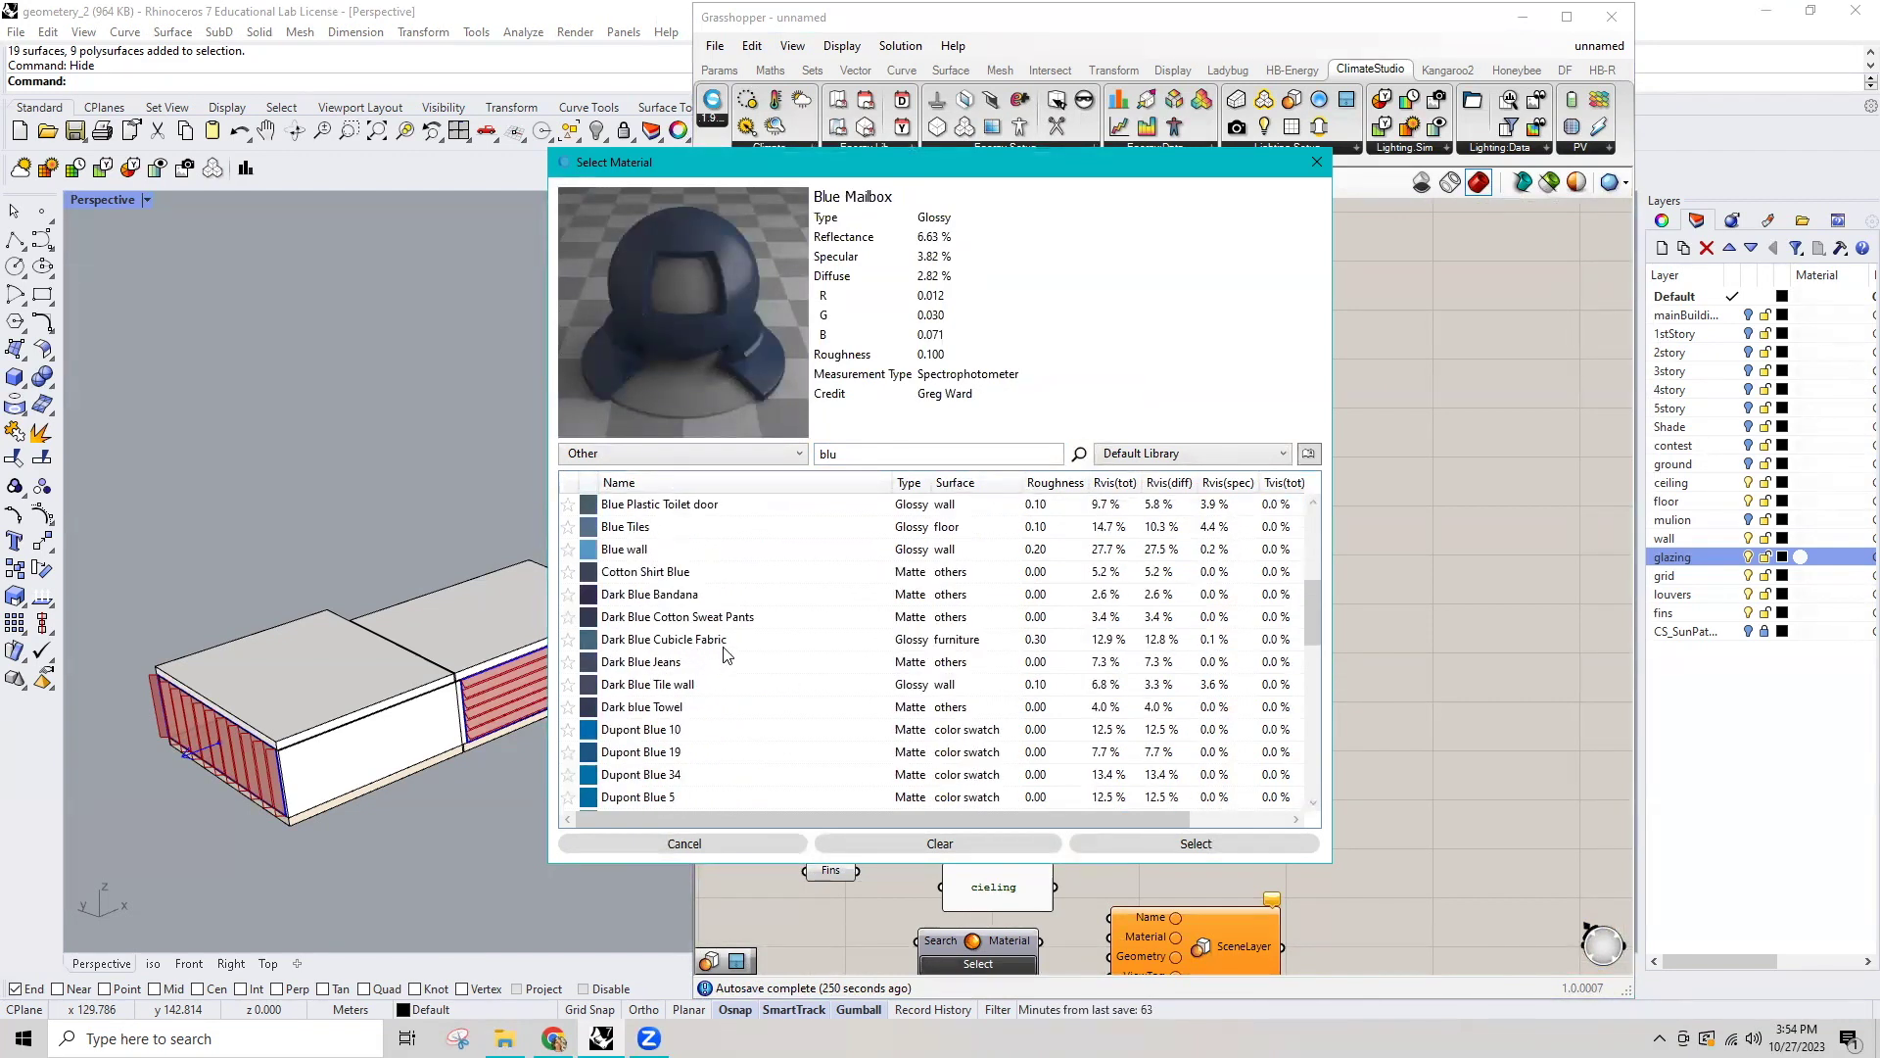
click(692, 711)
scroll(690, 710, down, 3)
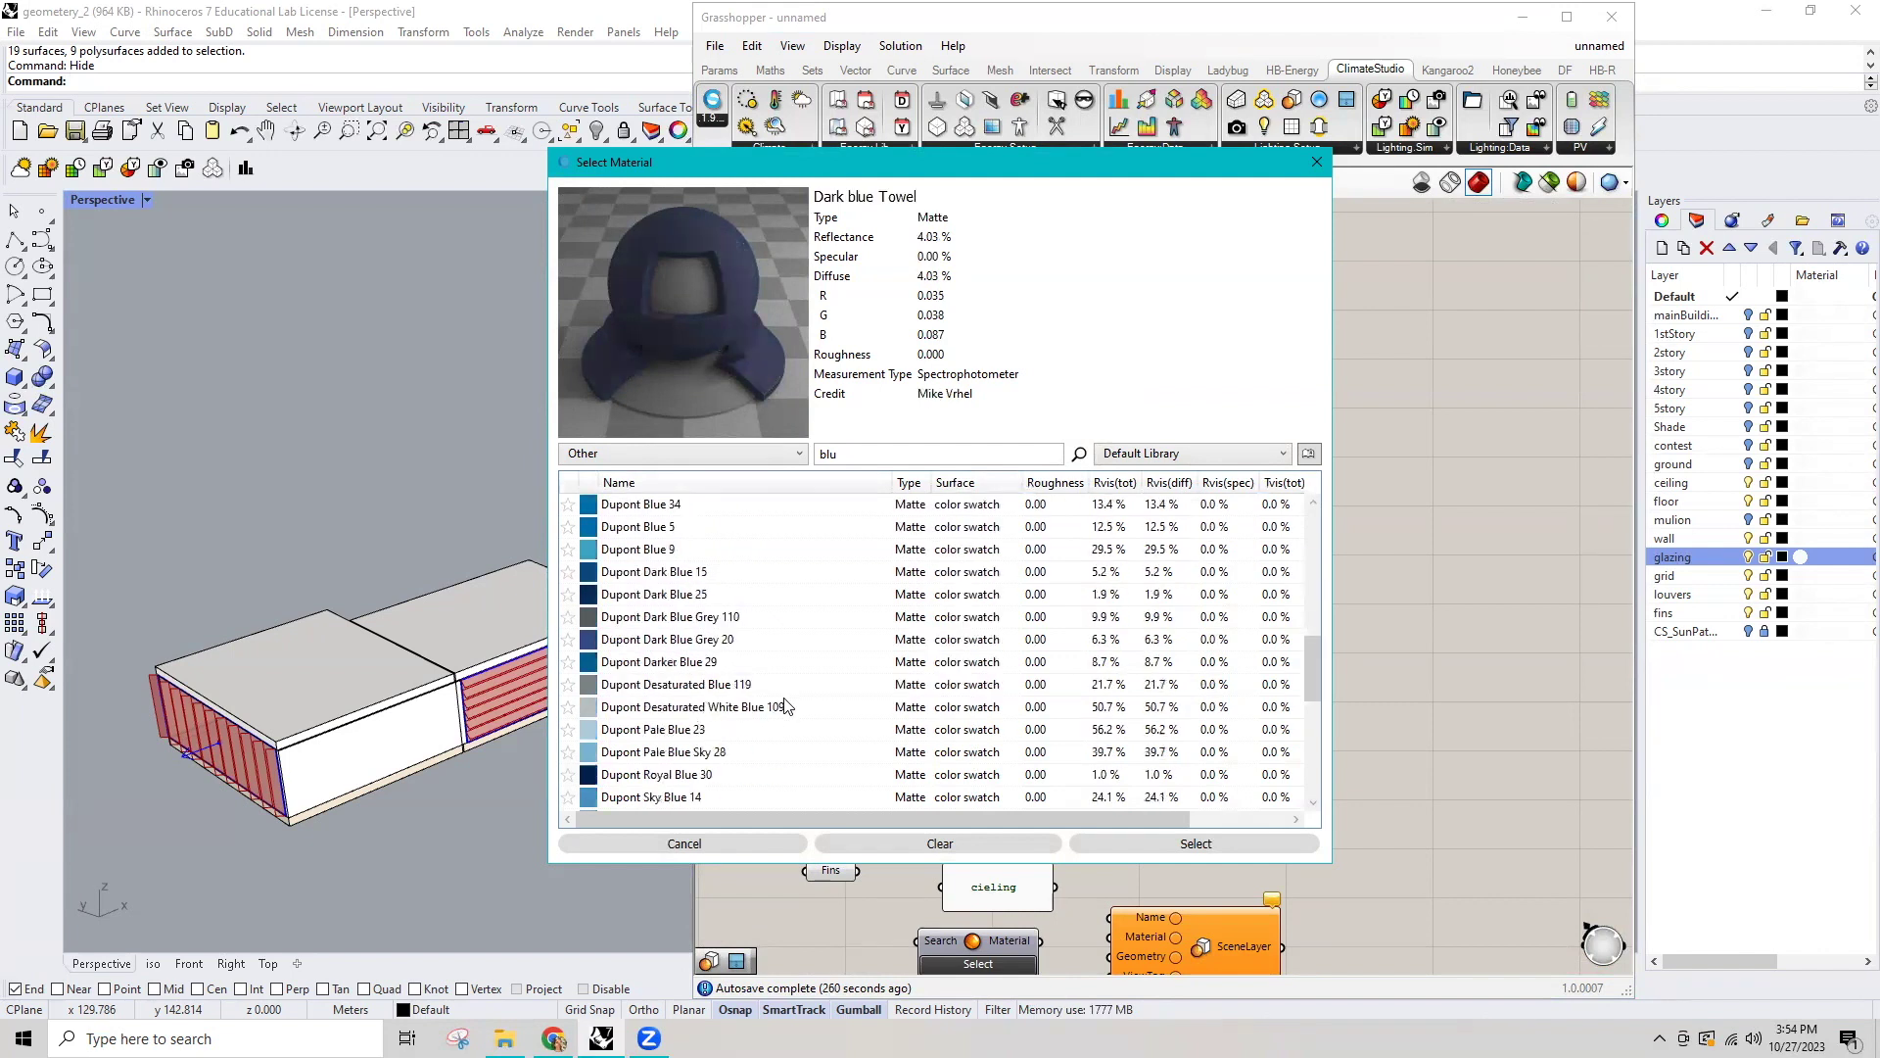
scroll(794, 705, down, 3)
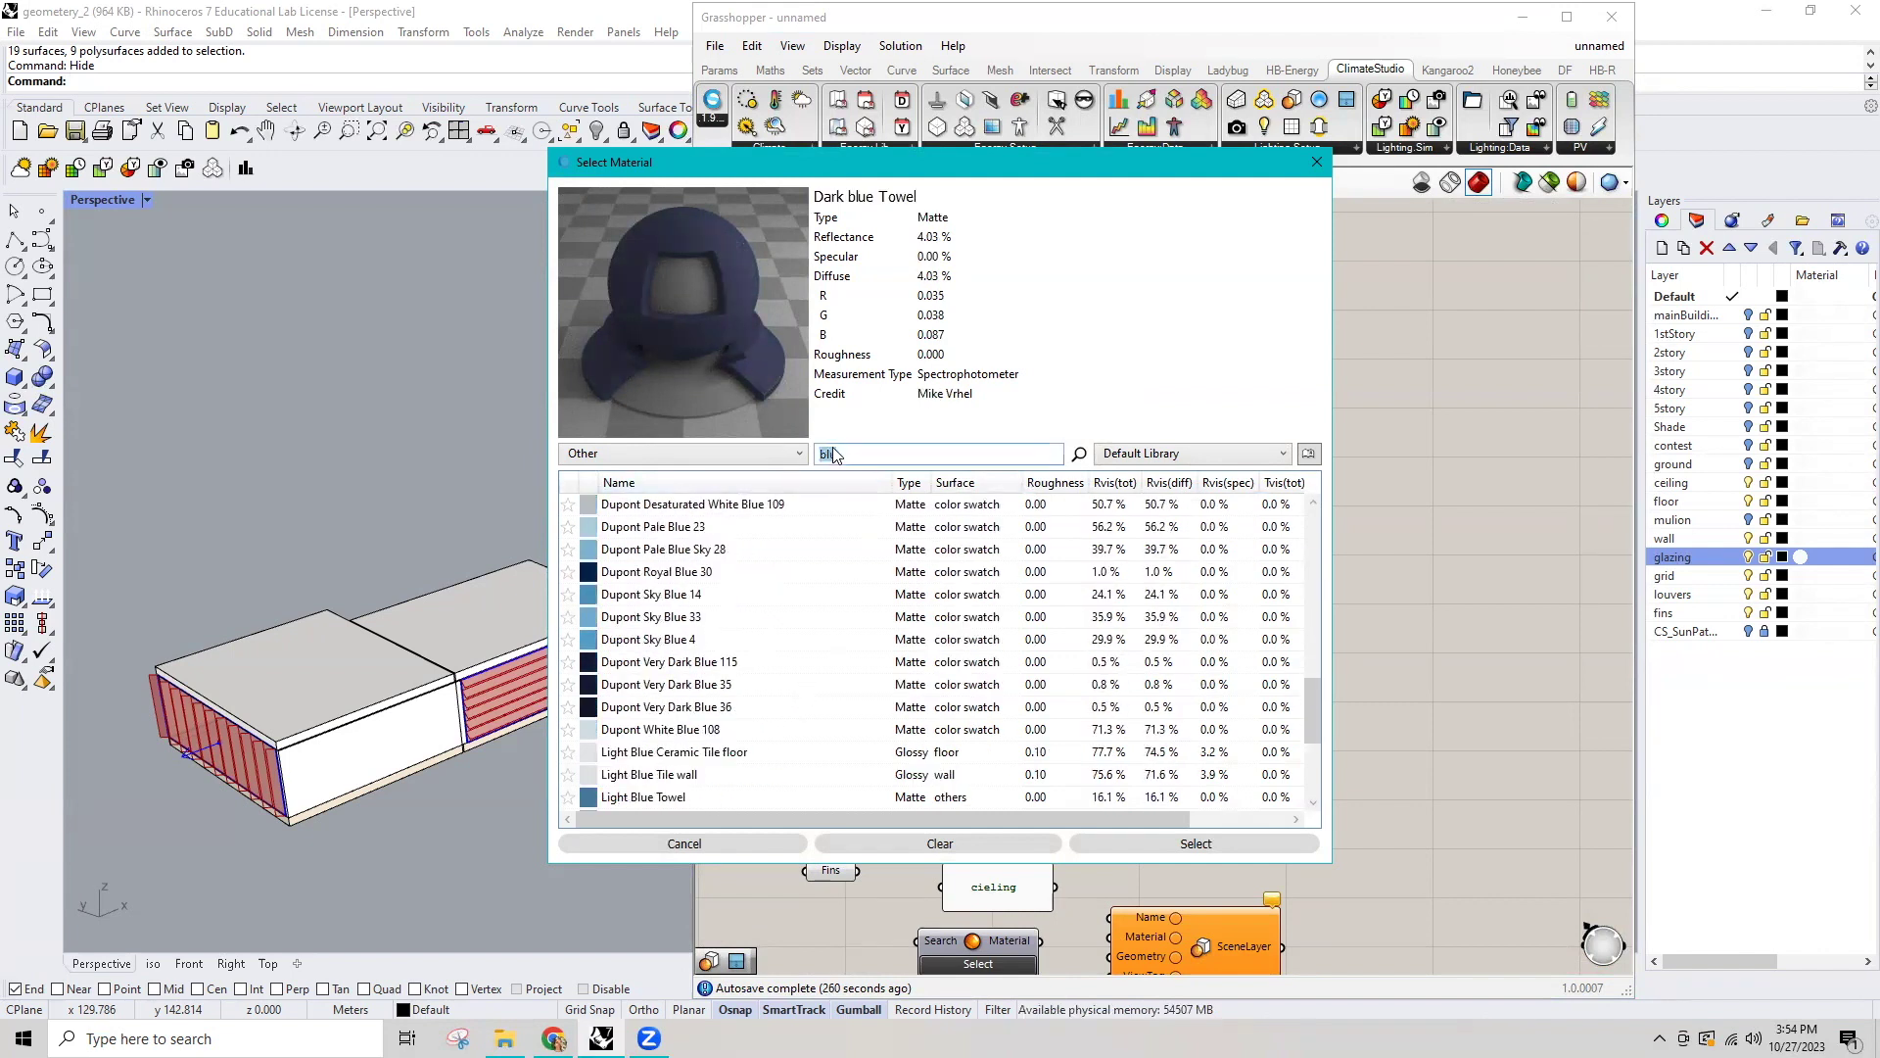
text(e tile)
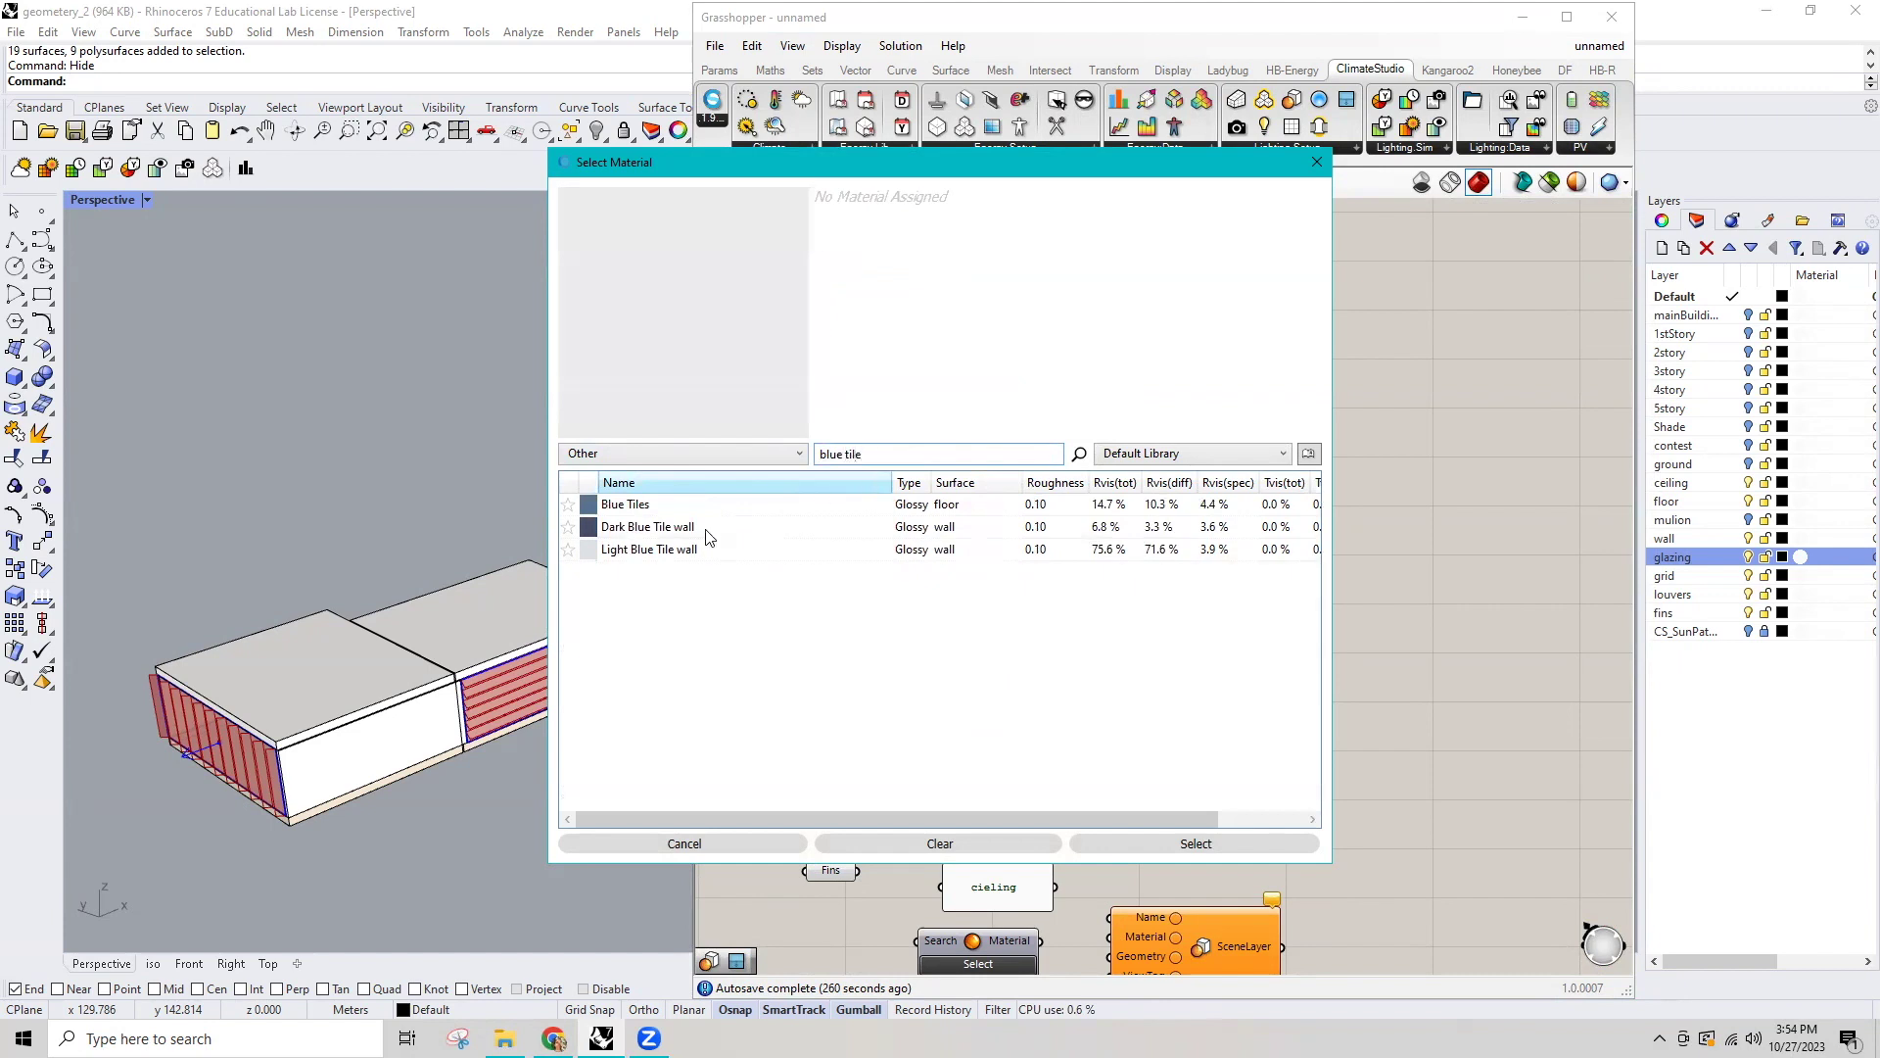
click(707, 531)
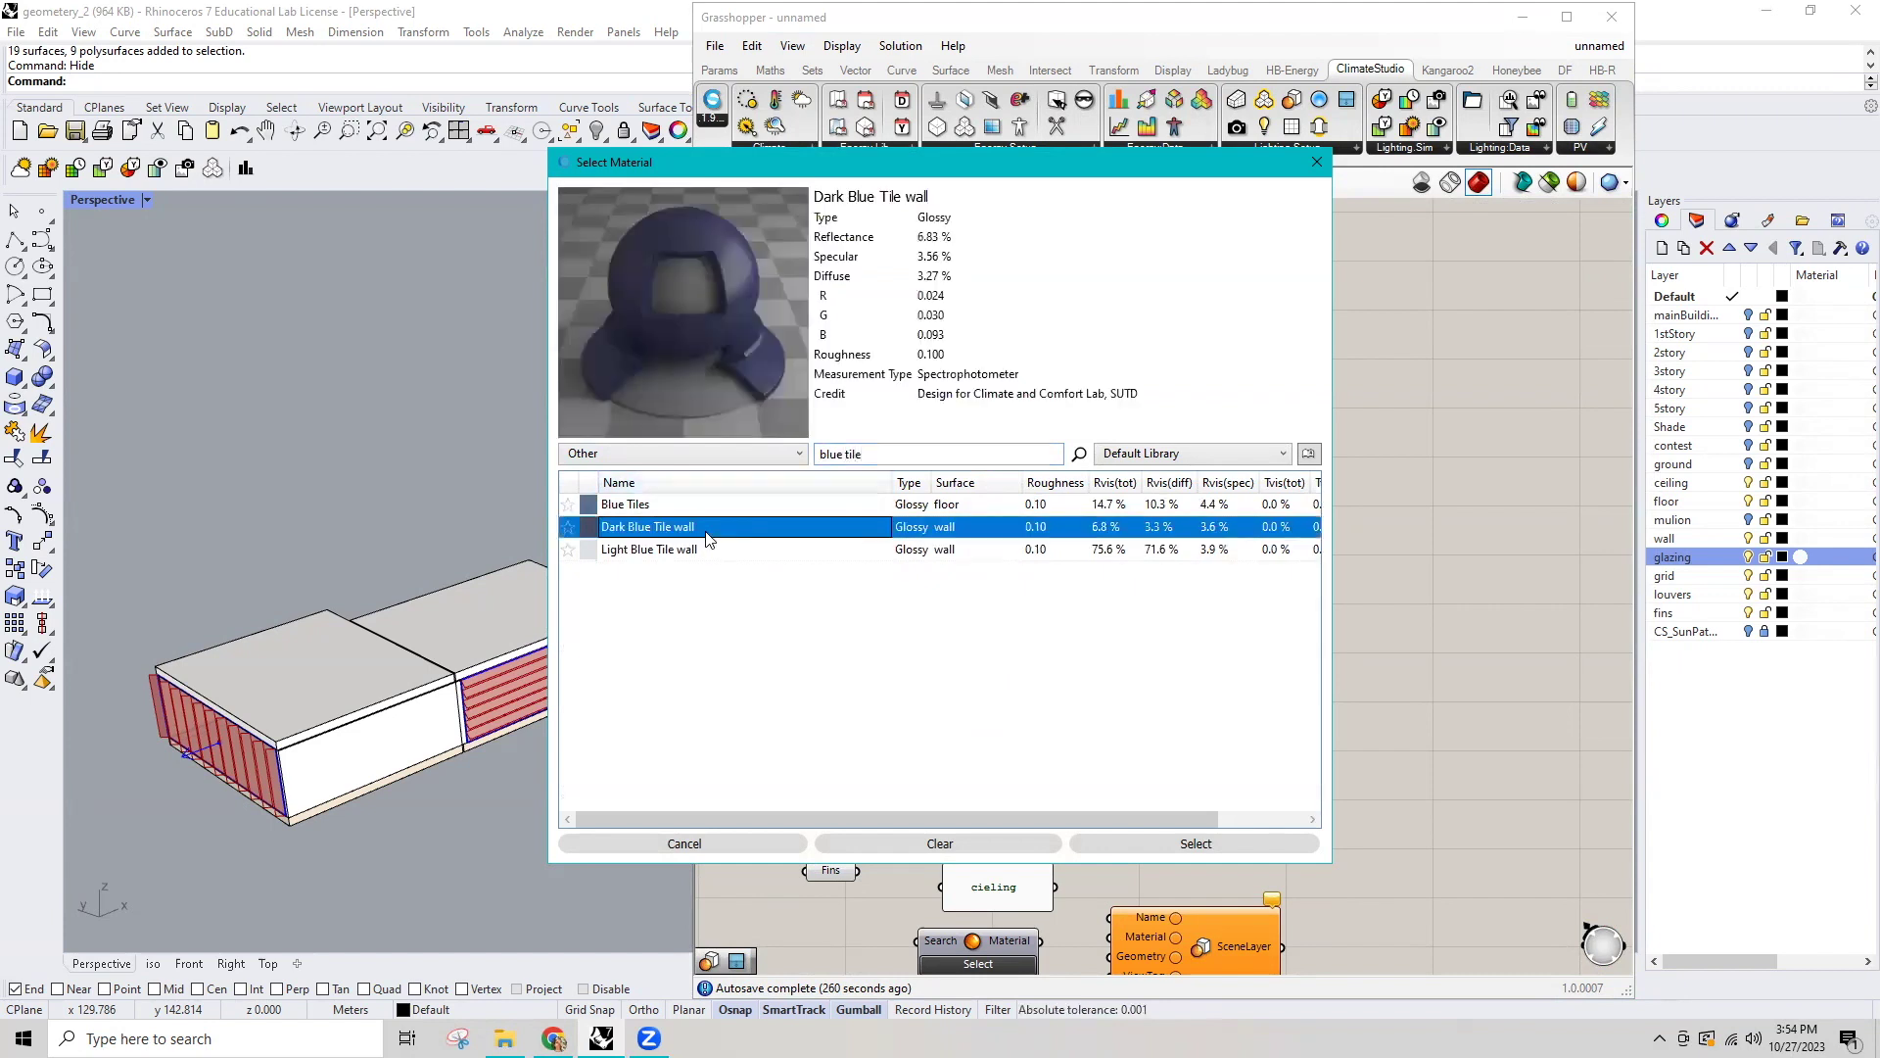
click(1209, 839)
Wire the Dark Blue Tile material and Louvers geometry into the louvers SceneLayer.
drag(1030, 663, 1100, 660)
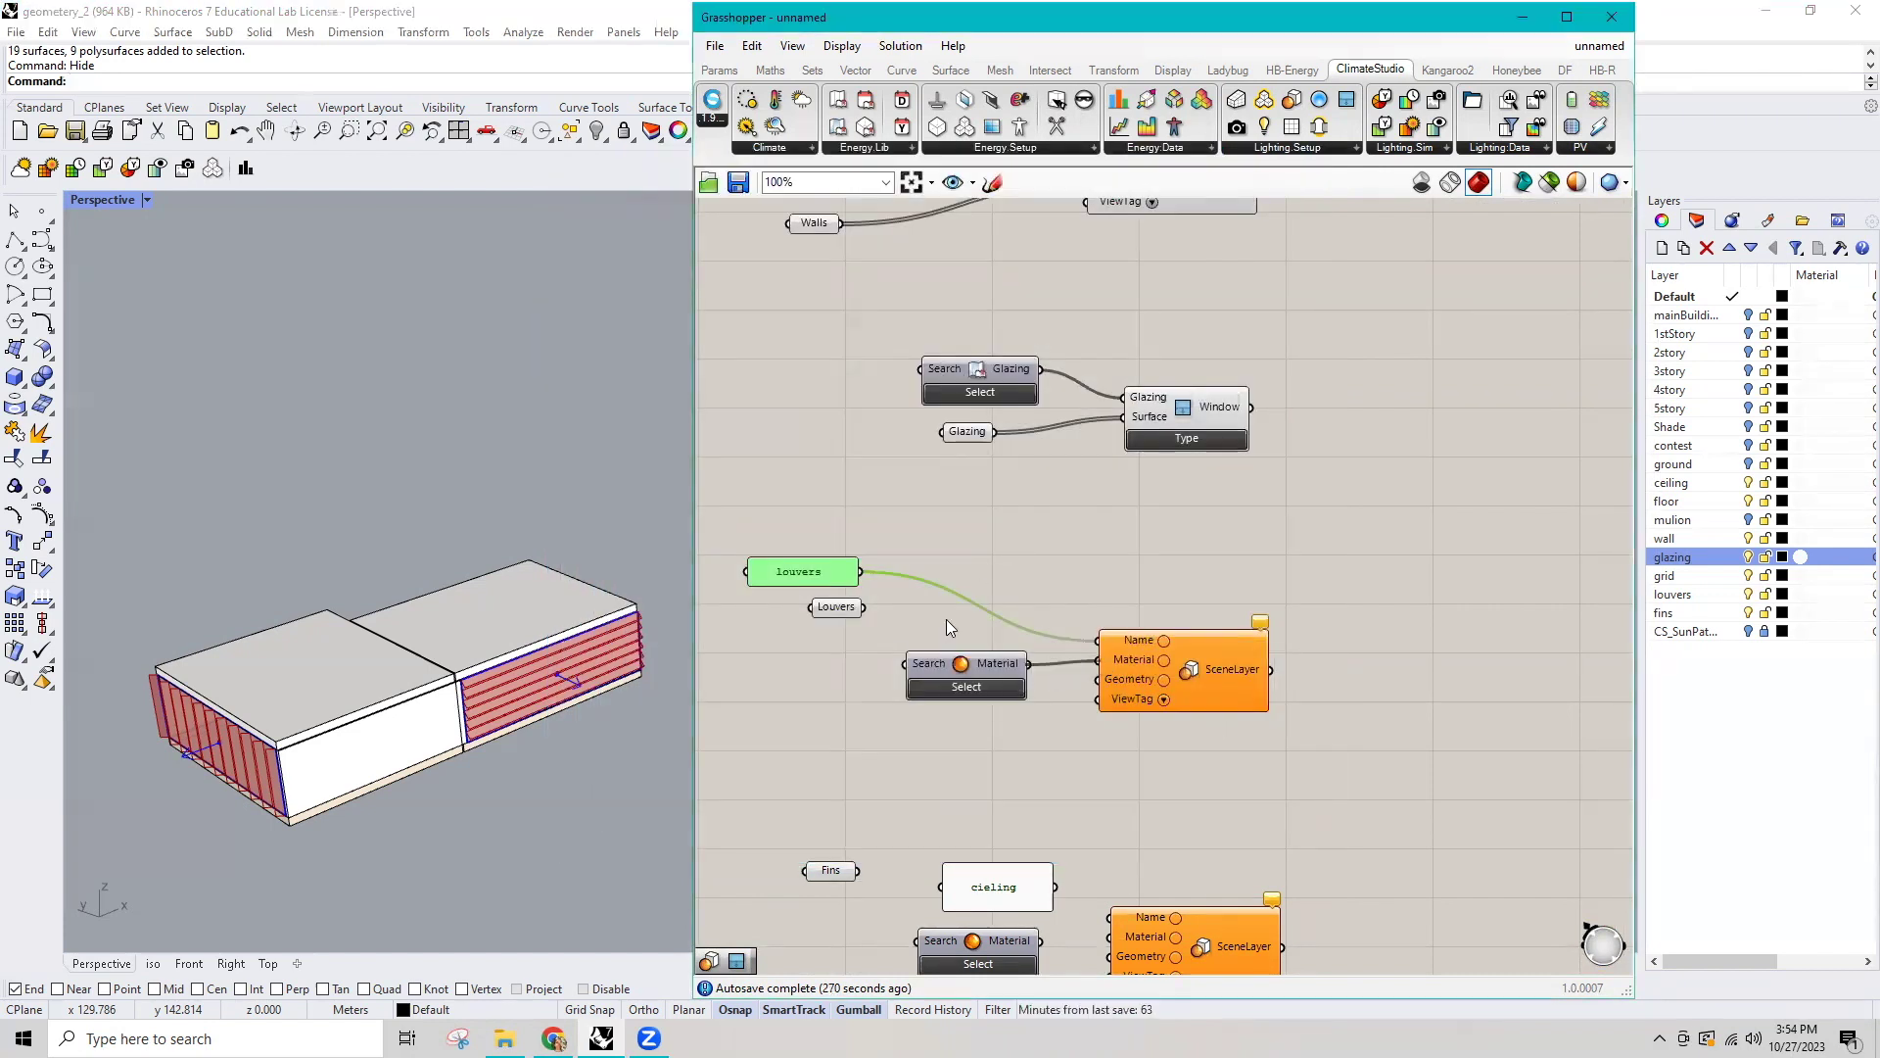
drag(941, 677, 838, 672)
mouse_move(851, 607)
mouse_down()
mouse_move(862, 725)
mouse_move(1098, 679)
mouse_up()
drag(866, 663, 818, 621)
mouse_move(845, 723)
mouse_down()
mouse_move(824, 666)
mouse_move(862, 637)
mouse_up()
click(844, 628)
drag(977, 947, 776, 923)
Rename the fins group panel to 'fins' and wire it to the SceneLayer Name.
right_drag(1010, 945, 1048, 690)
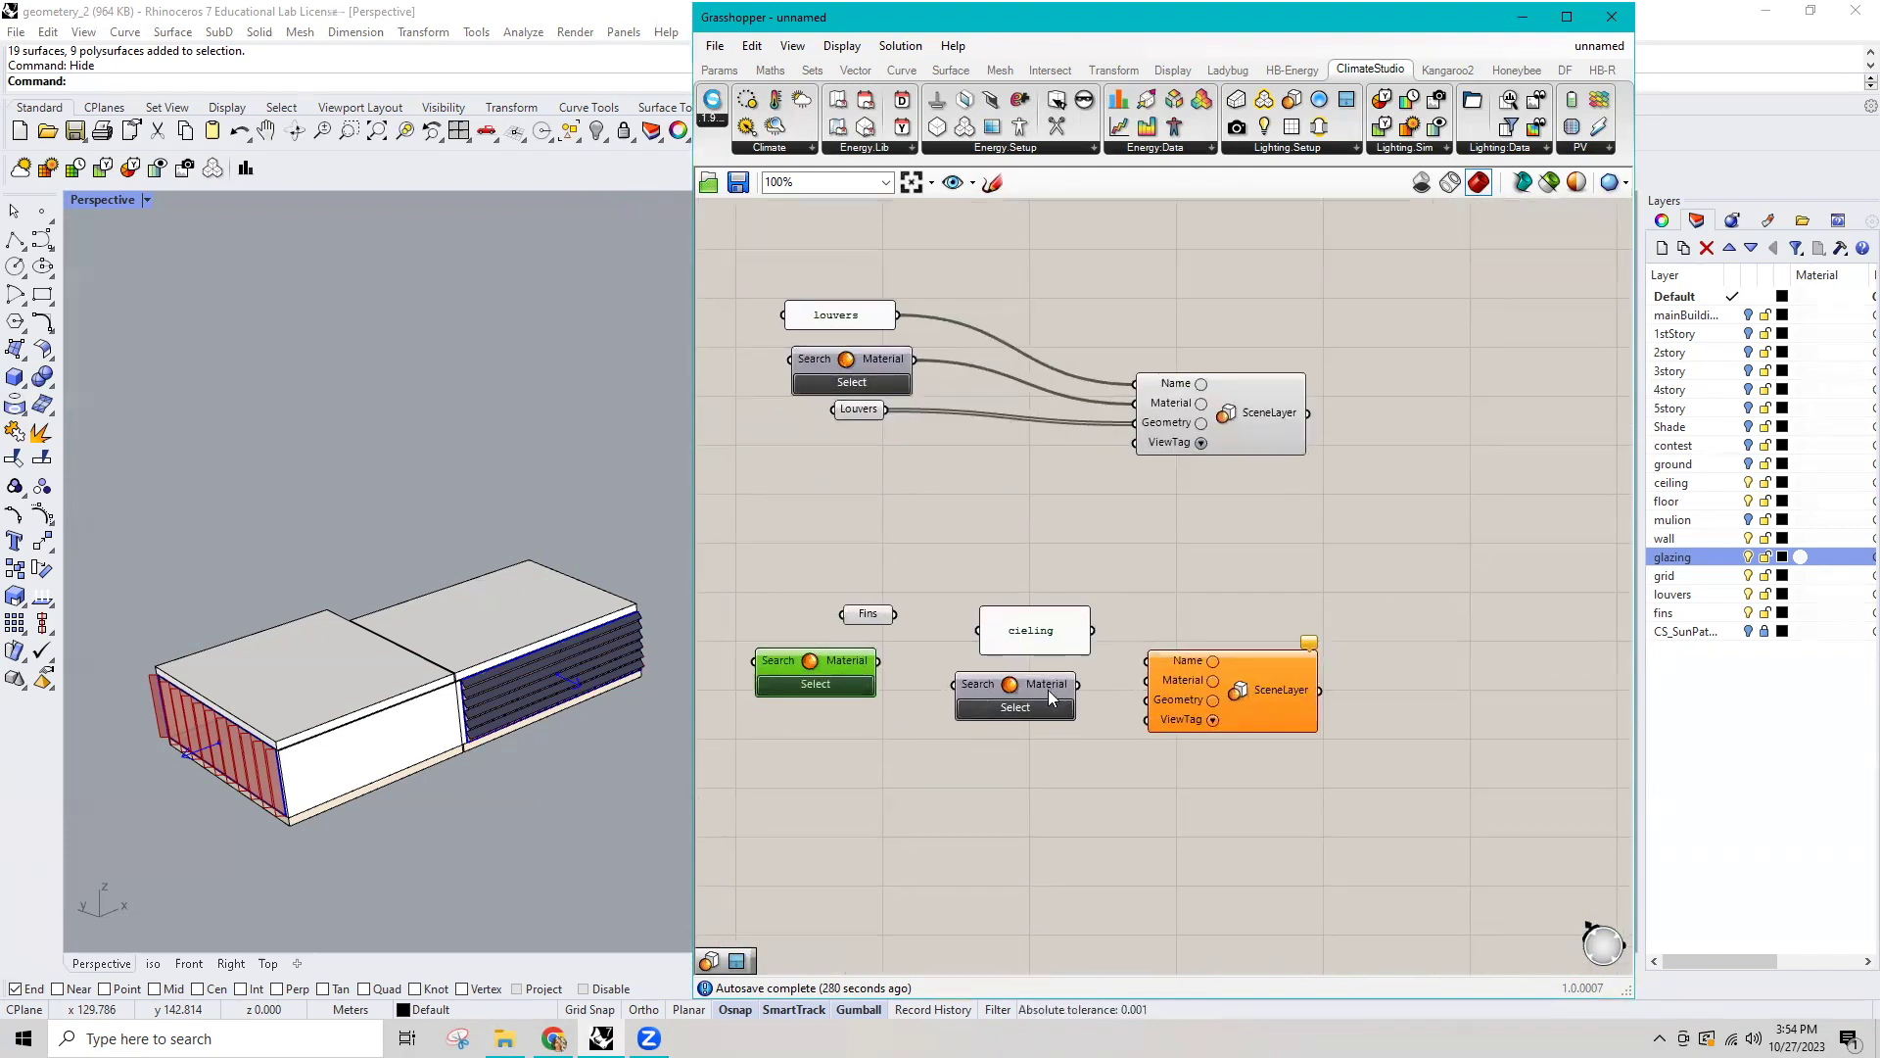
double_click(1043, 633)
text(fins)
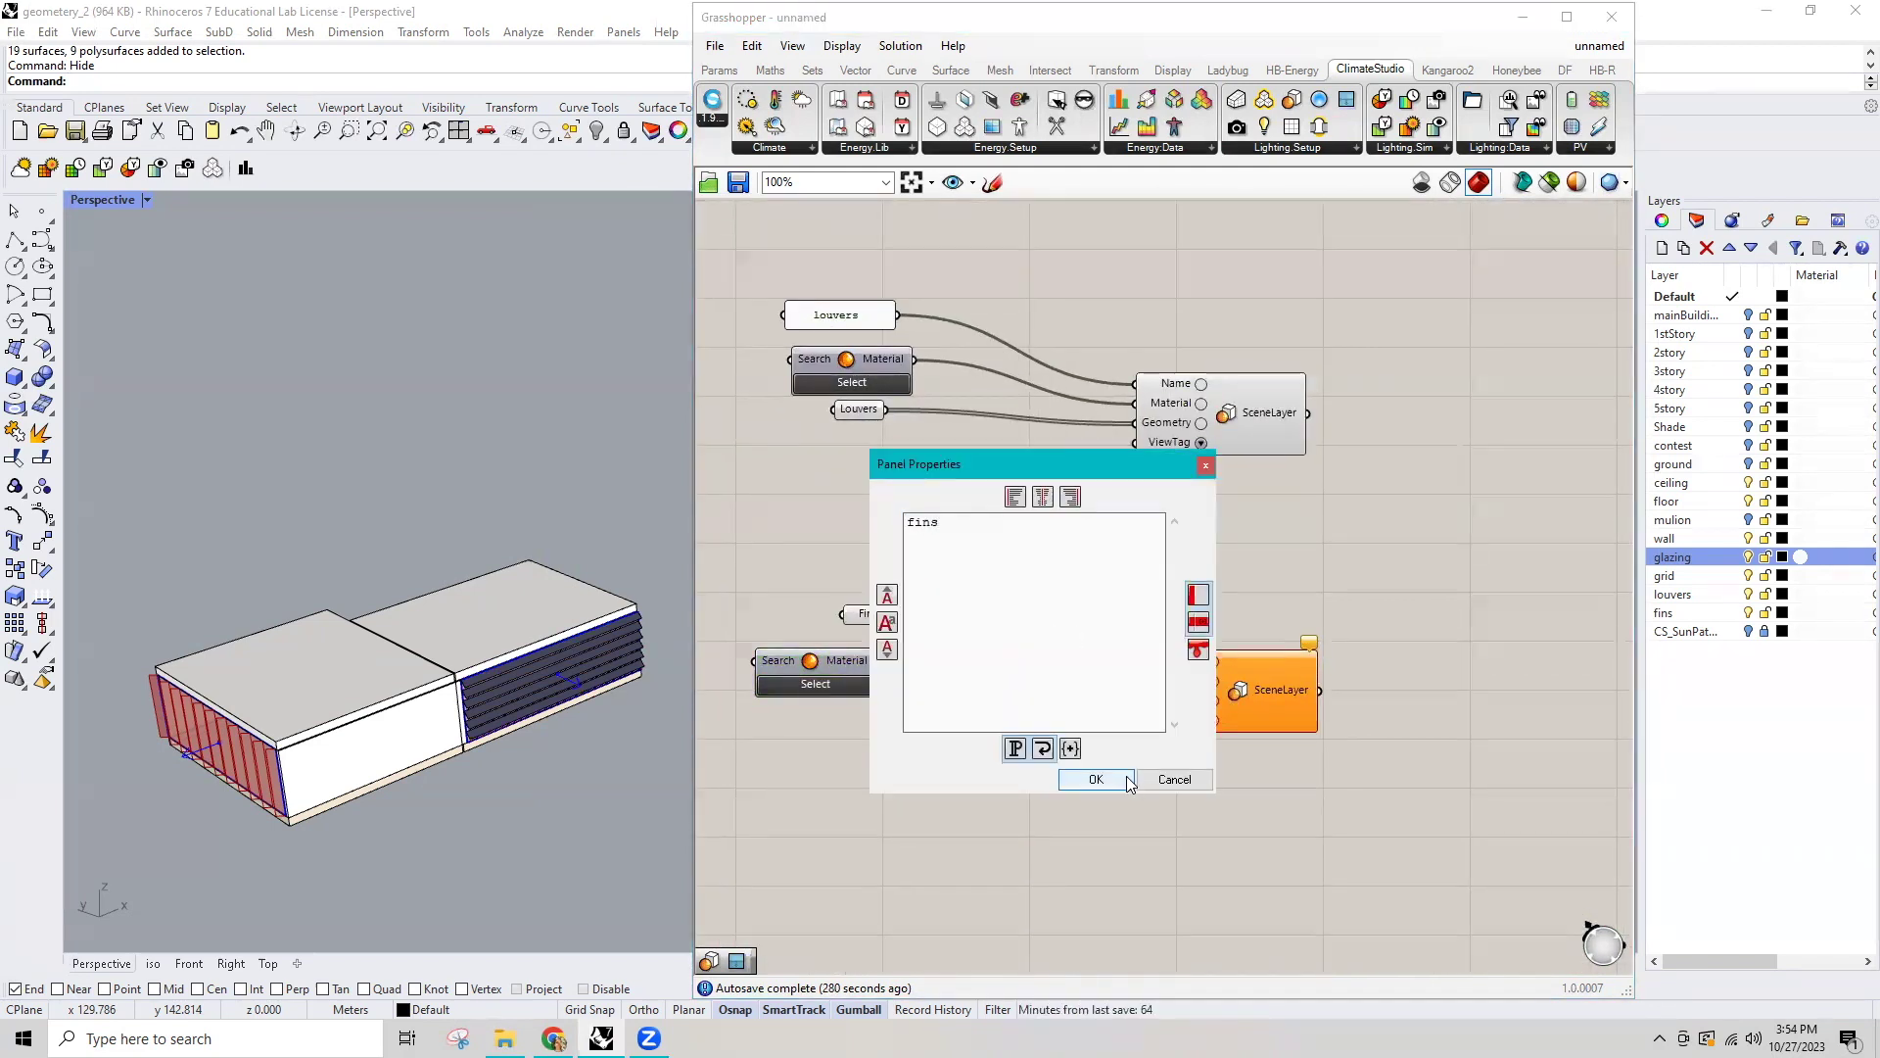
click(1095, 779)
drag(1035, 658, 1036, 629)
drag(891, 593, 860, 591)
mouse_move(1148, 660)
mouse_down()
mouse_move(903, 589)
mouse_move(867, 737)
mouse_move(1147, 699)
mouse_up()
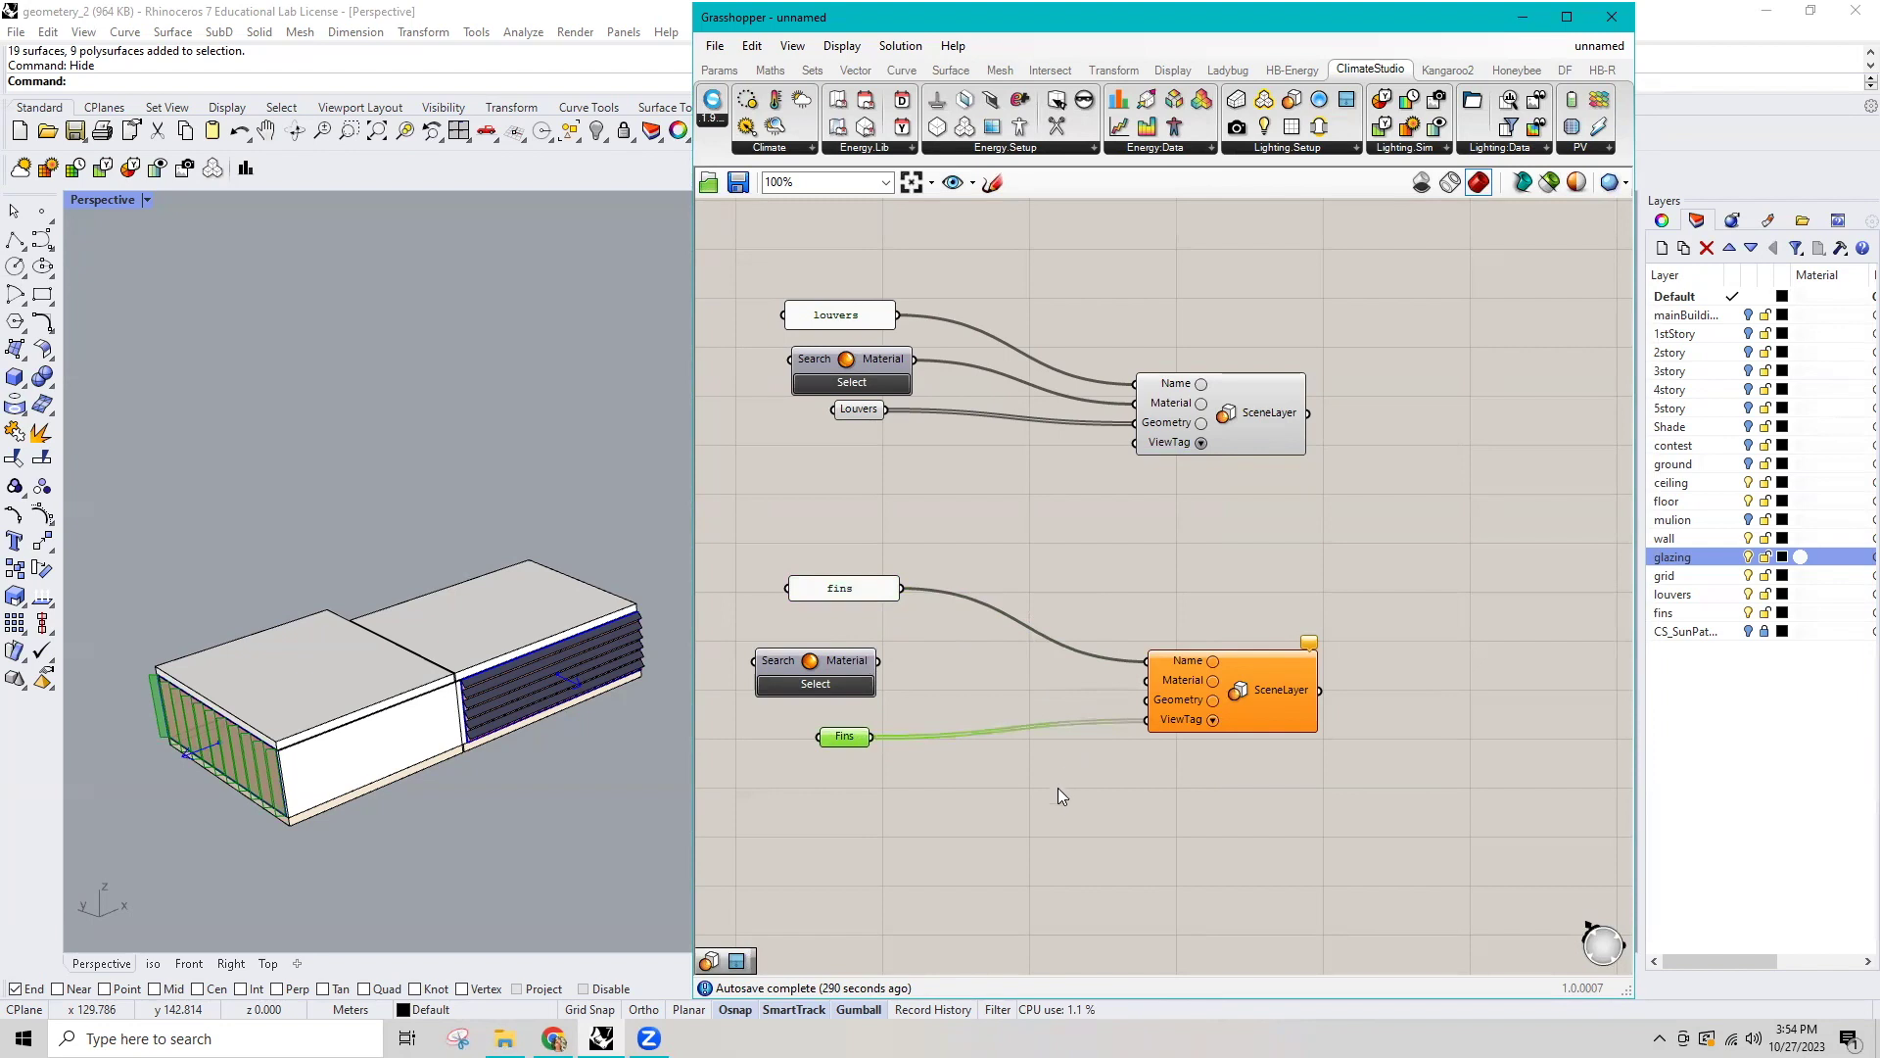
Fix the stray ViewTag link, then wire Fins geometry and the material into the fins layer.
drag(1058, 796, 886, 742)
drag(1097, 711, 1147, 699)
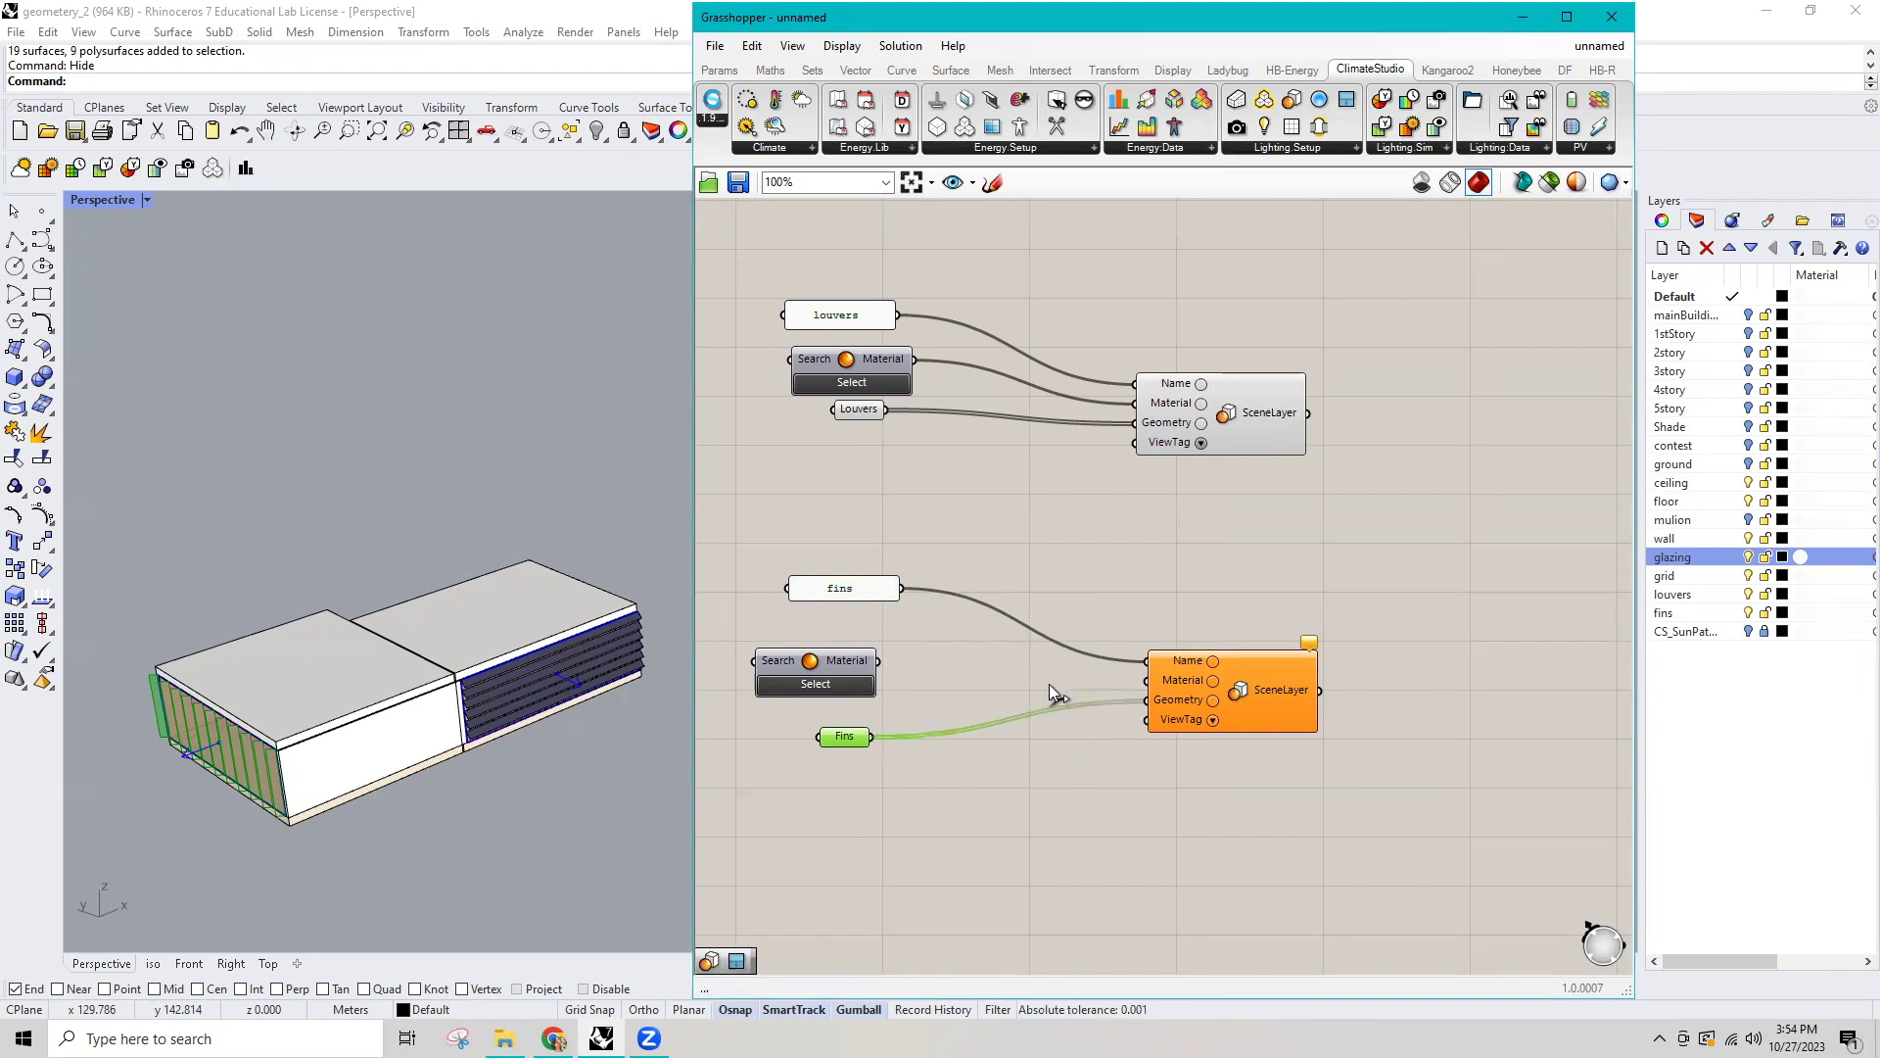
drag(879, 660, 1148, 678)
click(869, 653)
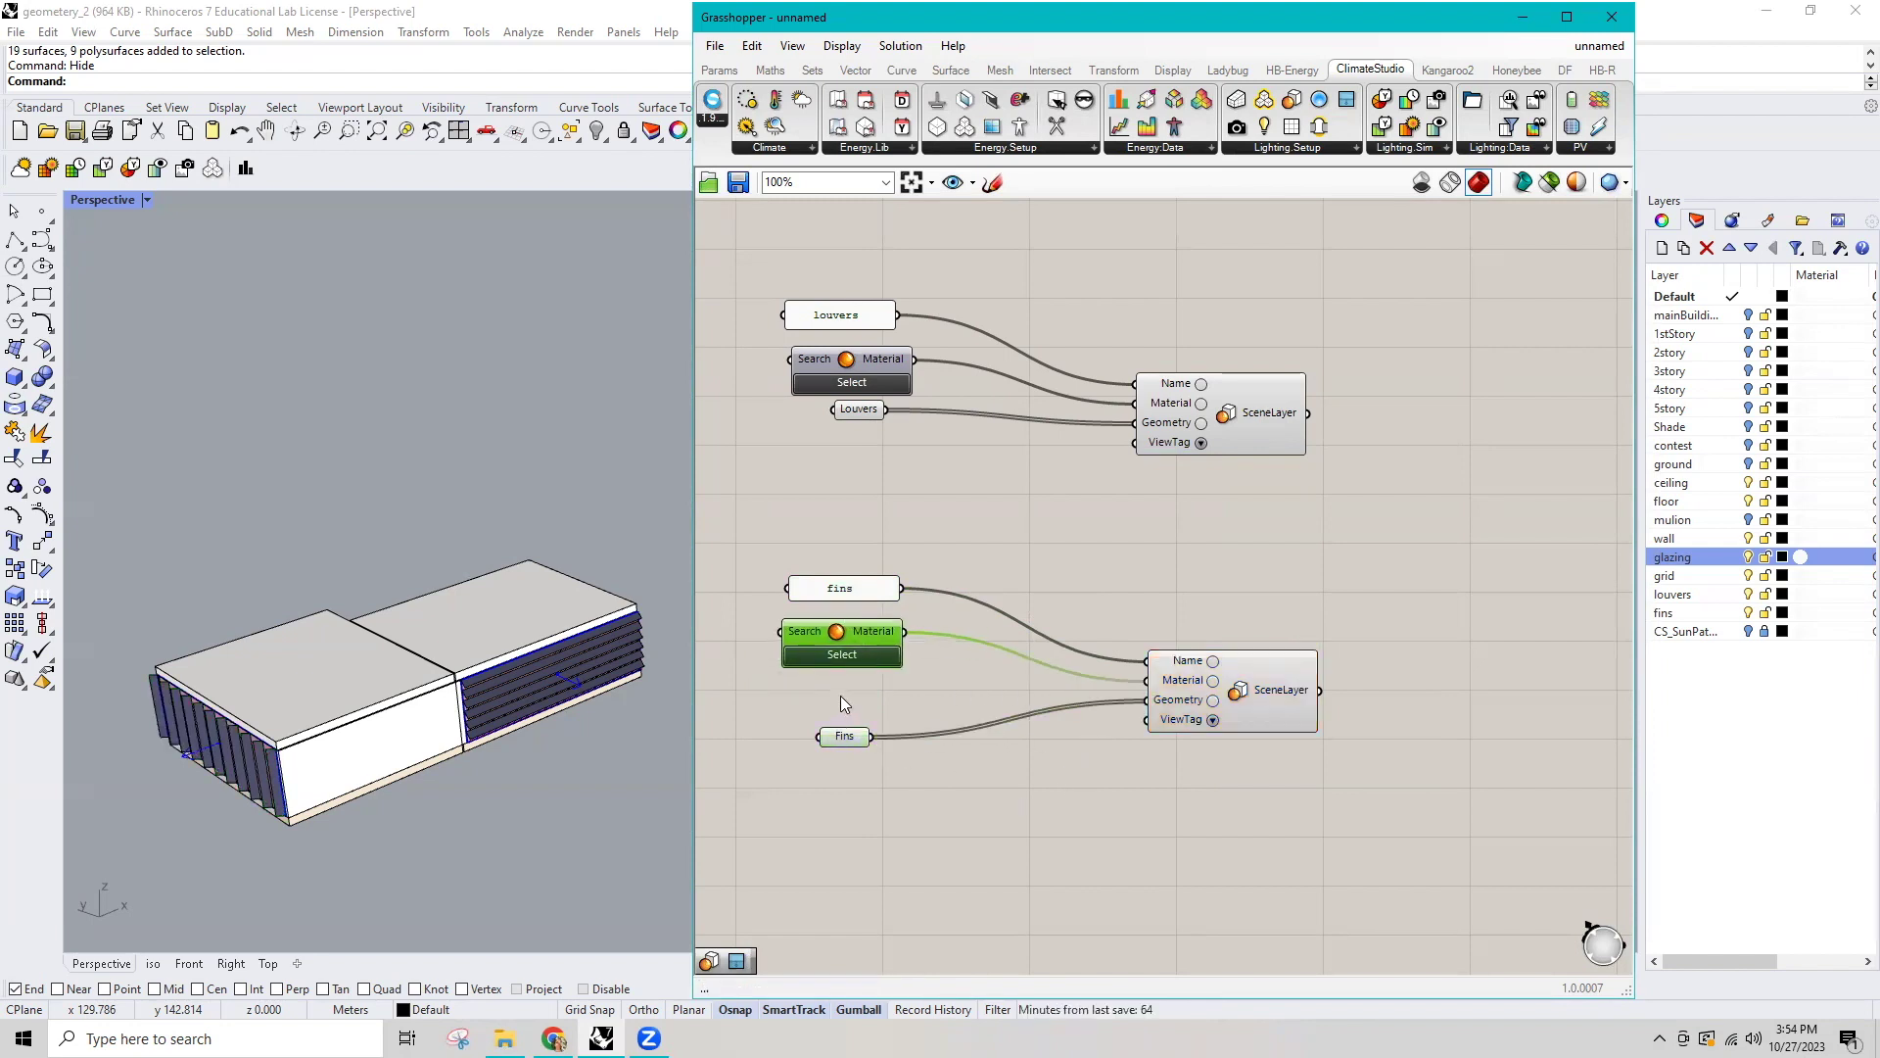
click(843, 736)
scroll(976, 776, down, 5)
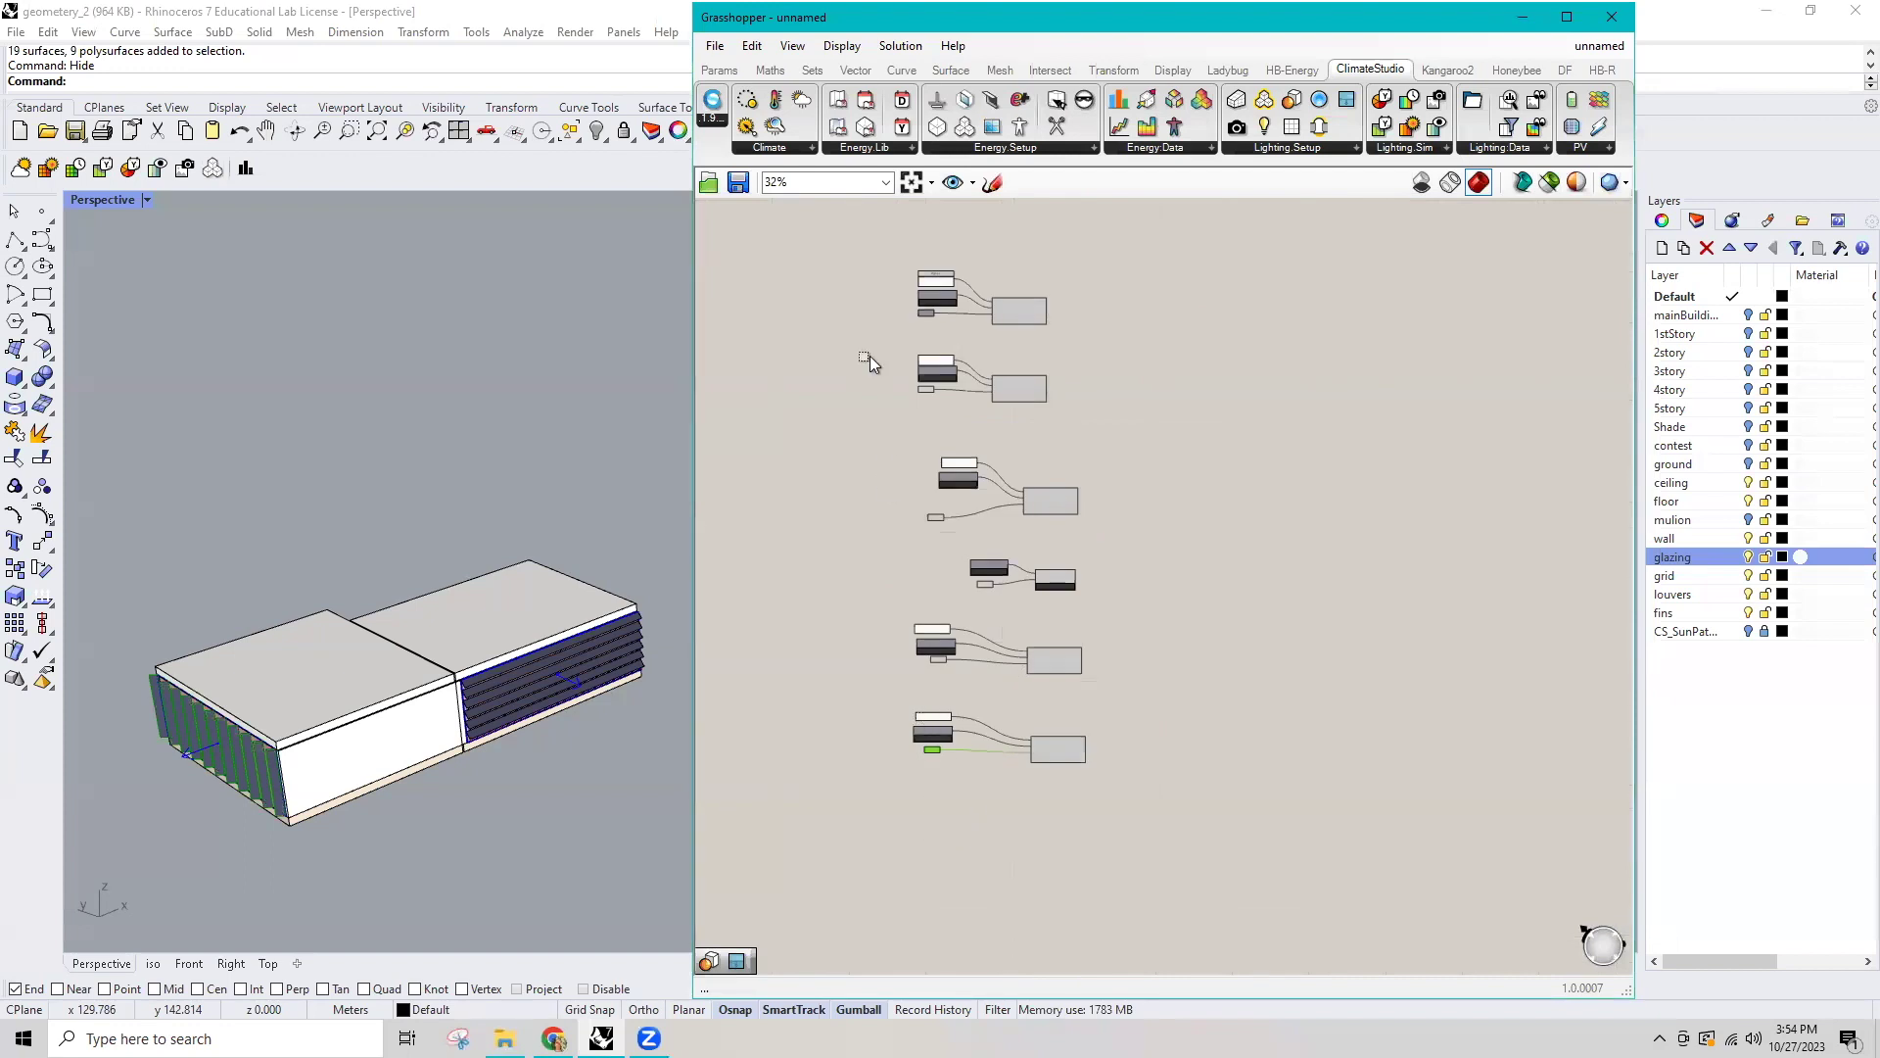
Window-select the left, middle and right component columns and align each one.
drag(873, 252, 971, 824)
shift+drag(995, 608, 973, 535)
click(944, 256)
drag(988, 435, 899, 523)
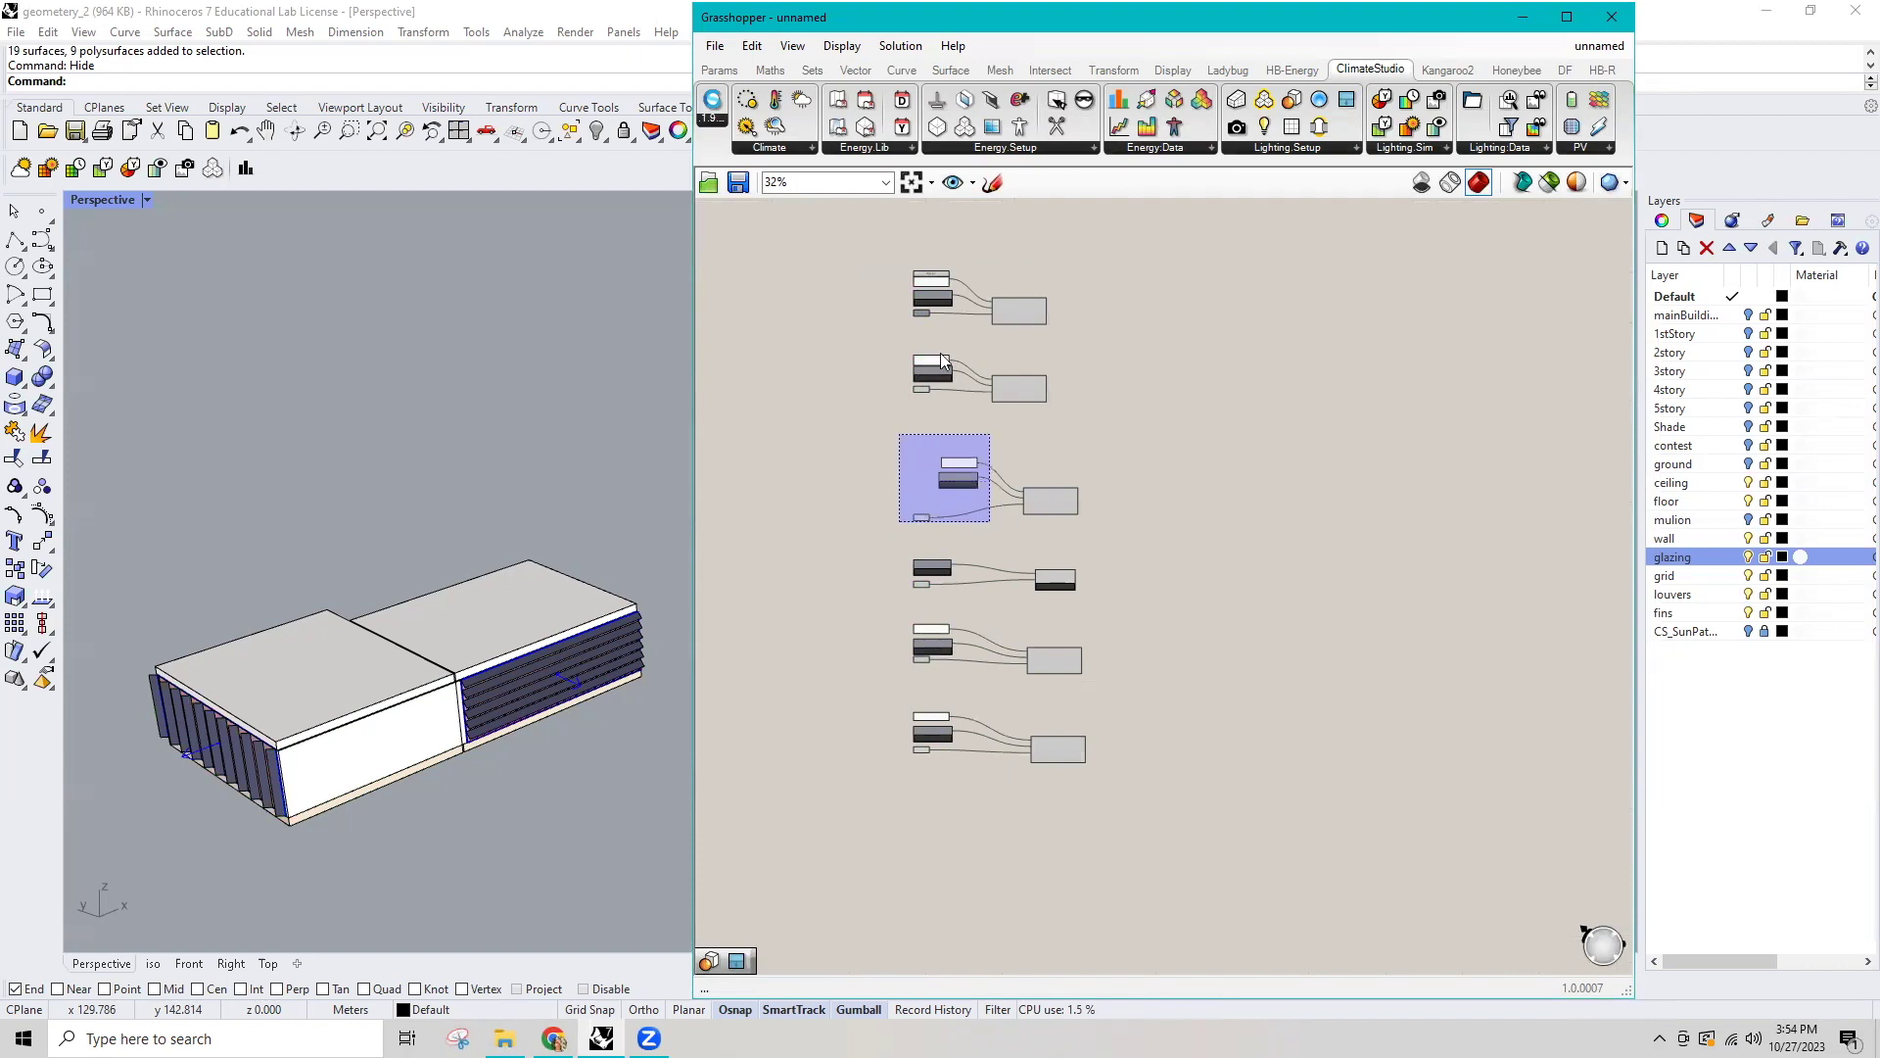
drag(1110, 265, 1011, 764)
click(1024, 284)
click(1122, 592)
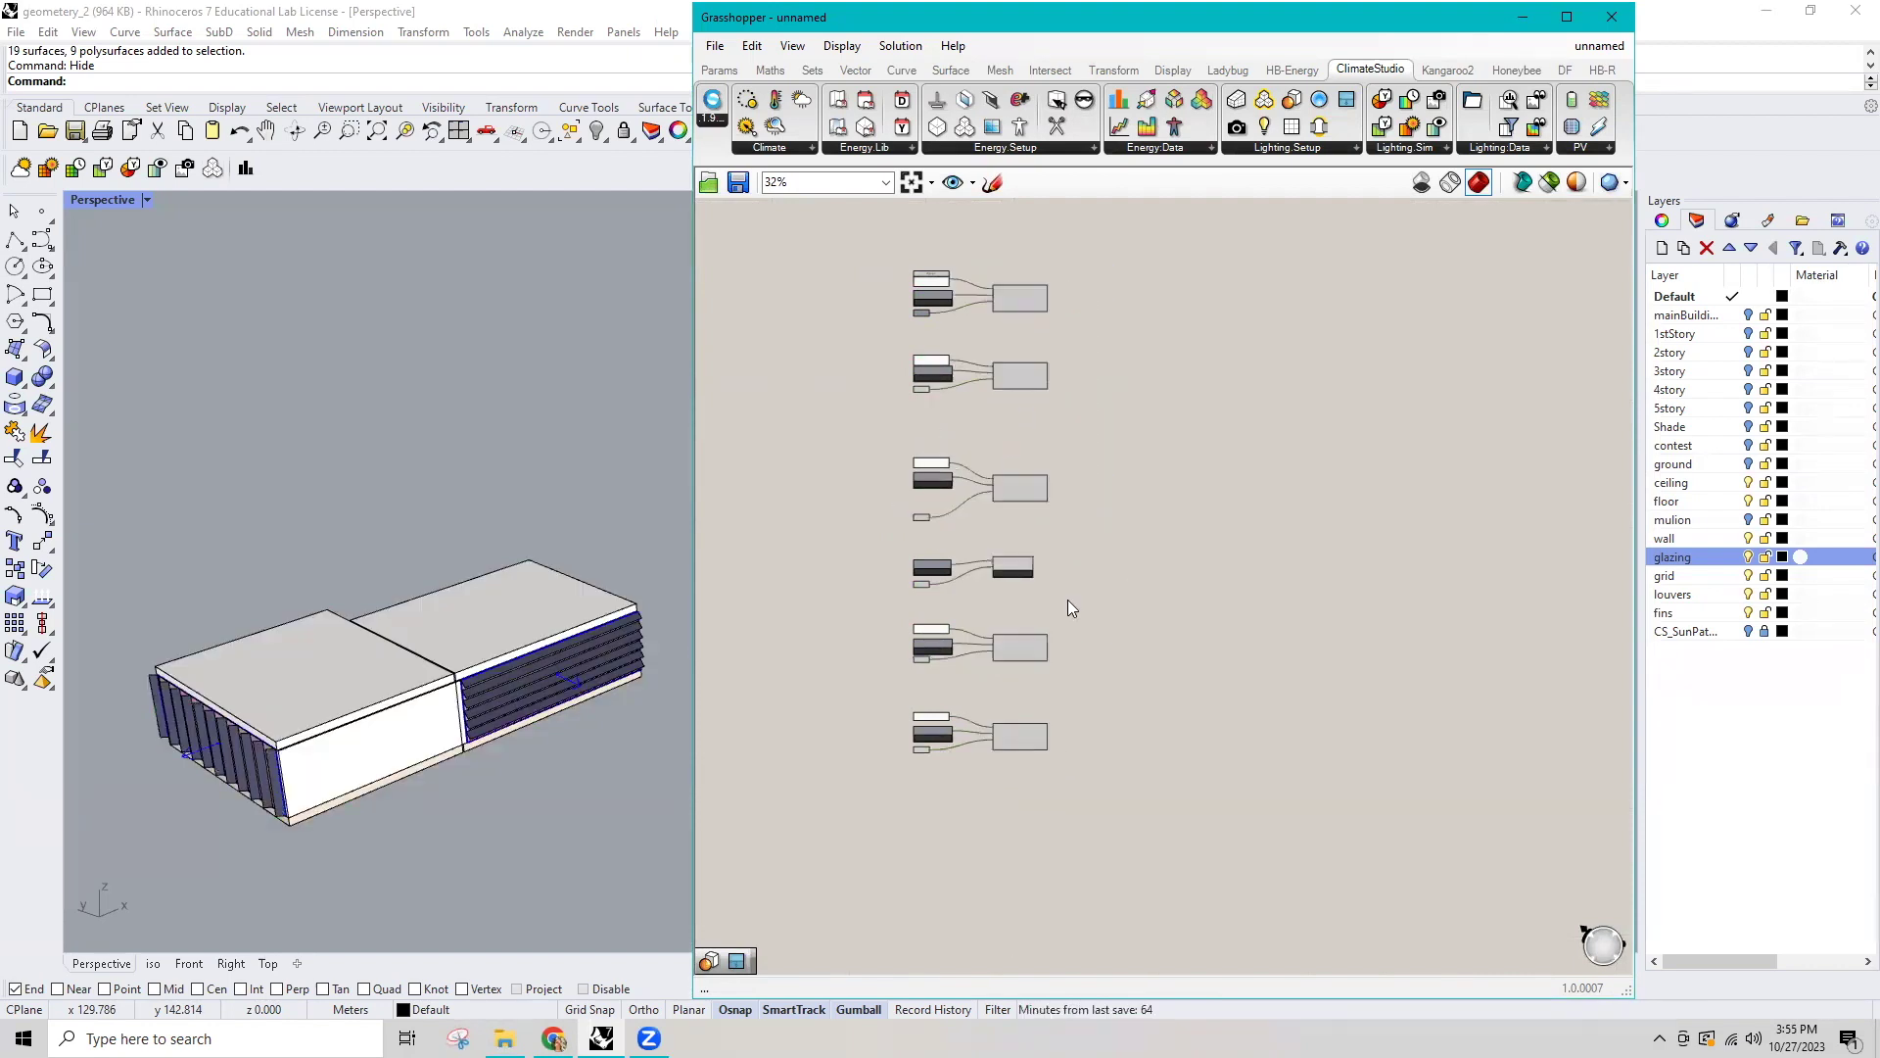
scroll(1053, 328, up, 4)
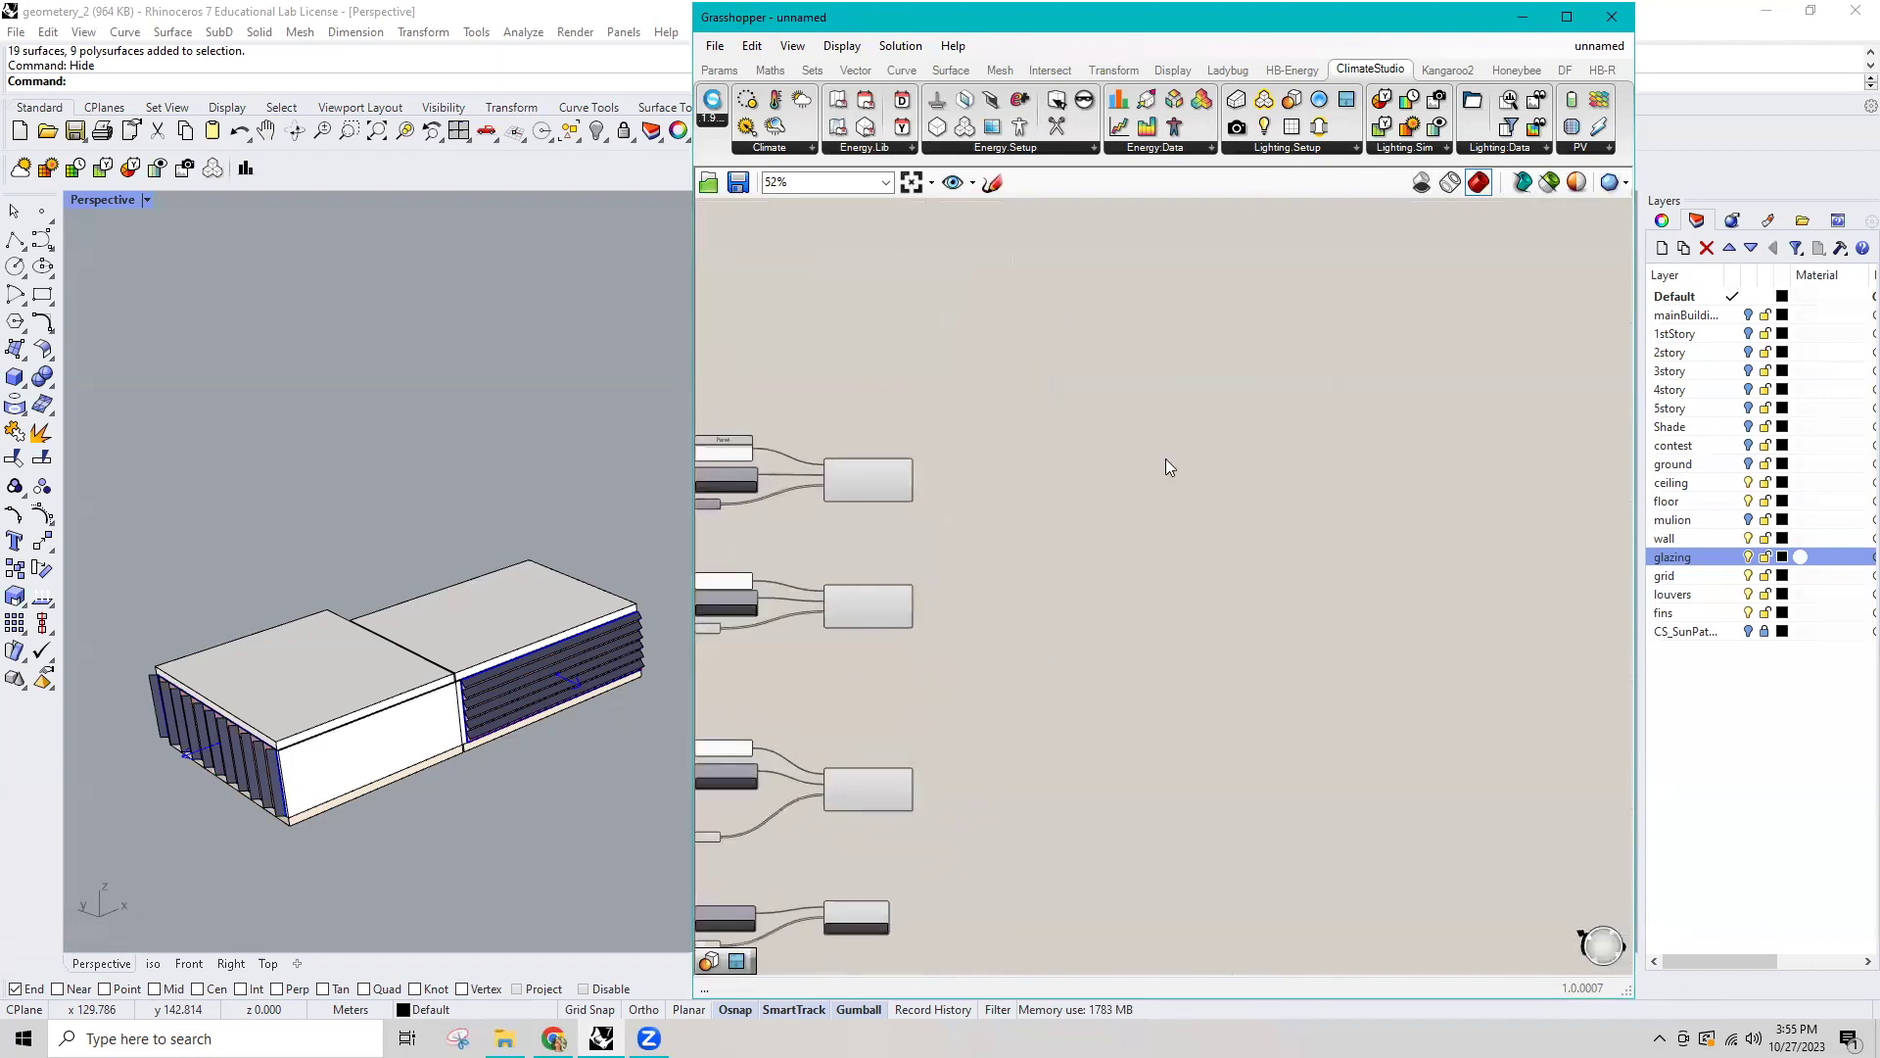
click(1285, 153)
Place a CS DaylightModel component and add a Merge component through search.
drag(1314, 207, 1386, 598)
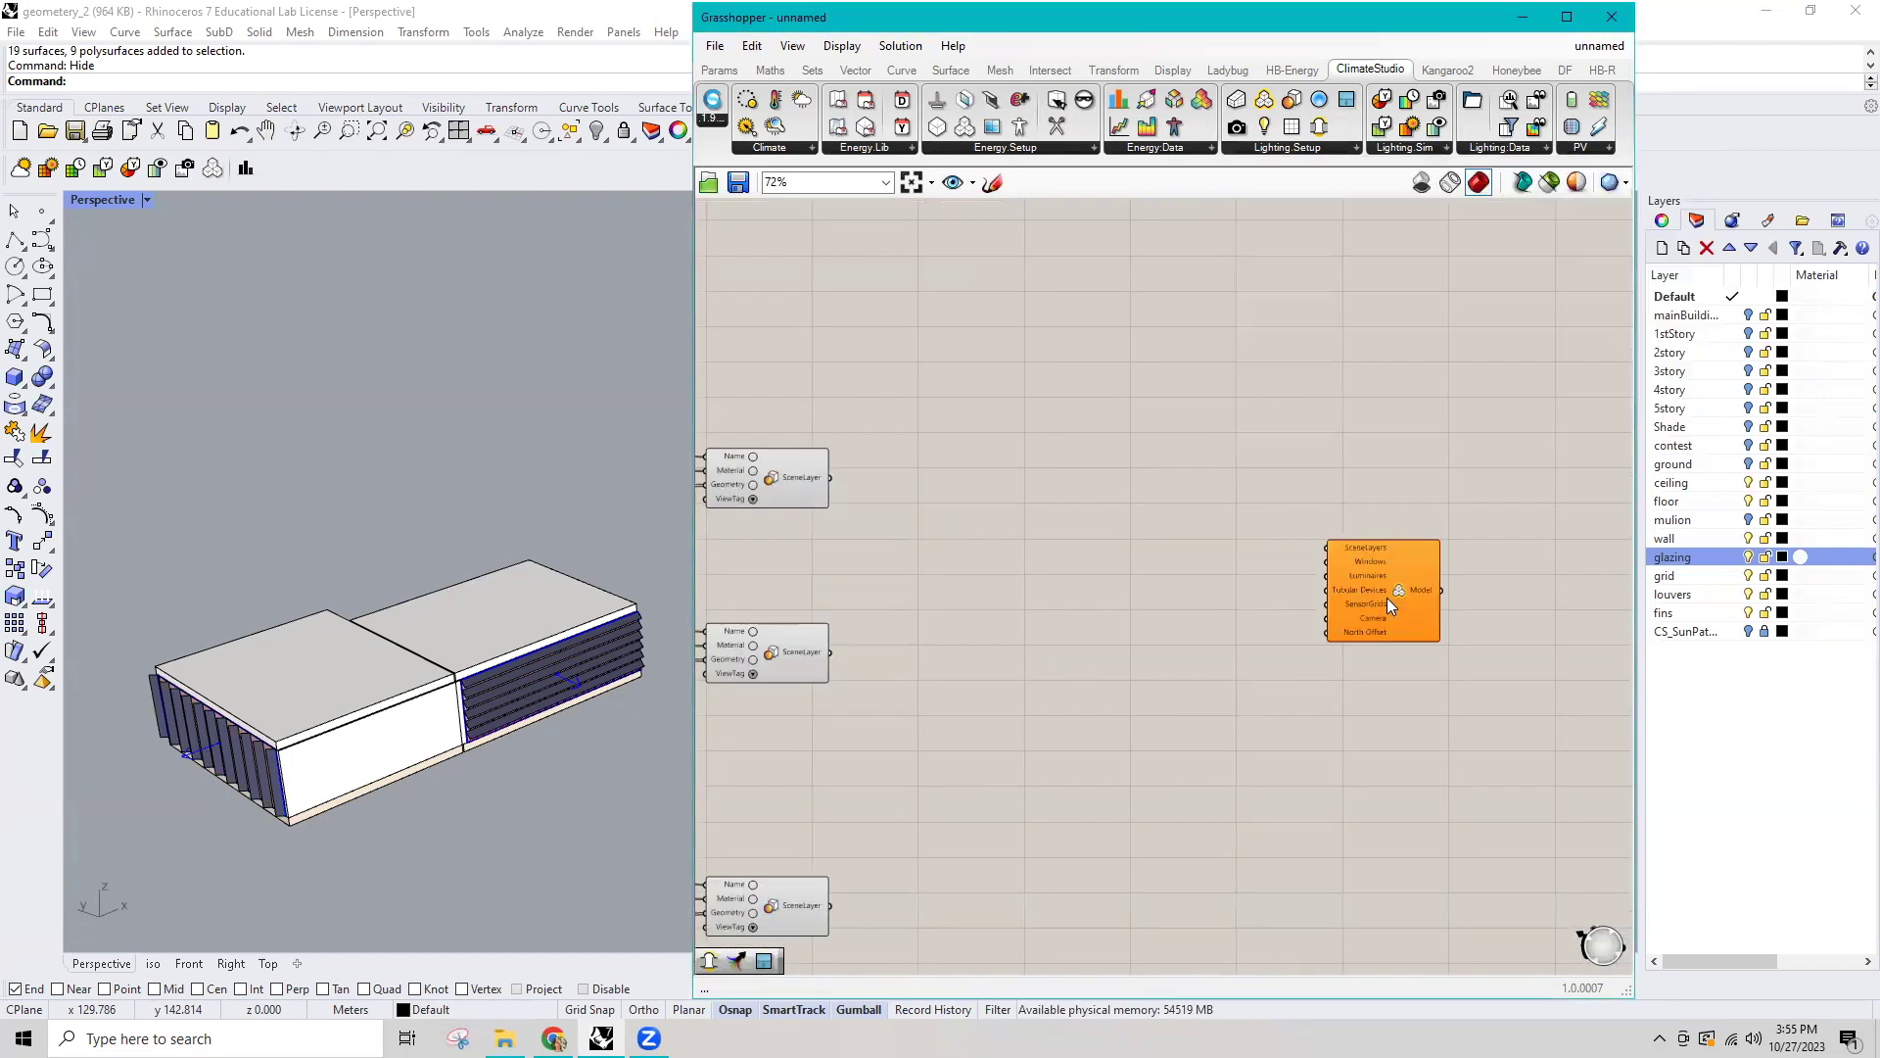
scroll(1341, 559, up, 2)
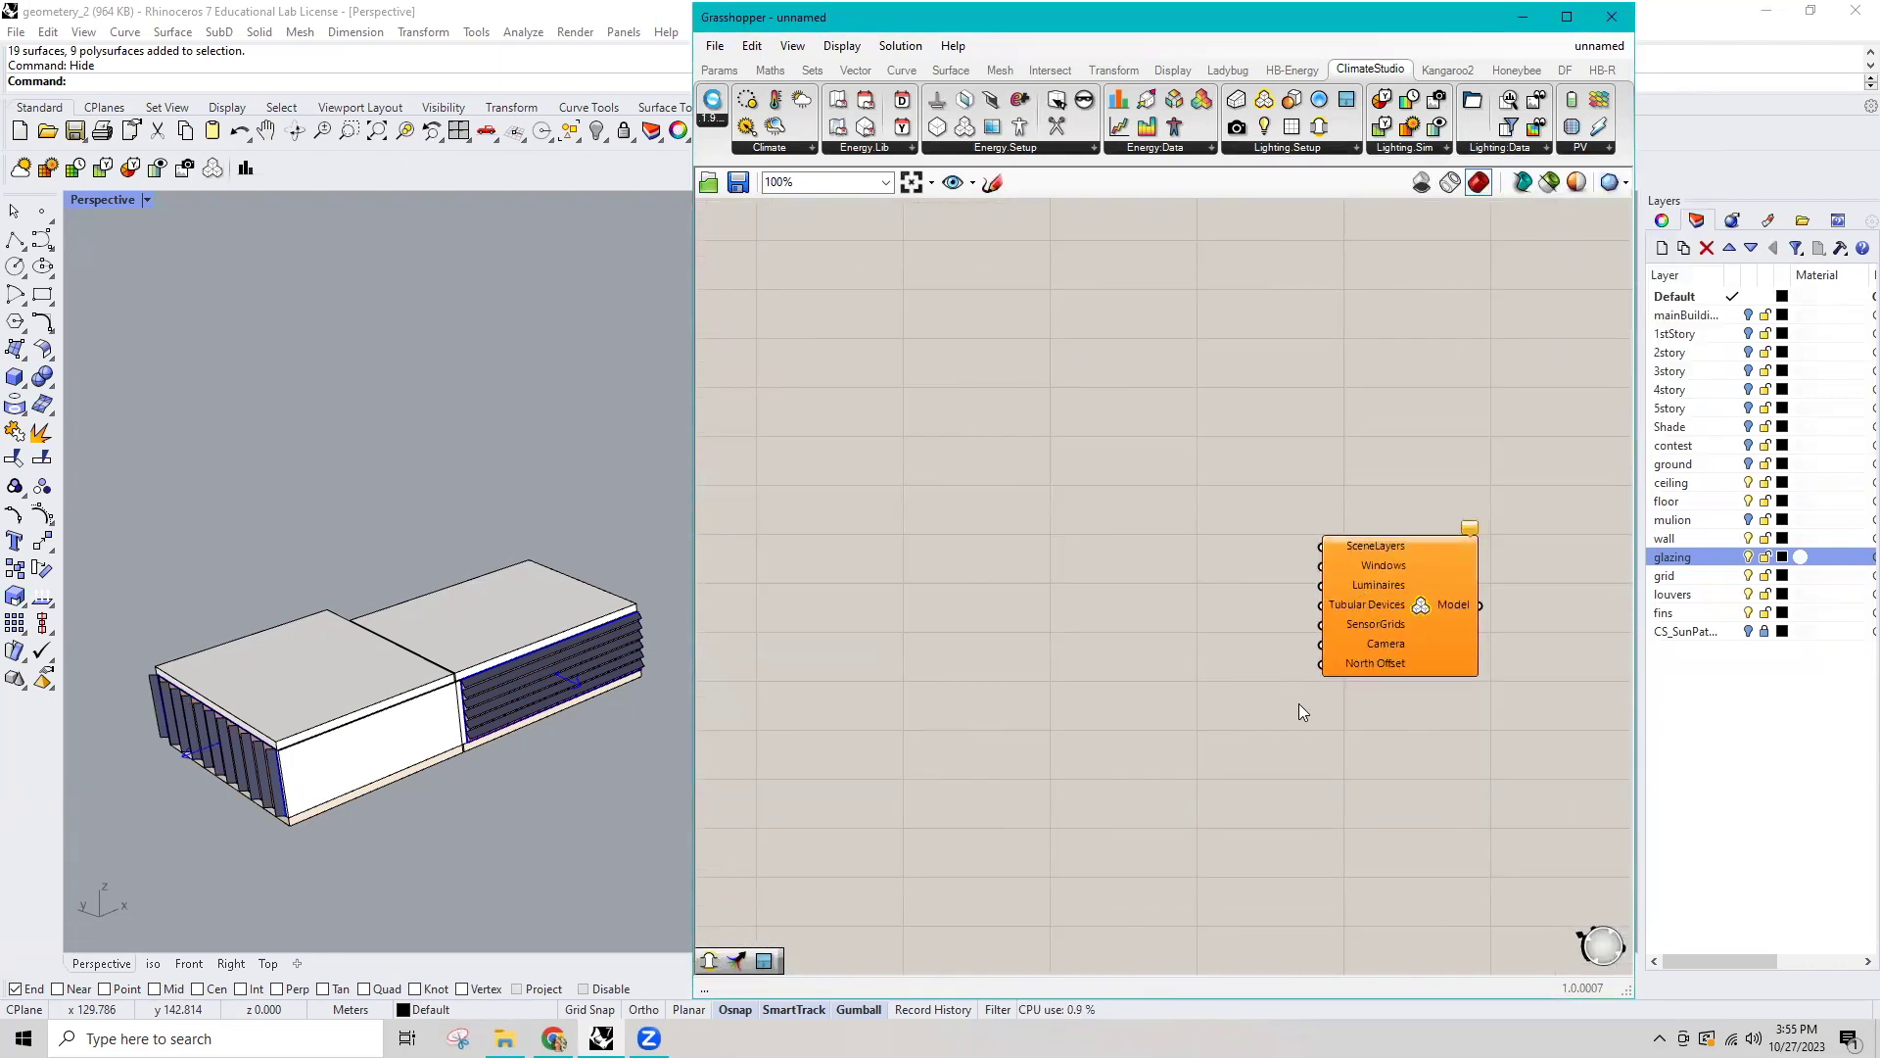
scroll(1271, 617, down, 1)
double_click(1182, 574)
text(merg)
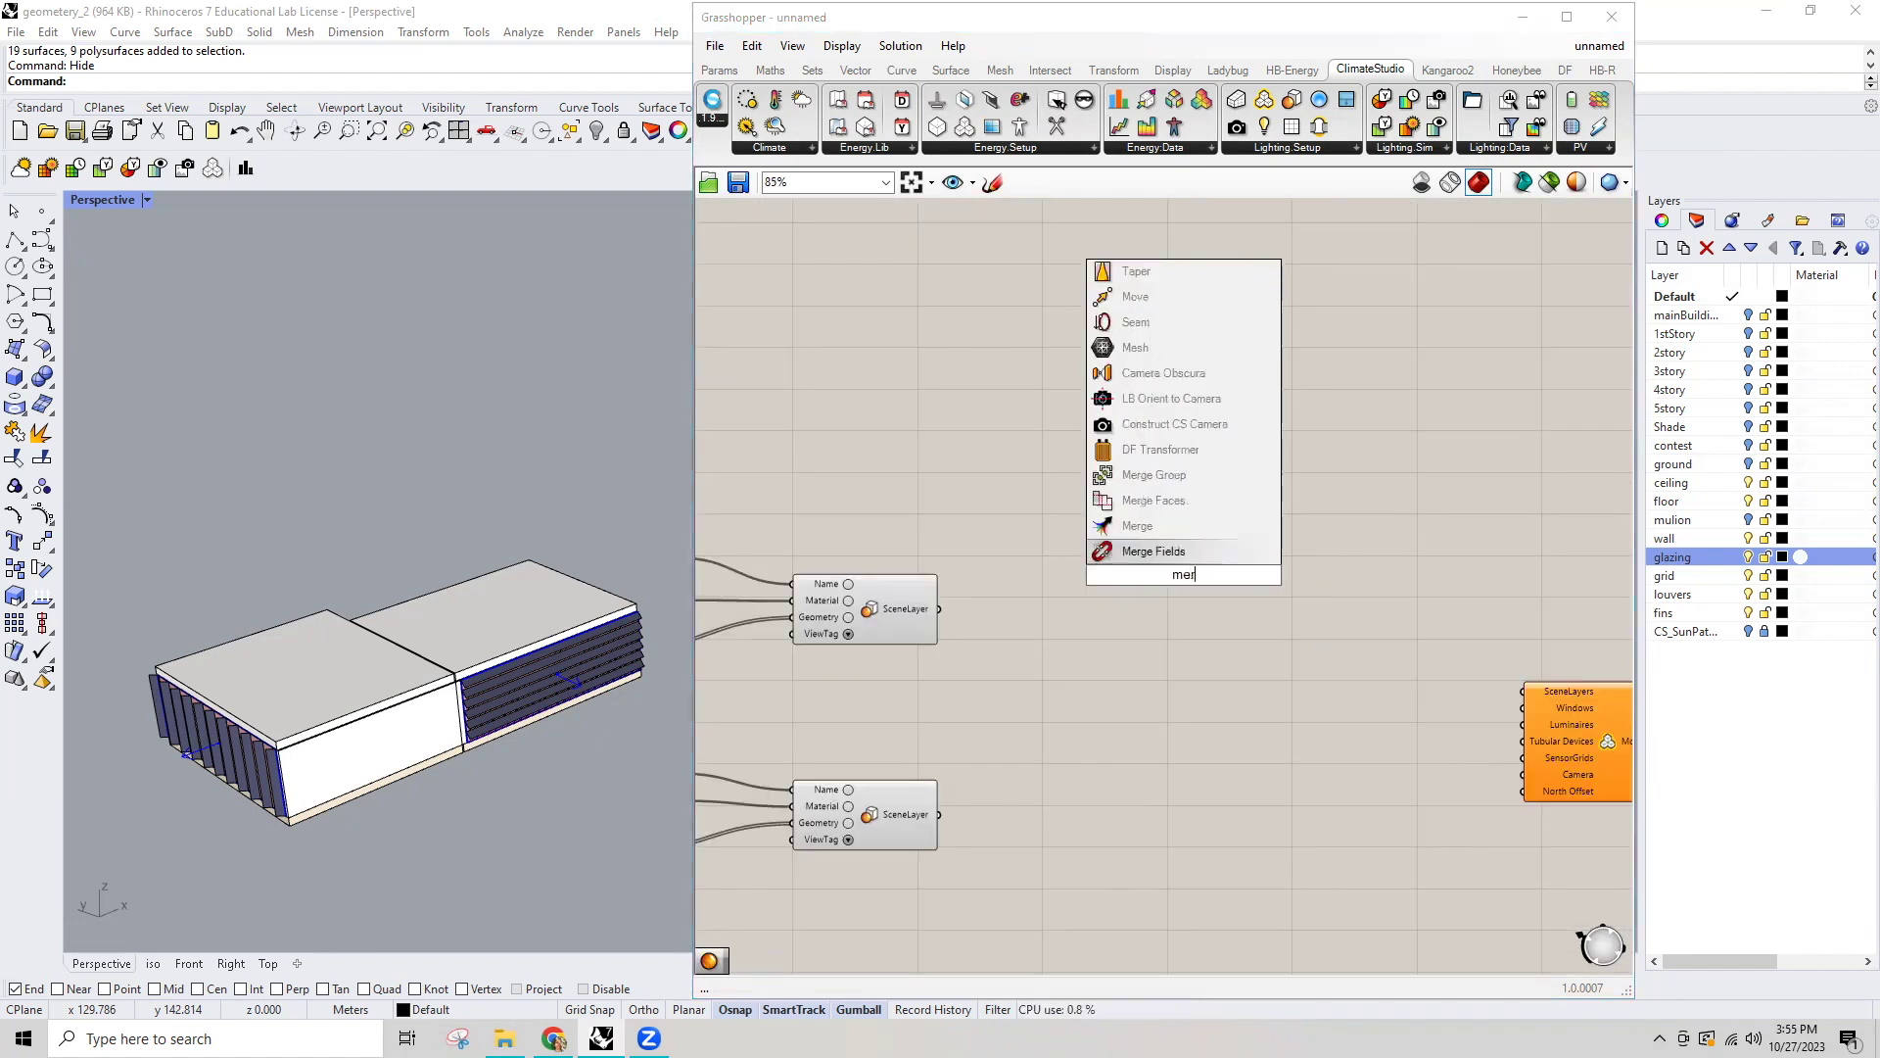
key(Return)
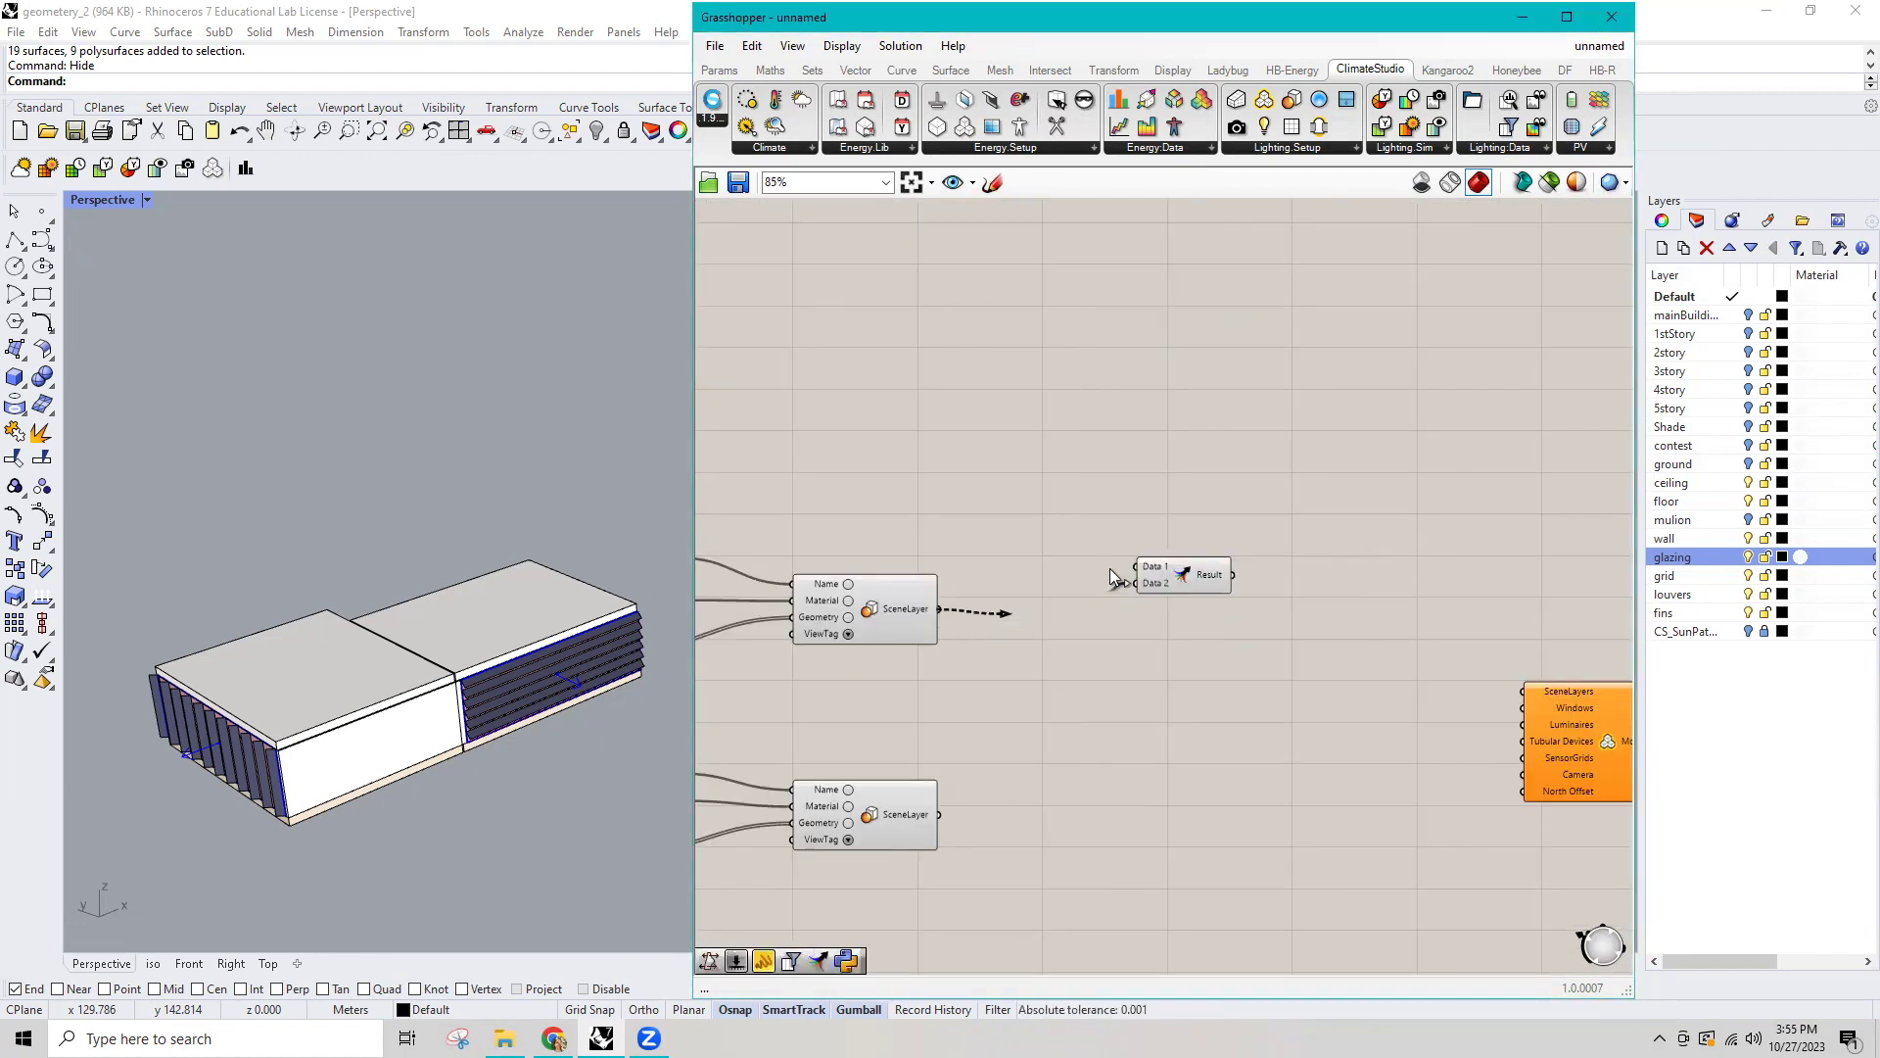
Wire all scene layers, including fins, into the Merge component and position it.
drag(940, 608, 1139, 568)
drag(938, 812, 1142, 584)
right_drag(1147, 898, 1086, 564)
mouse_move(986, 685)
mouse_down()
mouse_move(1147, 491)
mouse_move(1188, 834)
mouse_up()
right_drag(1186, 834, 1133, 687)
drag(1275, 438, 1253, 702)
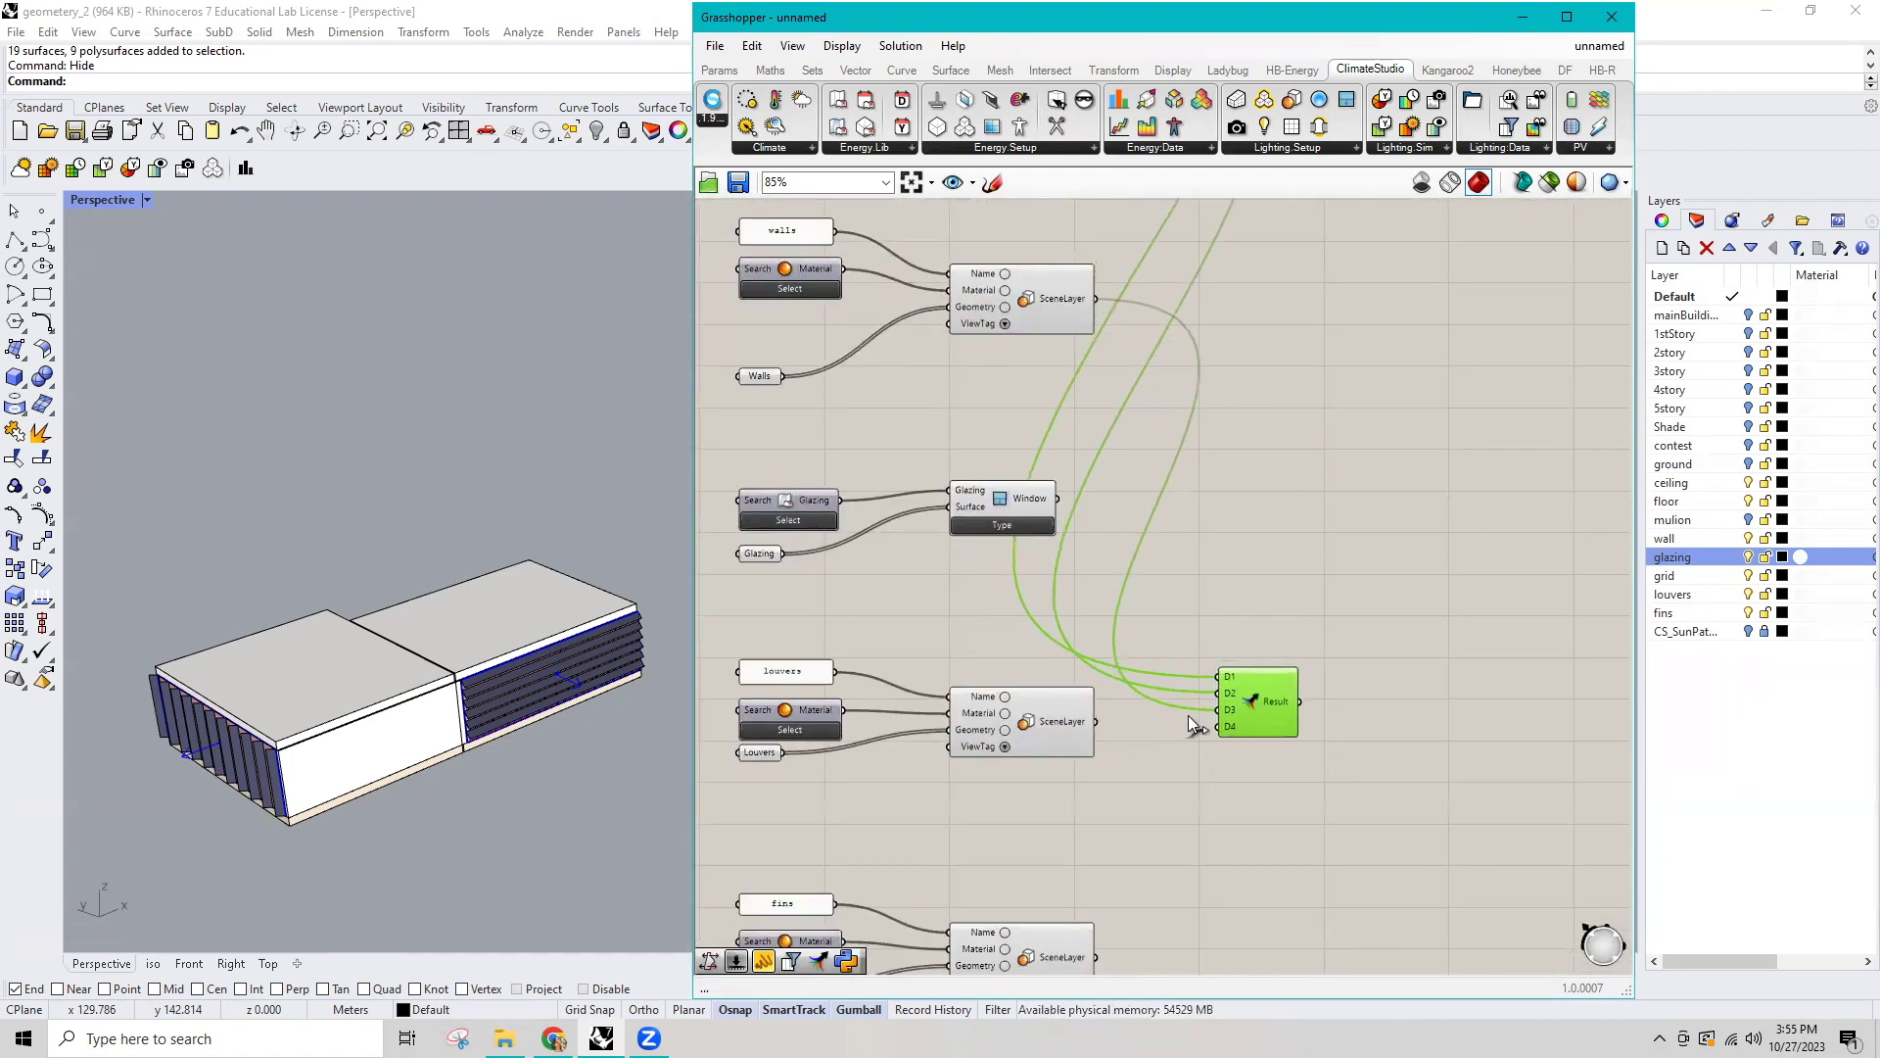
right_drag(1152, 860, 1195, 654)
drag(1135, 752, 1265, 521)
click(1363, 692)
scroll(1364, 683, down, 3)
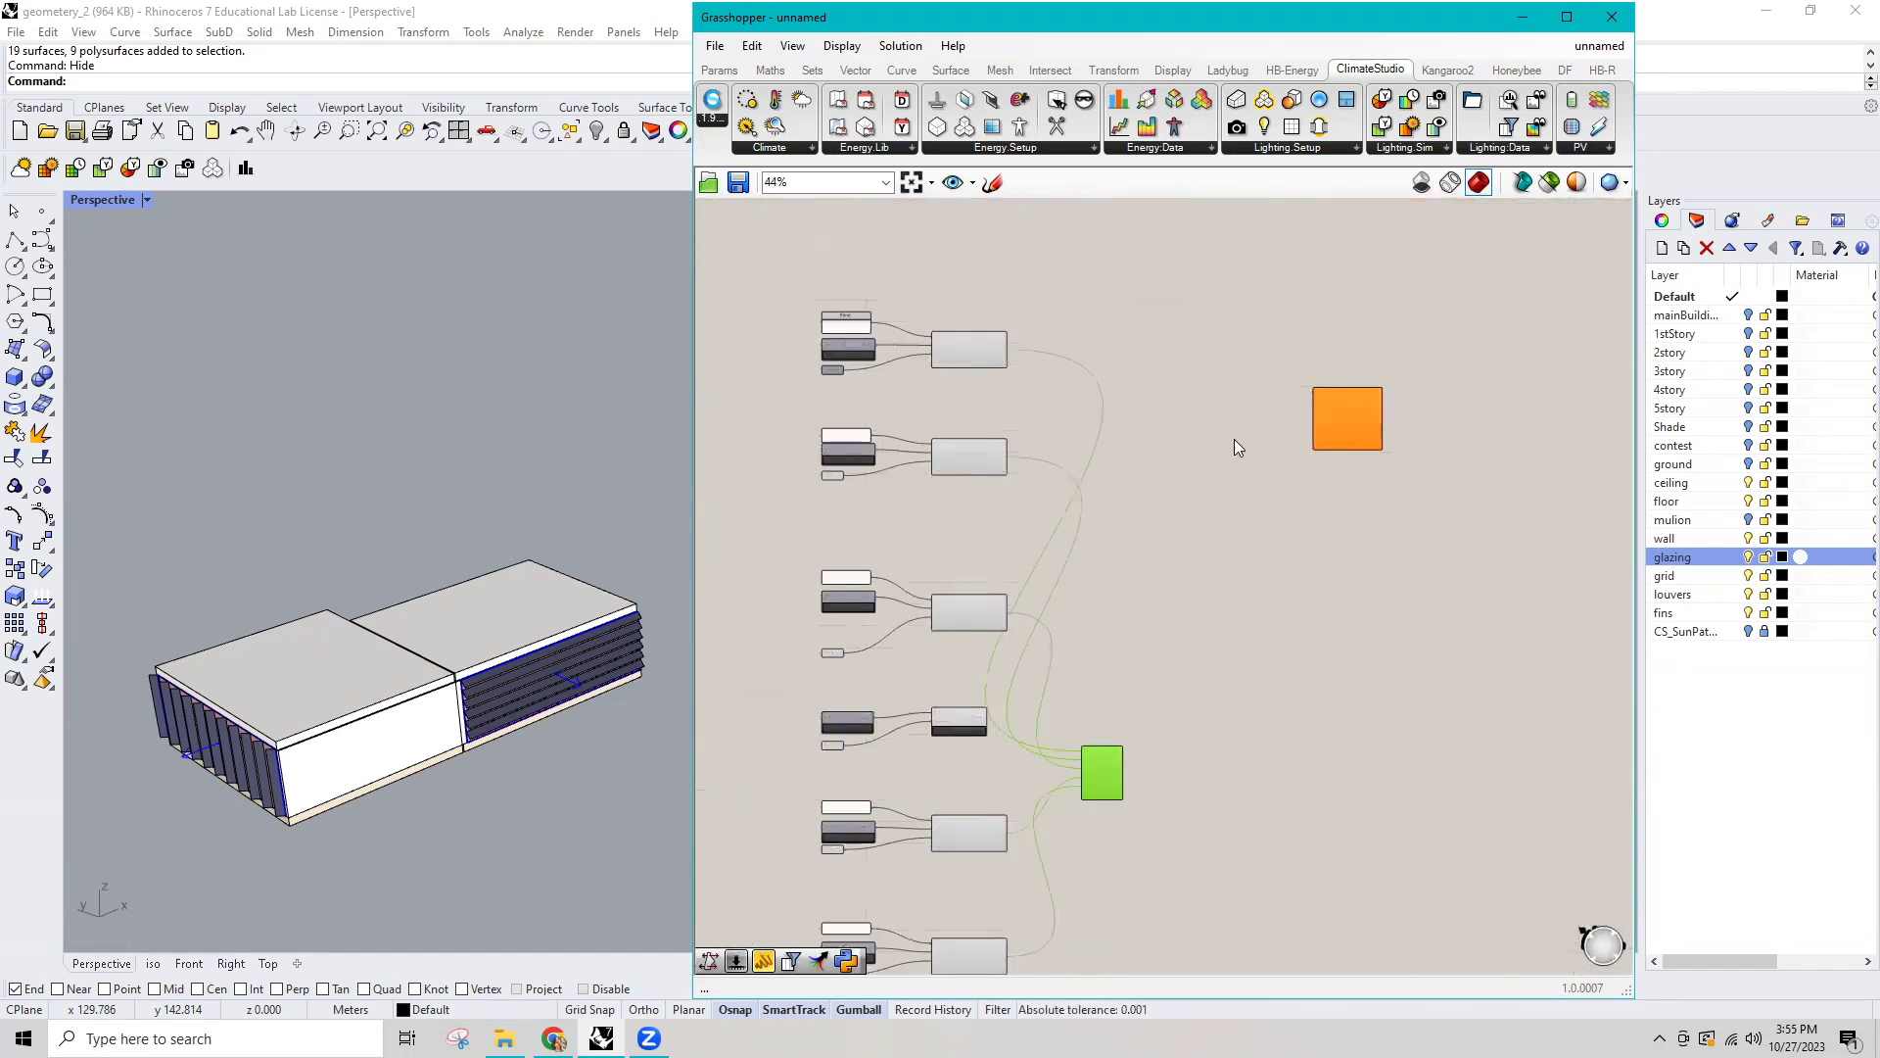
scroll(1405, 450, up, 3)
Position Merge above the model and wire the Window into its Windows input.
right_drag(1235, 482, 1182, 719)
scroll(1183, 728, up, 2)
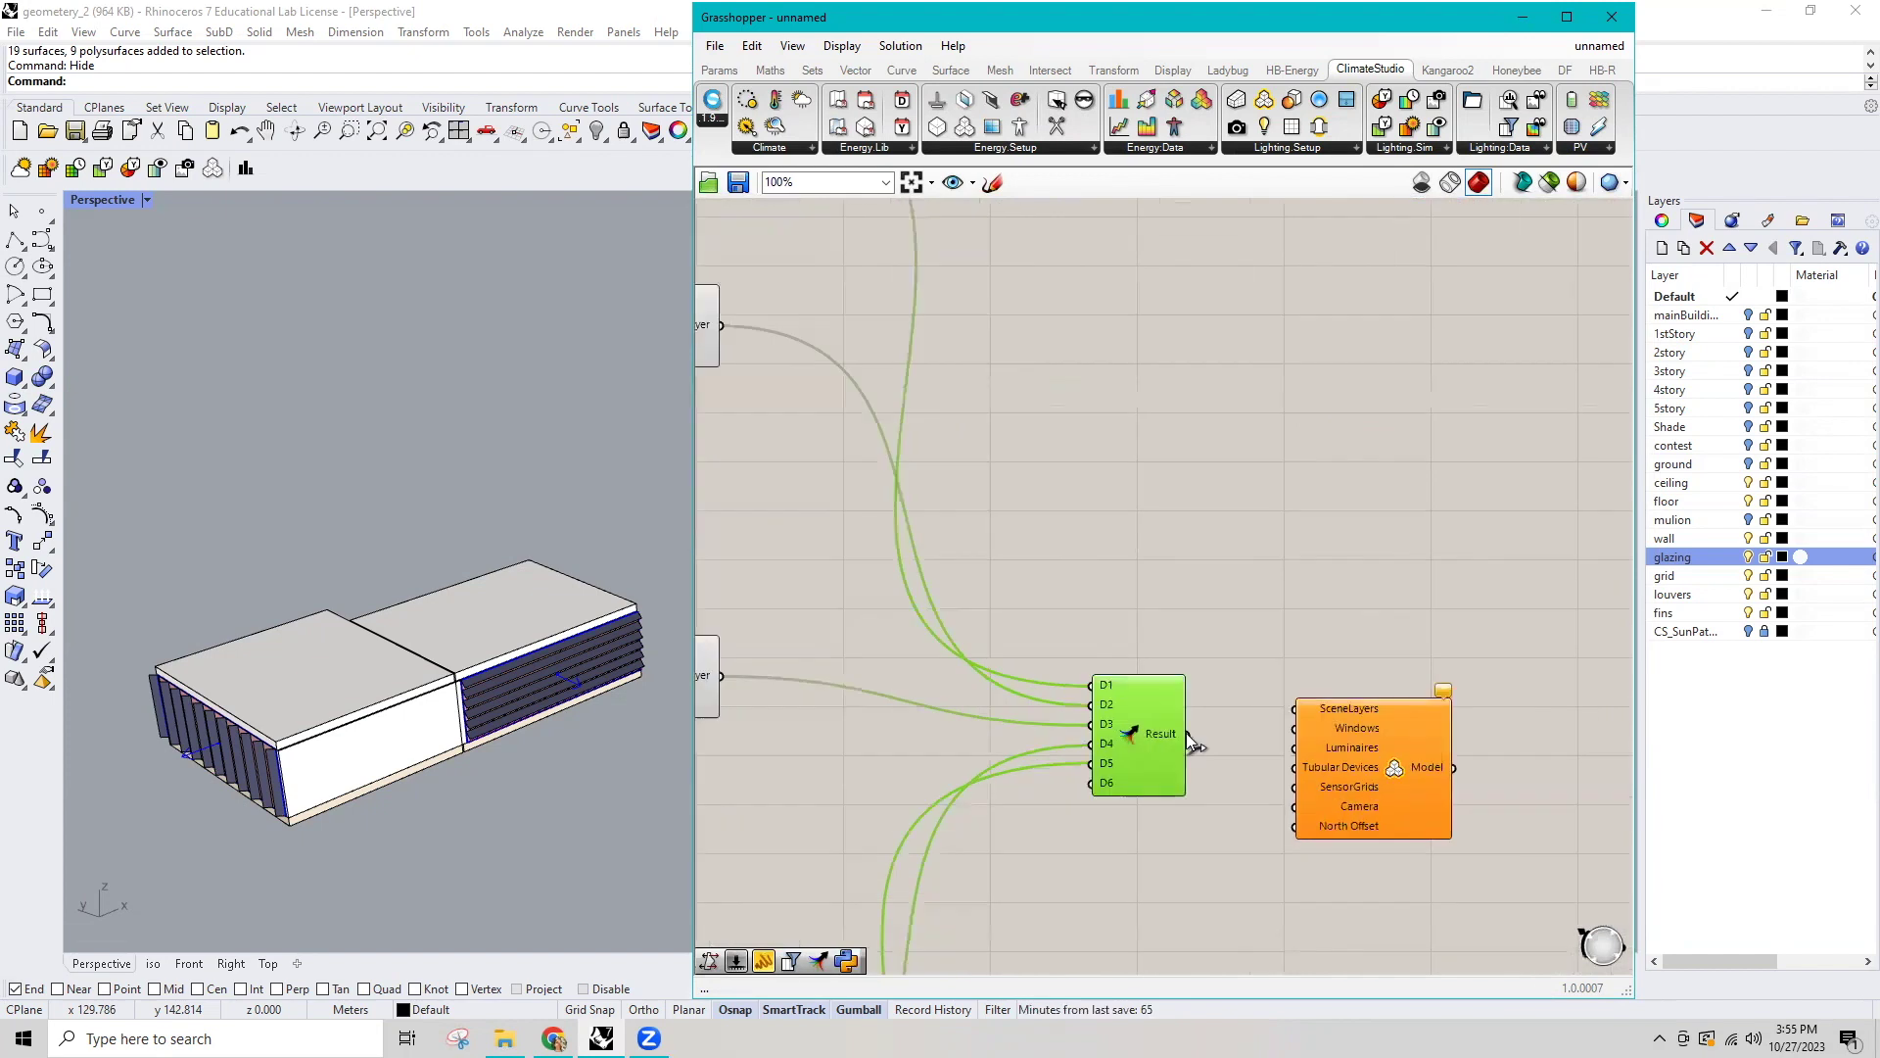
drag(1157, 787, 1160, 684)
scroll(1259, 639, down, 1)
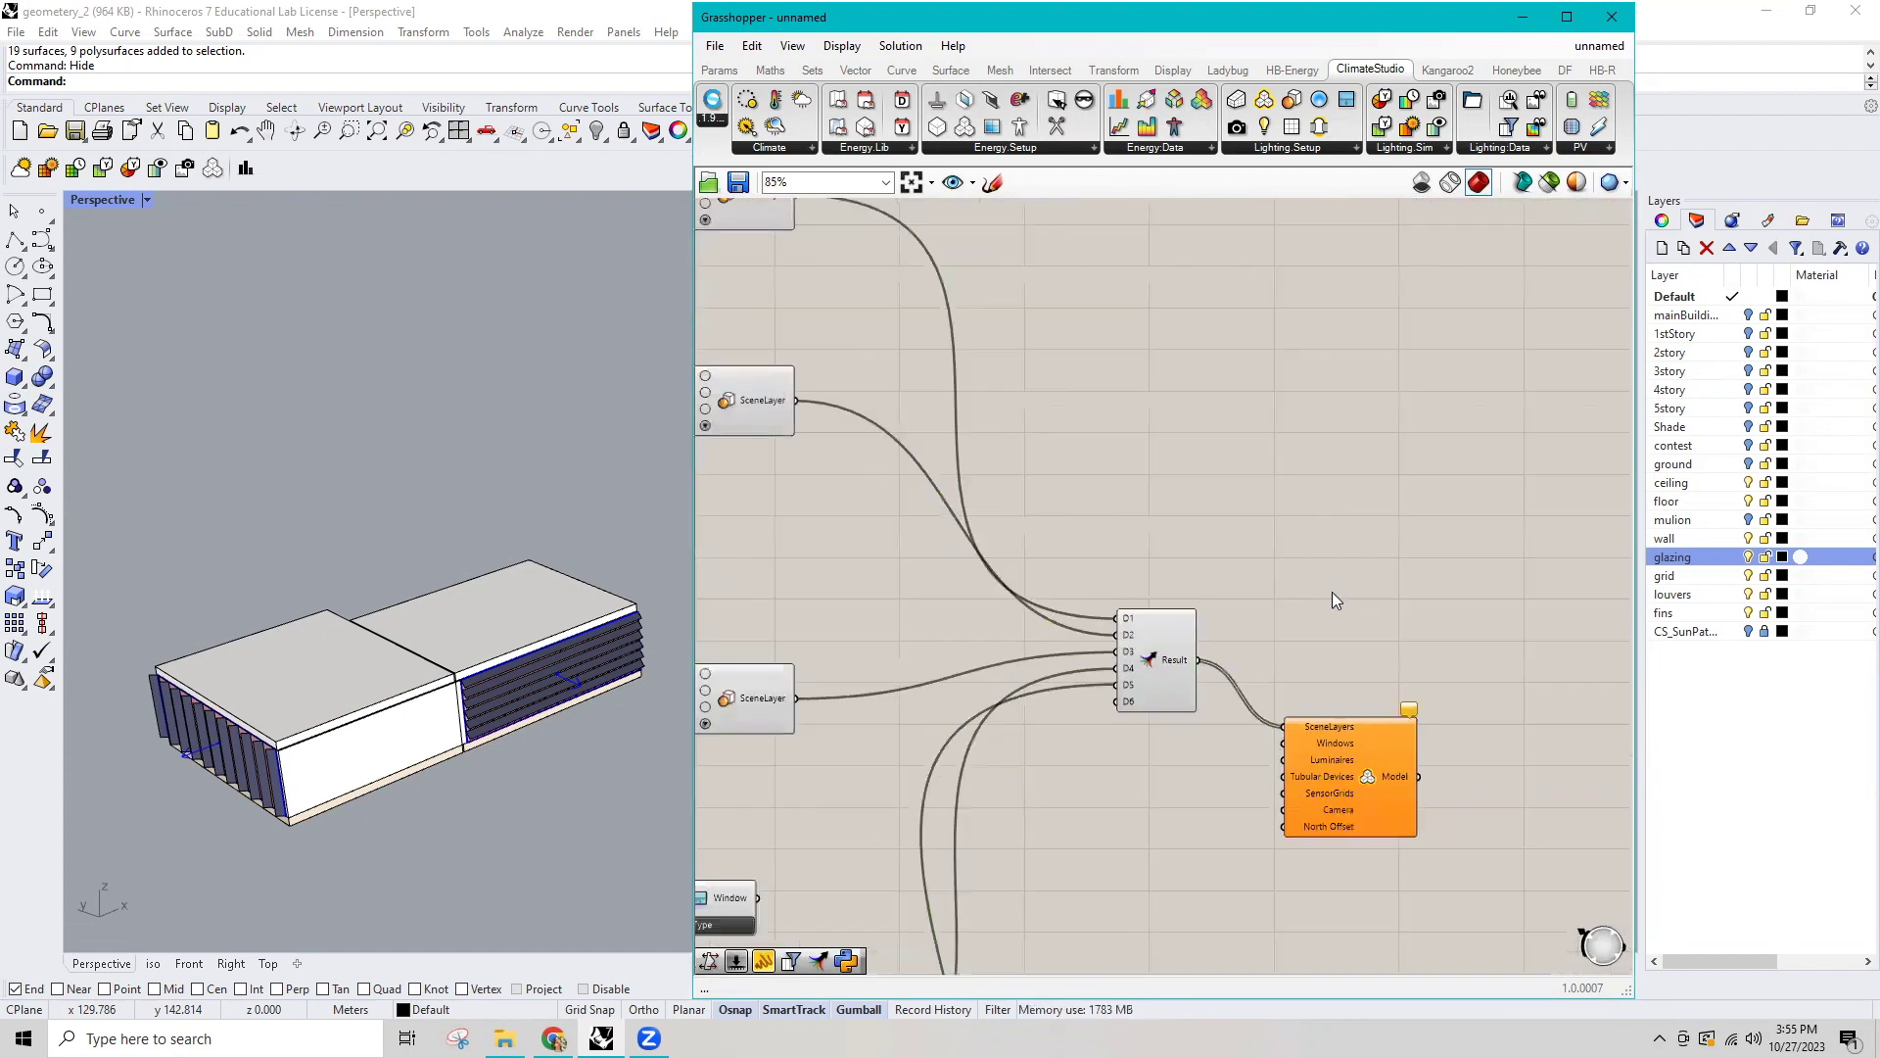
right_drag(1260, 639, 1349, 513)
drag(1349, 512, 1428, 501)
Place a Construct CS SensorGrid component from the Lighting.Setup list onto the canvas.
click(1315, 153)
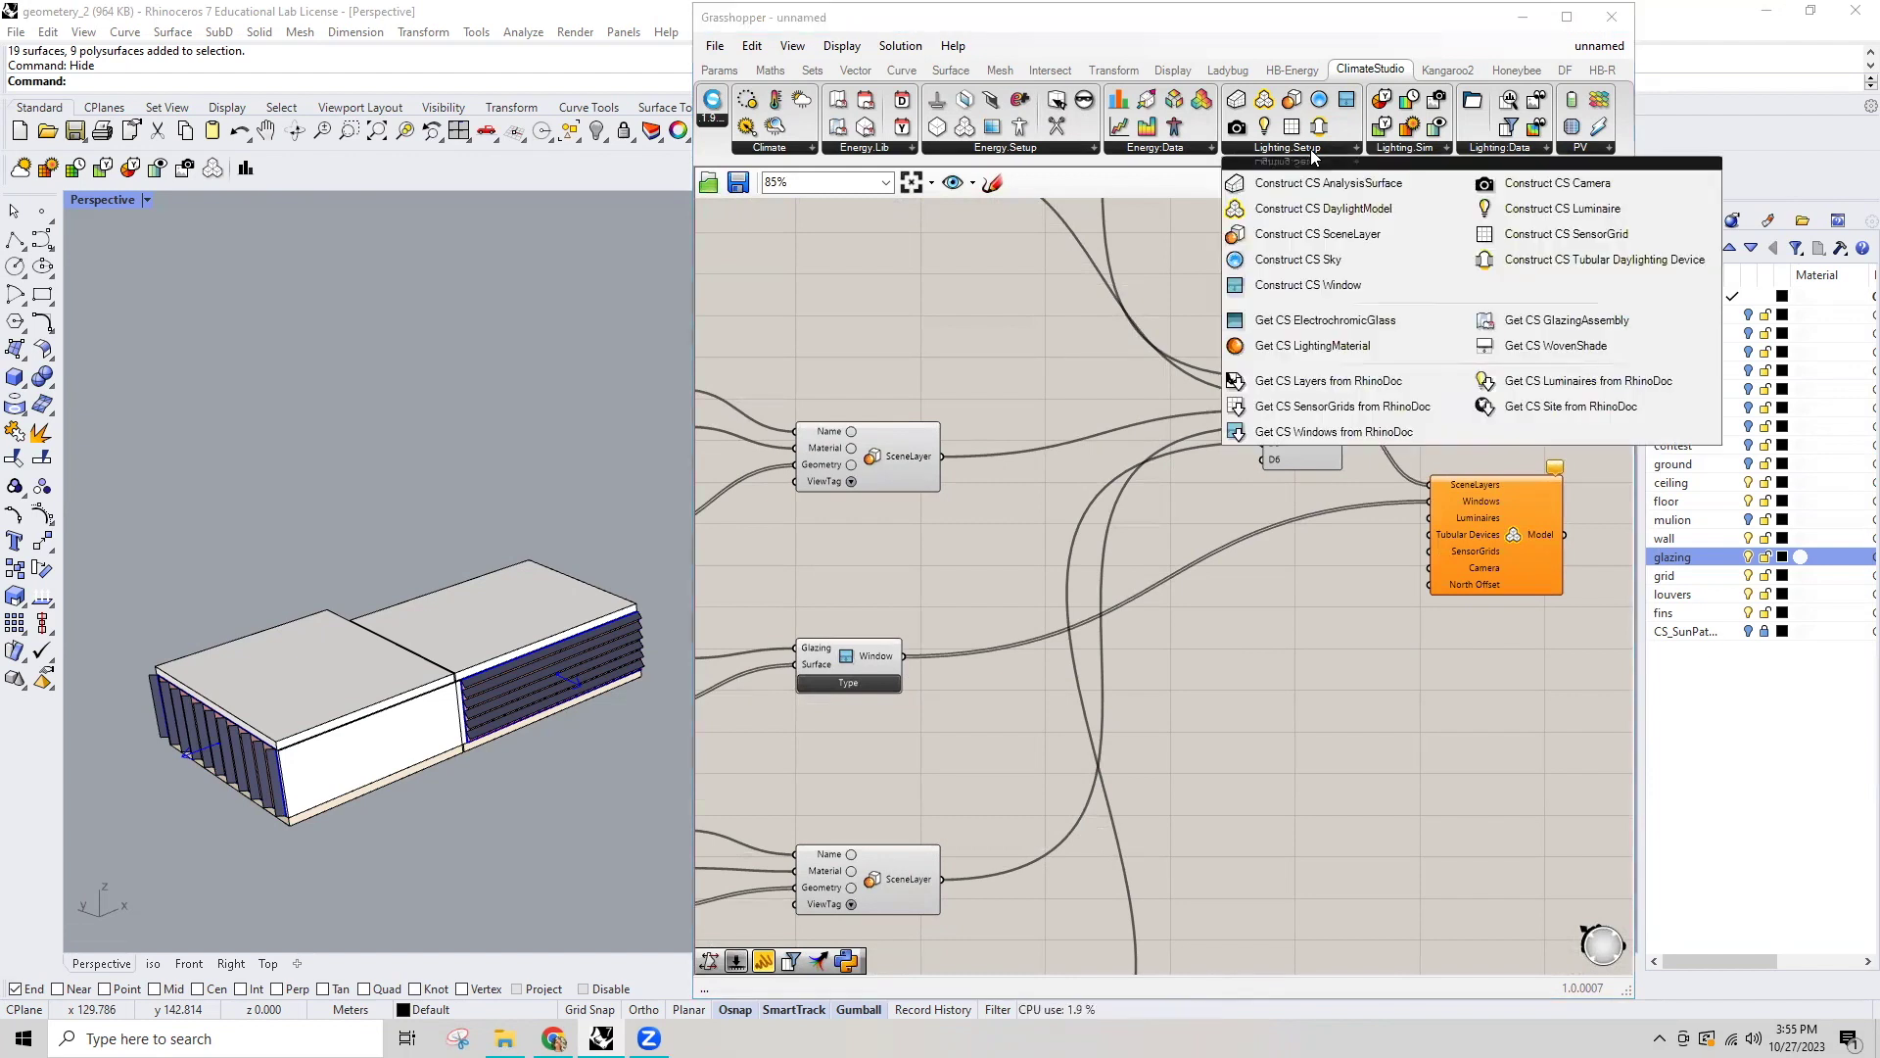
drag(1563, 234, 1298, 666)
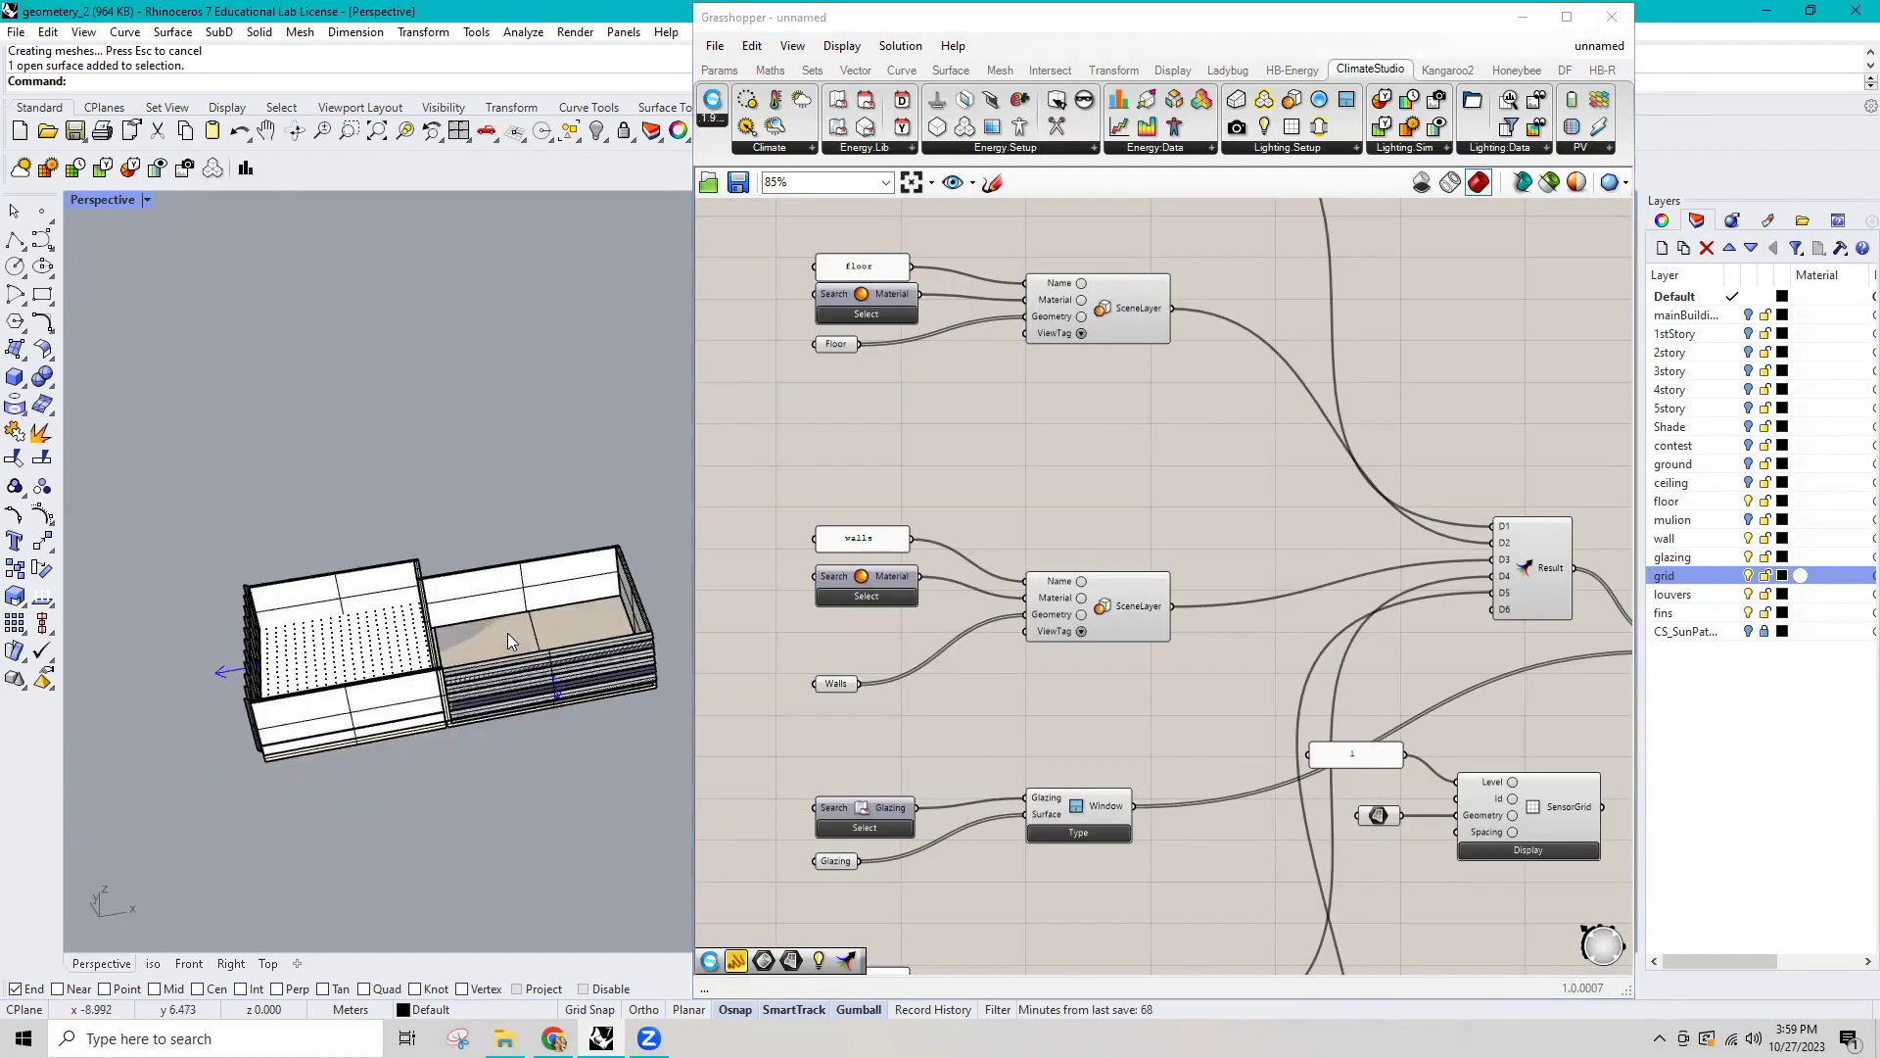
Pick the floor surface among overlapping objects and move it to the grid layer.
click(508, 634)
click(576, 677)
click(387, 647)
click(445, 692)
click(515, 636)
click(574, 672)
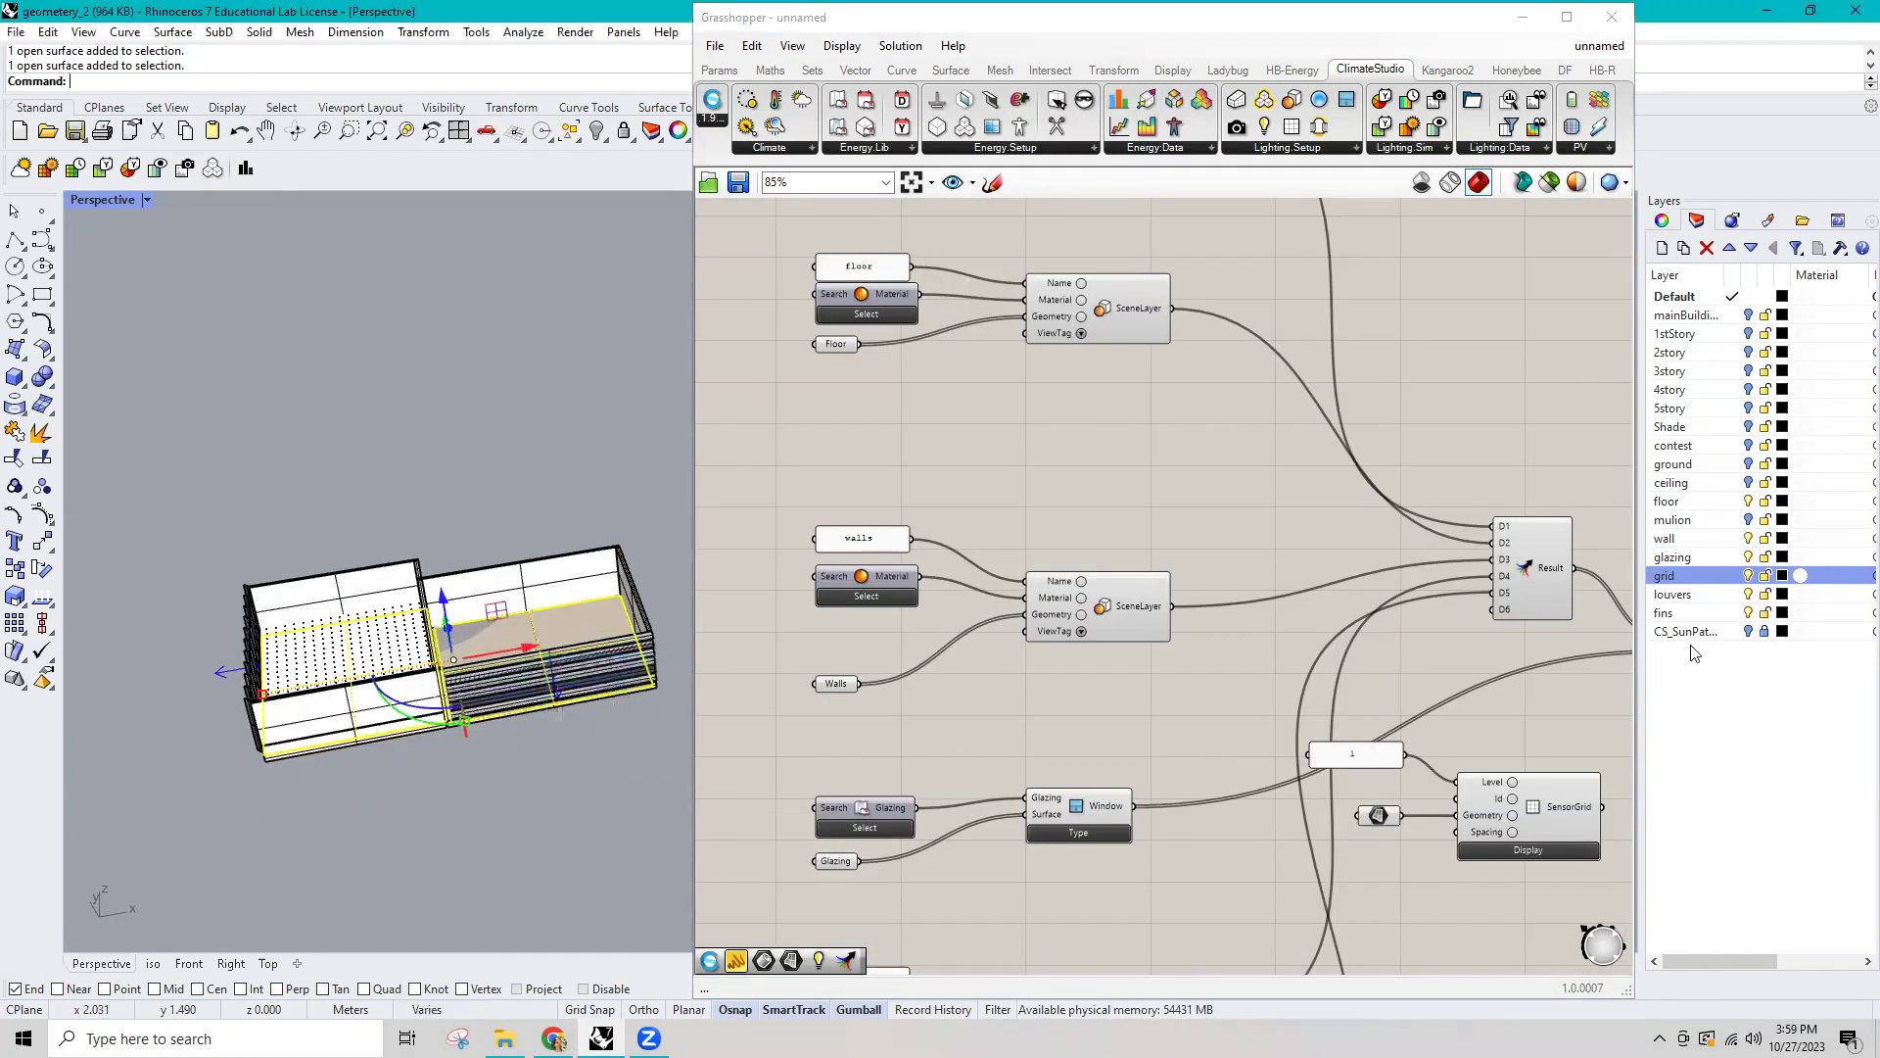
right_click(1675, 576)
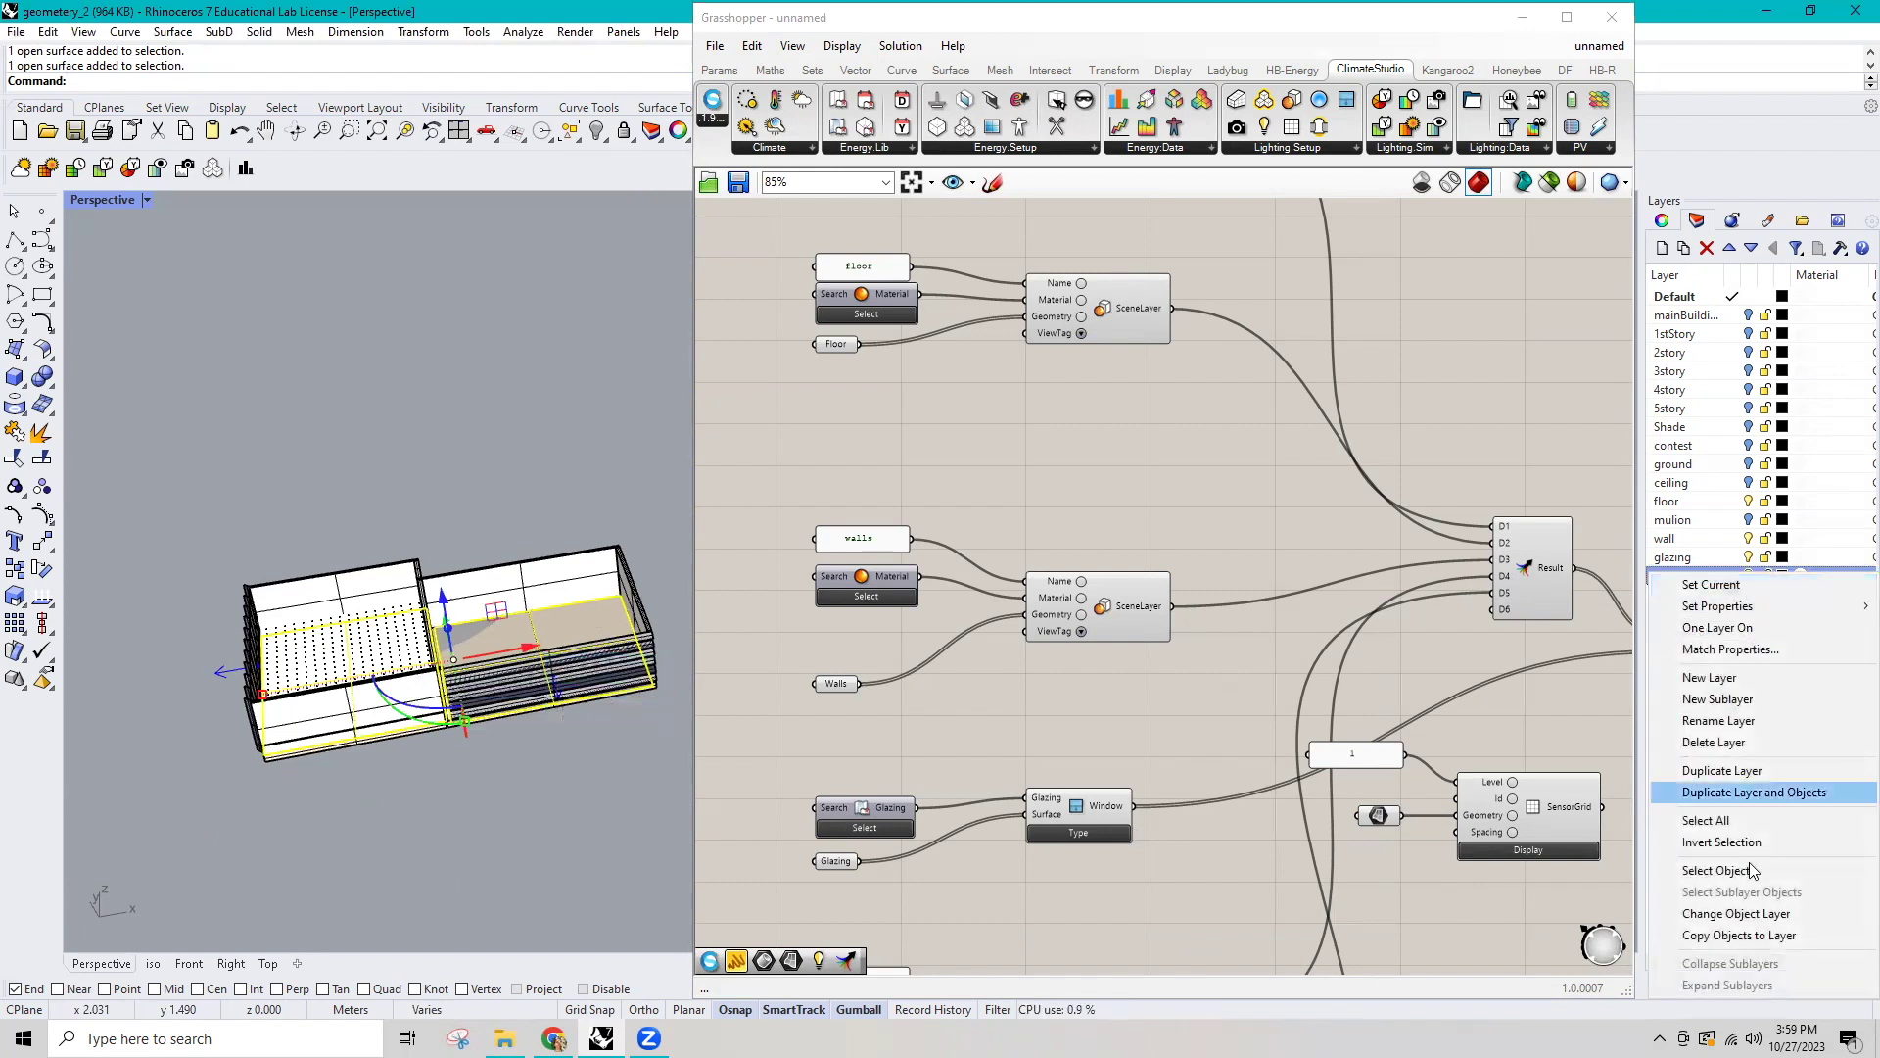
Reference the floor surface as the sensor grid's Geometry and hide the grid and fins layers.
right_click(1377, 815)
click(1447, 885)
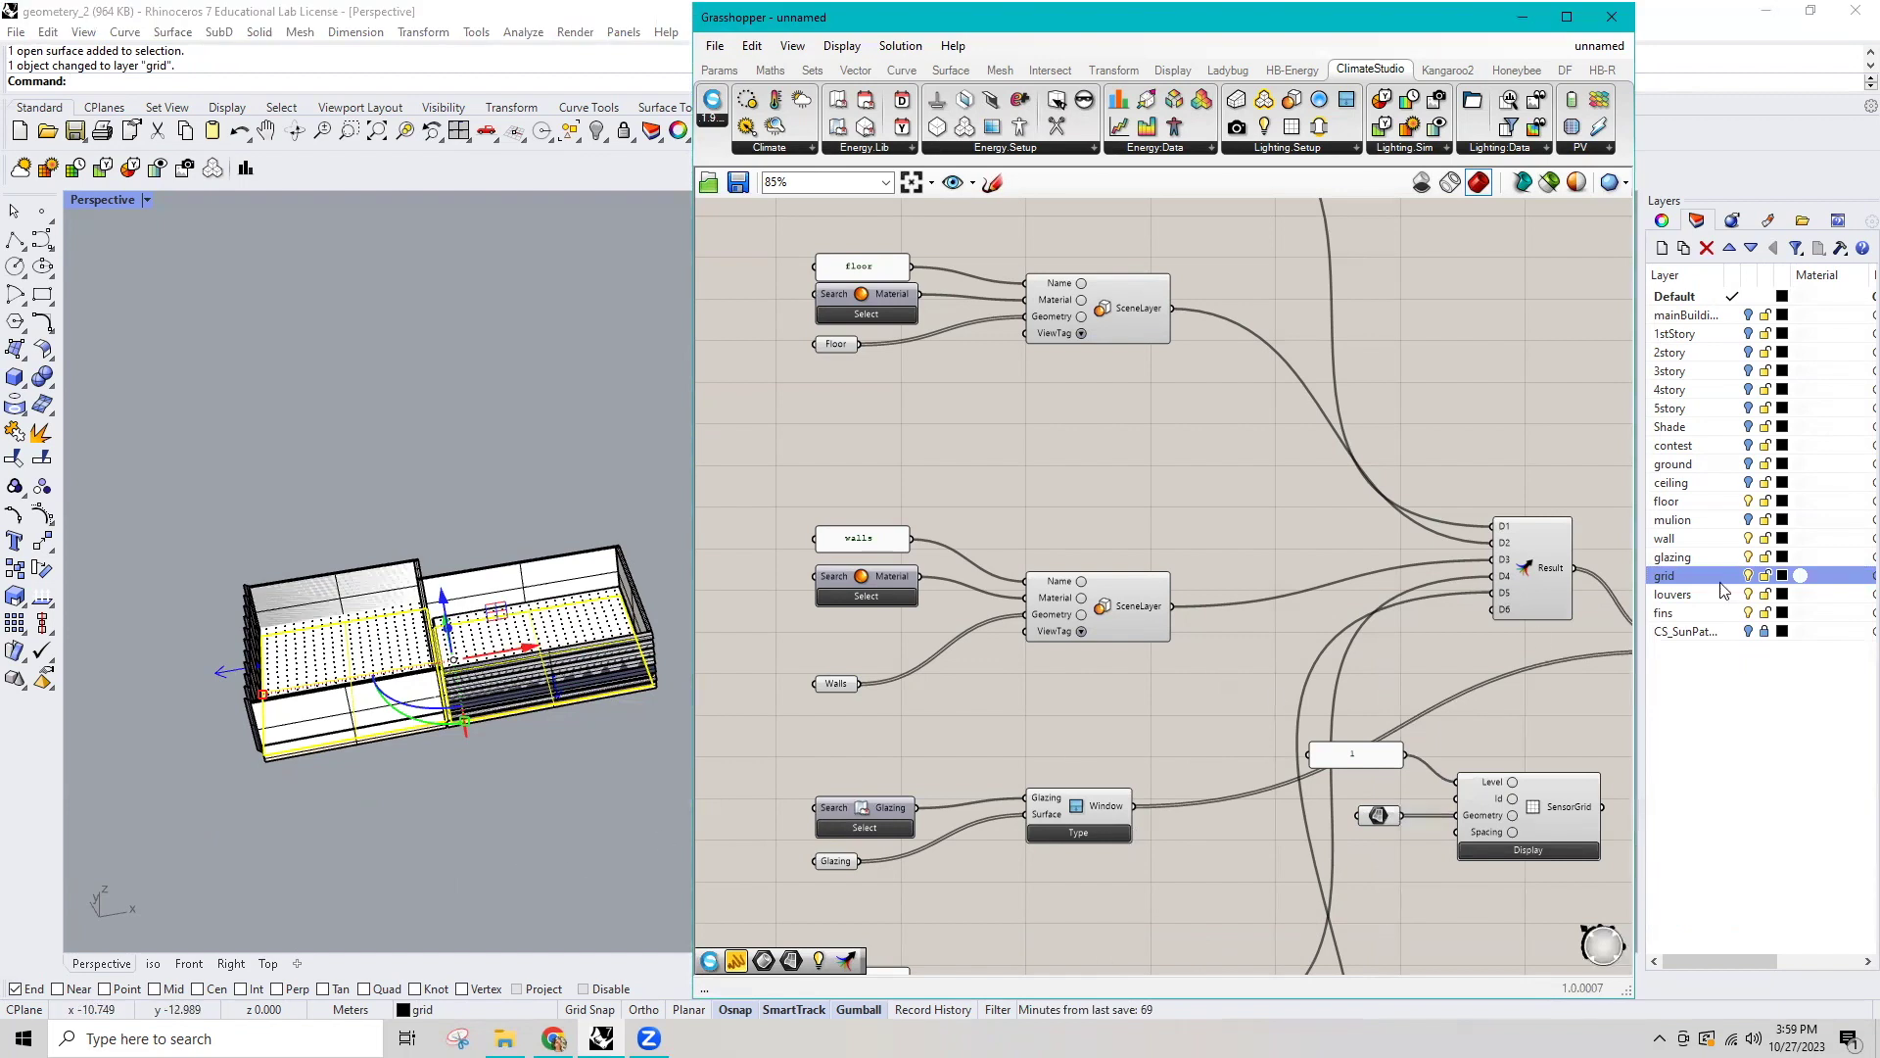
click(1760, 580)
key(Escape)
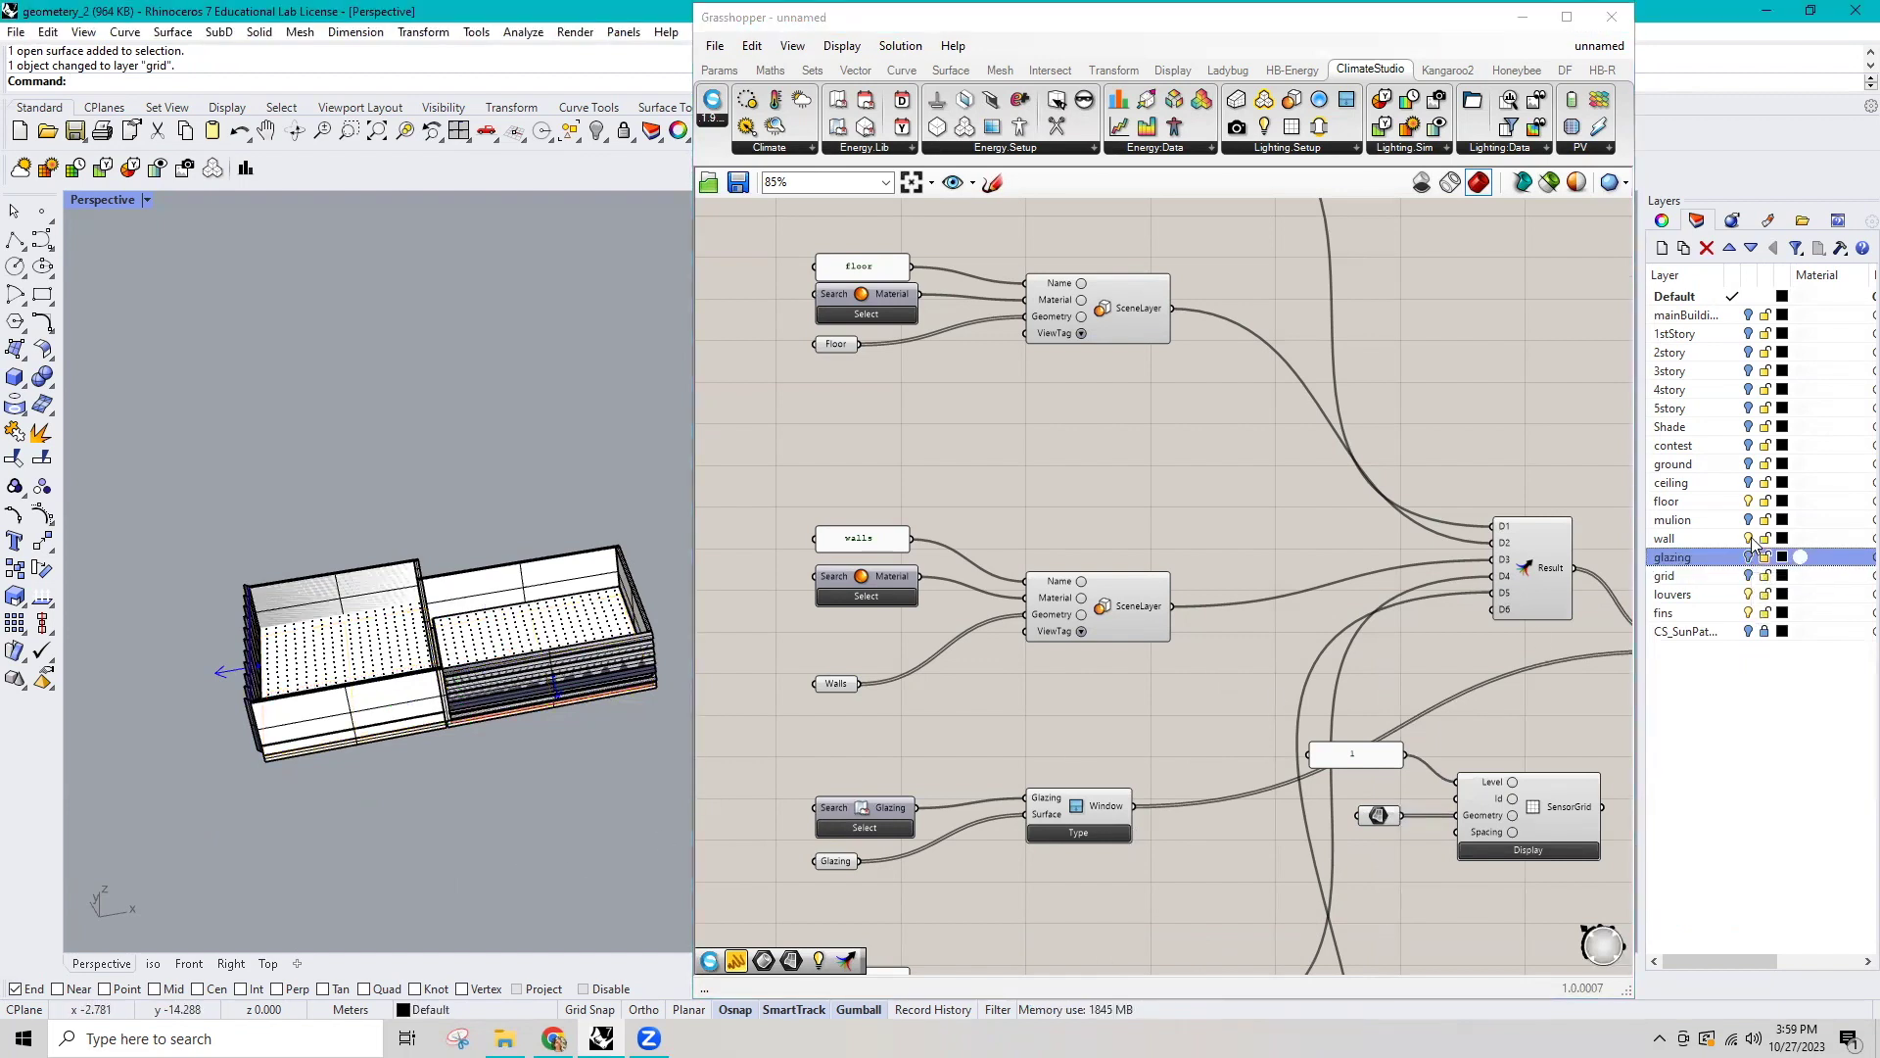
click(1748, 574)
click(1748, 611)
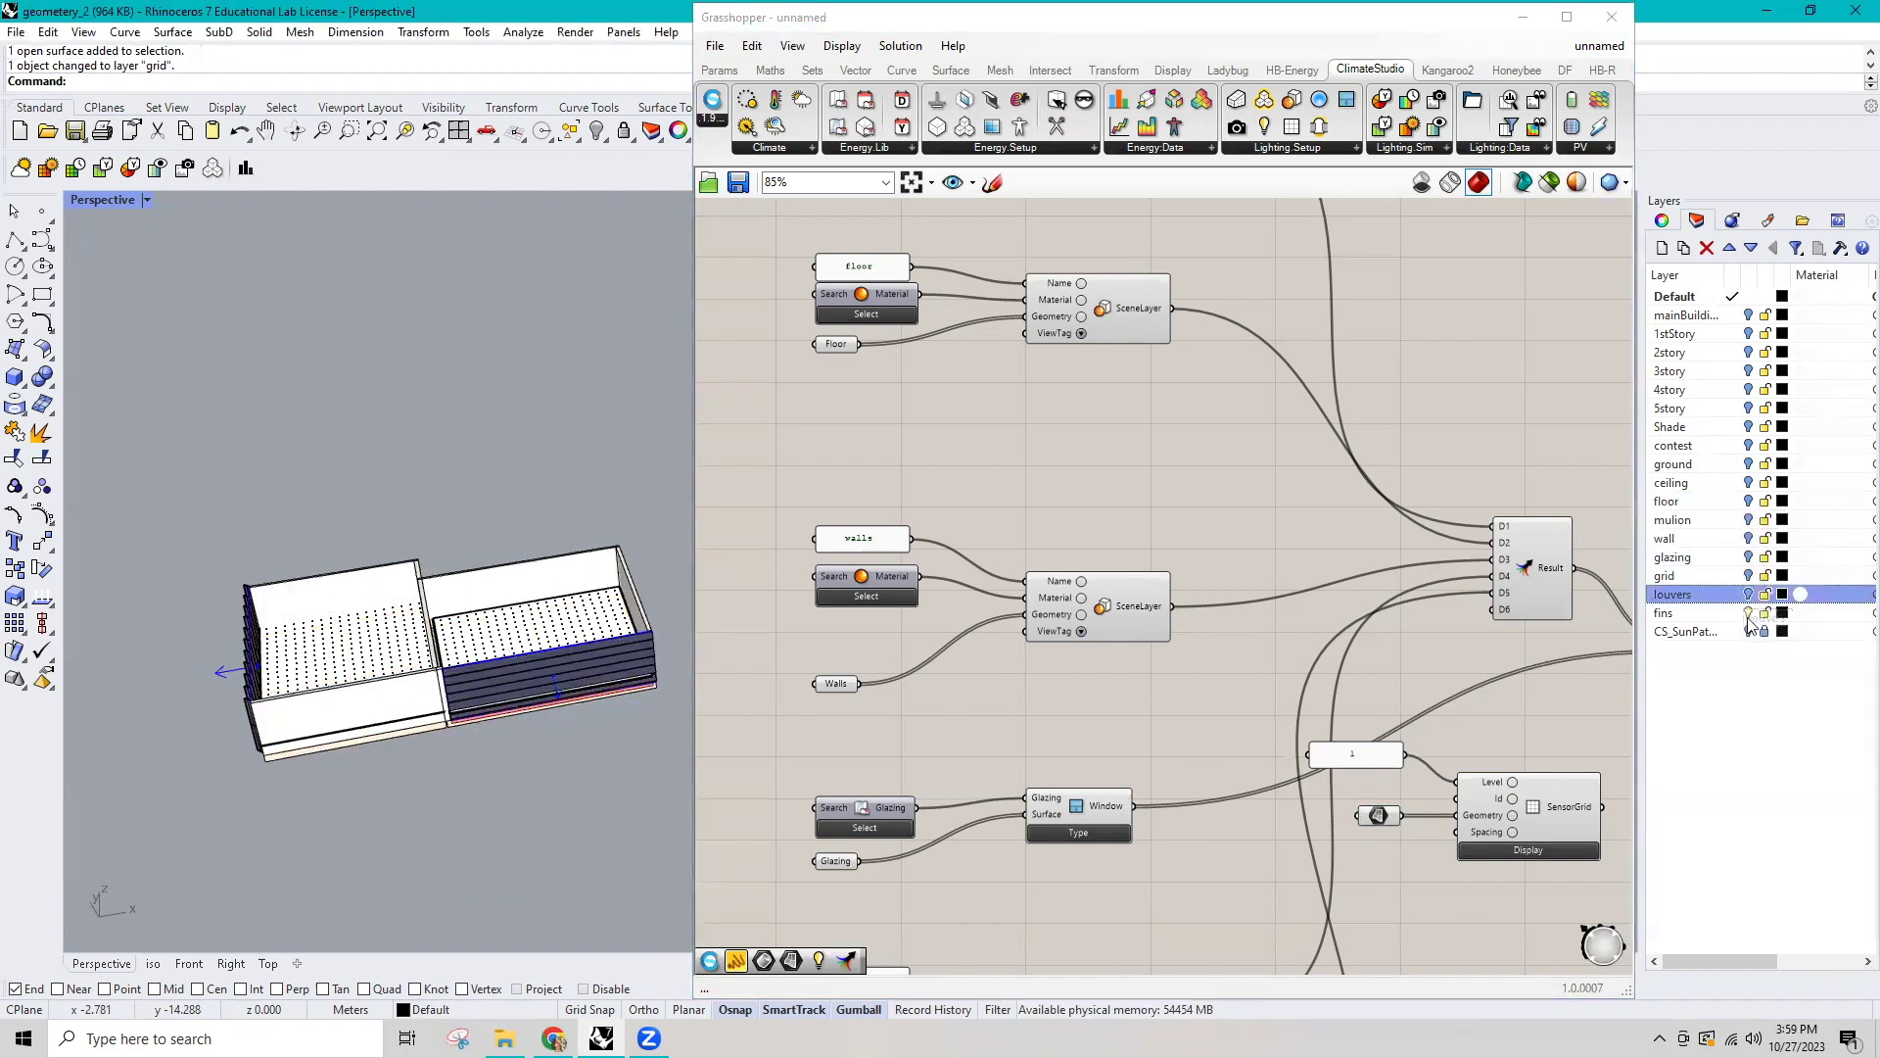
scroll(417, 816, up, 2)
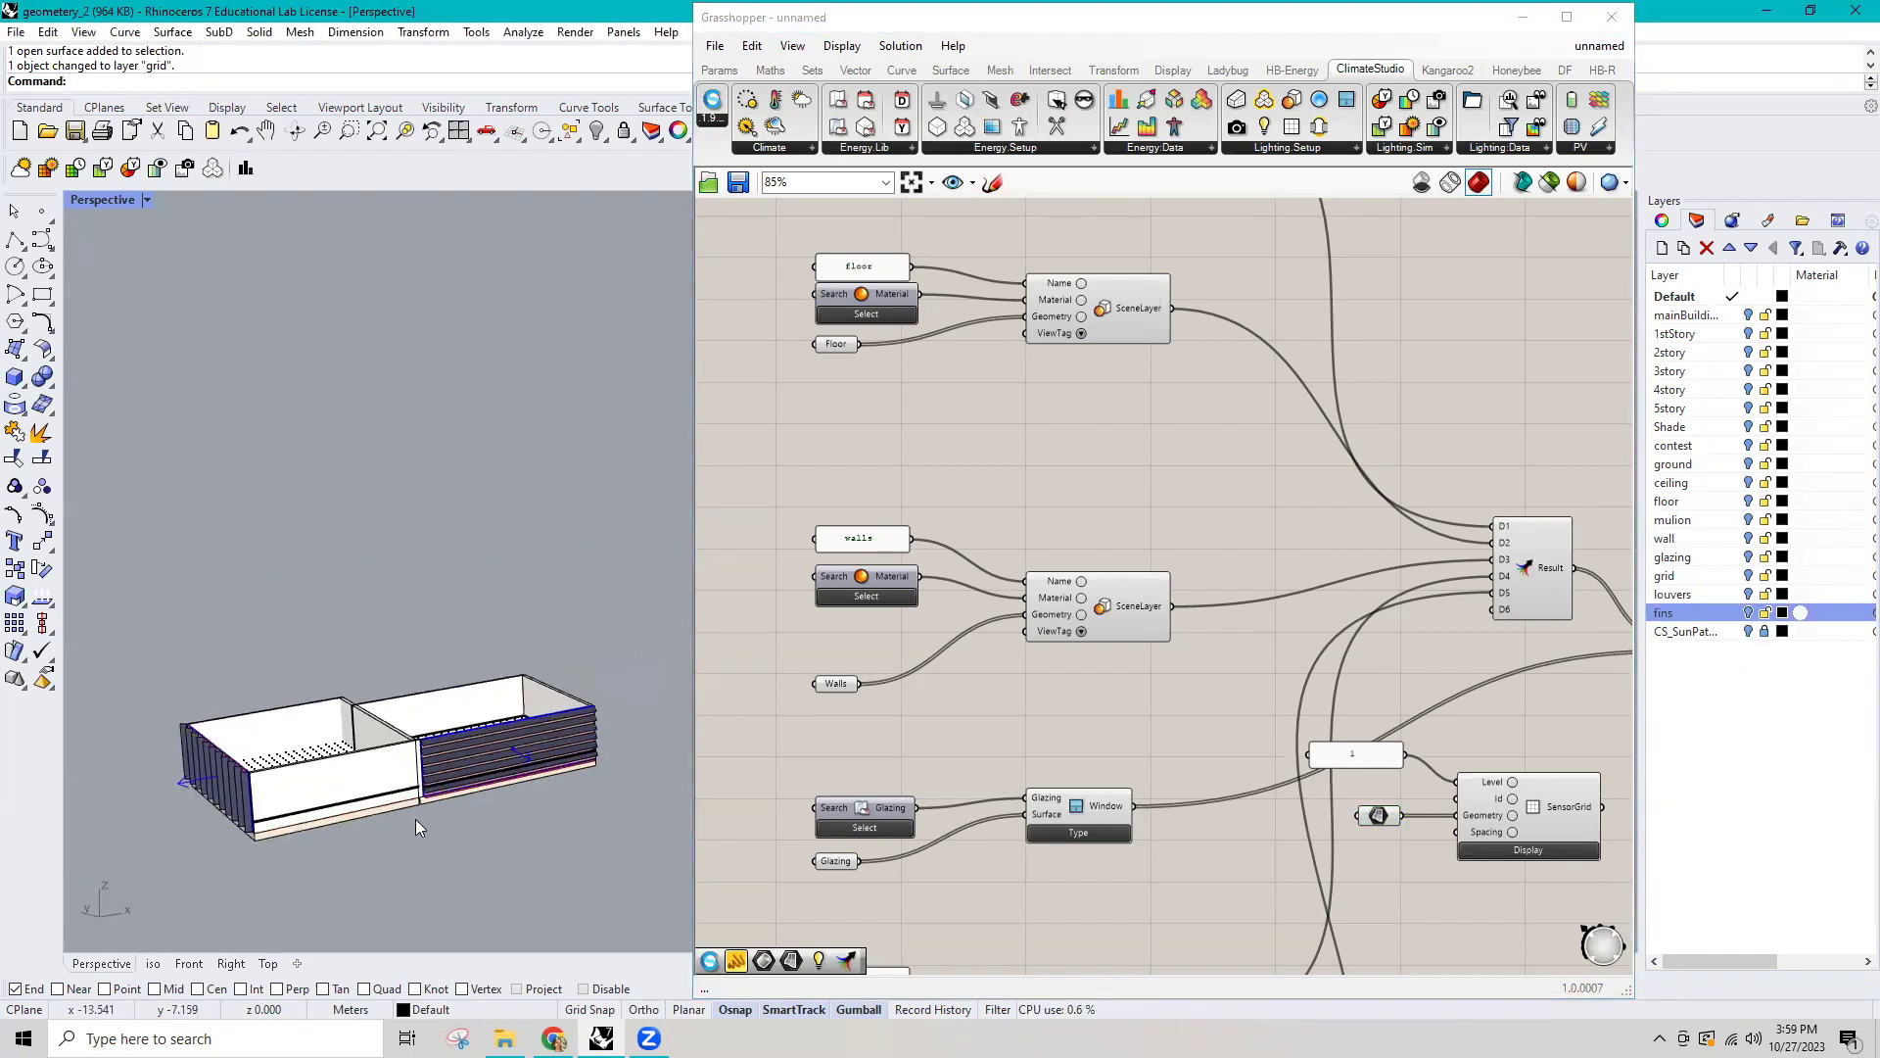
scroll(420, 812, up, 2)
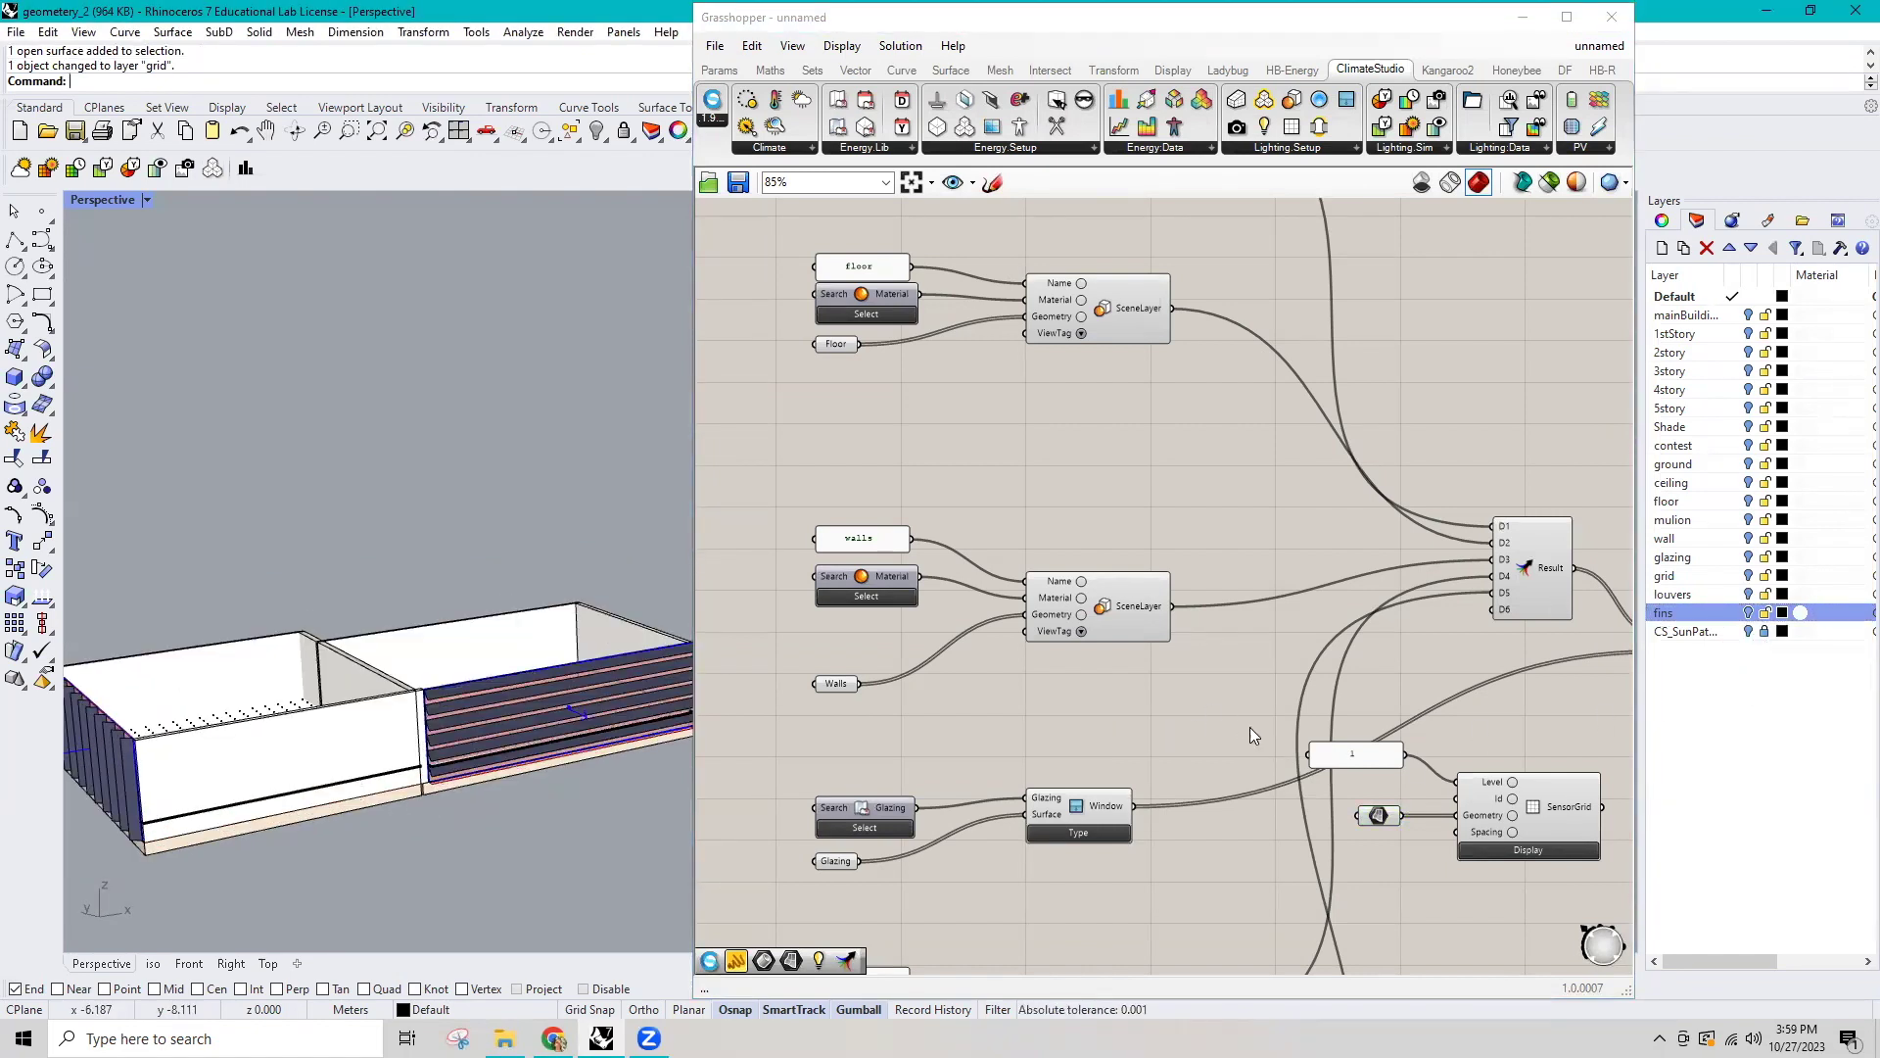
scroll(1258, 735, down, 3)
scroll(1204, 759, down, 1)
Select the input parameter components and orbit the model to view it from above.
drag(1083, 926, 995, 357)
middle_click(1079, 483)
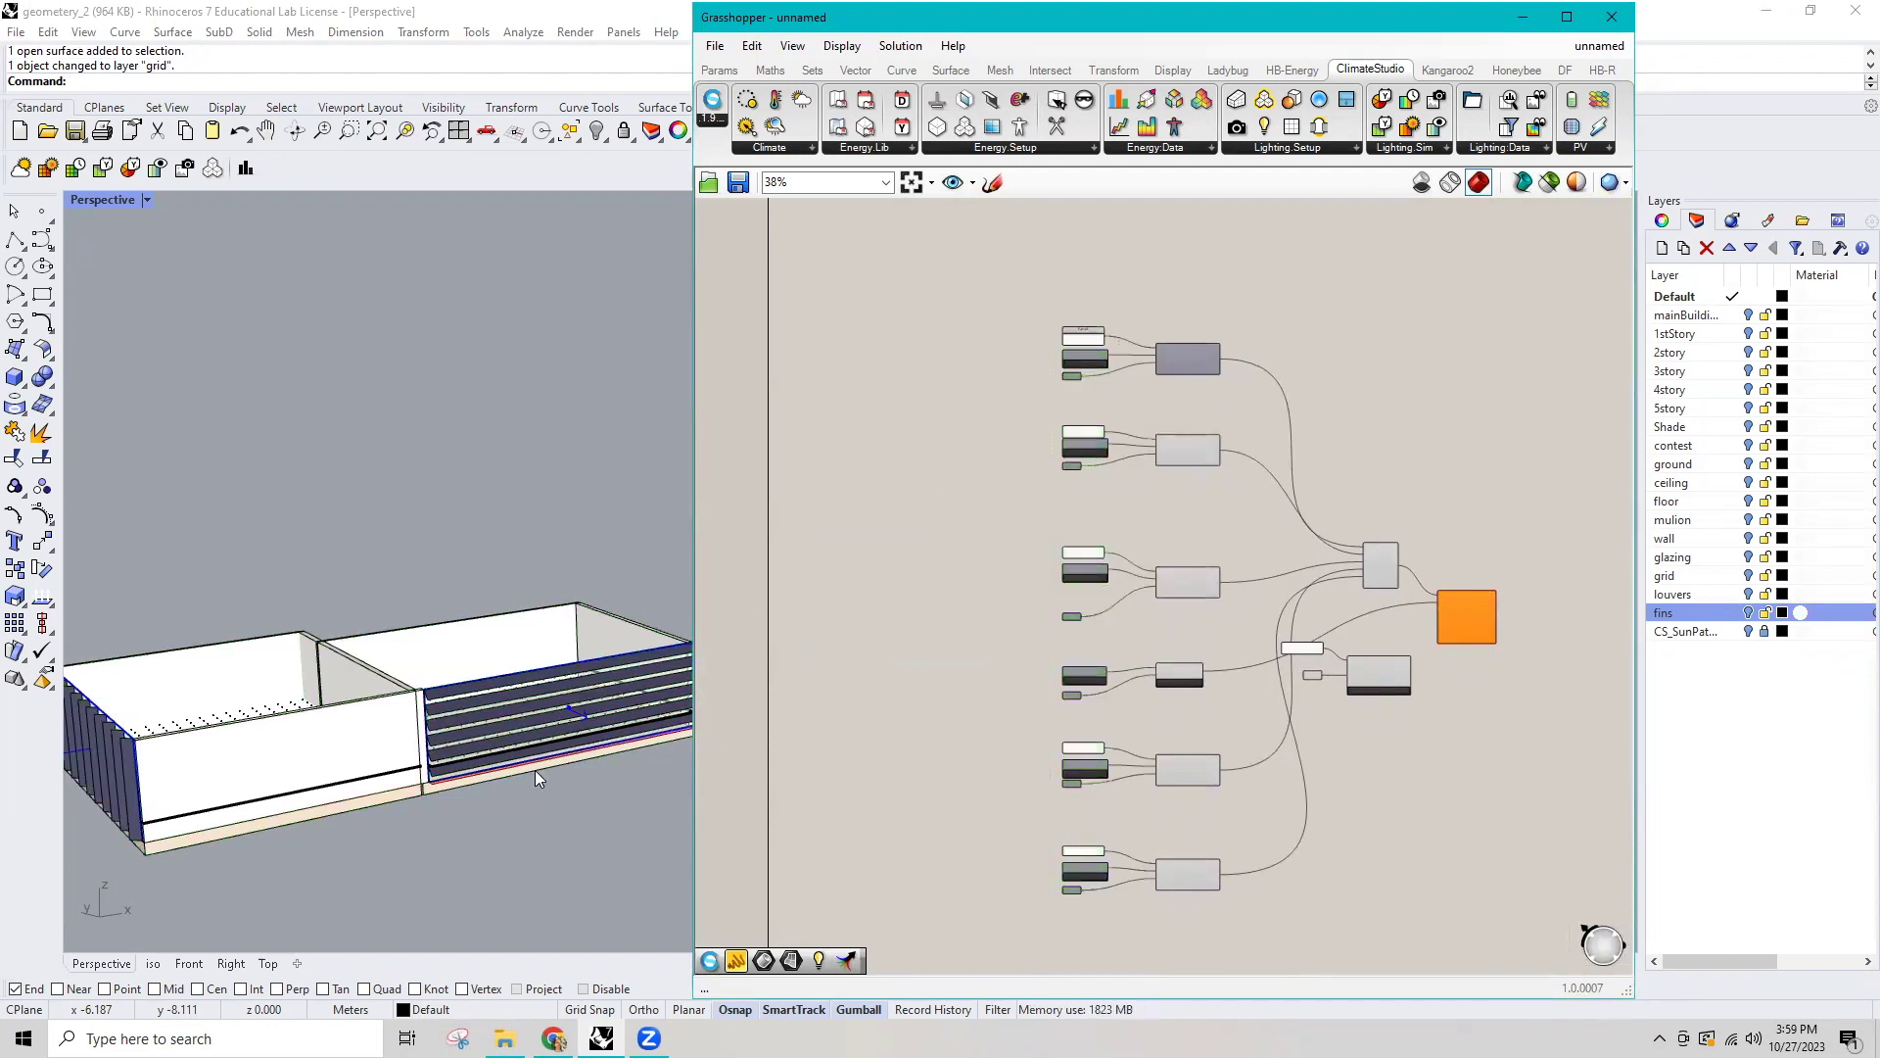
scroll(536, 771, down, 2)
right_drag(536, 771, 617, 742)
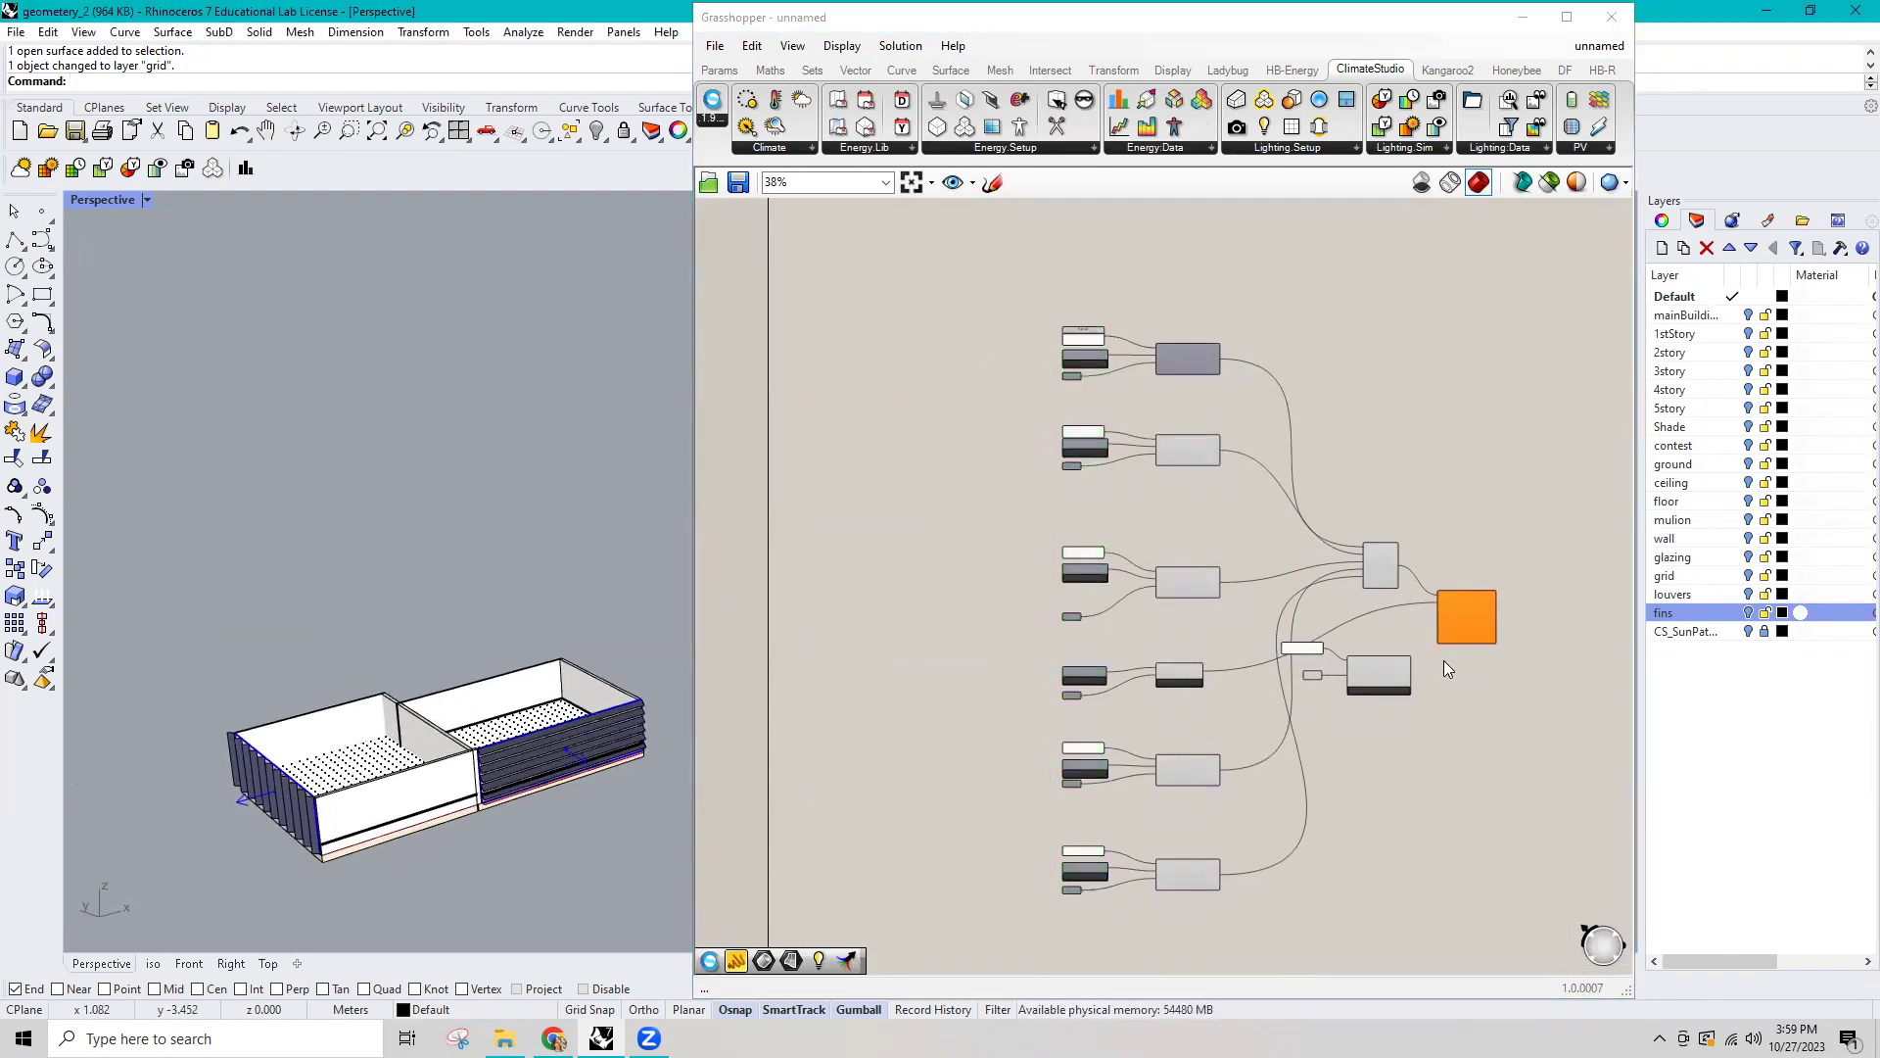
scroll(1440, 661, up, 2)
scroll(1396, 680, up, 2)
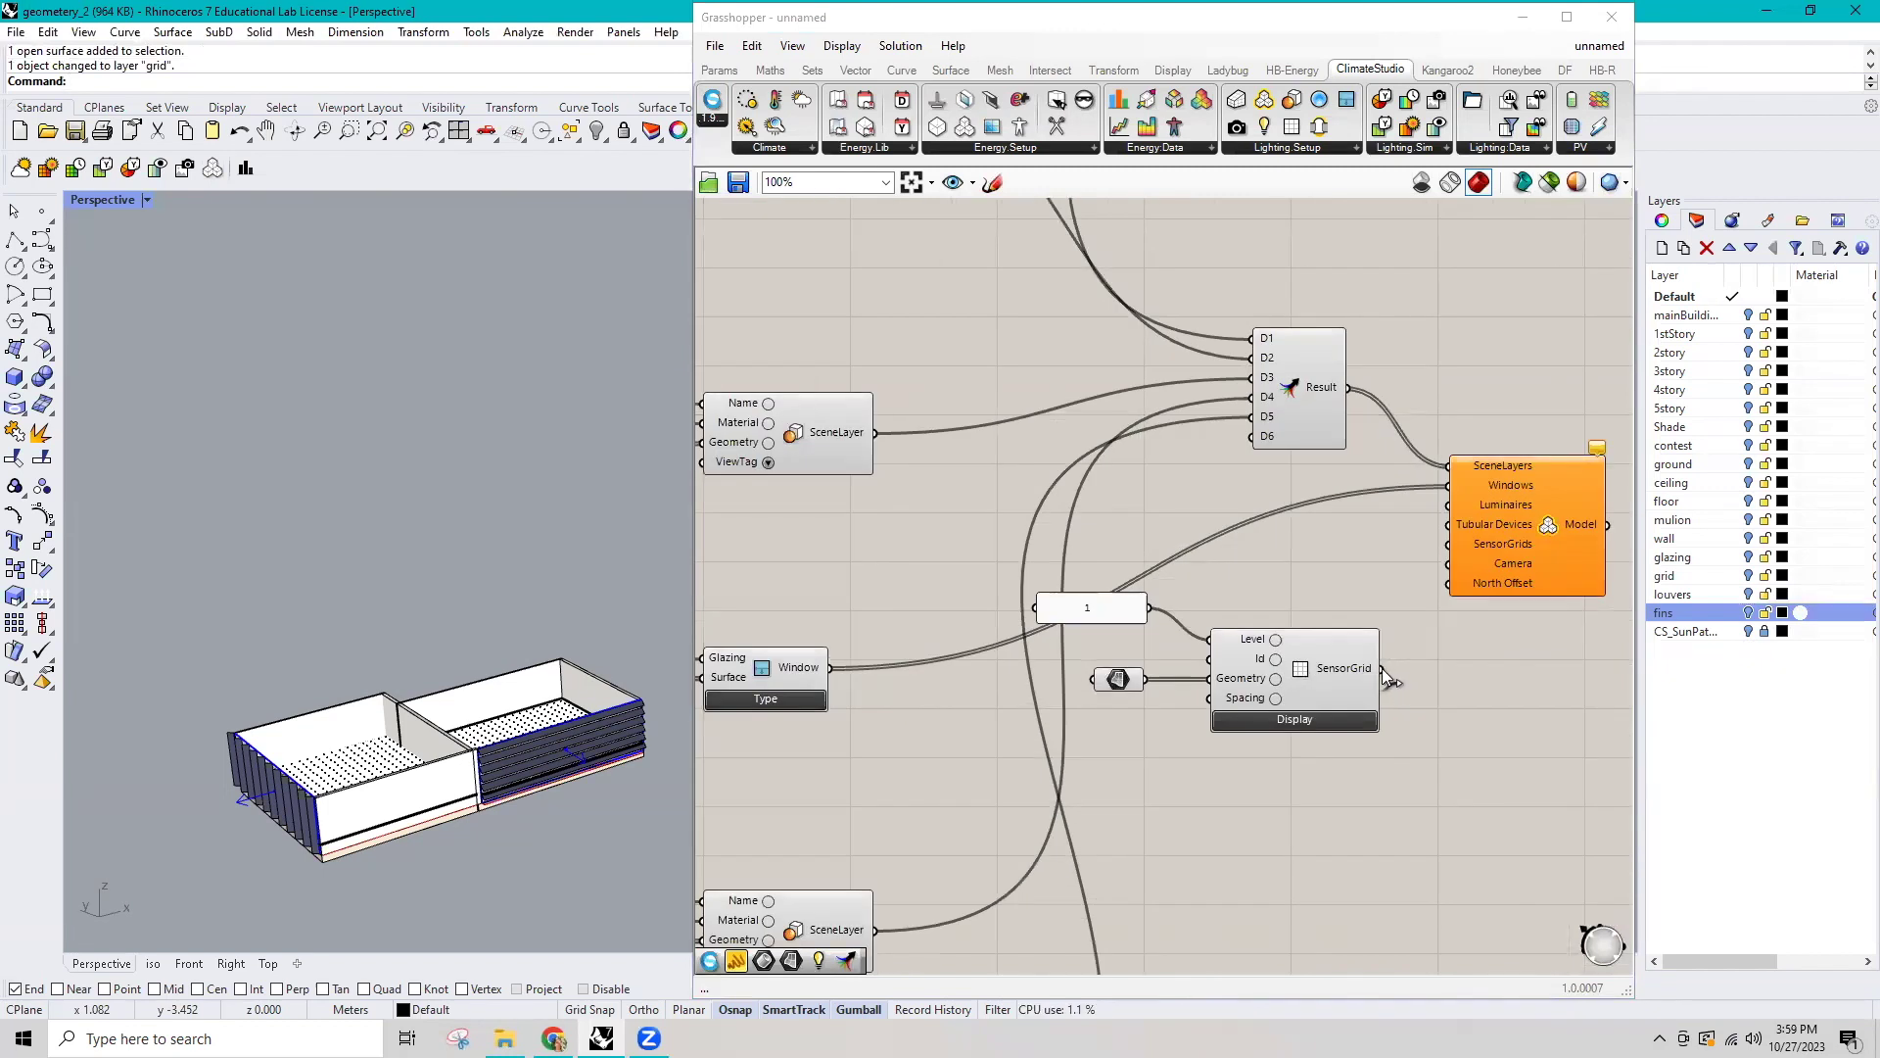
Wire the SensorGrid output into CS DaylightModel's SensorGrids input, then widen the Grasshopper window.
drag(1382, 669, 1490, 712)
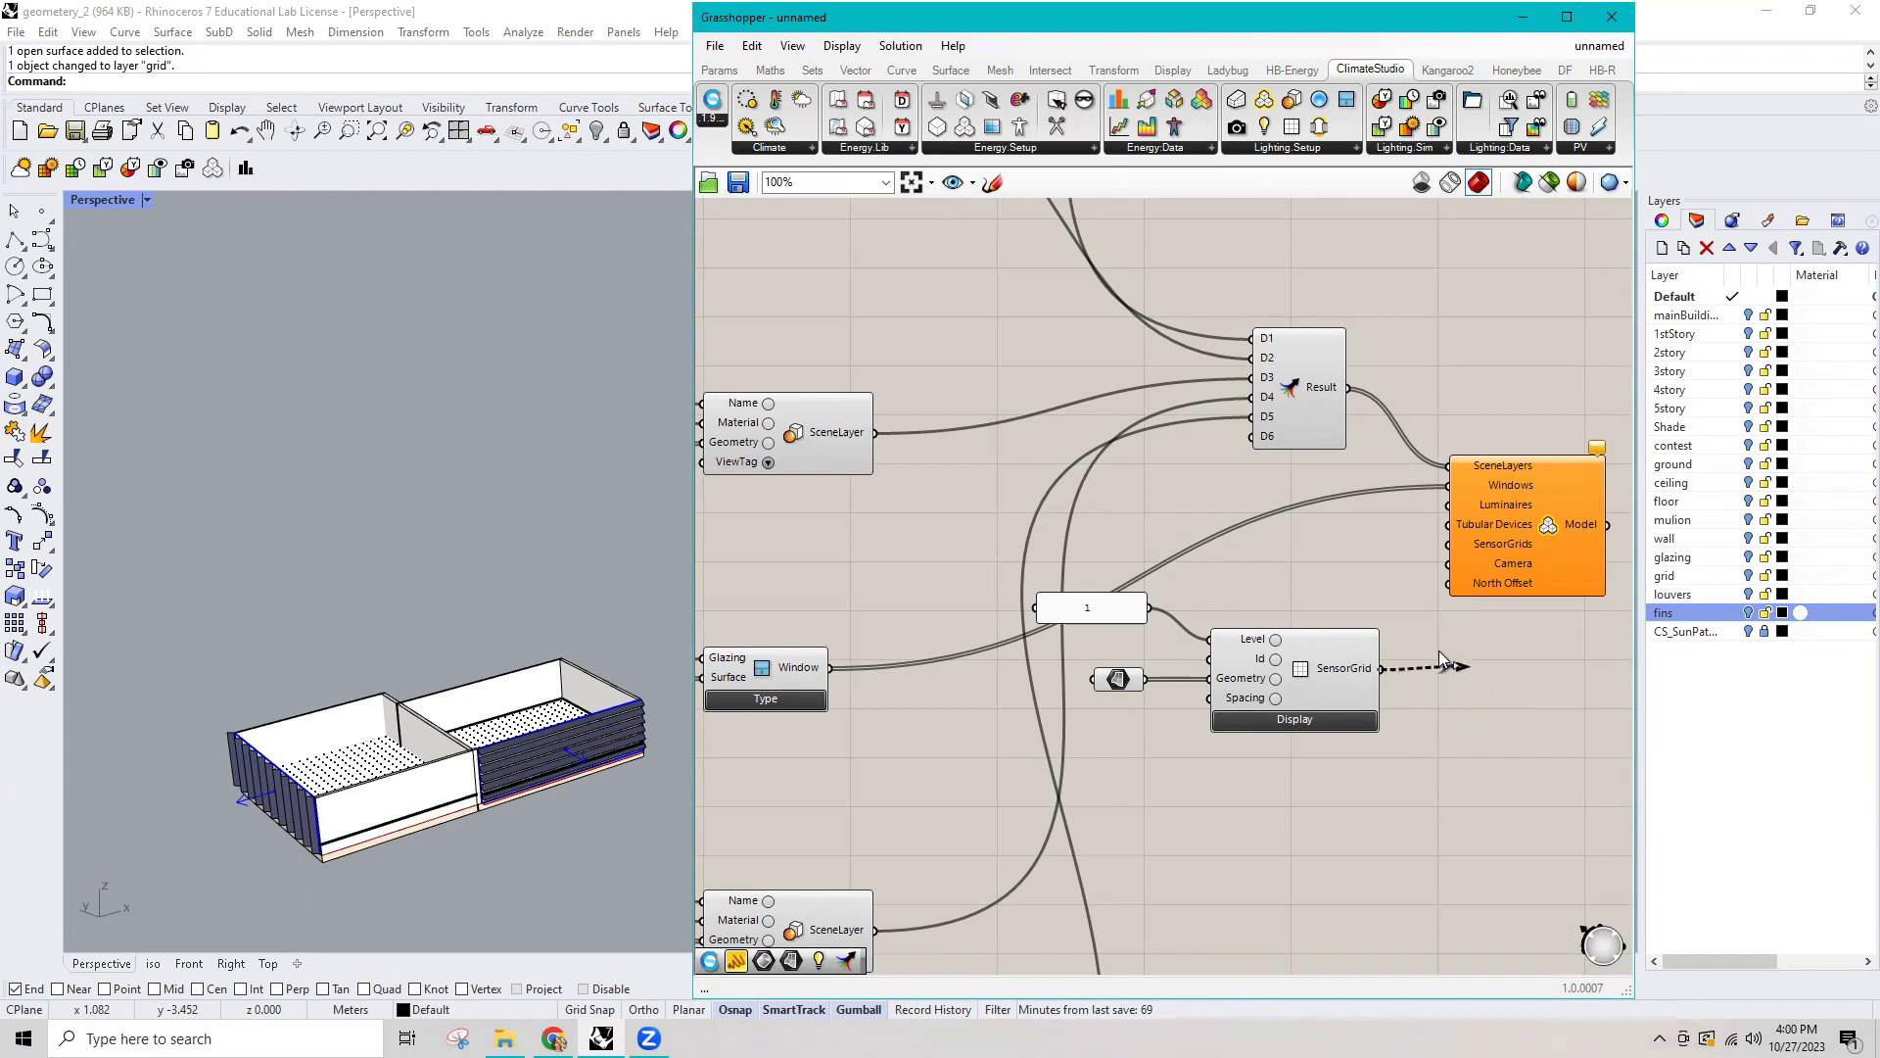
drag(1489, 711, 1448, 544)
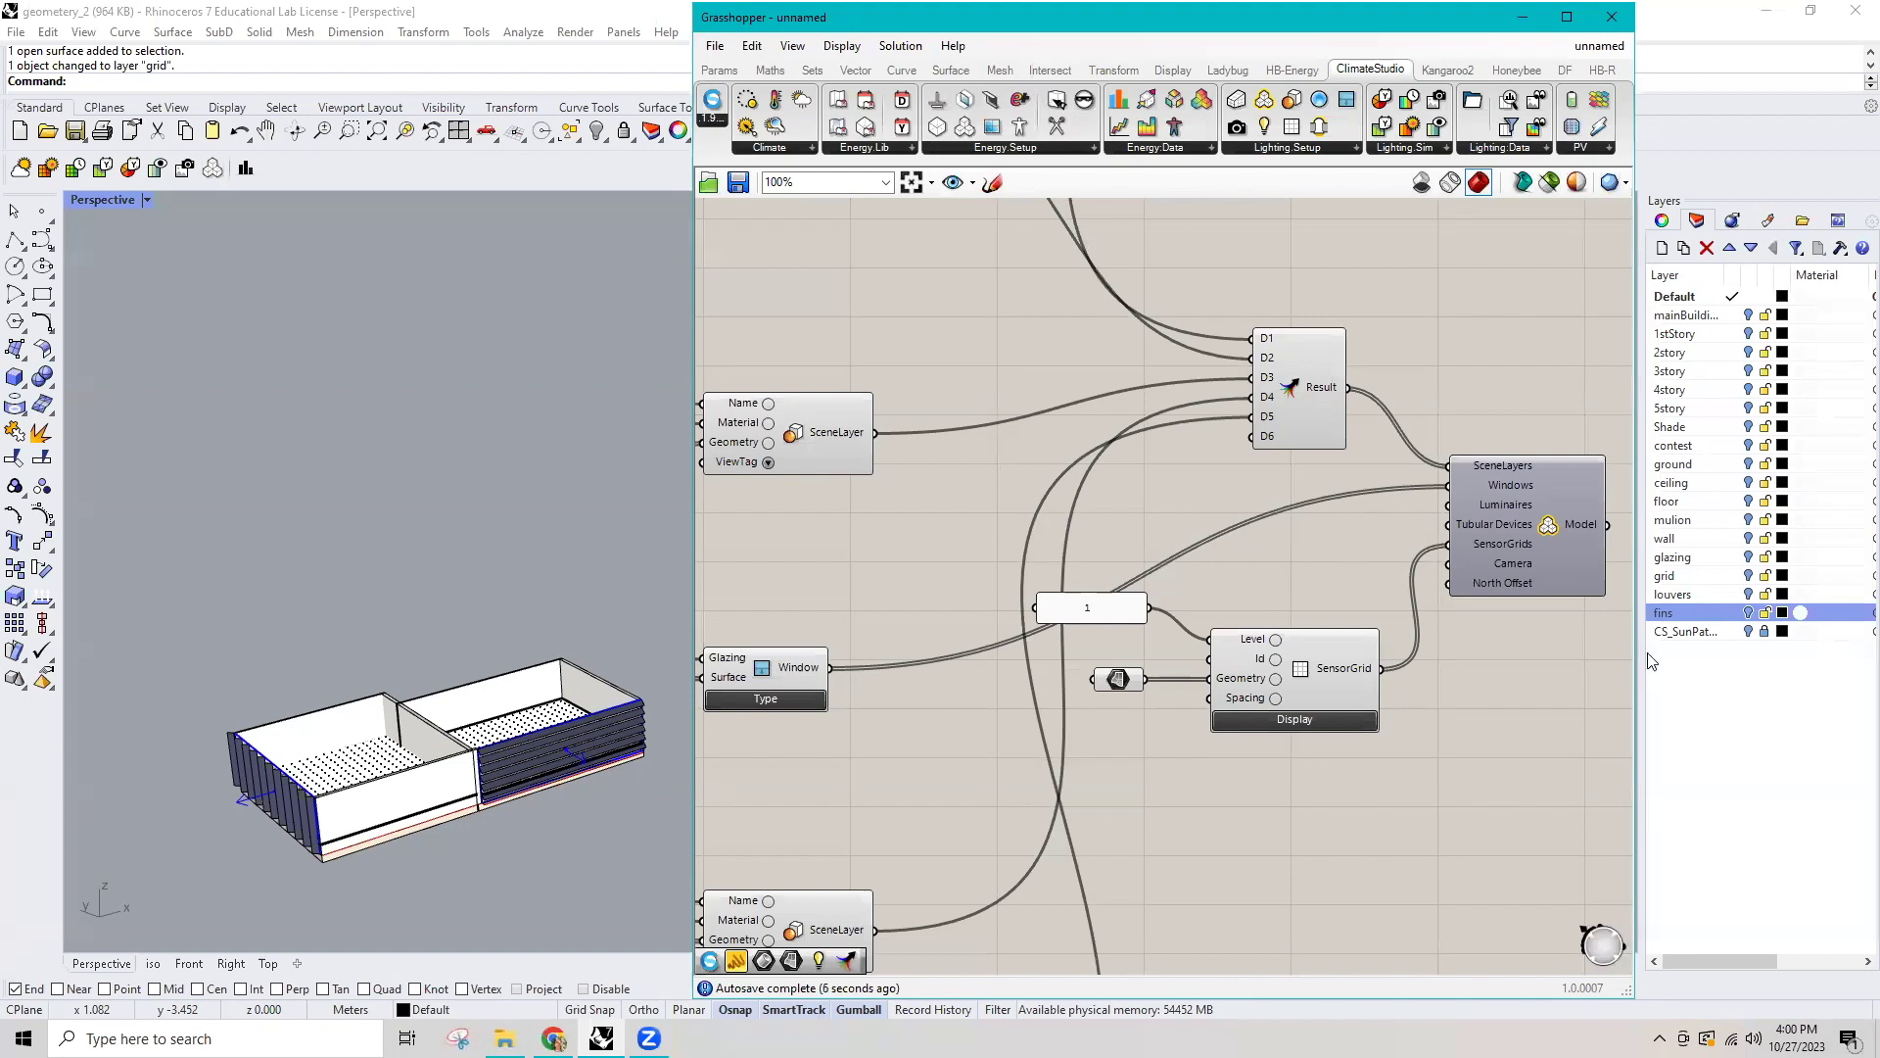
drag(1634, 663, 1857, 662)
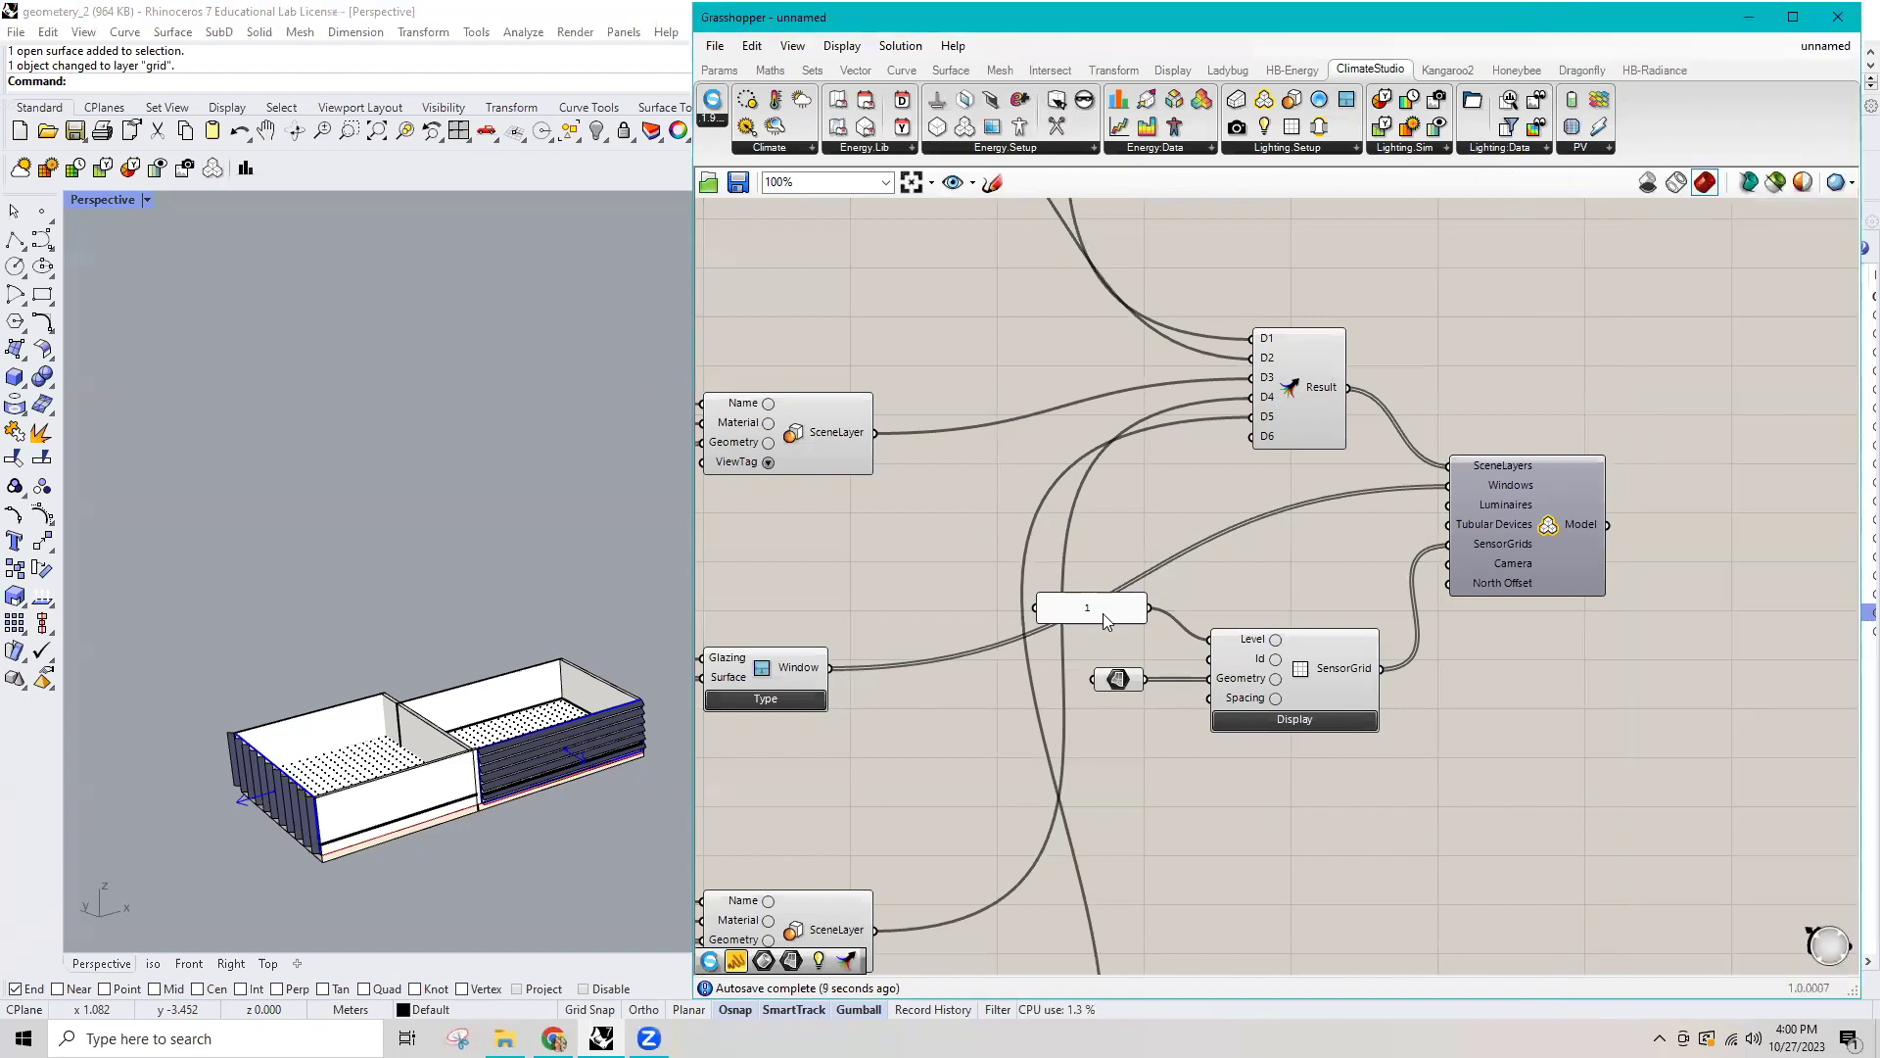
mouse_move(1104, 612)
mouse_down()
mouse_move(1124, 645)
mouse_move(1111, 725)
mouse_up()
Copy the value panel, wire it to SensorGrid Spacing, and set its value to 0.5.
double_click(1112, 737)
text(2)
click(1171, 892)
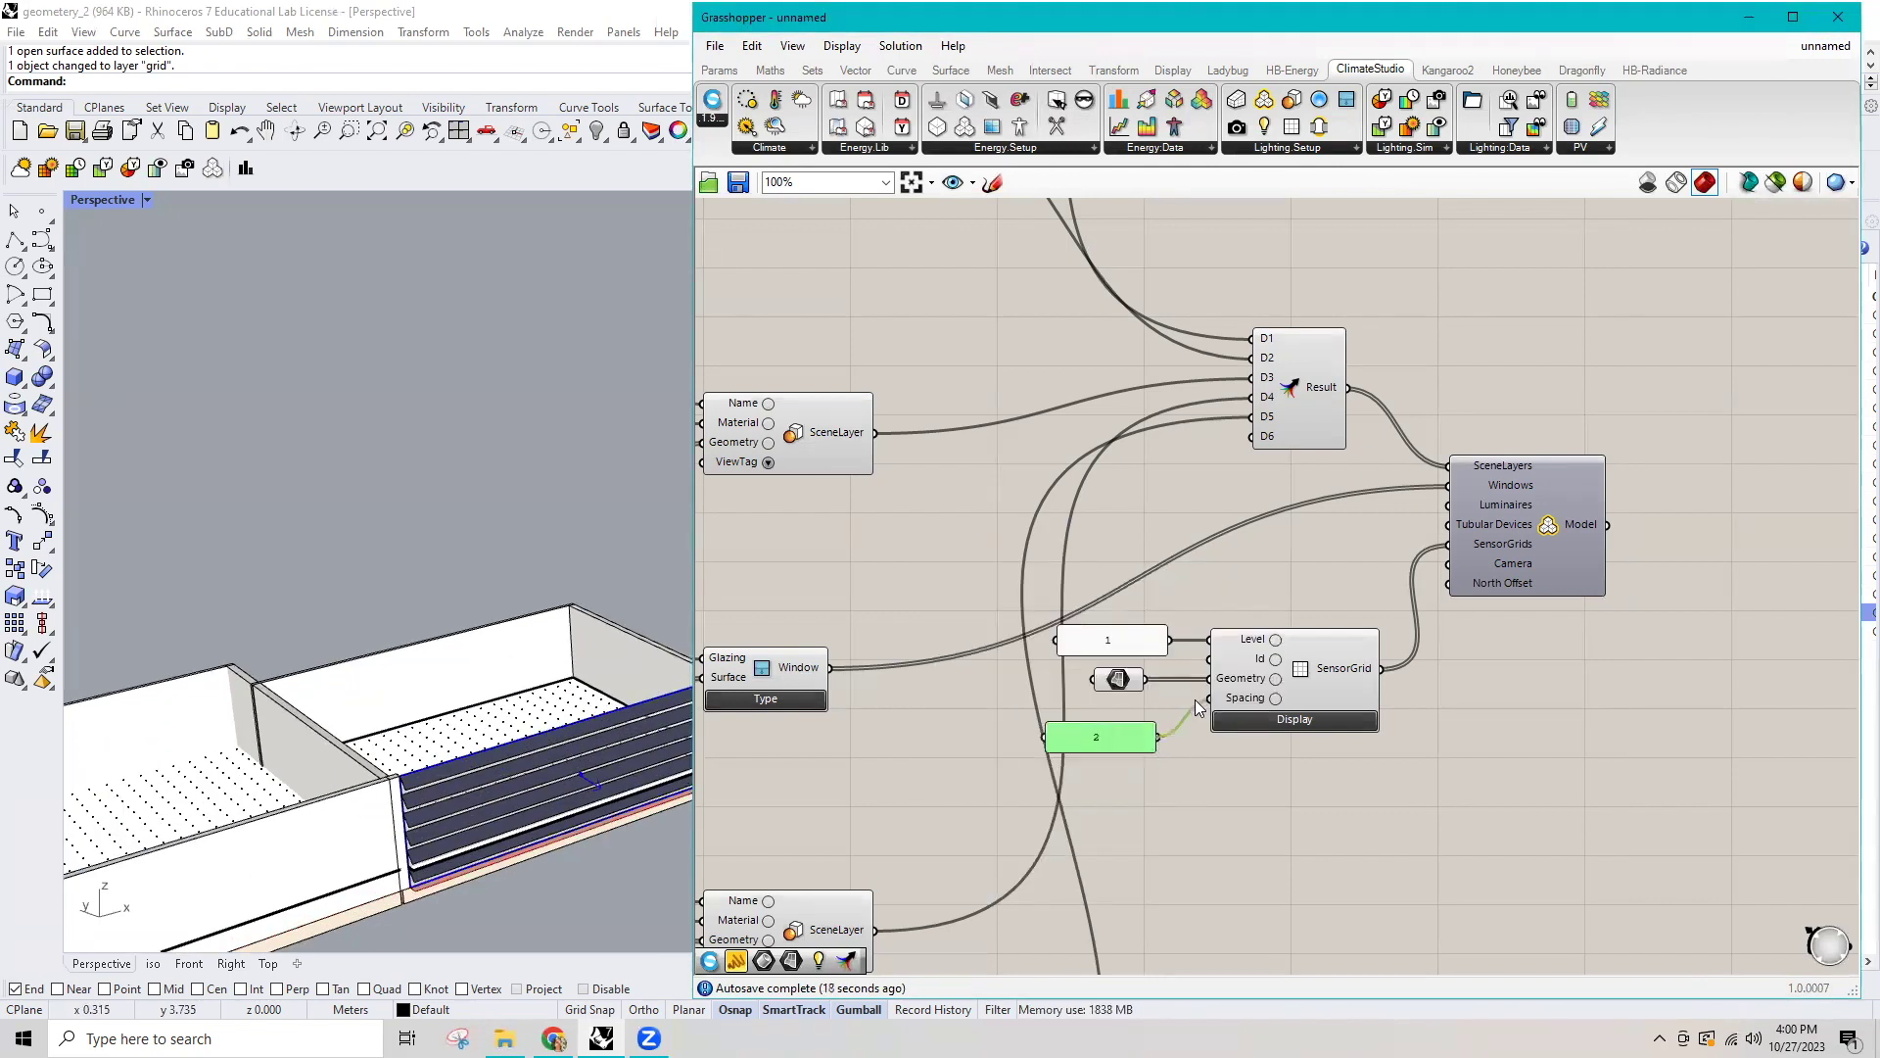
drag(1197, 709, 1208, 699)
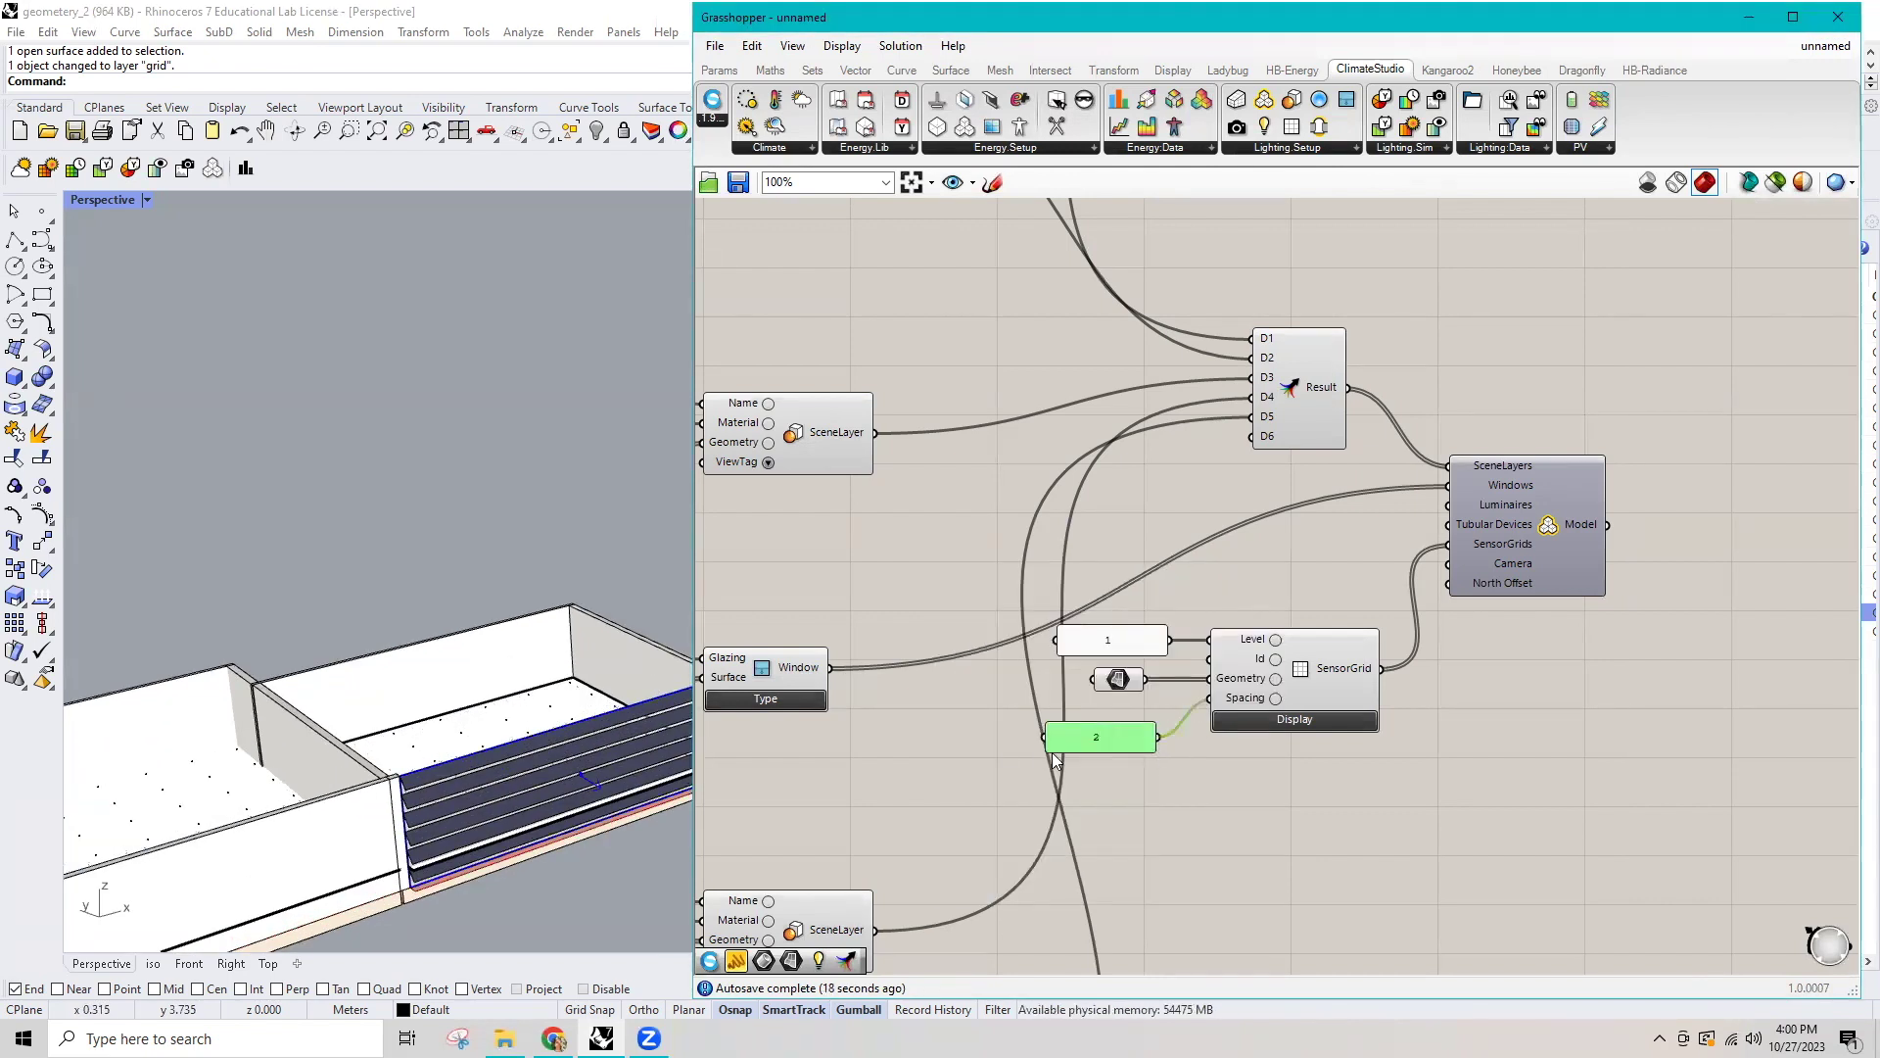
double_click(1126, 743)
text(1)
click(1179, 899)
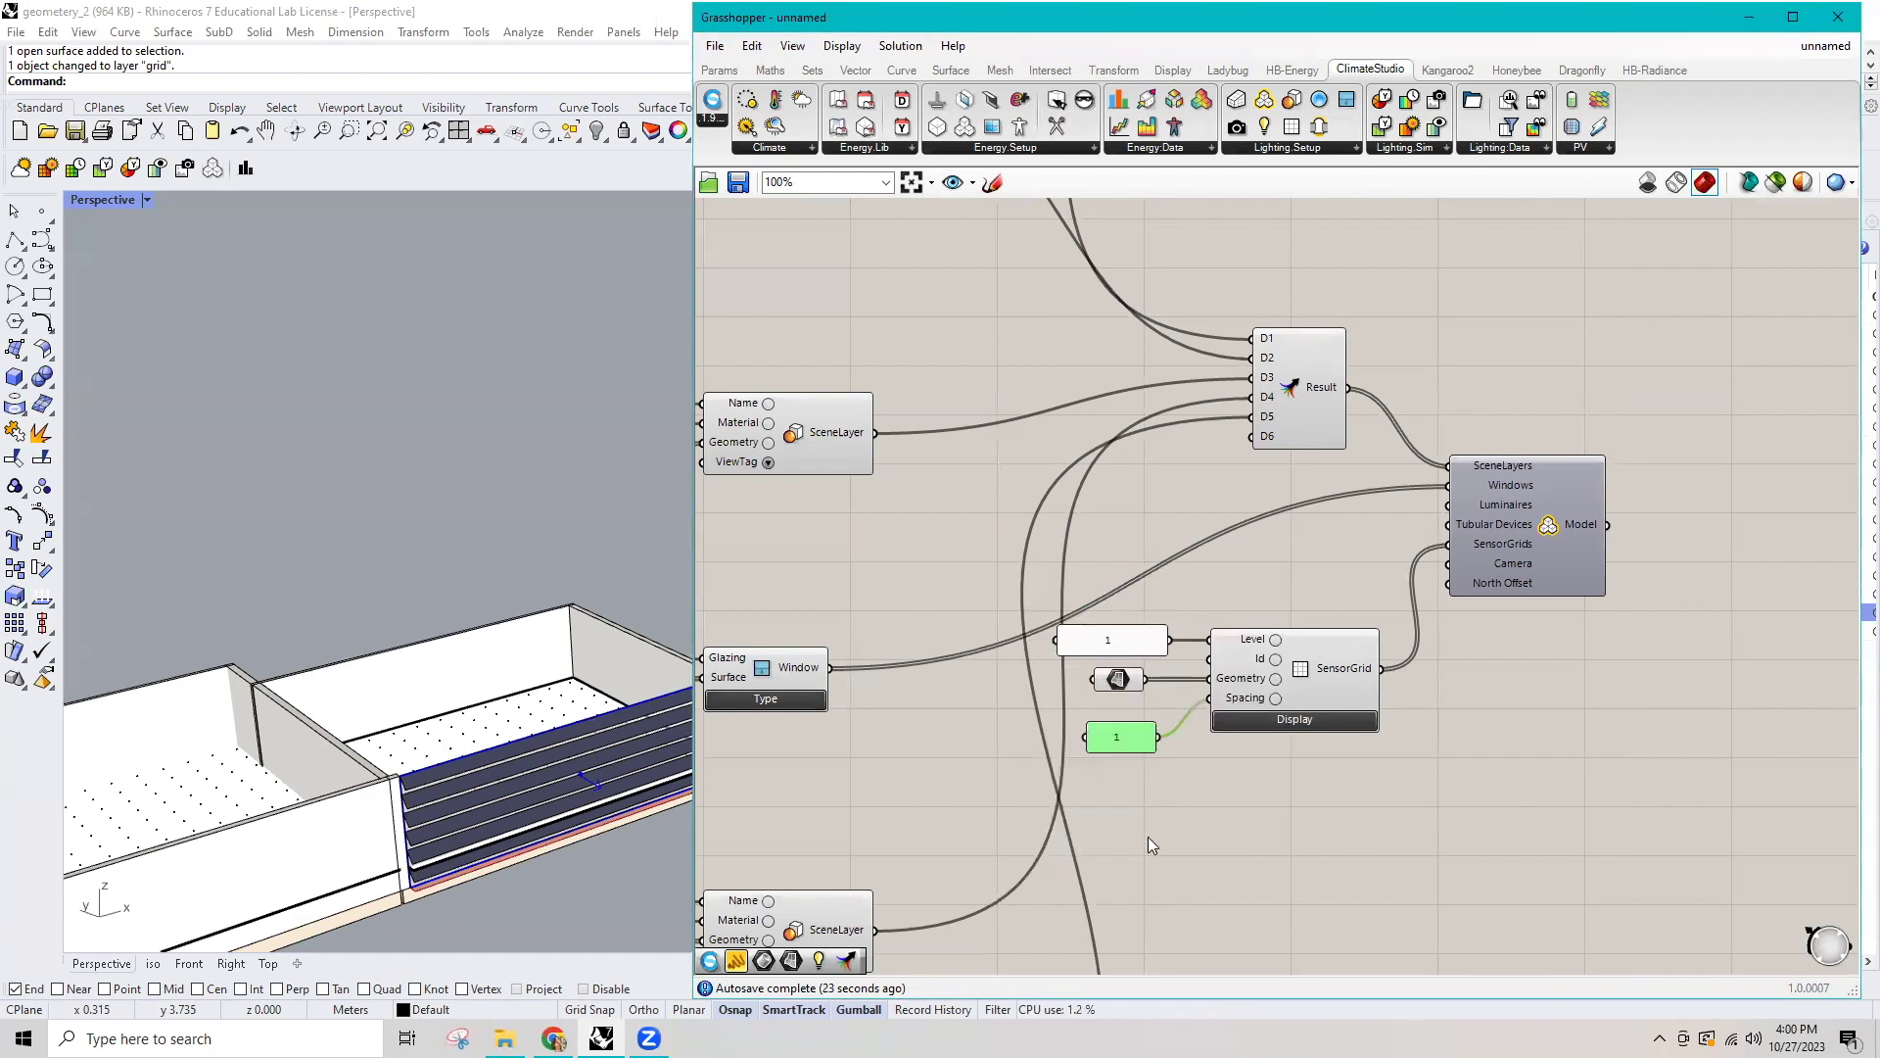
double_click(1115, 747)
click(1162, 892)
click(1233, 757)
scroll(1262, 840, down, 2)
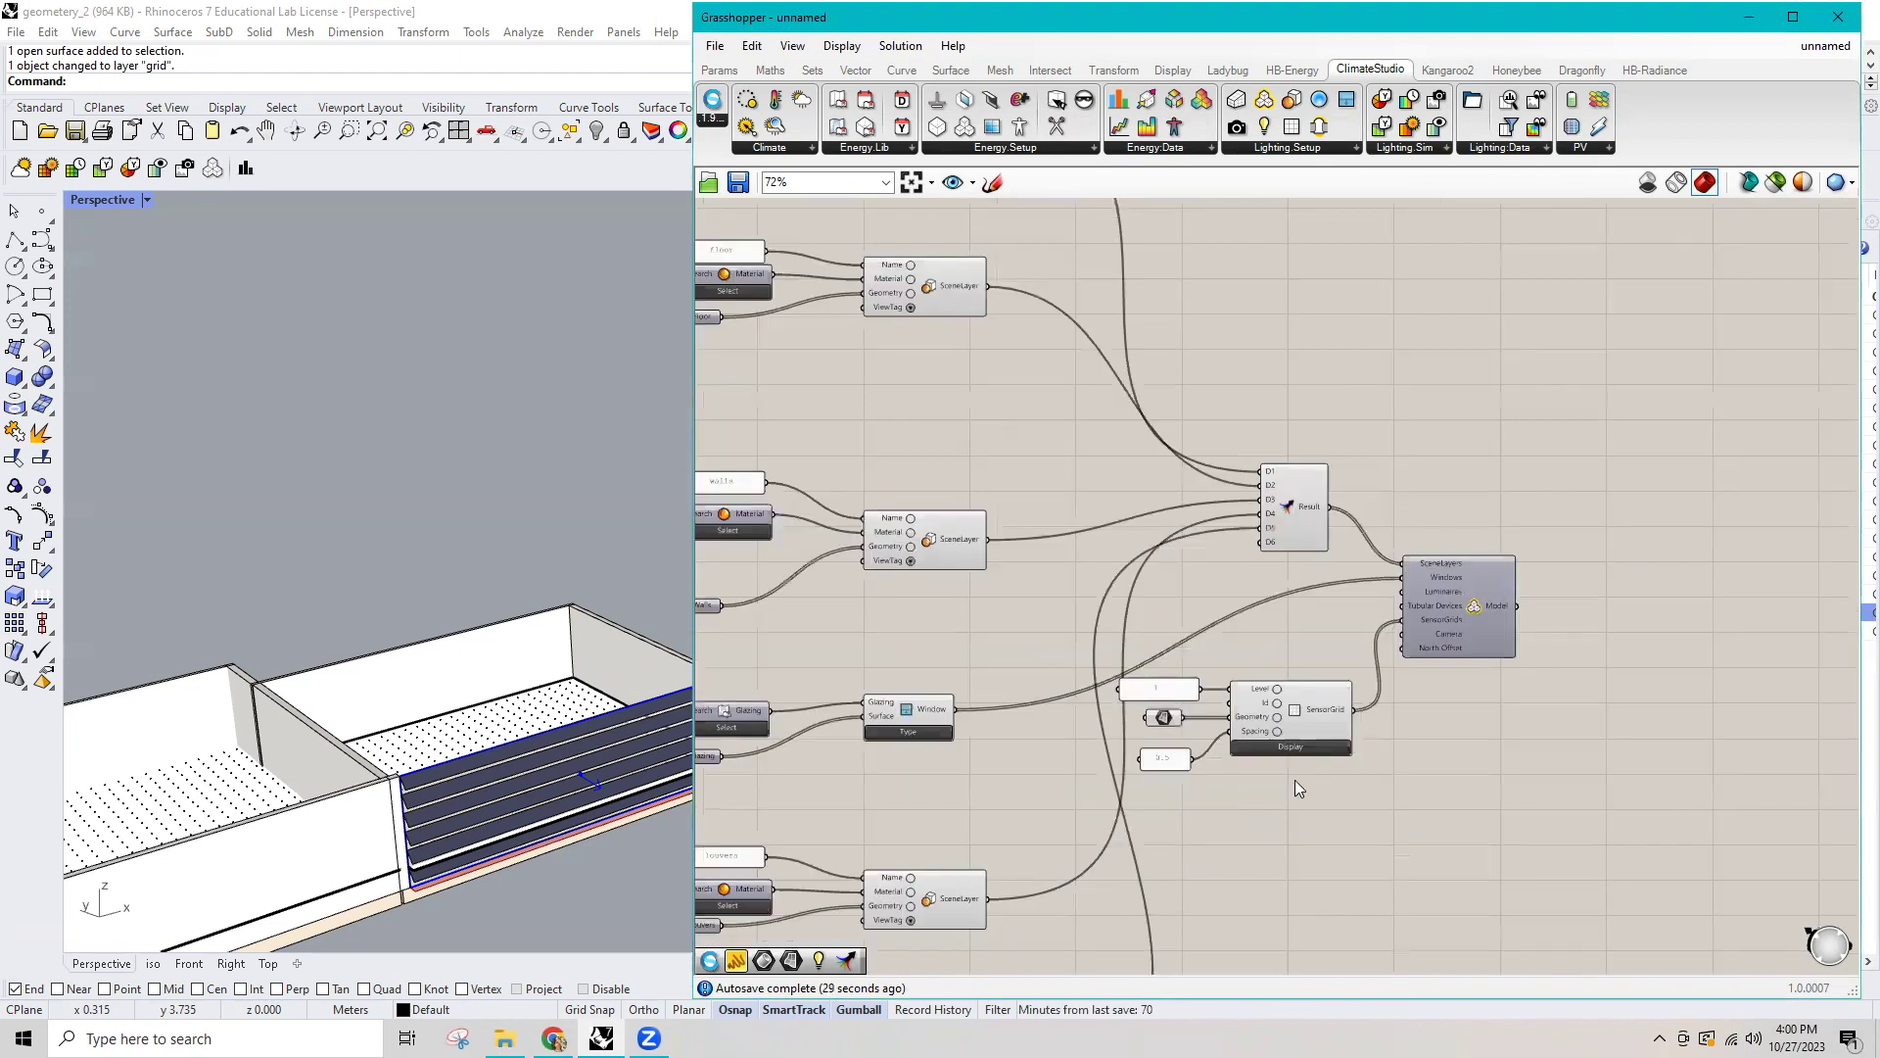
click(1161, 717)
middle_click(1161, 717)
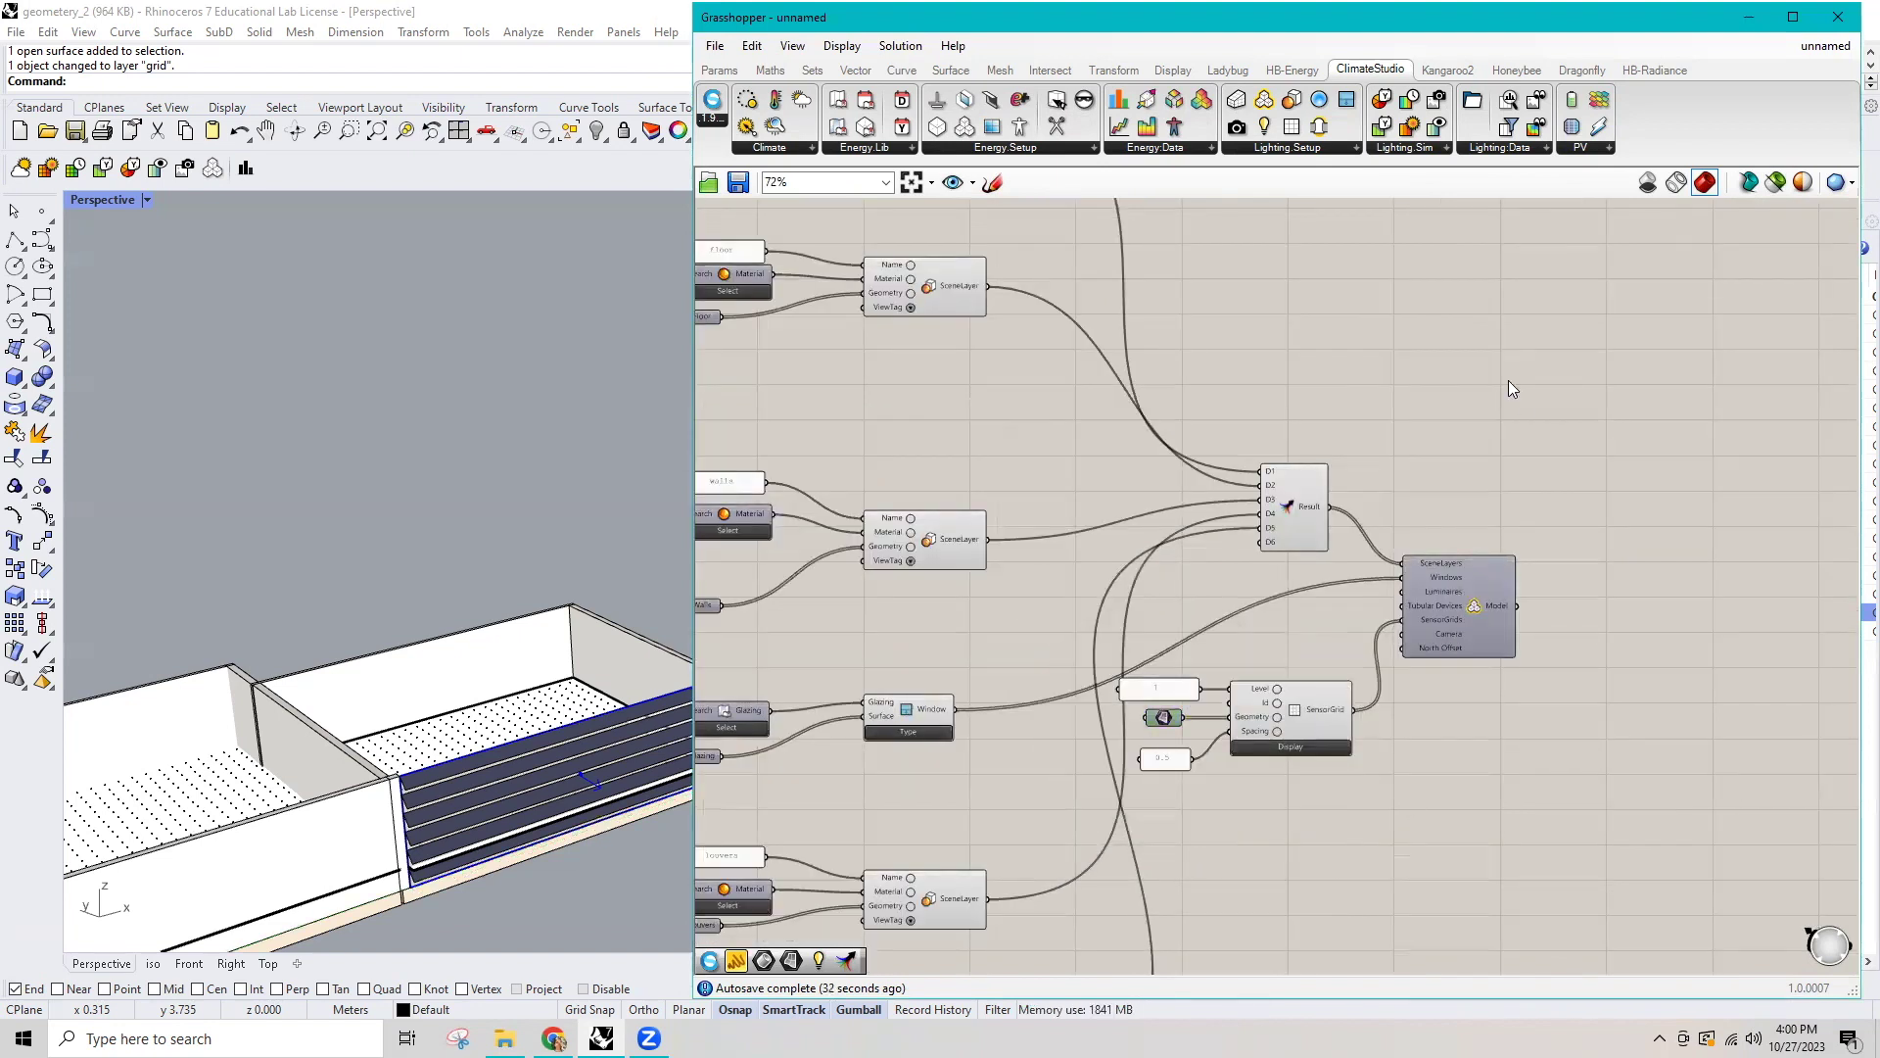
Place a Run CS Daylight component and wire the DaylightModel output into its Model input.
click(1448, 148)
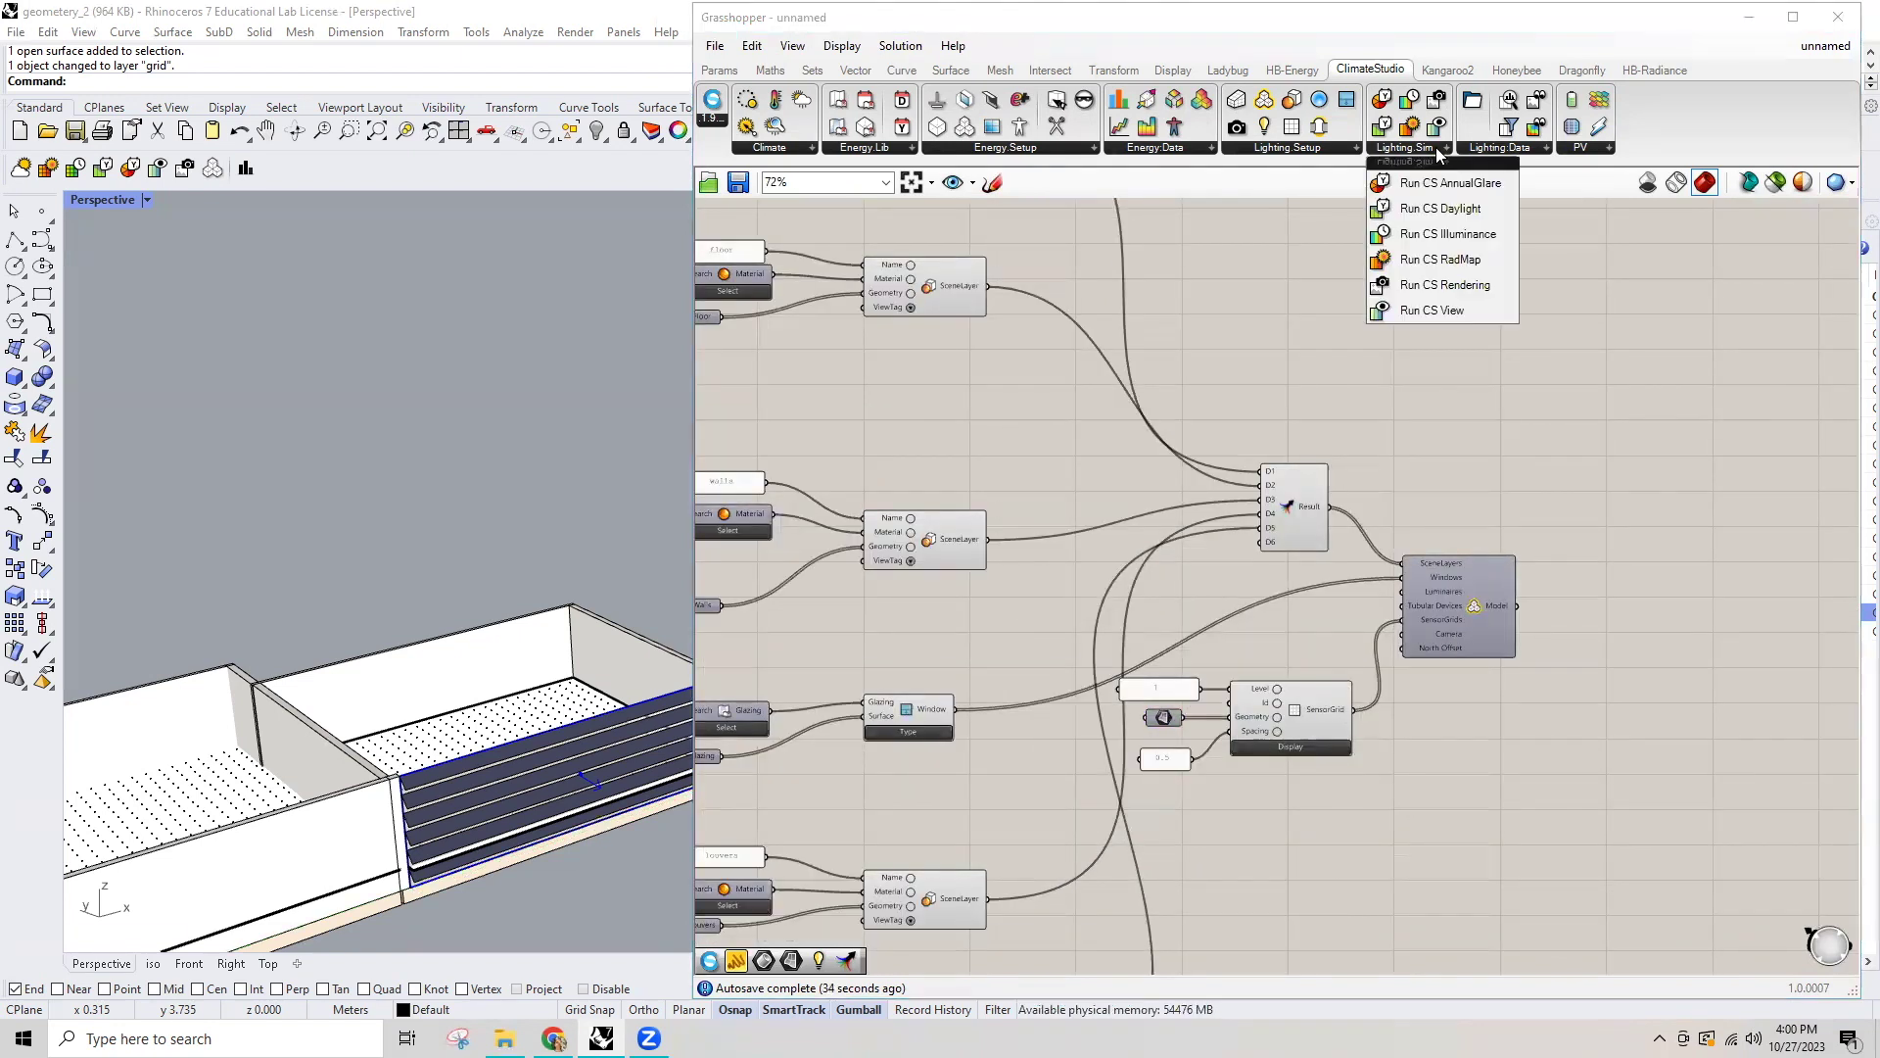
click(1458, 233)
click(1665, 586)
scroll(1267, 754, up, 1)
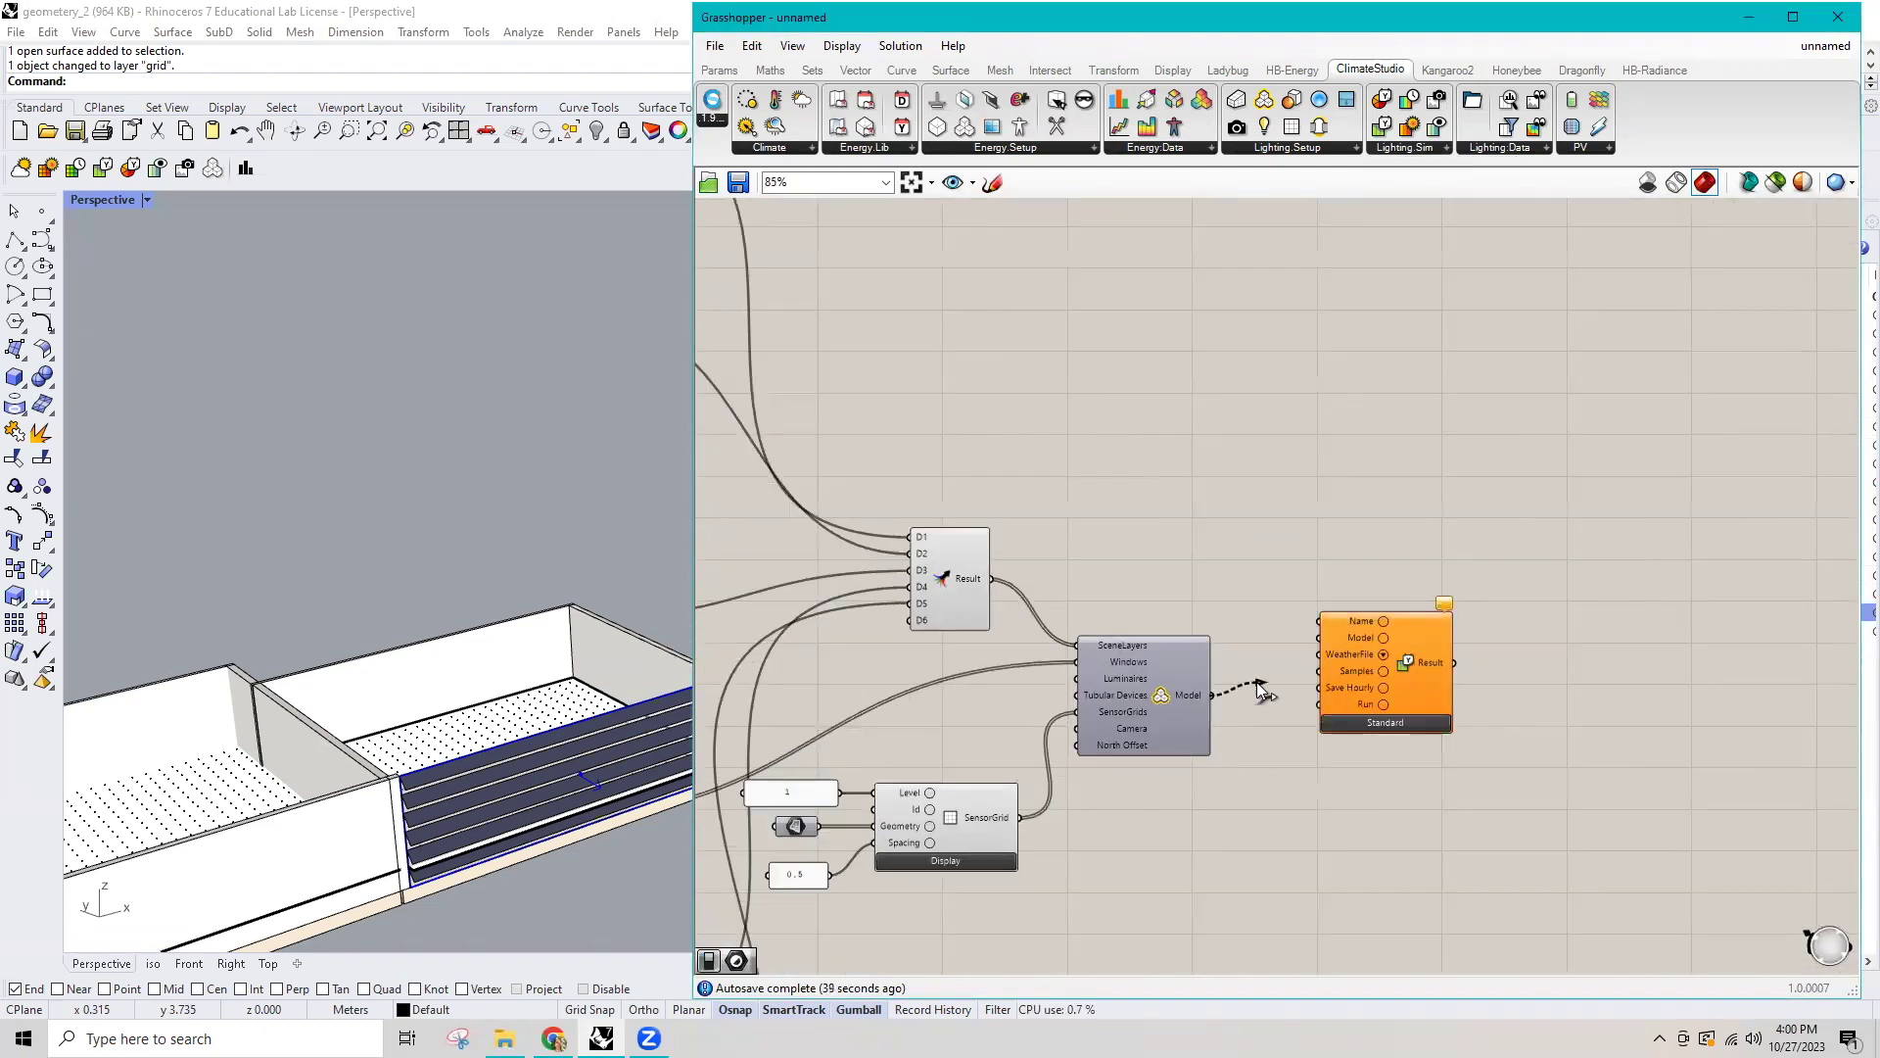
mouse_move(1209, 696)
mouse_down()
mouse_move(1320, 638)
mouse_move(1527, 750)
mouse_up()
scroll(1381, 676, up, 2)
Choose the Charlotte Douglas airport weather file for the daylight simulation.
click(1534, 720)
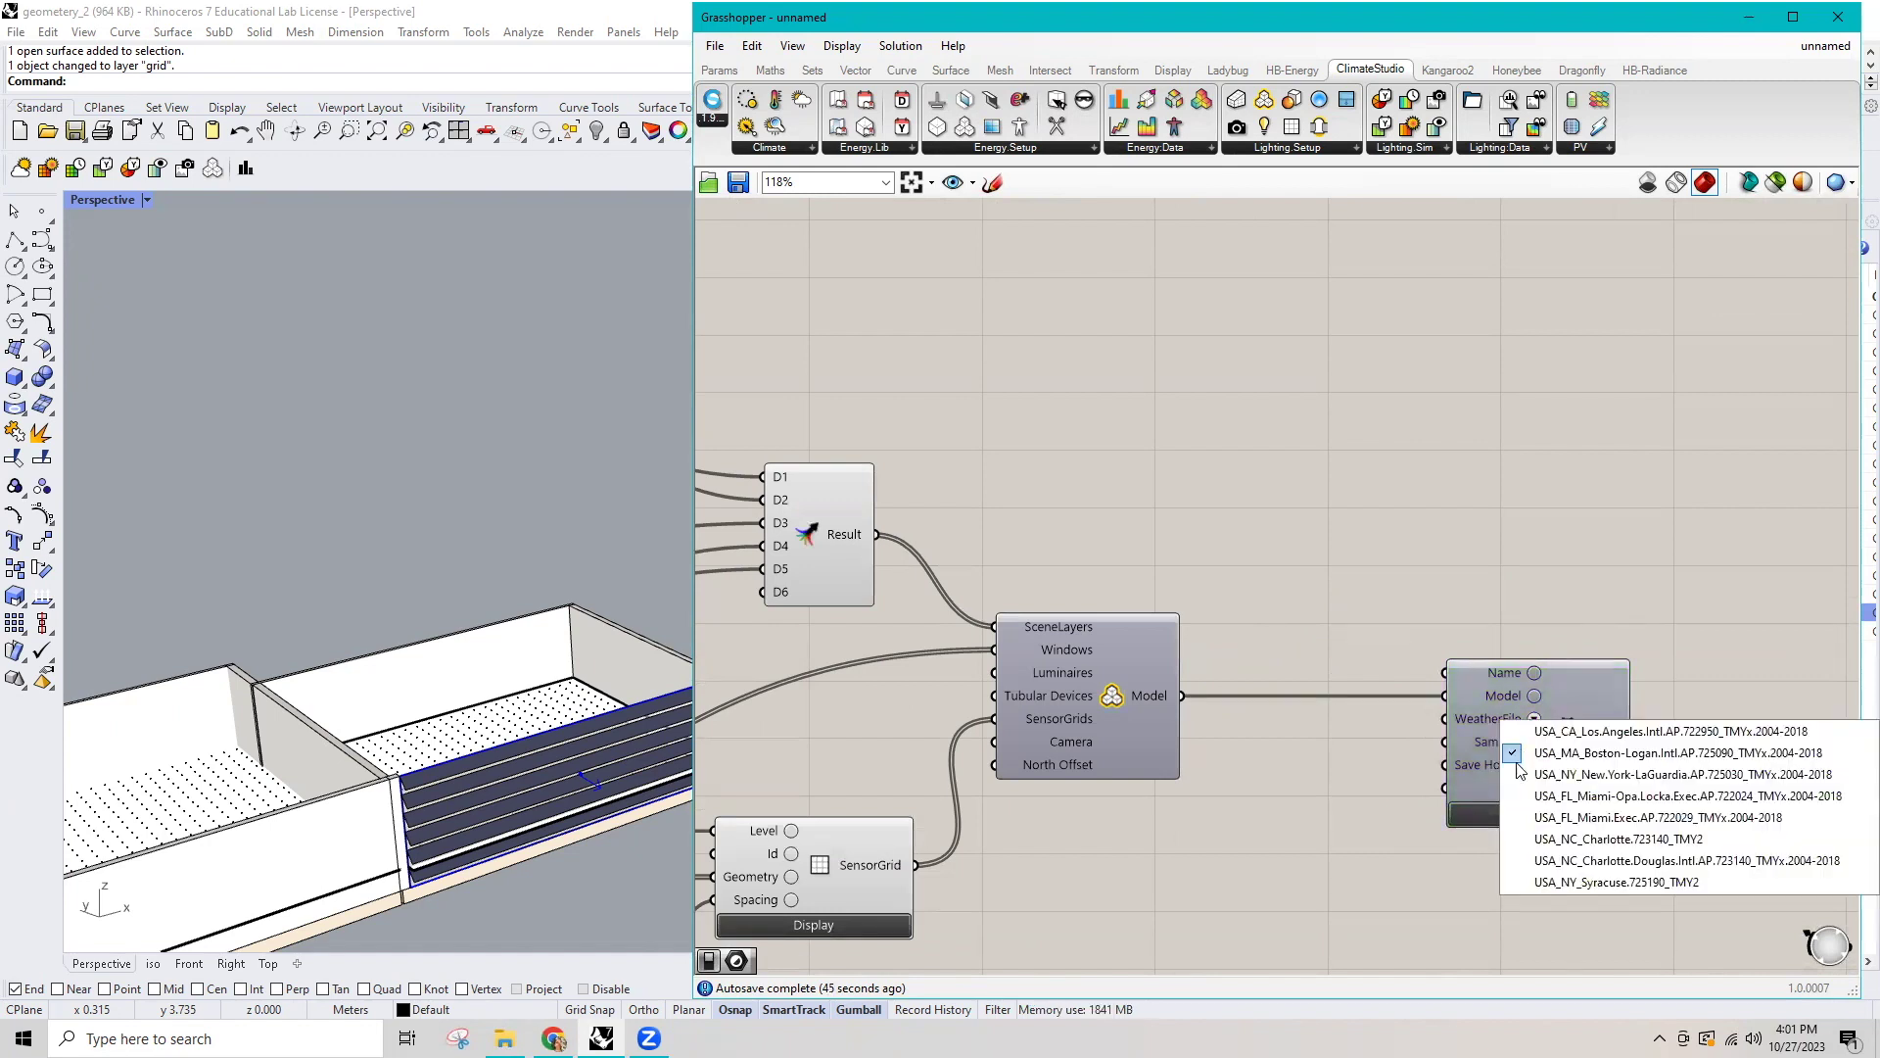
click(1575, 860)
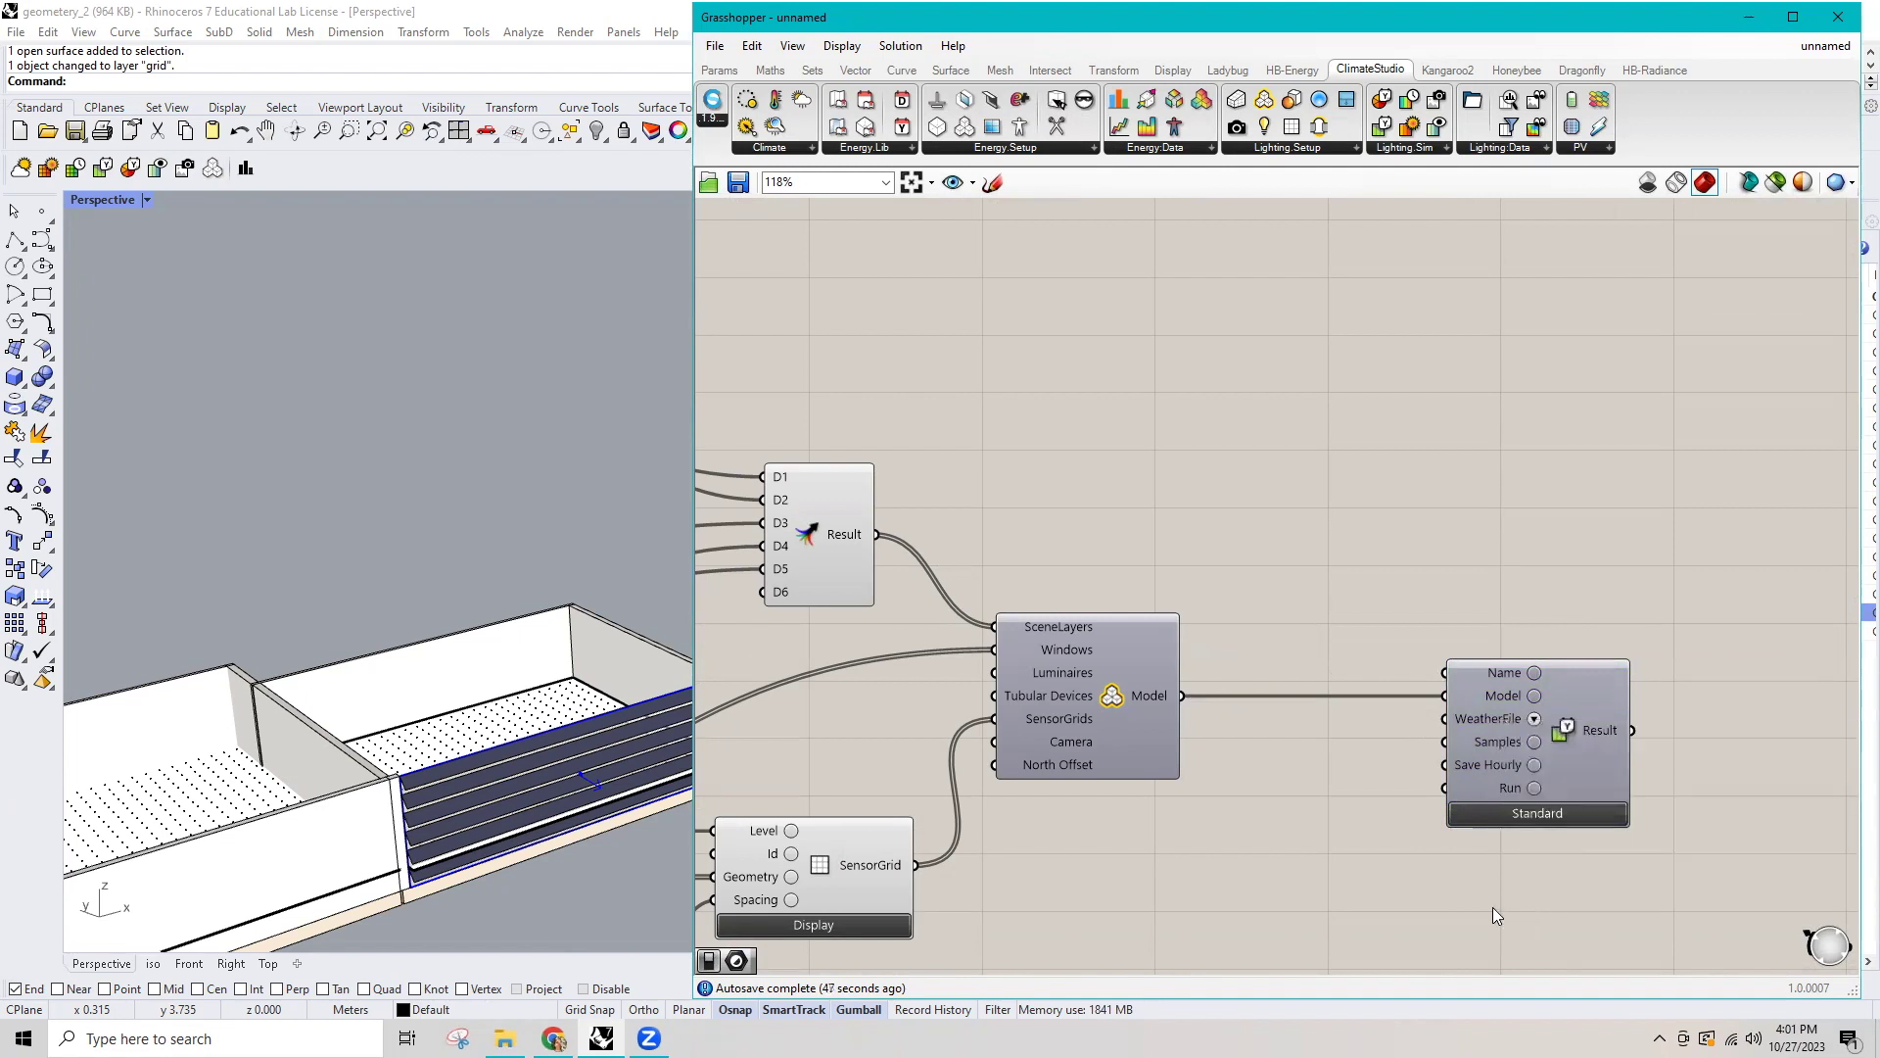
click(788, 150)
Add a Button component for the daylight simulation's Run input.
right_drag(1313, 467, 1265, 254)
double_click(1293, 727)
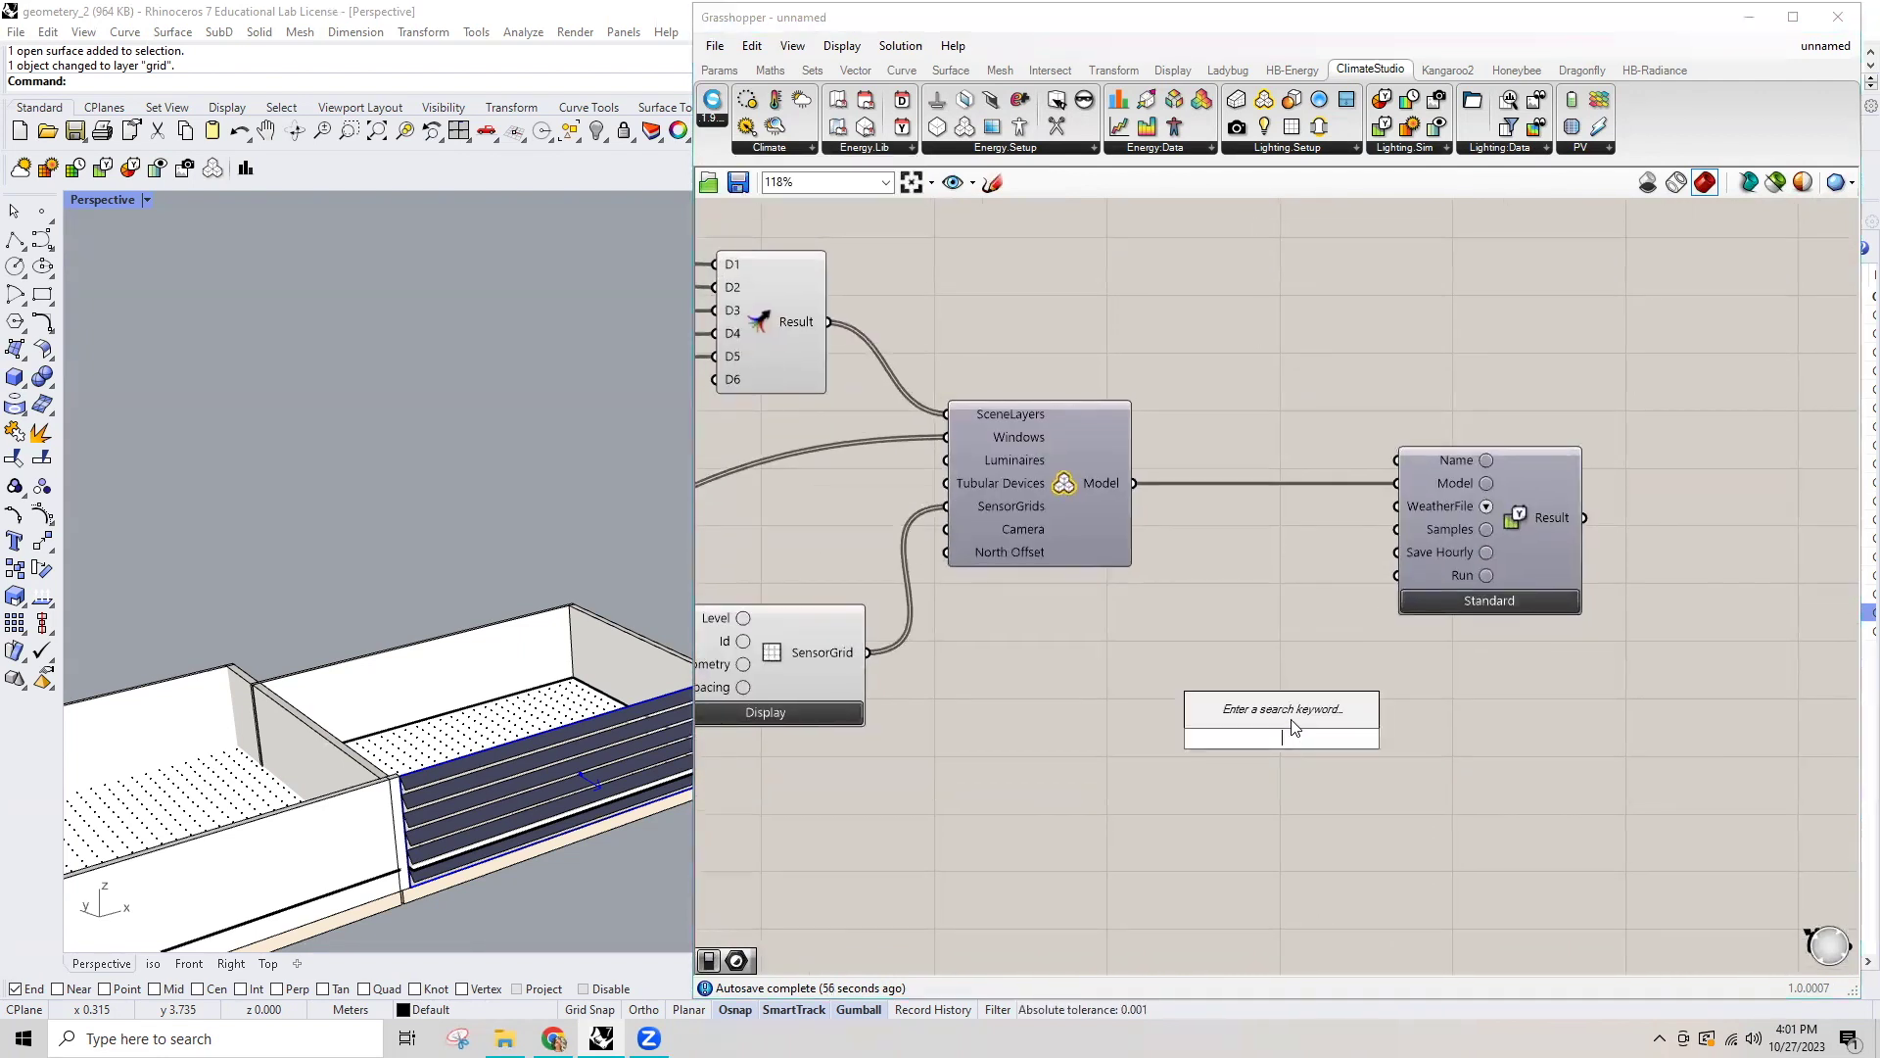
text(button)
key(Return)
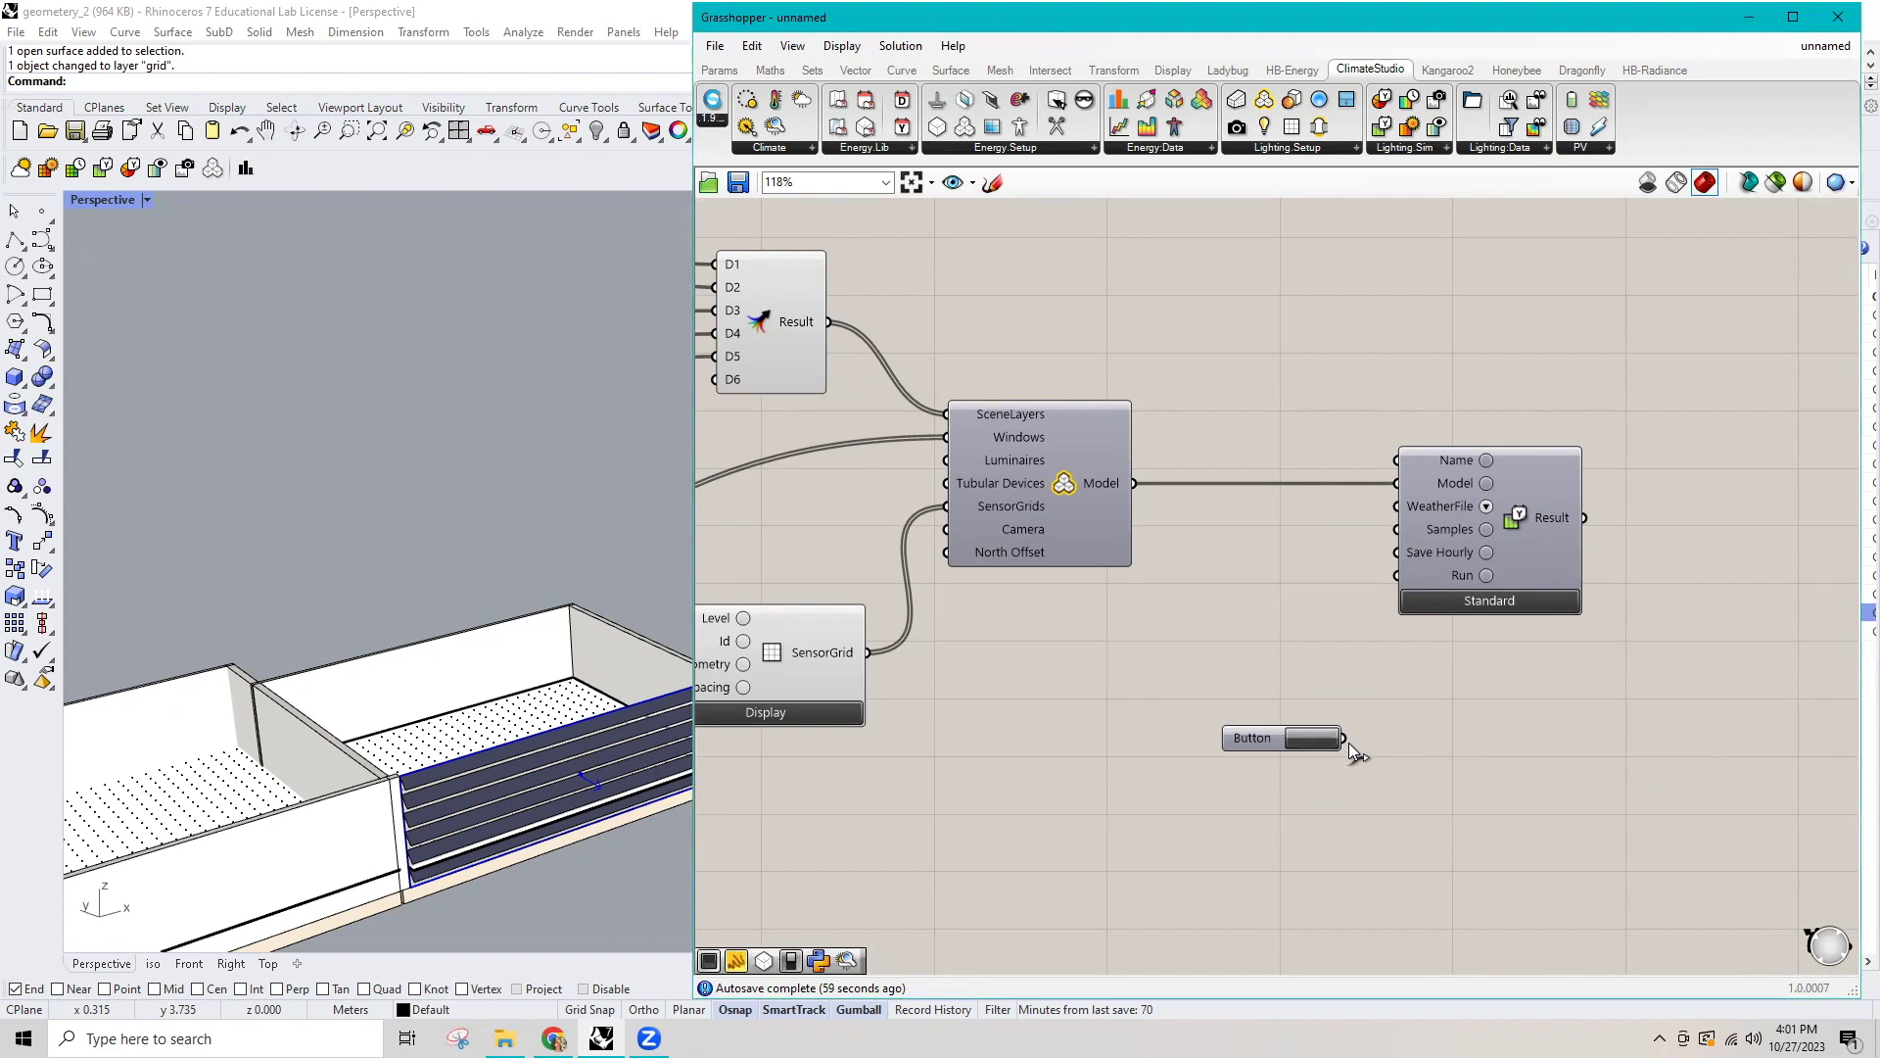
Connect a false Boolean Toggle to Save Hourly and arrange it above the Button.
drag(1341, 738, 1294, 654)
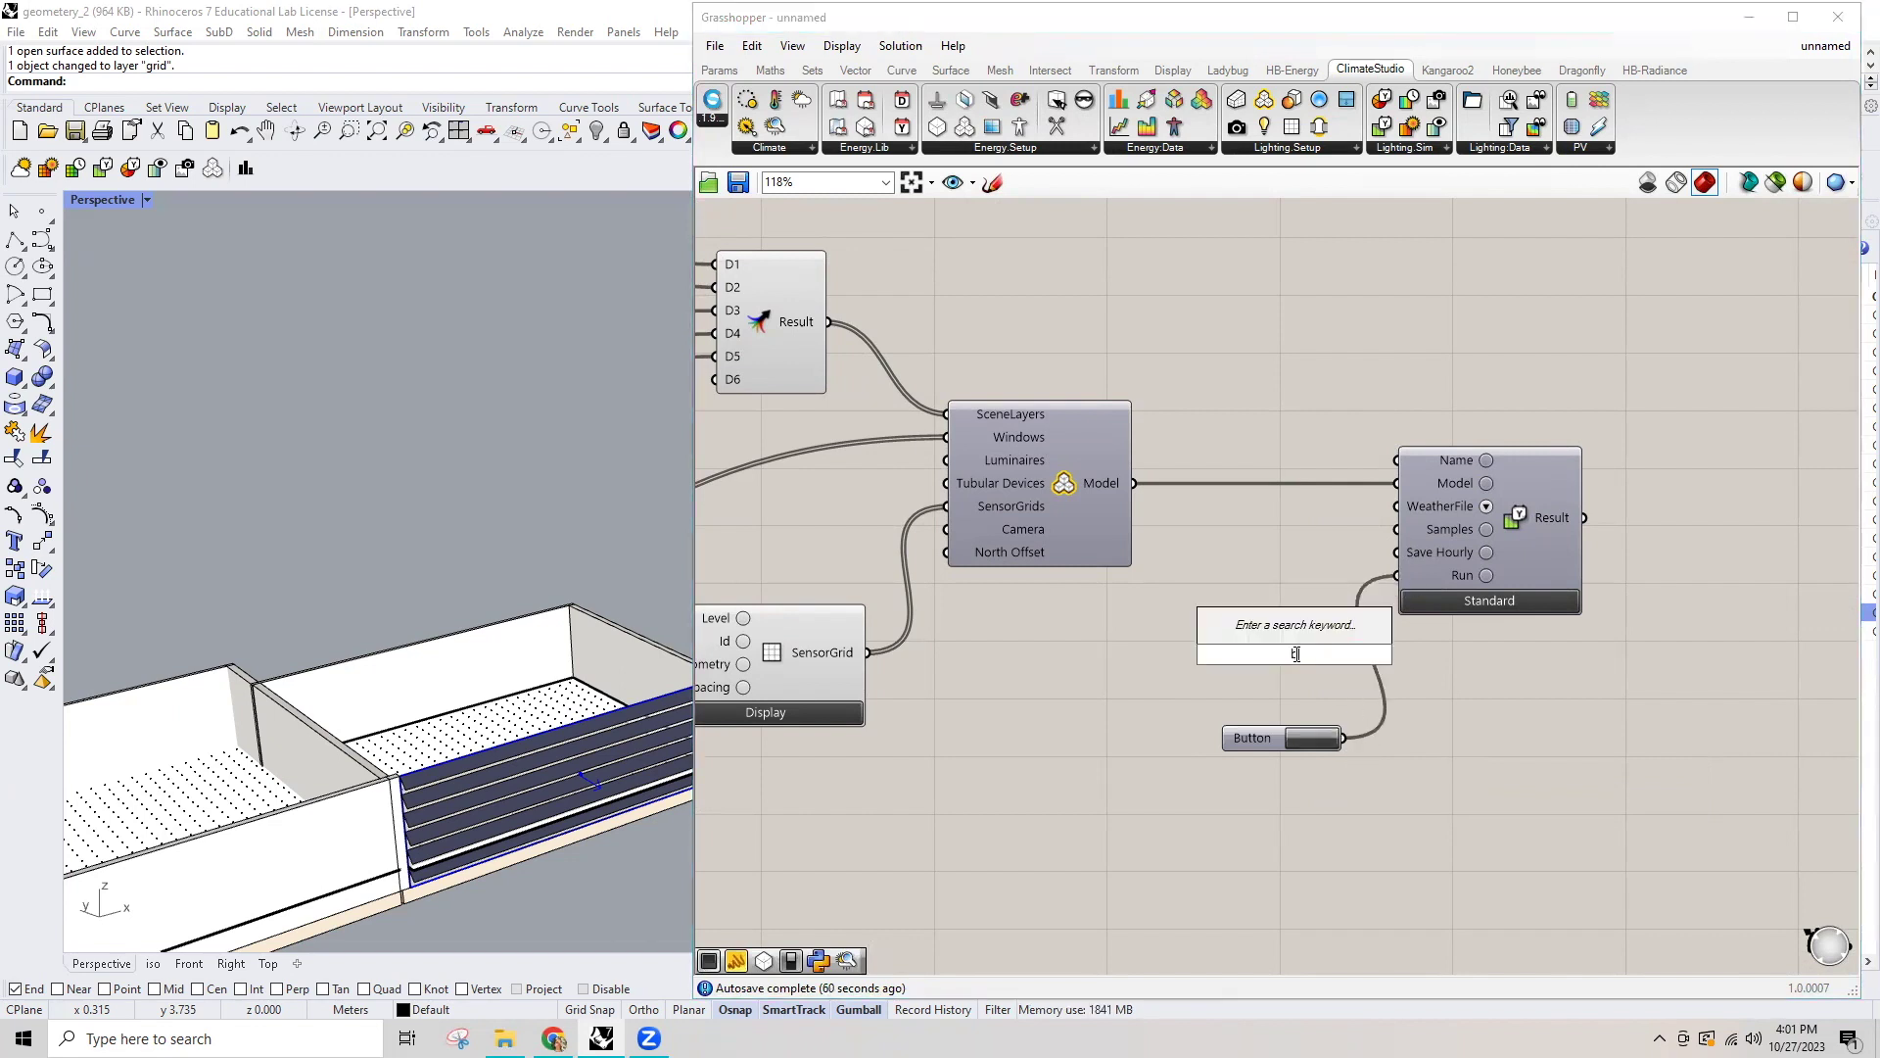
text(boole)
click(1305, 616)
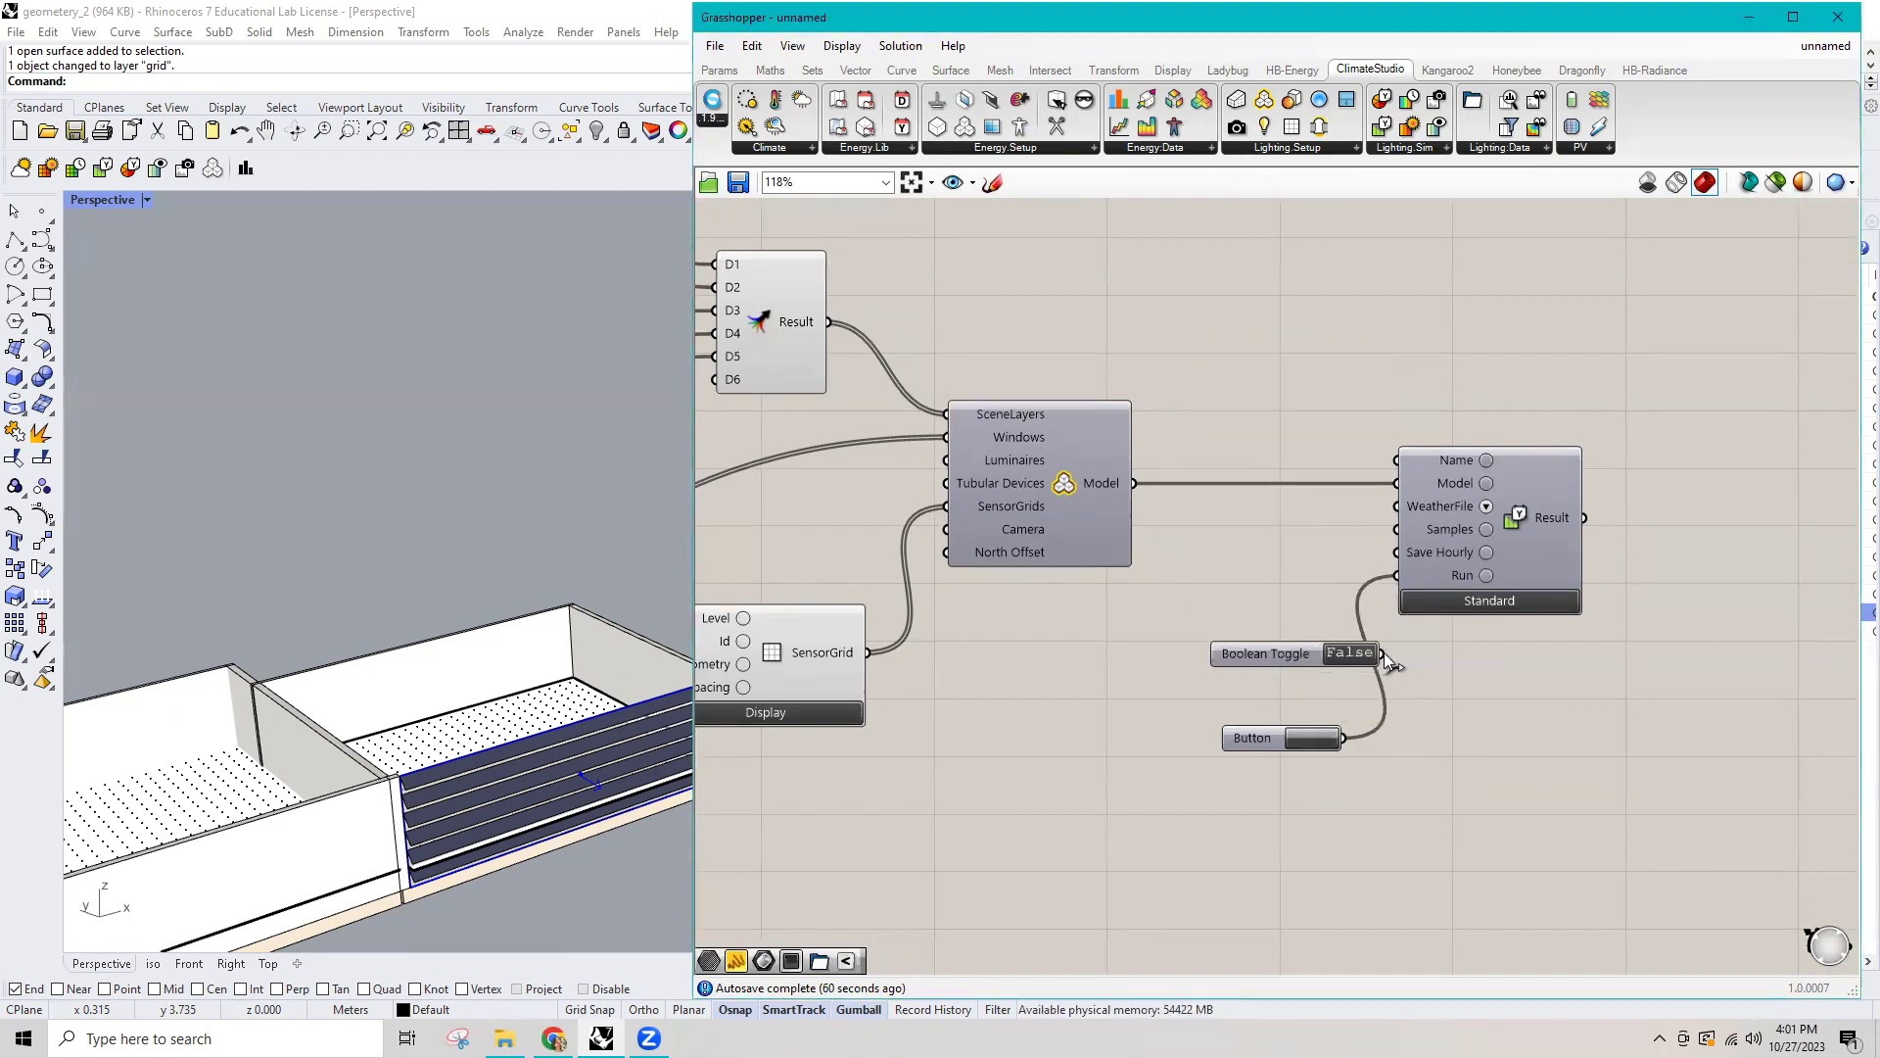
drag(1384, 652, 1378, 556)
drag(1283, 660, 1193, 652)
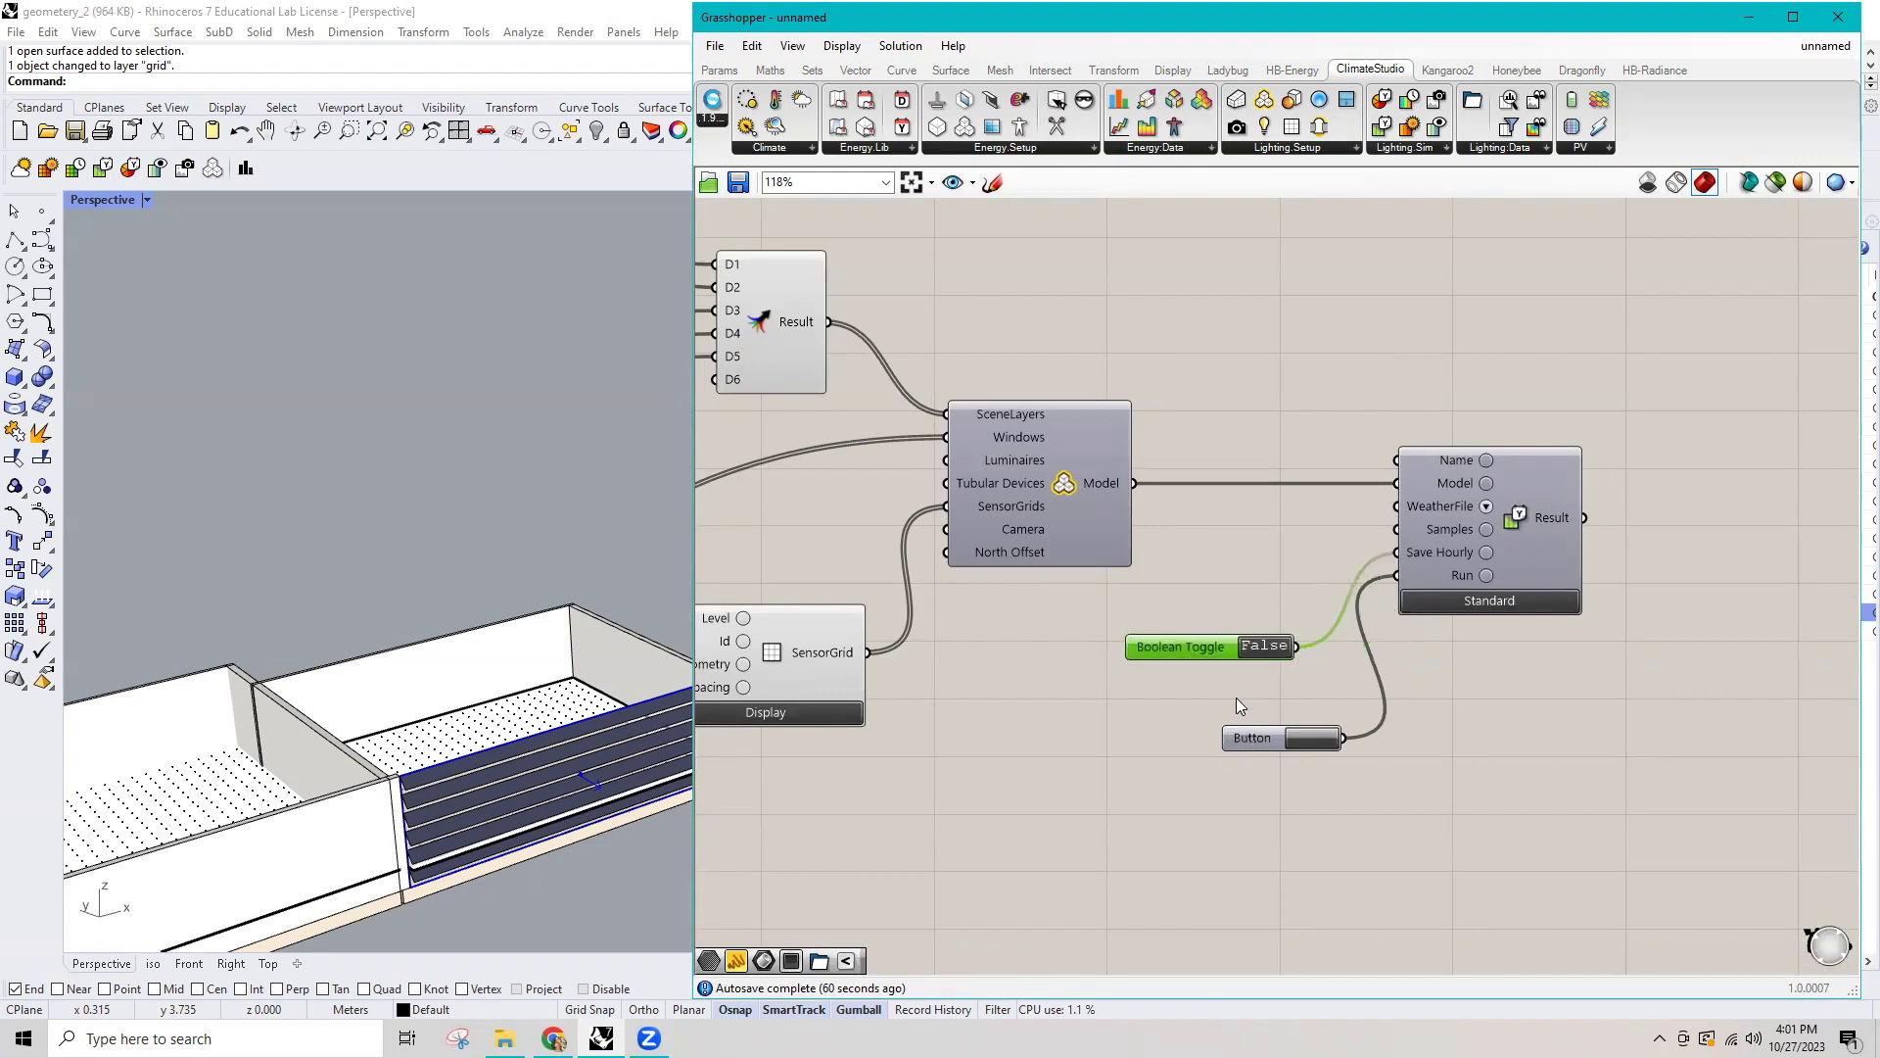
drag(1250, 738, 1214, 681)
scroll(1012, 826, down, 2)
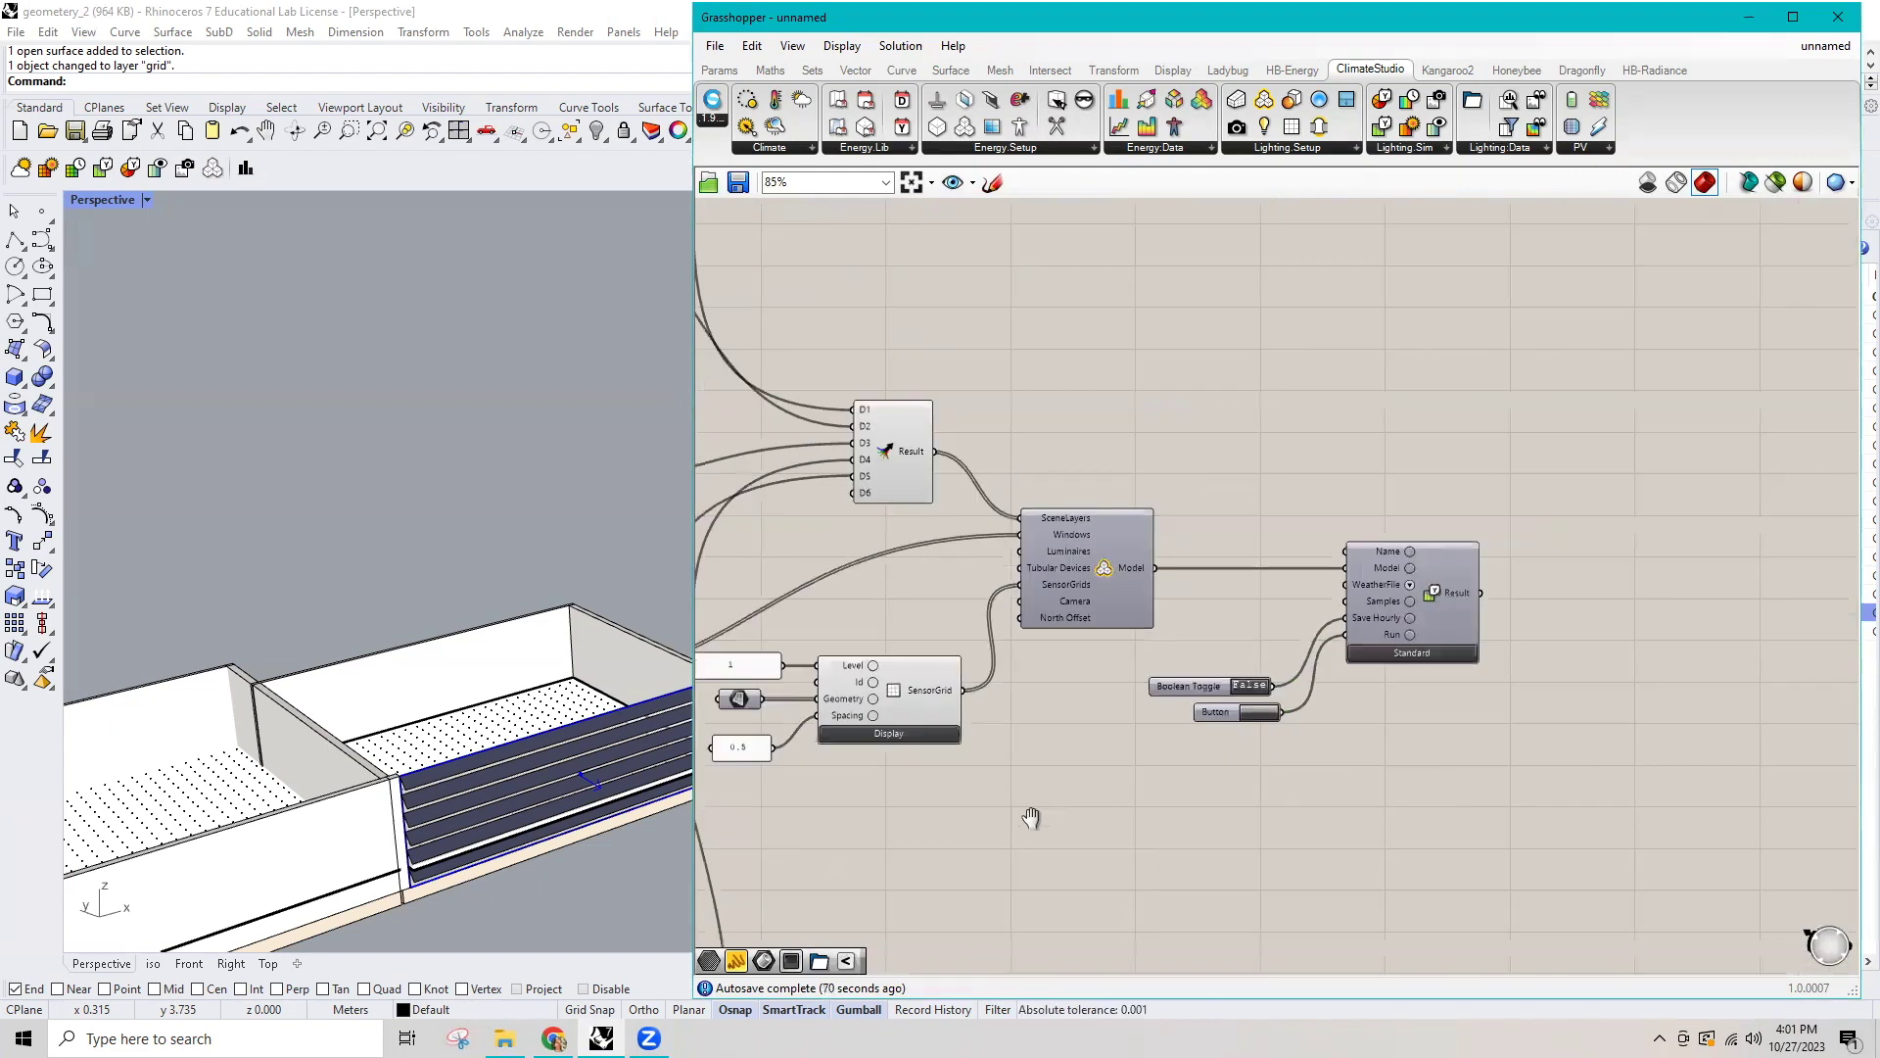
scroll(1016, 827, up, 2)
click(1339, 601)
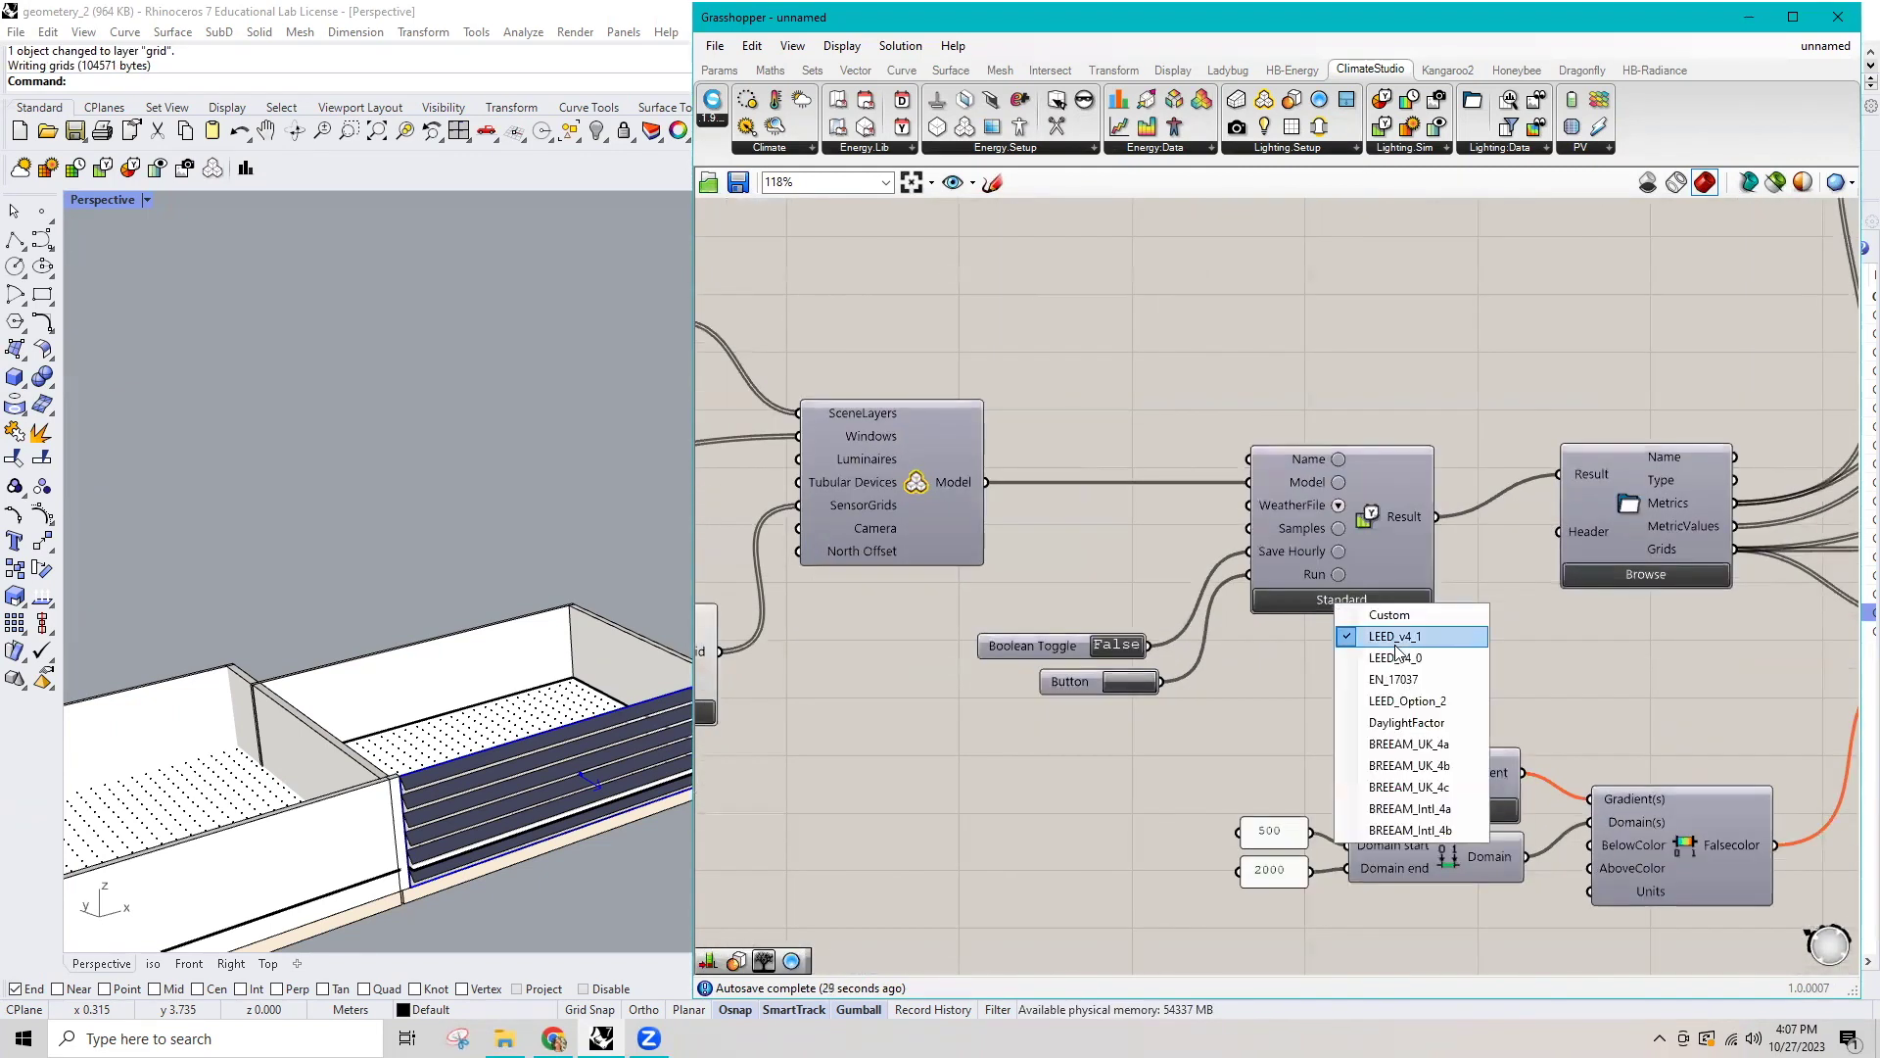
click(1628, 675)
scroll(1062, 809, down, 3)
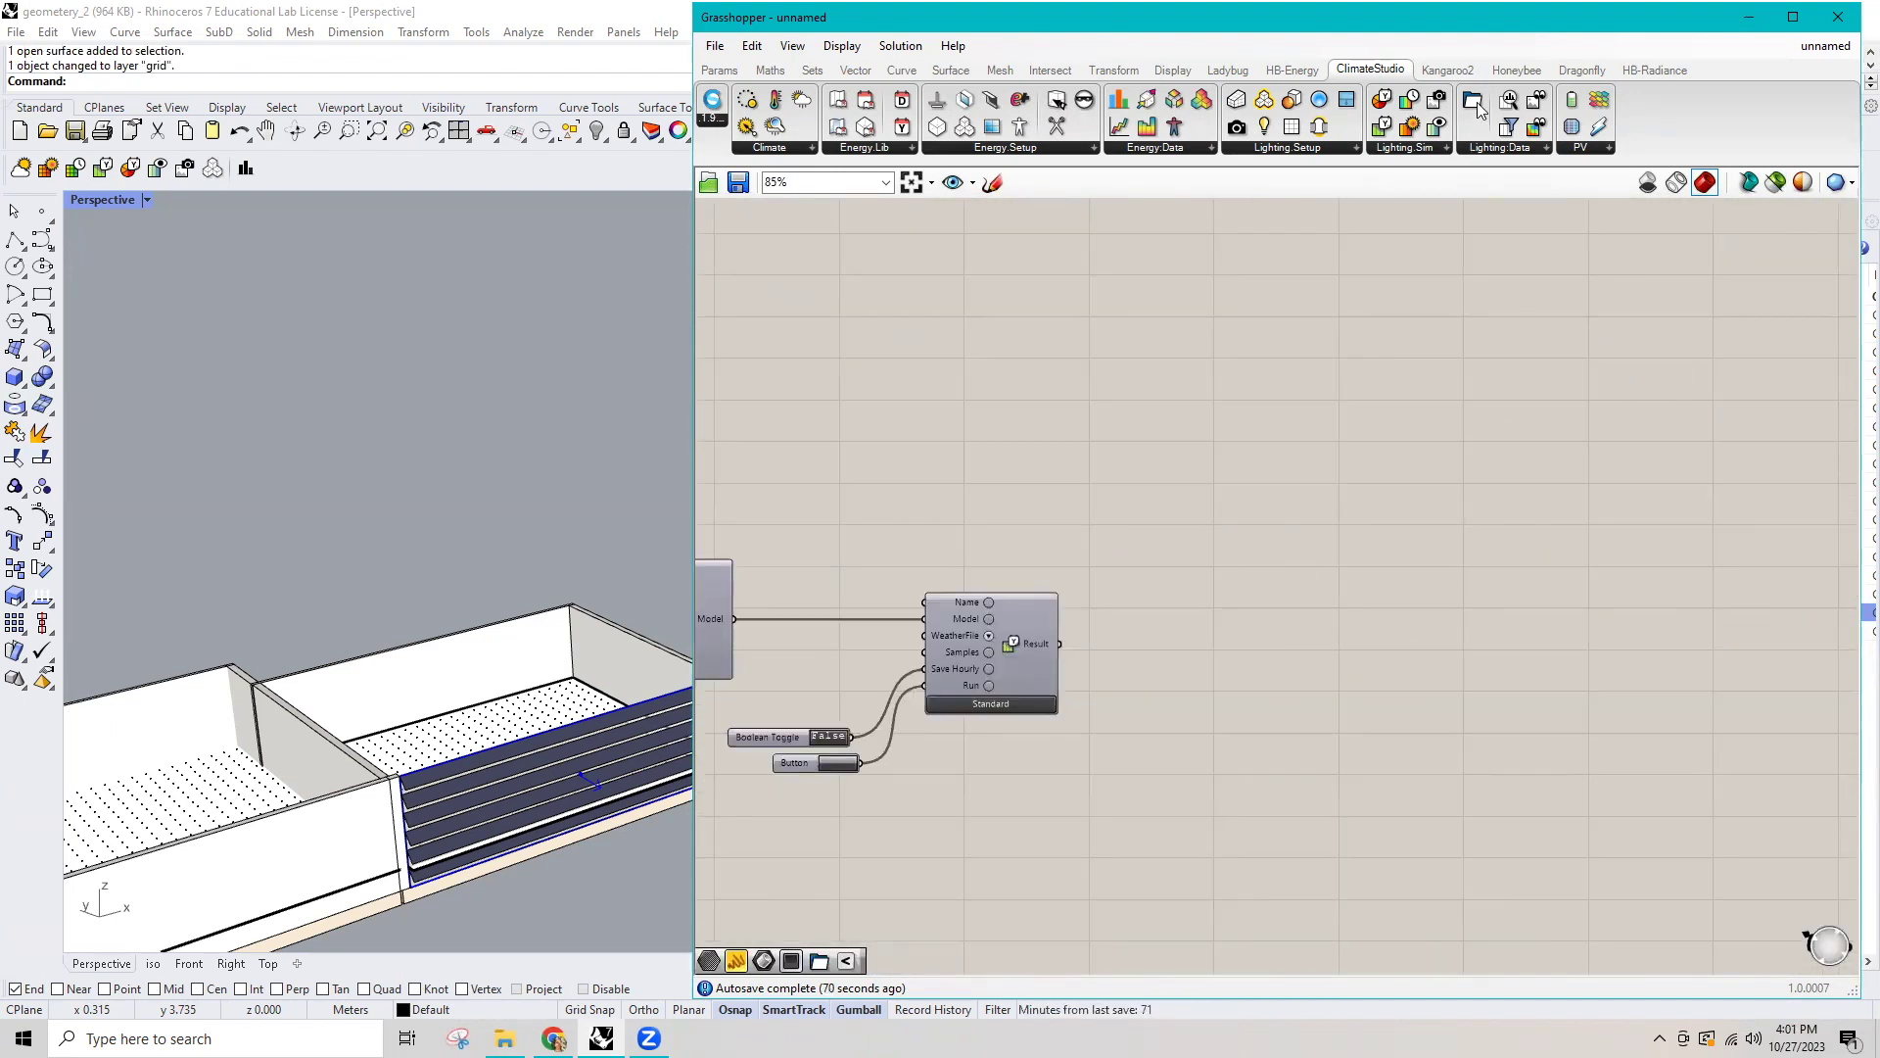
Add a Browse component, move the visualization group beside it, and run the simulation.
click(1474, 99)
click(1212, 642)
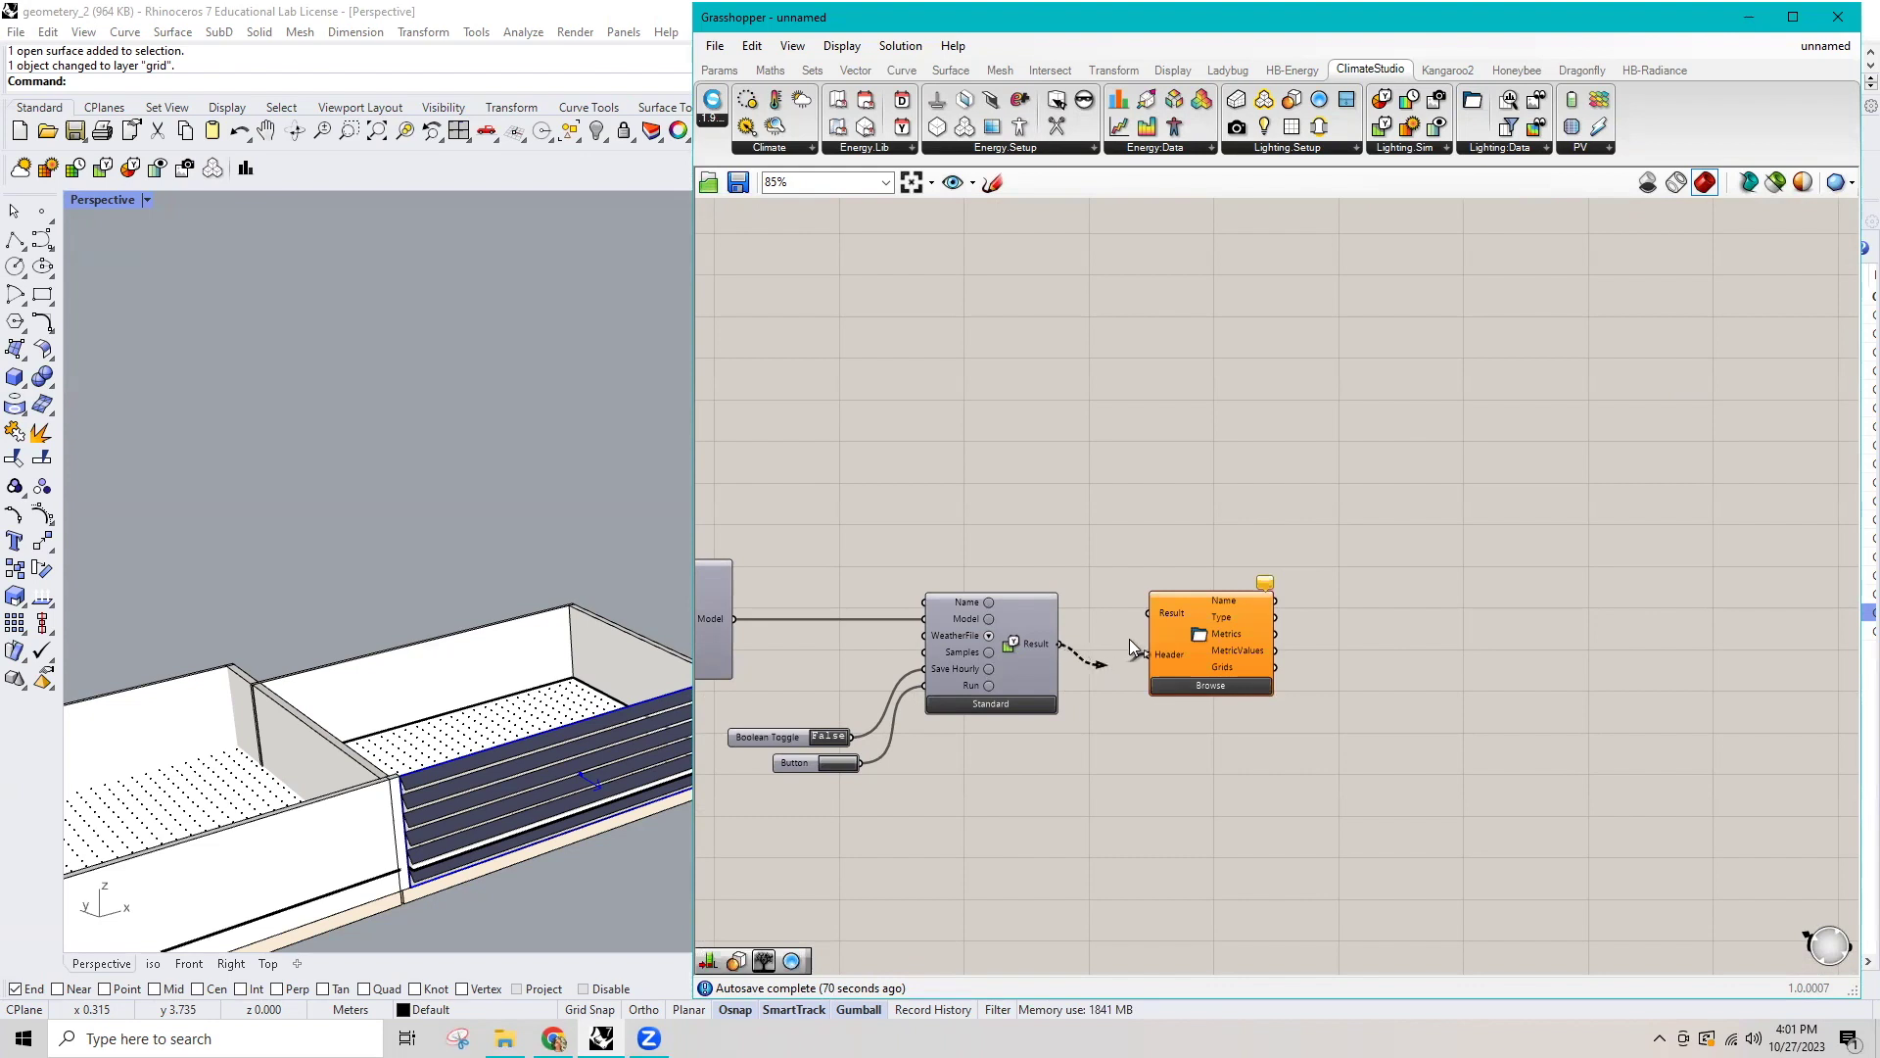
scroll(1141, 760, down, 4)
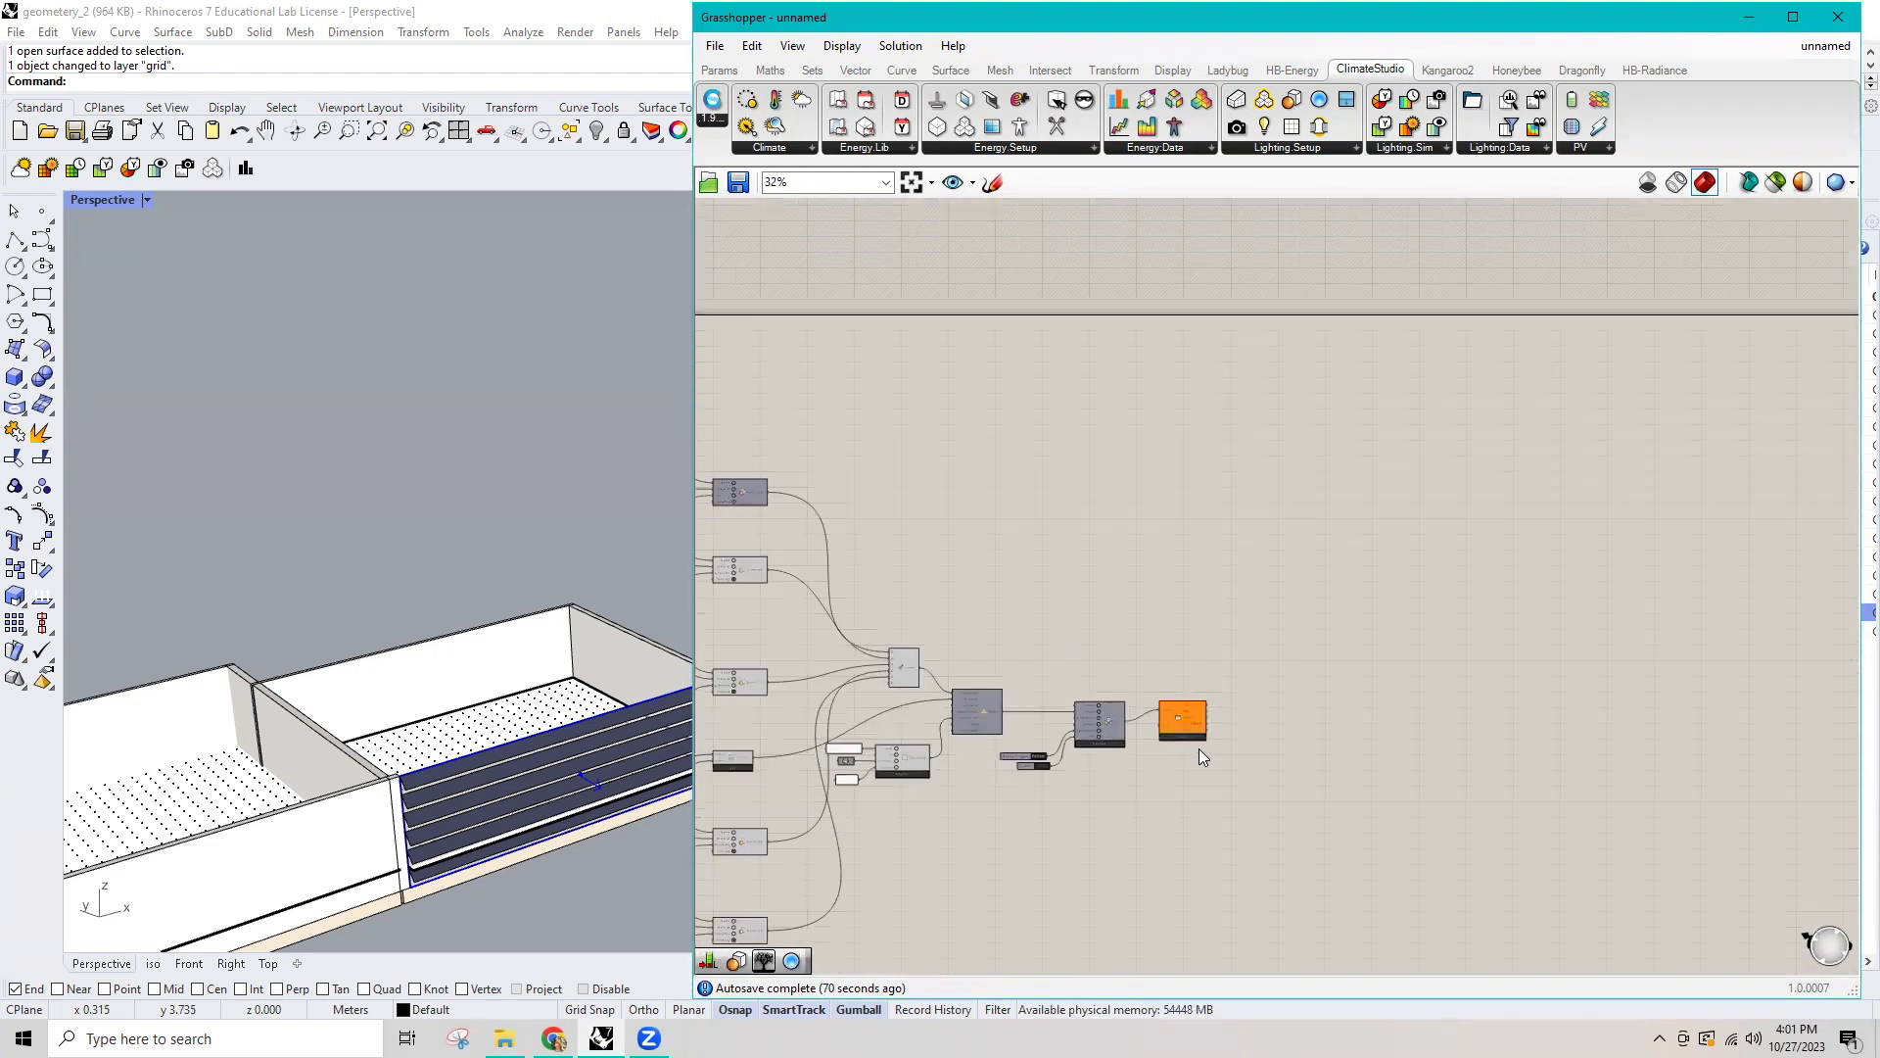
scroll(1215, 750, down, 5)
drag(1657, 638, 1419, 773)
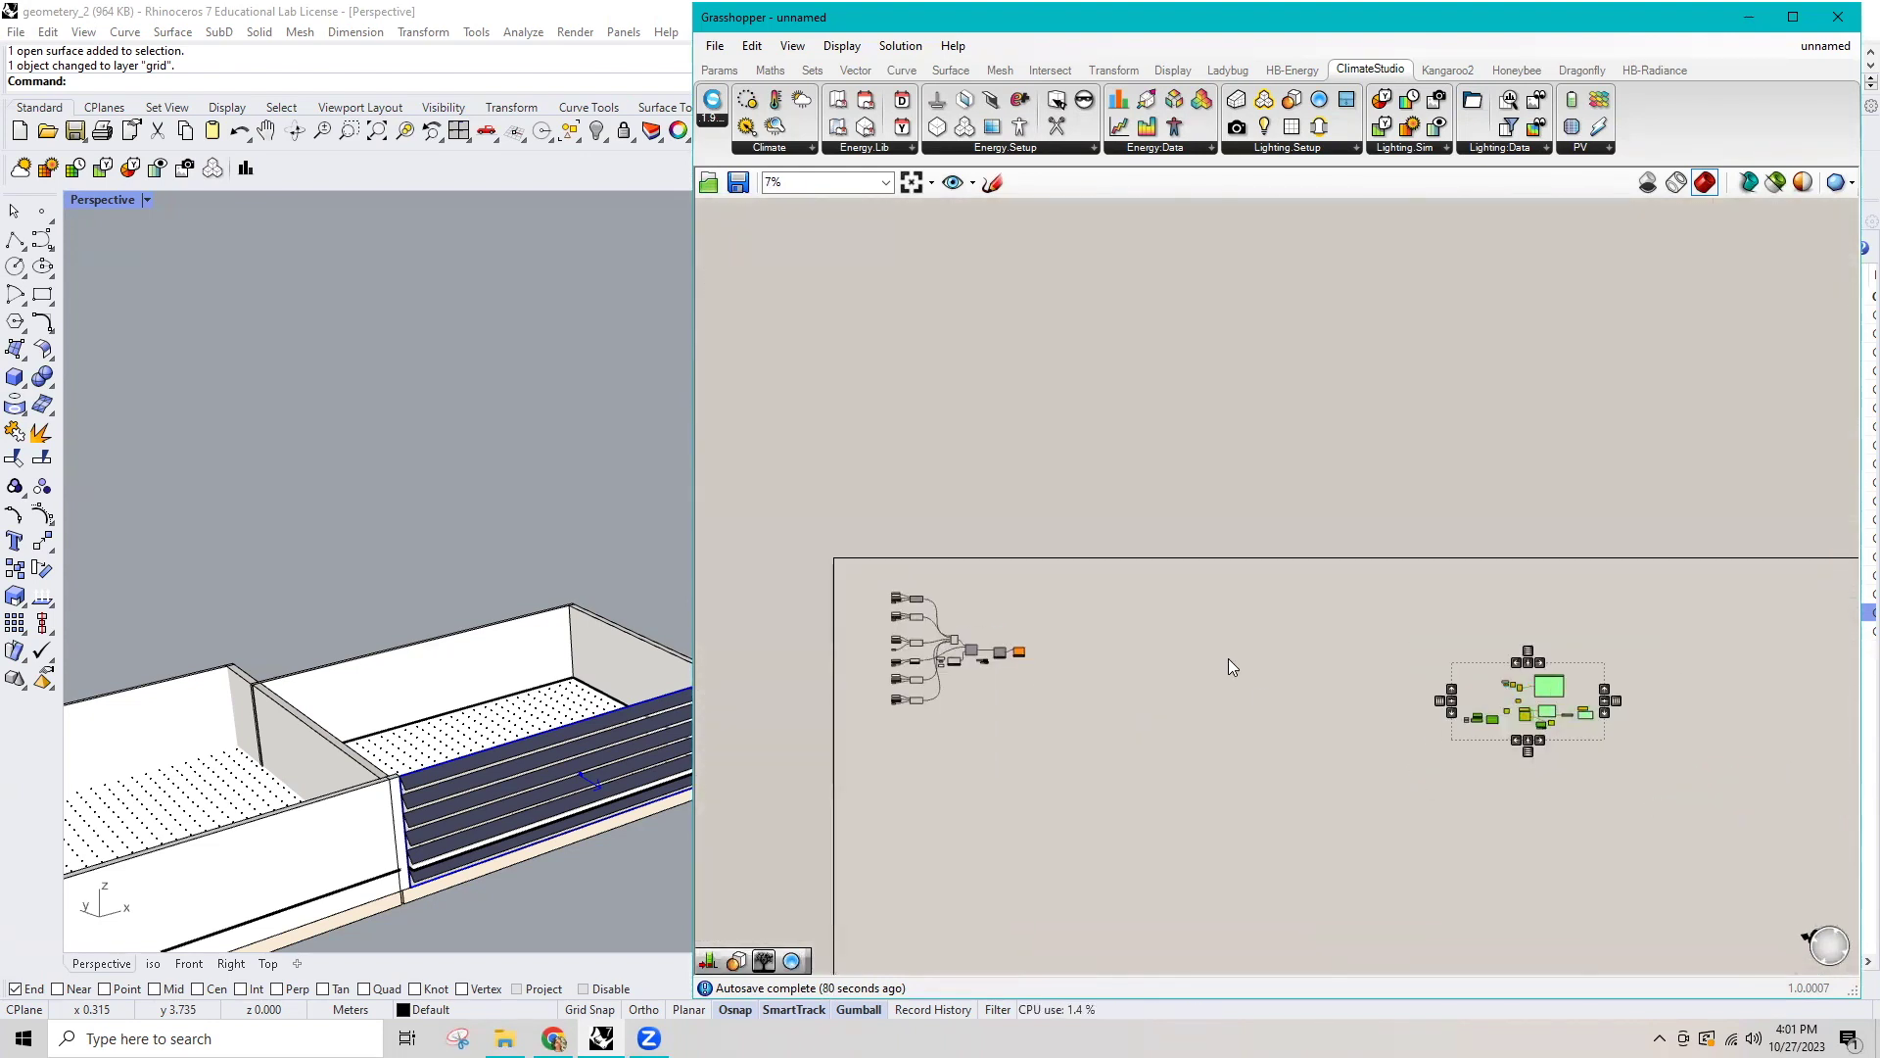
drag(1529, 702, 1143, 647)
scroll(1093, 590, up, 5)
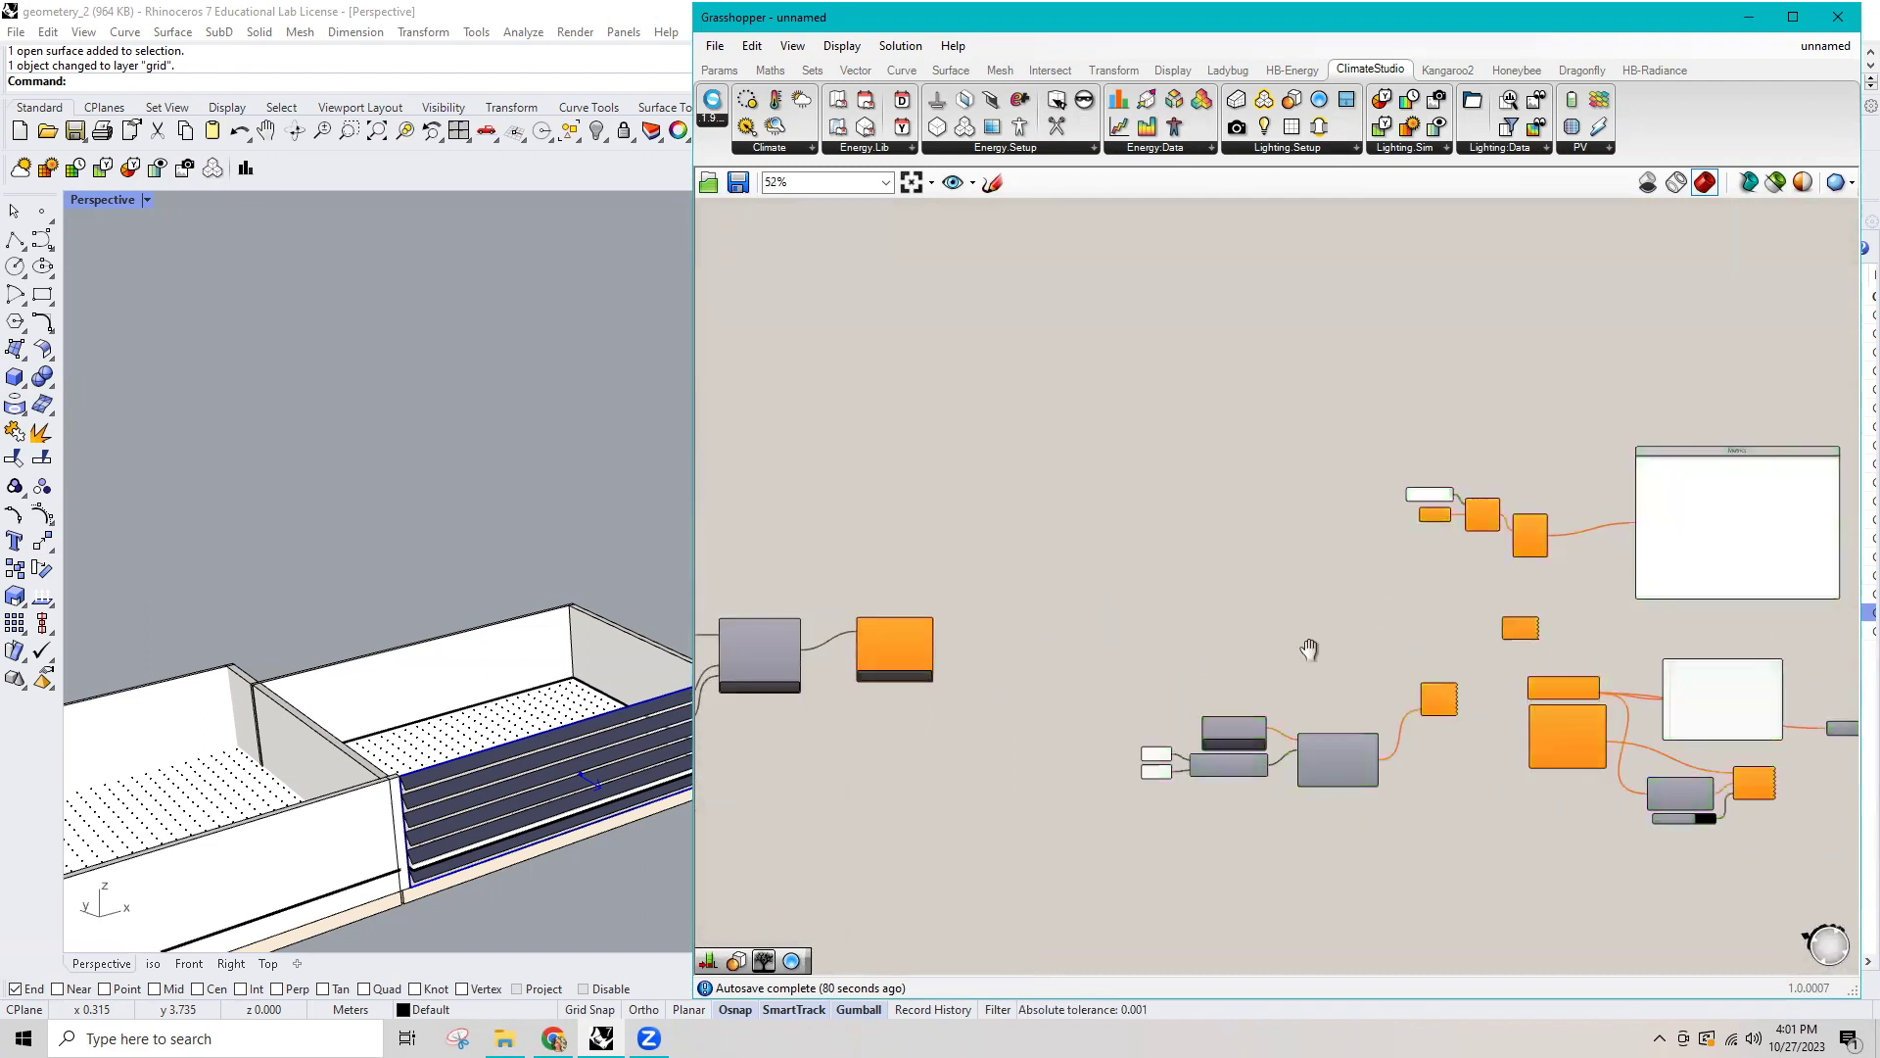
scroll(1014, 688, up, 2)
scroll(1004, 664, up, 2)
click(1046, 639)
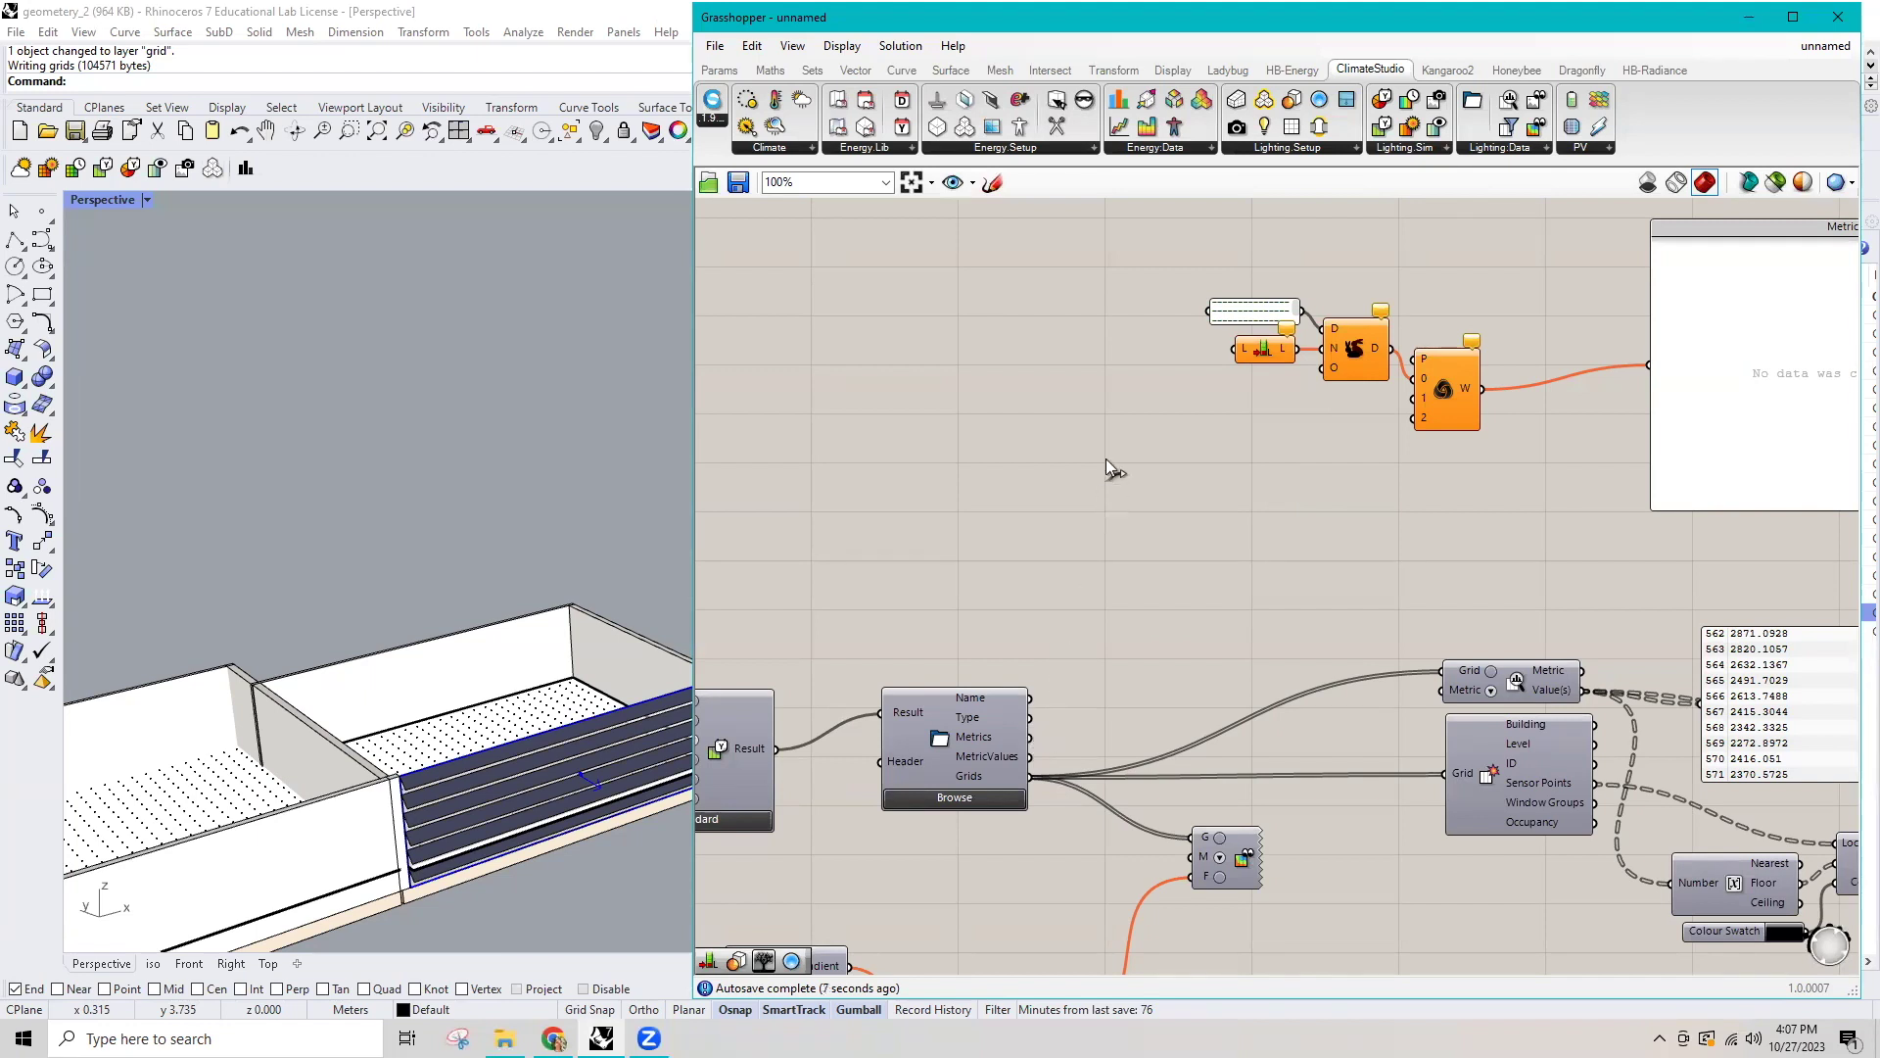
Wire Browse Metrics and MetricValues into the list and concatenate inputs, then reposition the Metrics panel.
drag(1125, 426, 1234, 348)
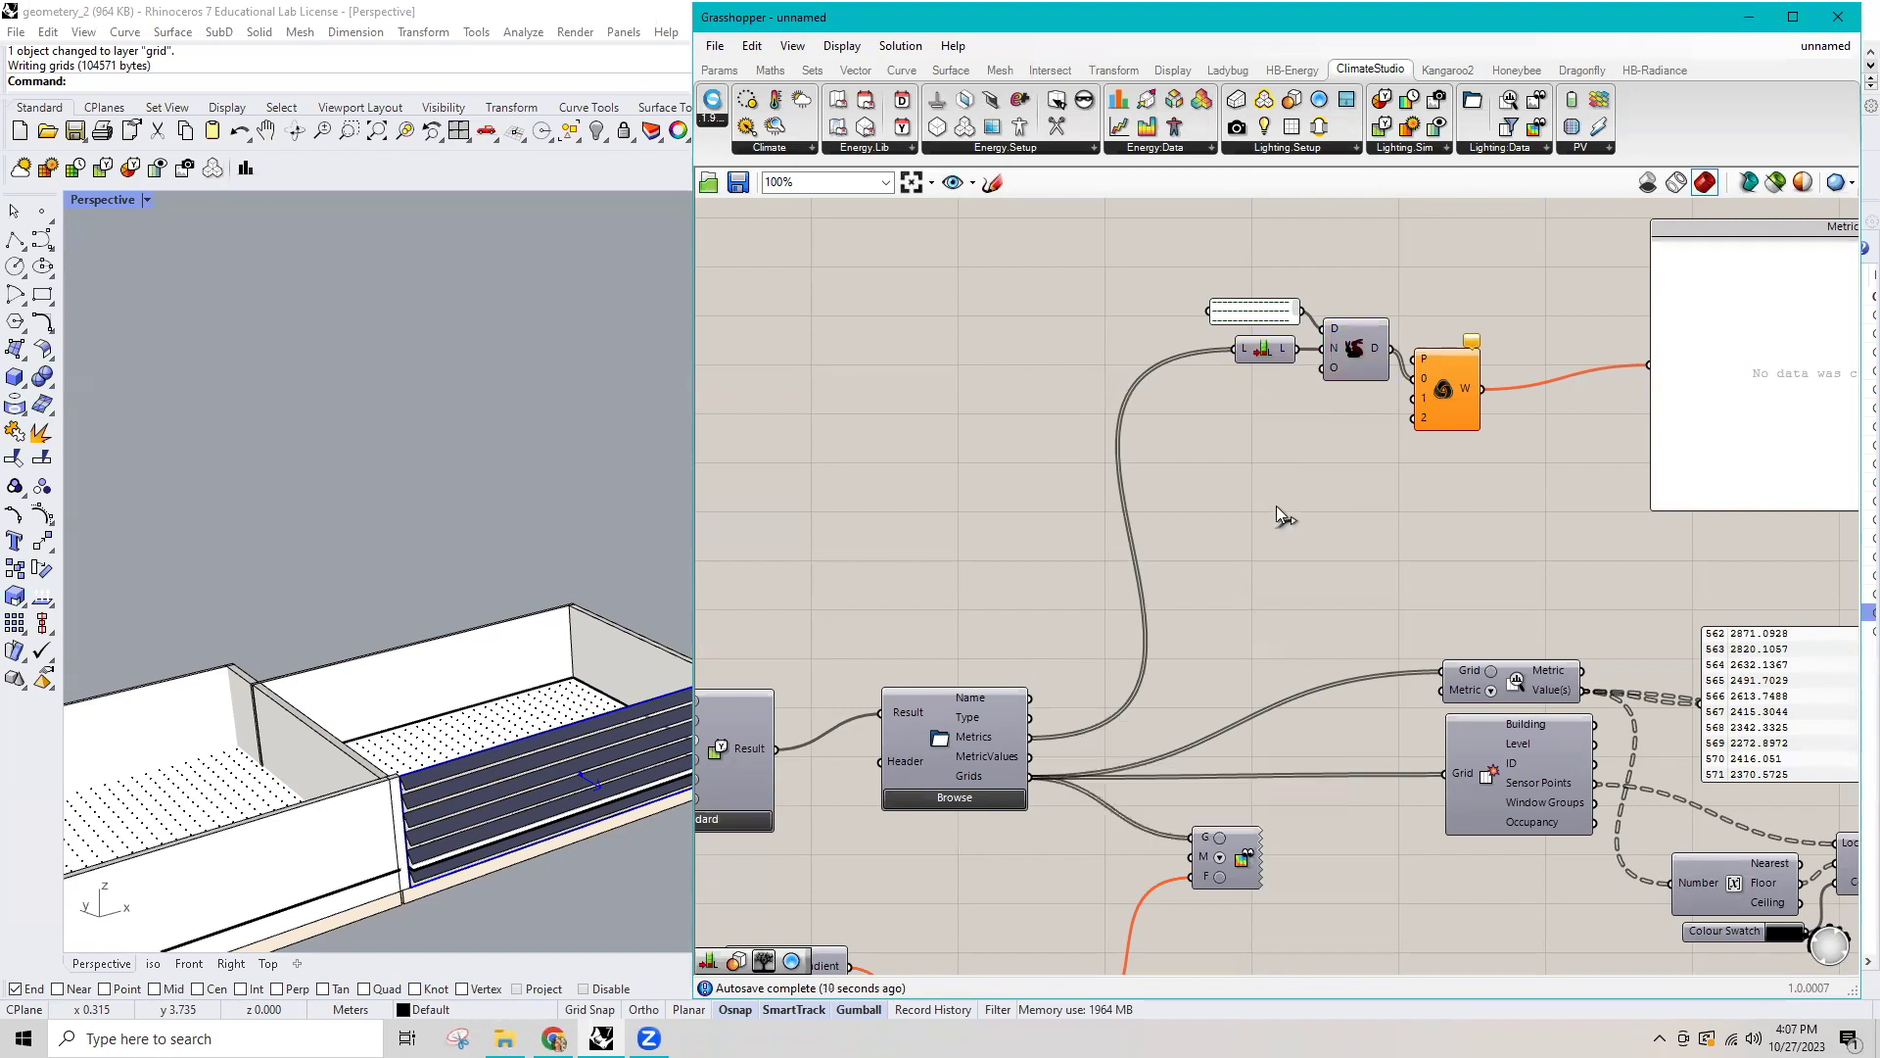
drag(1029, 735, 1419, 398)
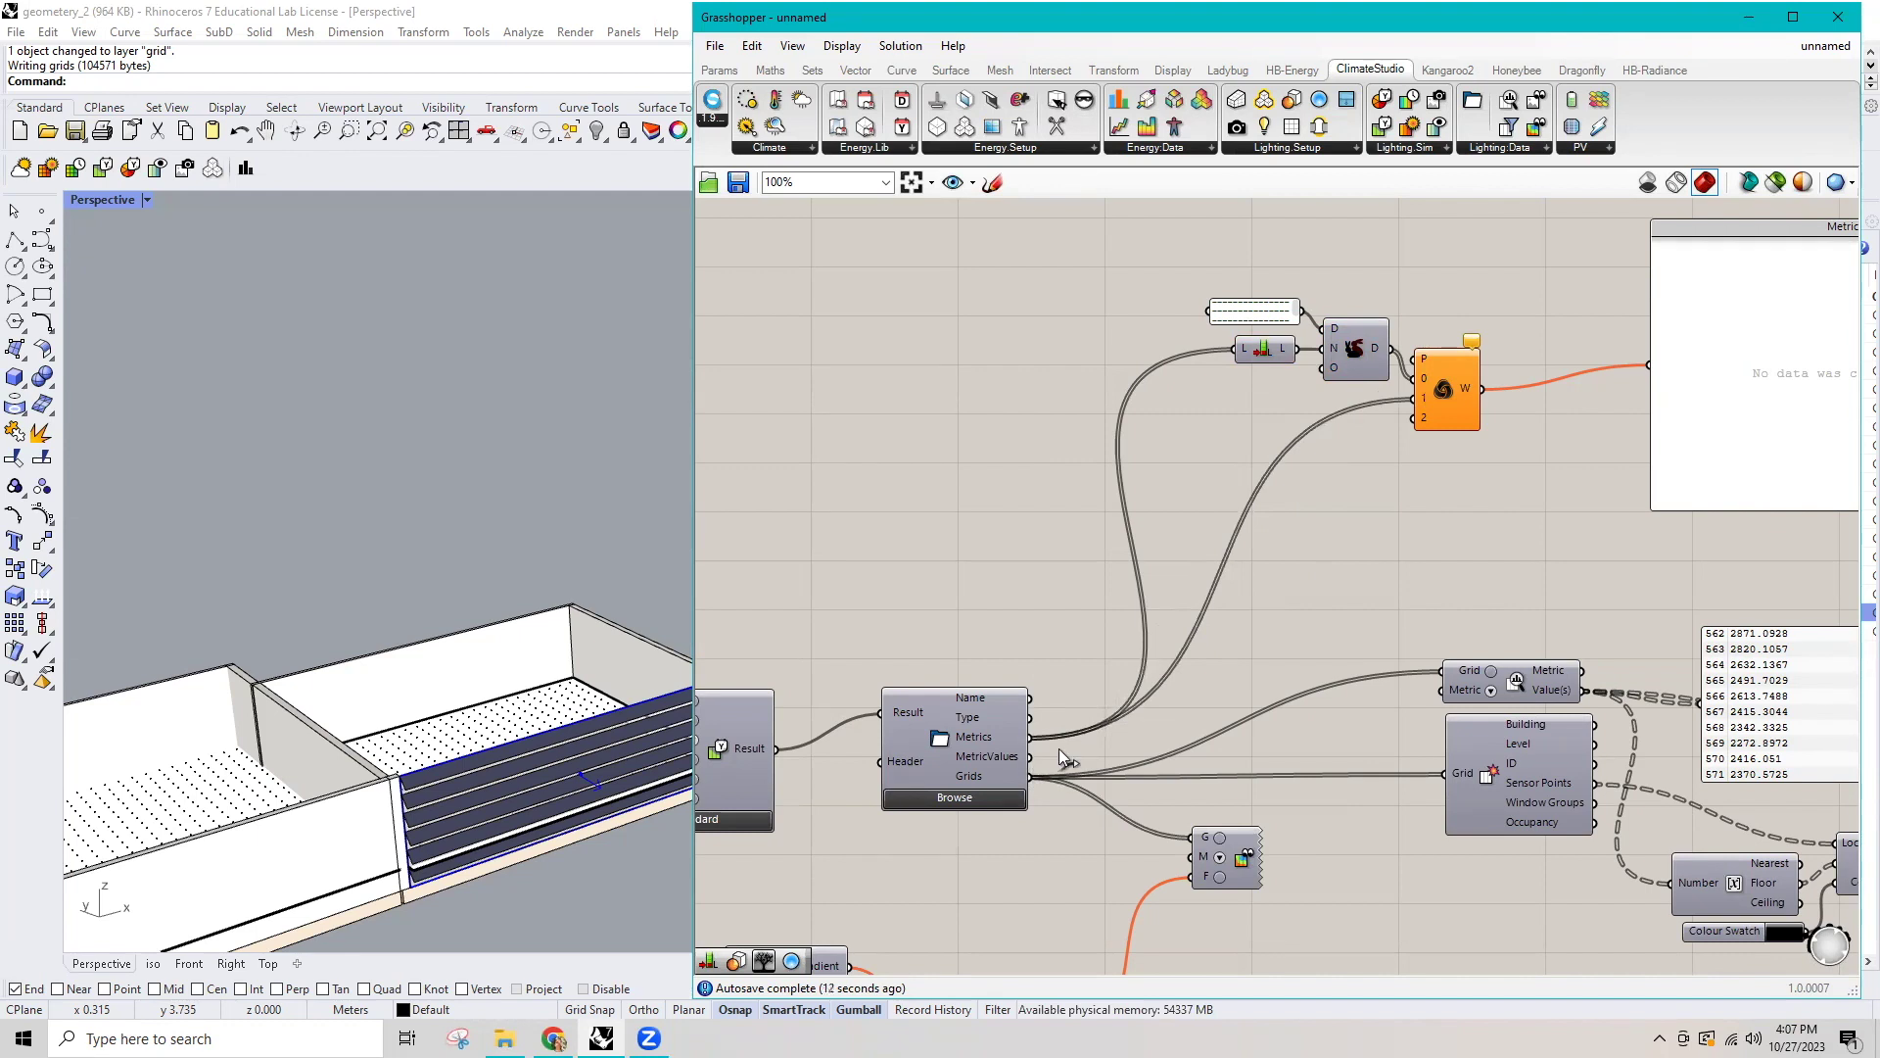
drag(1323, 553, 1412, 429)
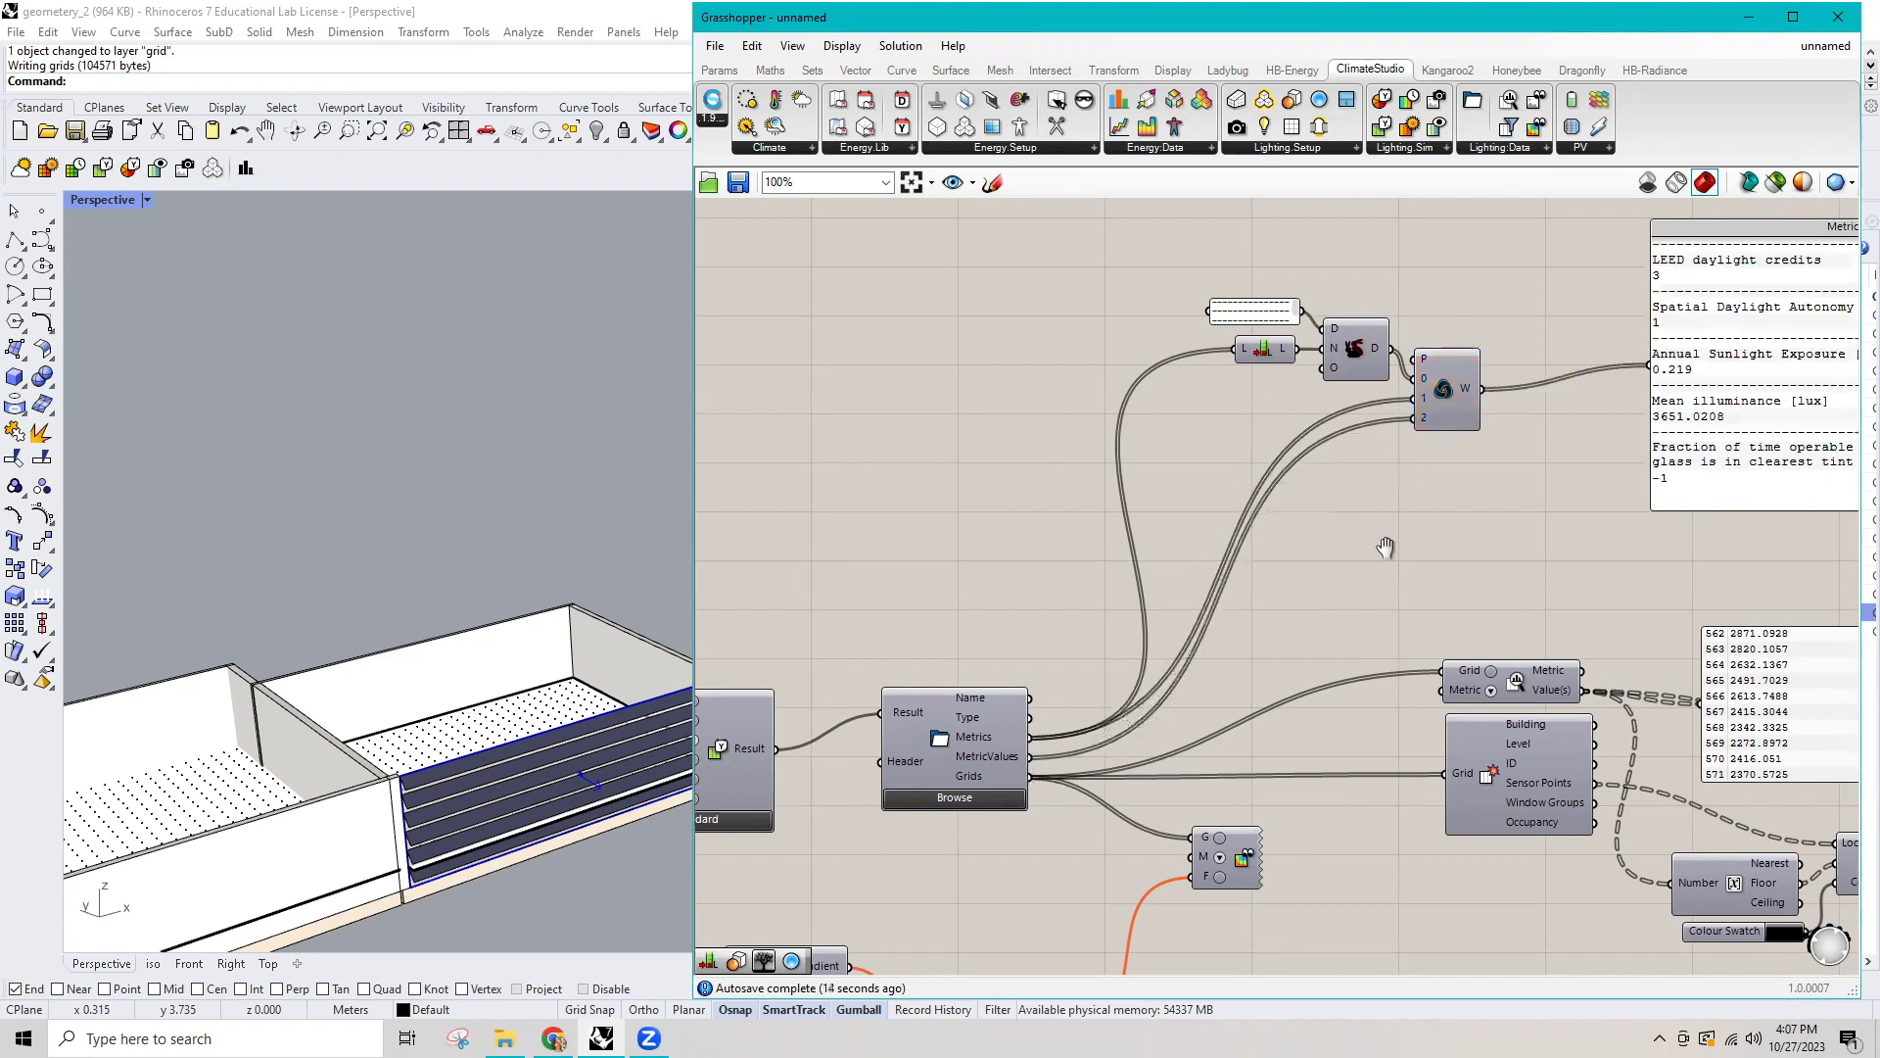
scroll(1373, 547, down, 1)
right_drag(1557, 485, 1345, 560)
scroll(1345, 560, up, 1)
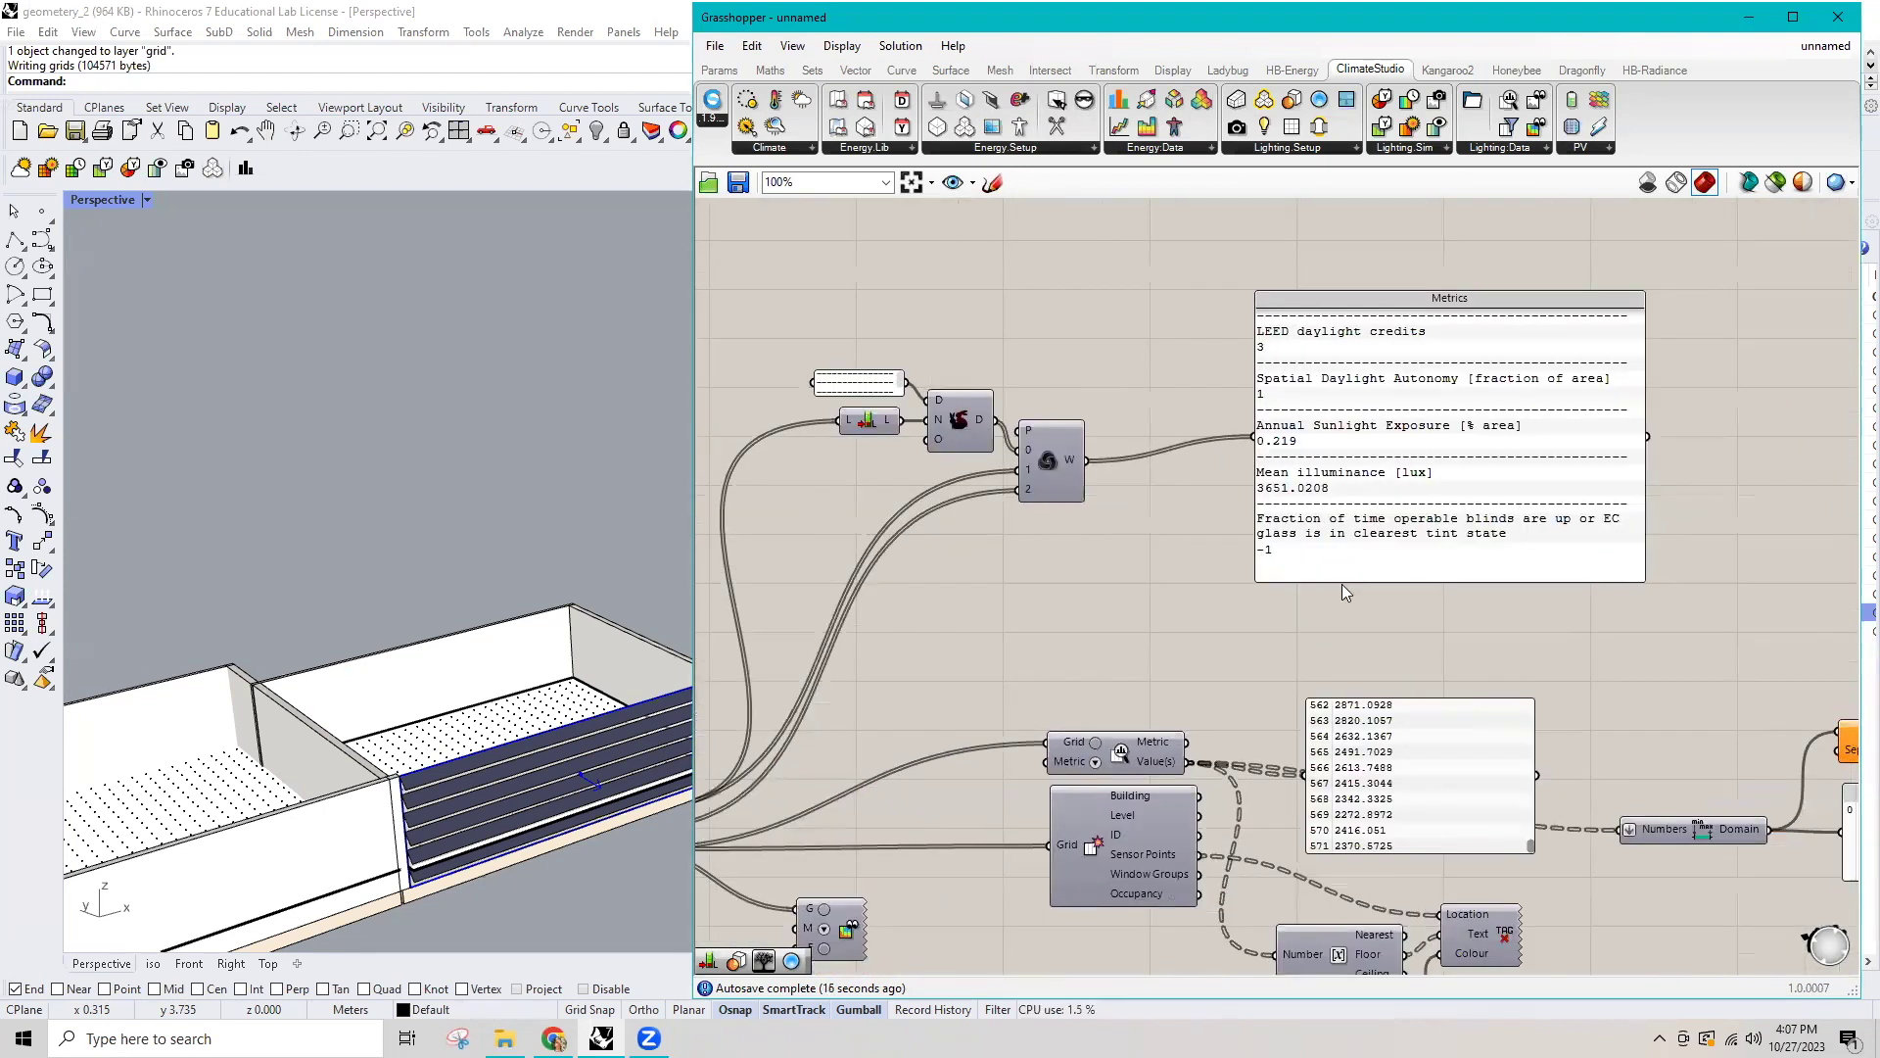
drag(1297, 567, 1223, 581)
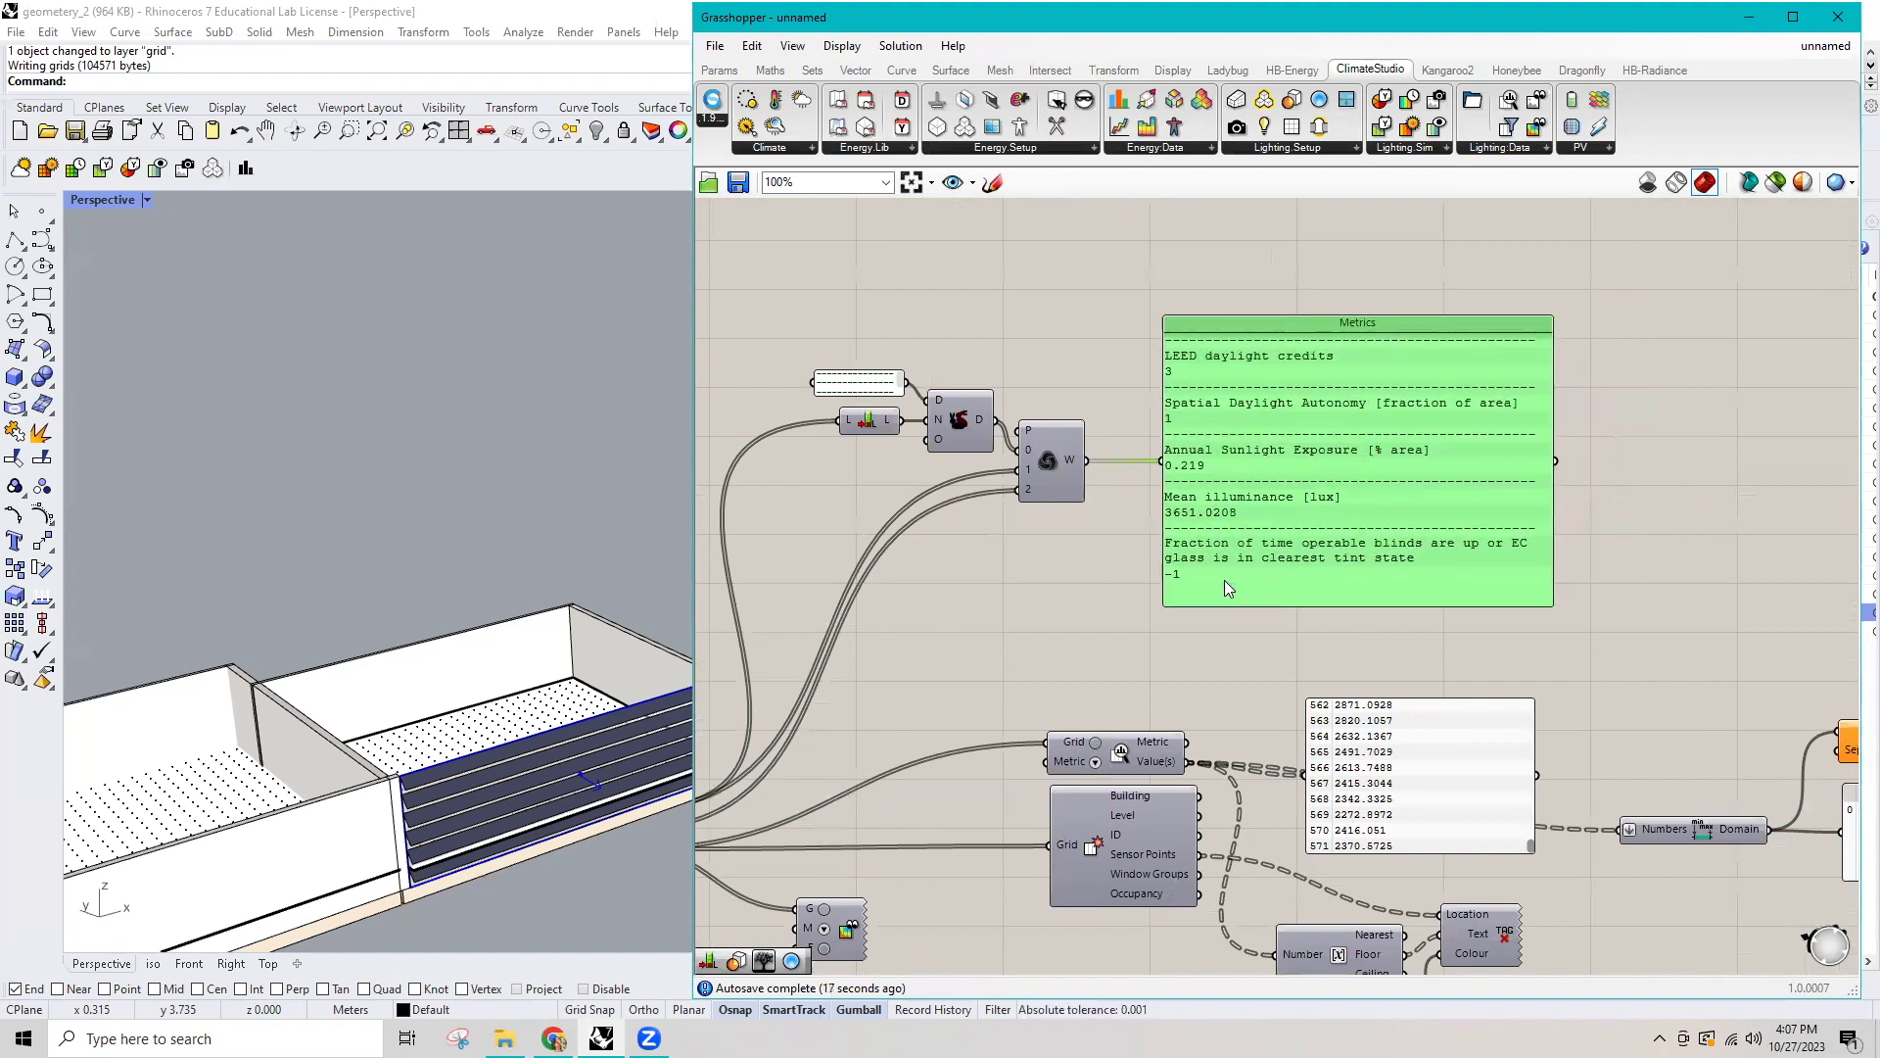
click(1022, 635)
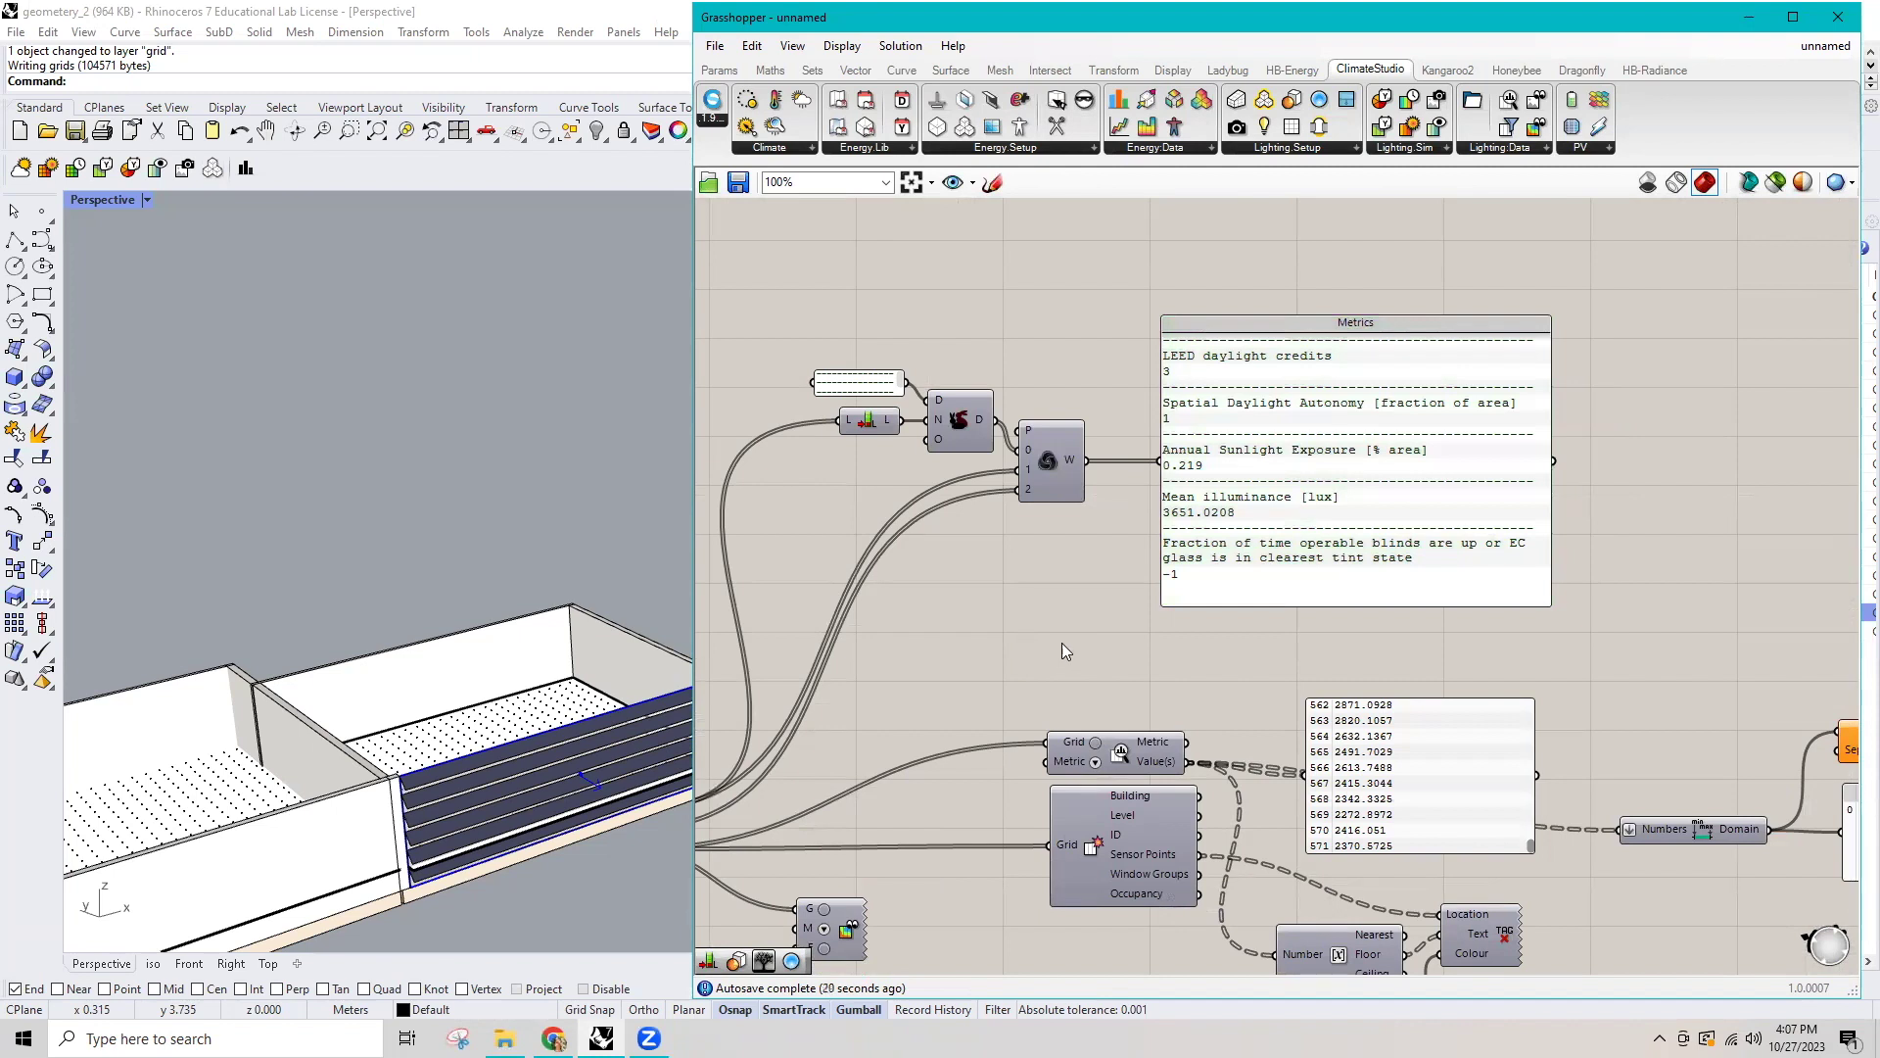
scroll(985, 683, down, 2)
Add a Grid/Metric display component from the radial menu to colour the floor grids.
right_drag(1362, 585, 1377, 584)
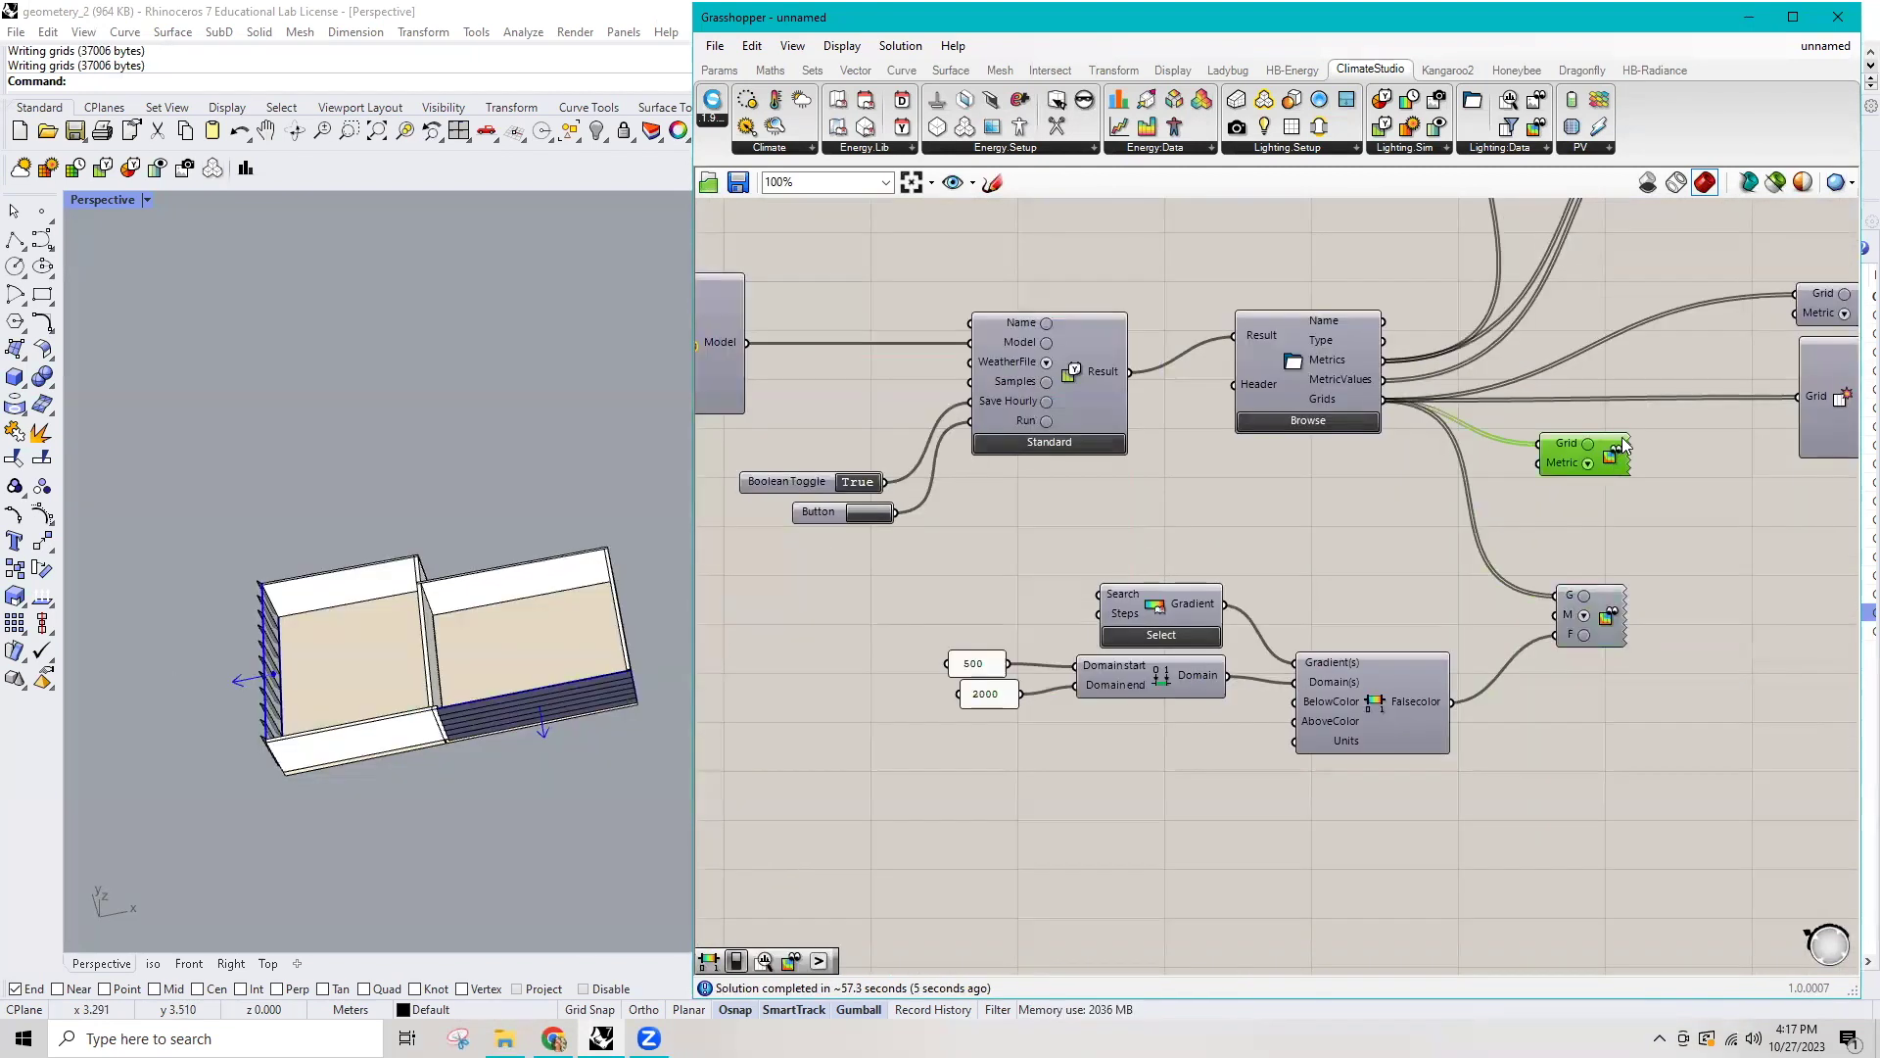
middle_click(1610, 458)
click(1660, 460)
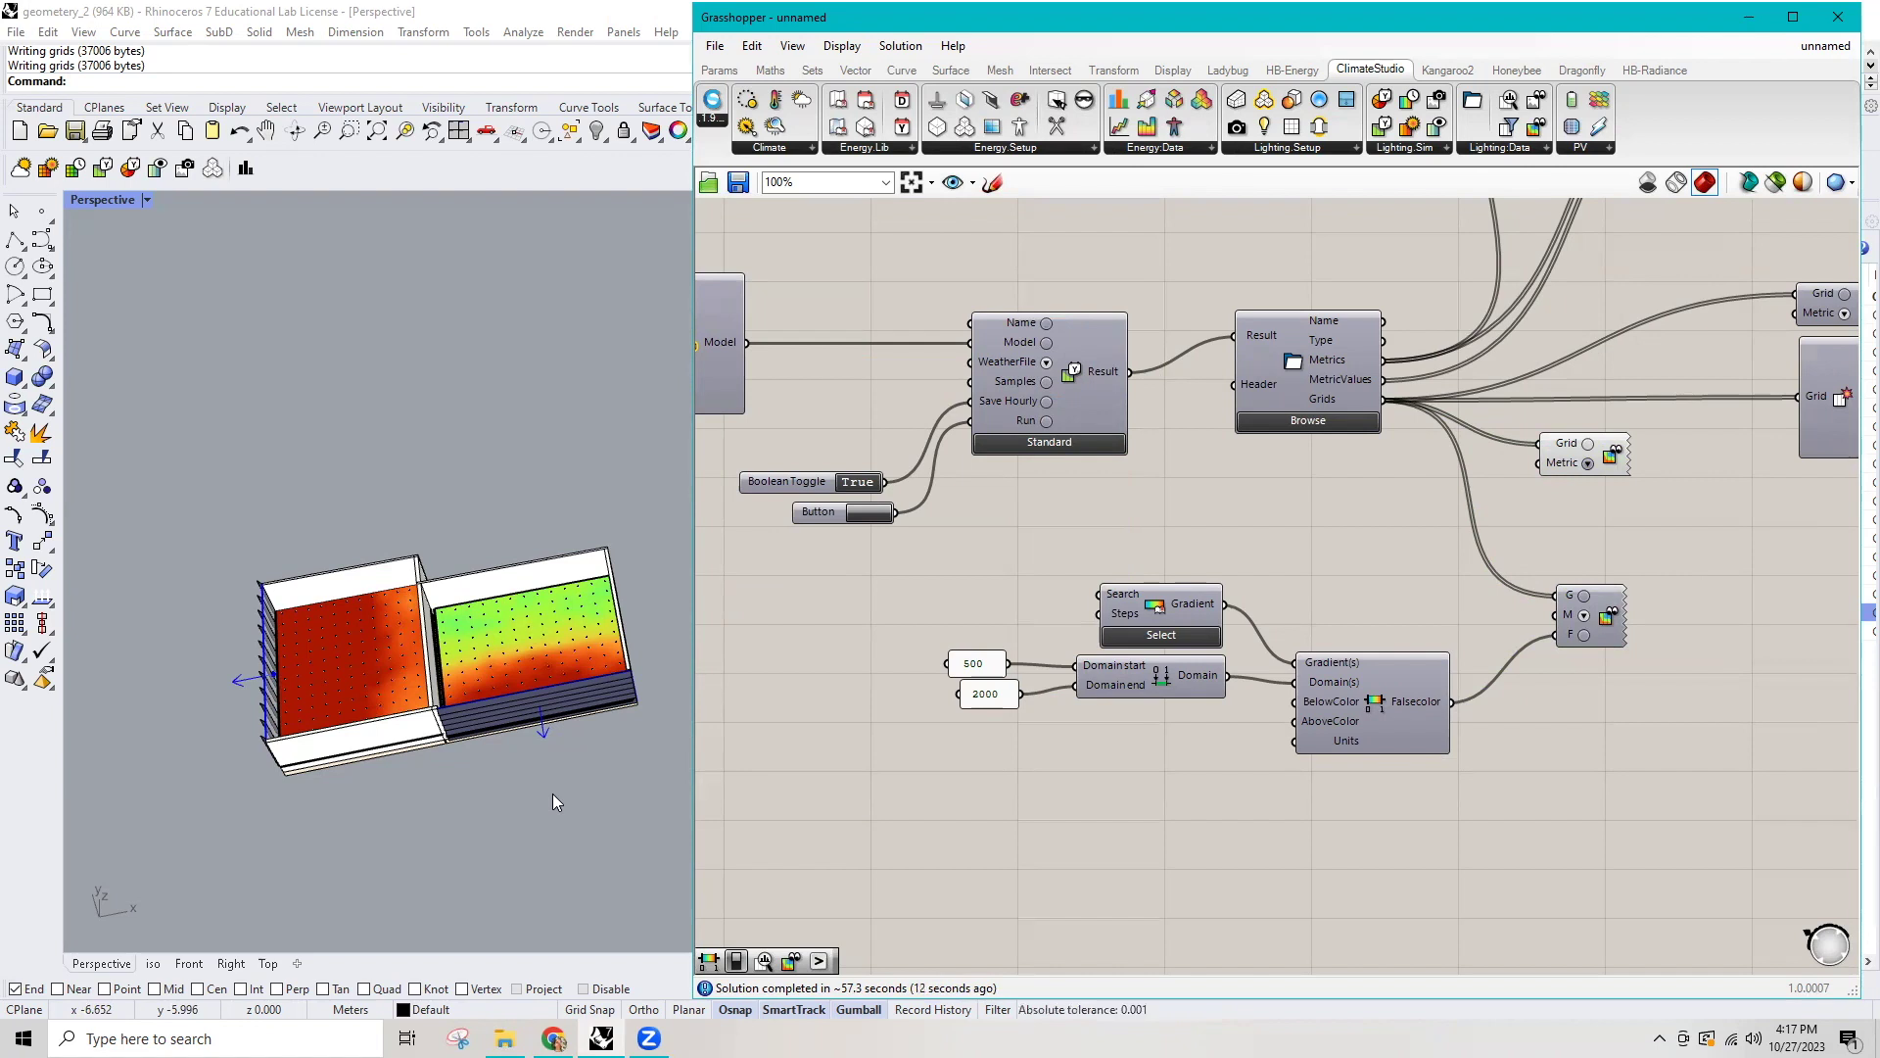
right_drag(1066, 694, 947, 739)
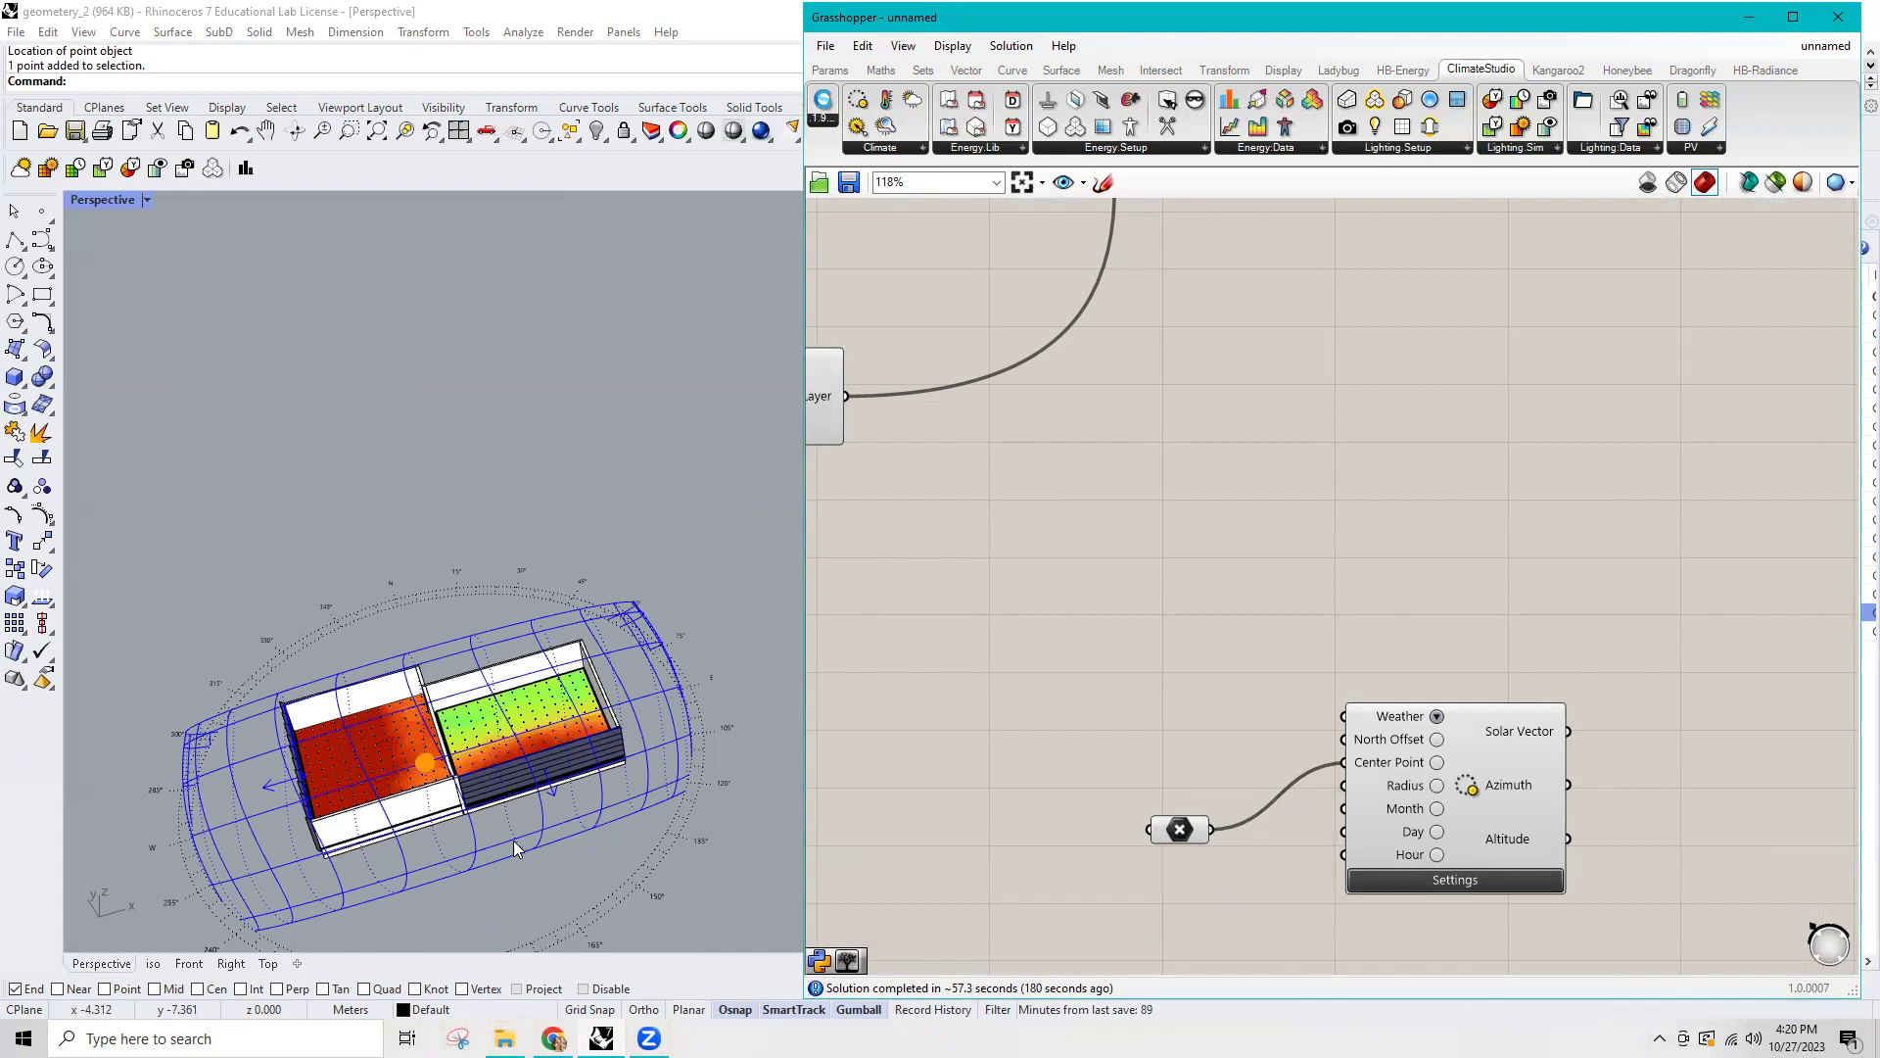
Orbit to a low side view and switch the Perspective viewport to CSShadows display mode.
right_drag(518, 815, 534, 810)
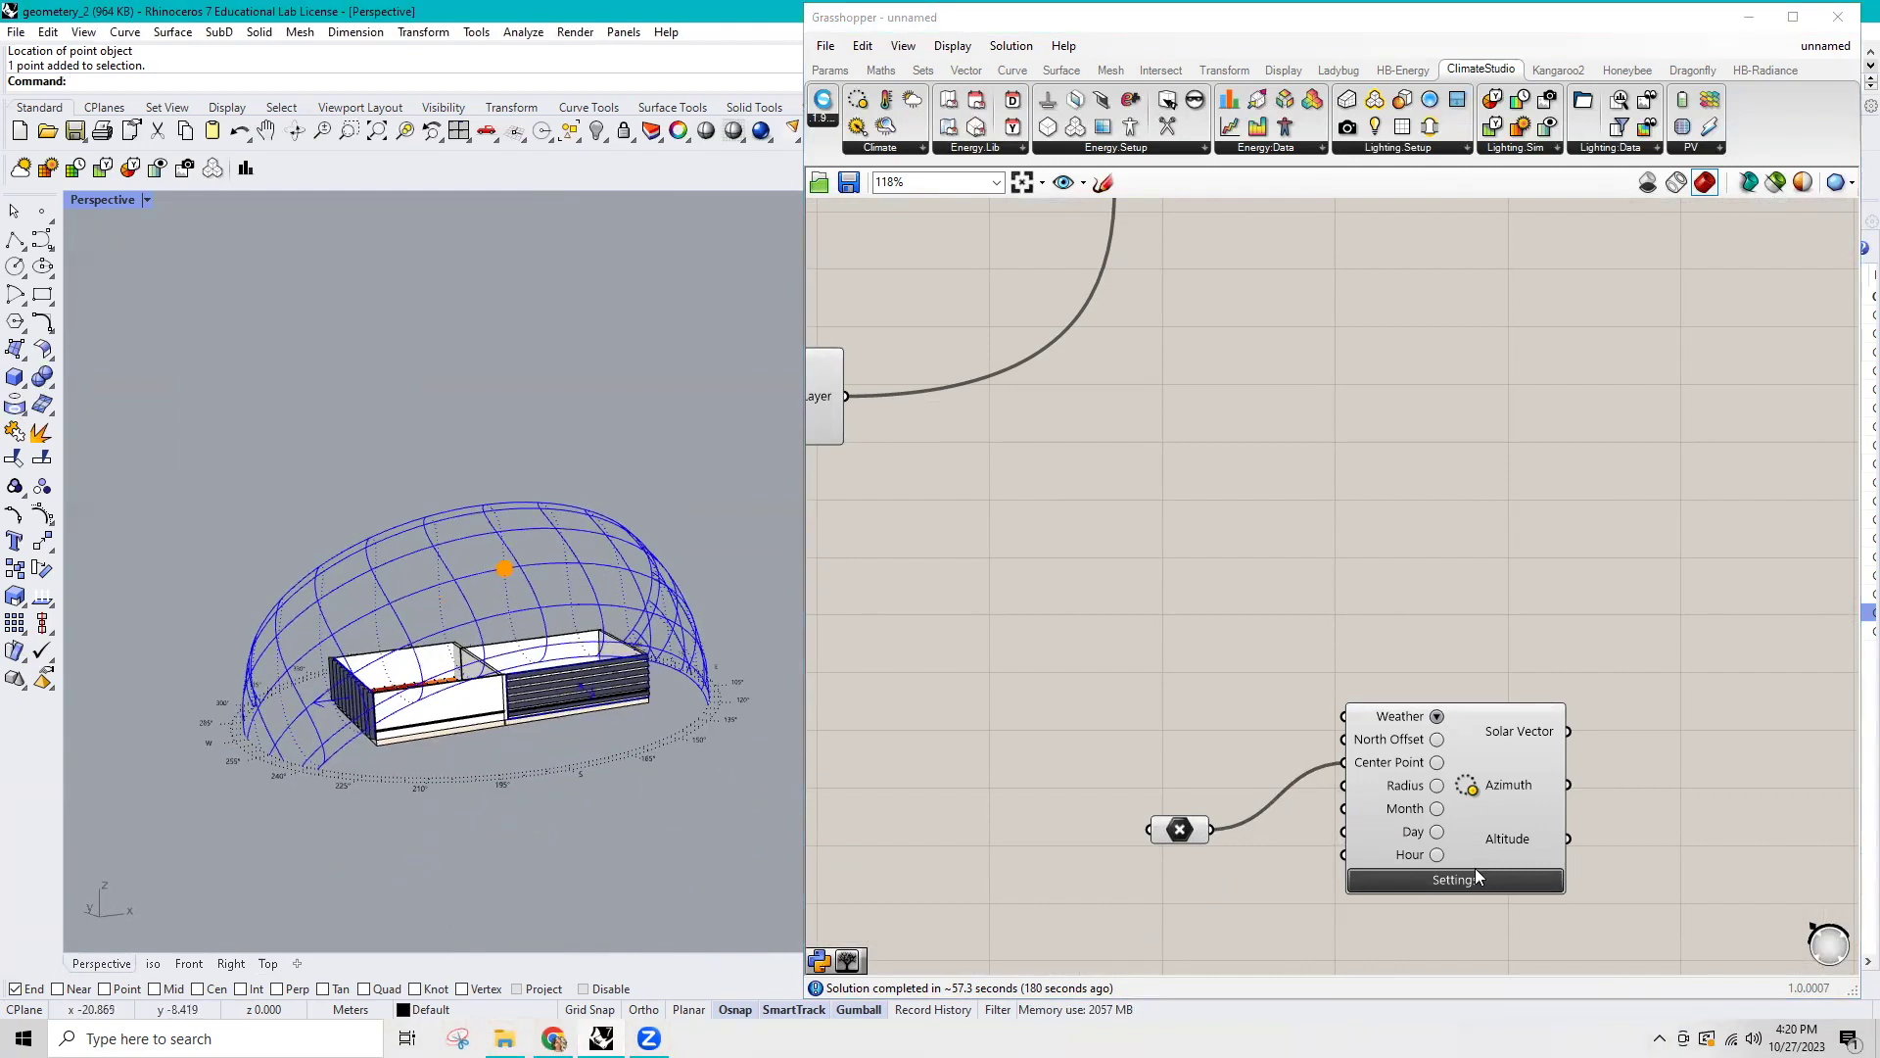
drag(1196, 831, 1267, 701)
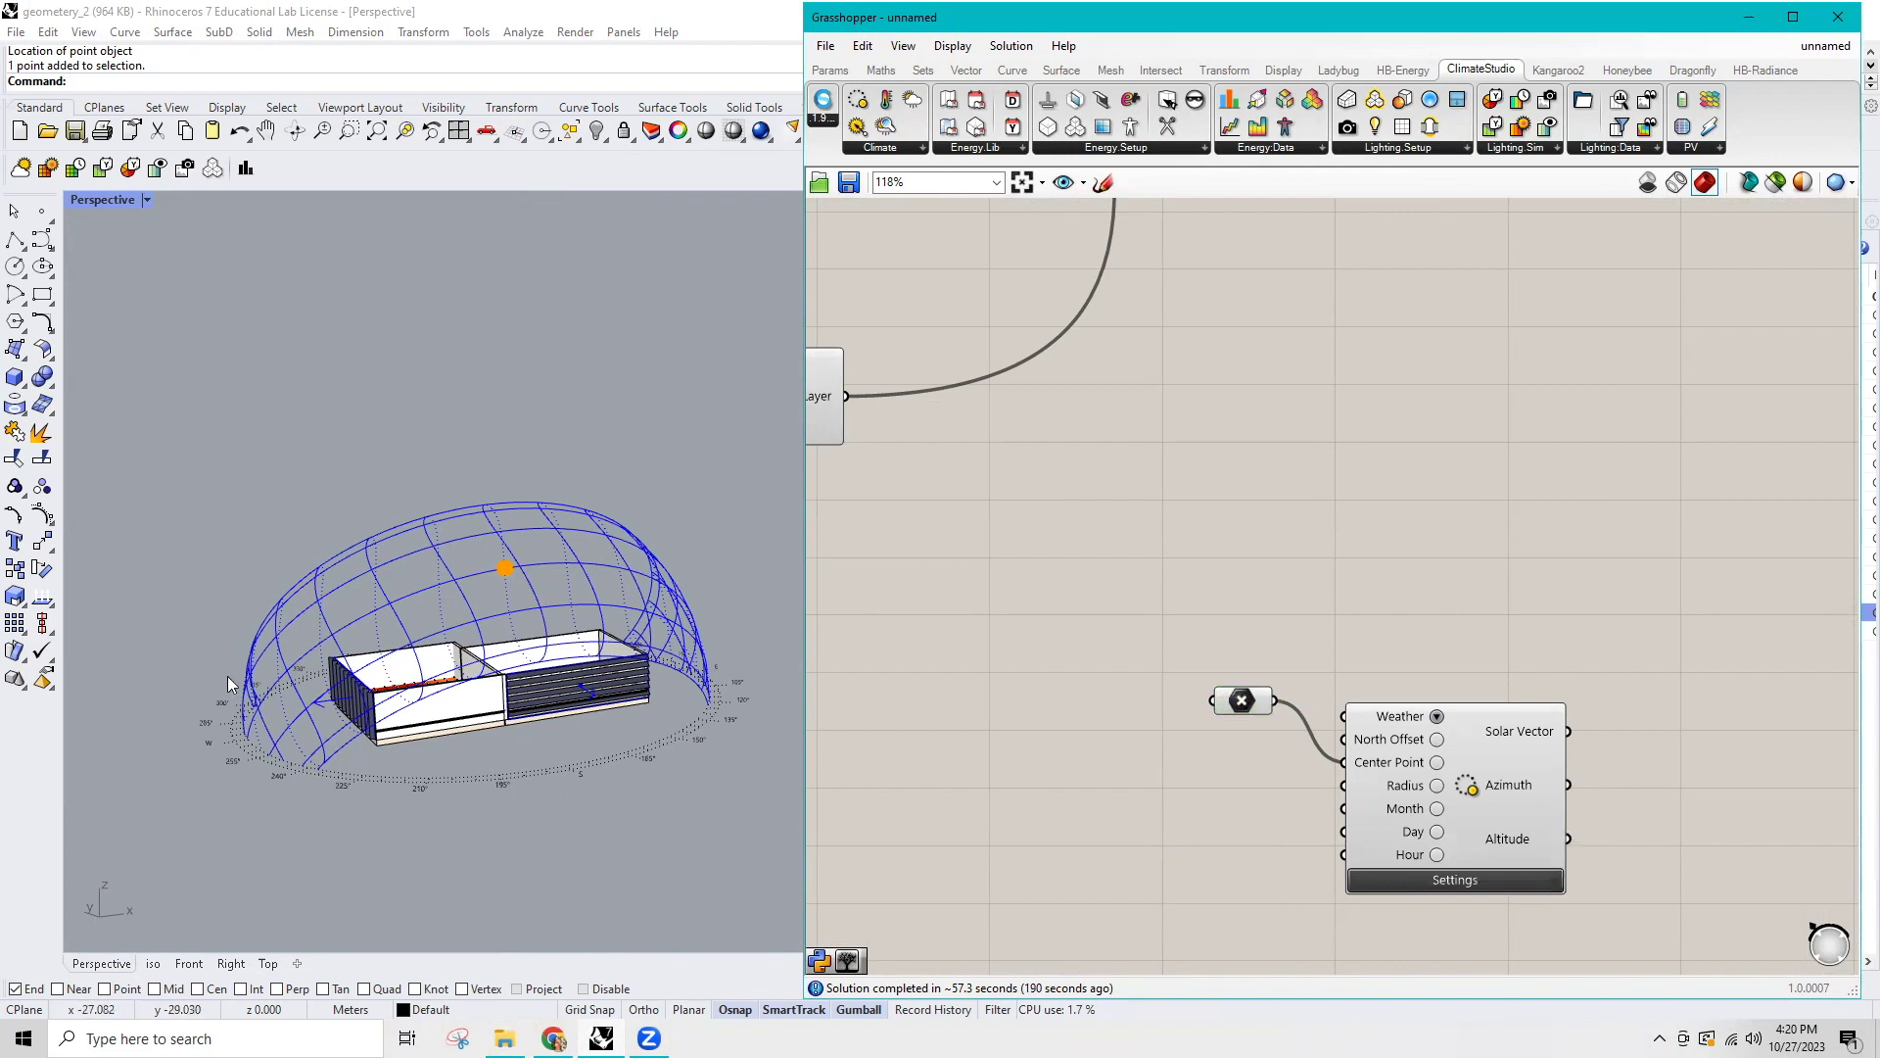
click(146, 199)
click(187, 495)
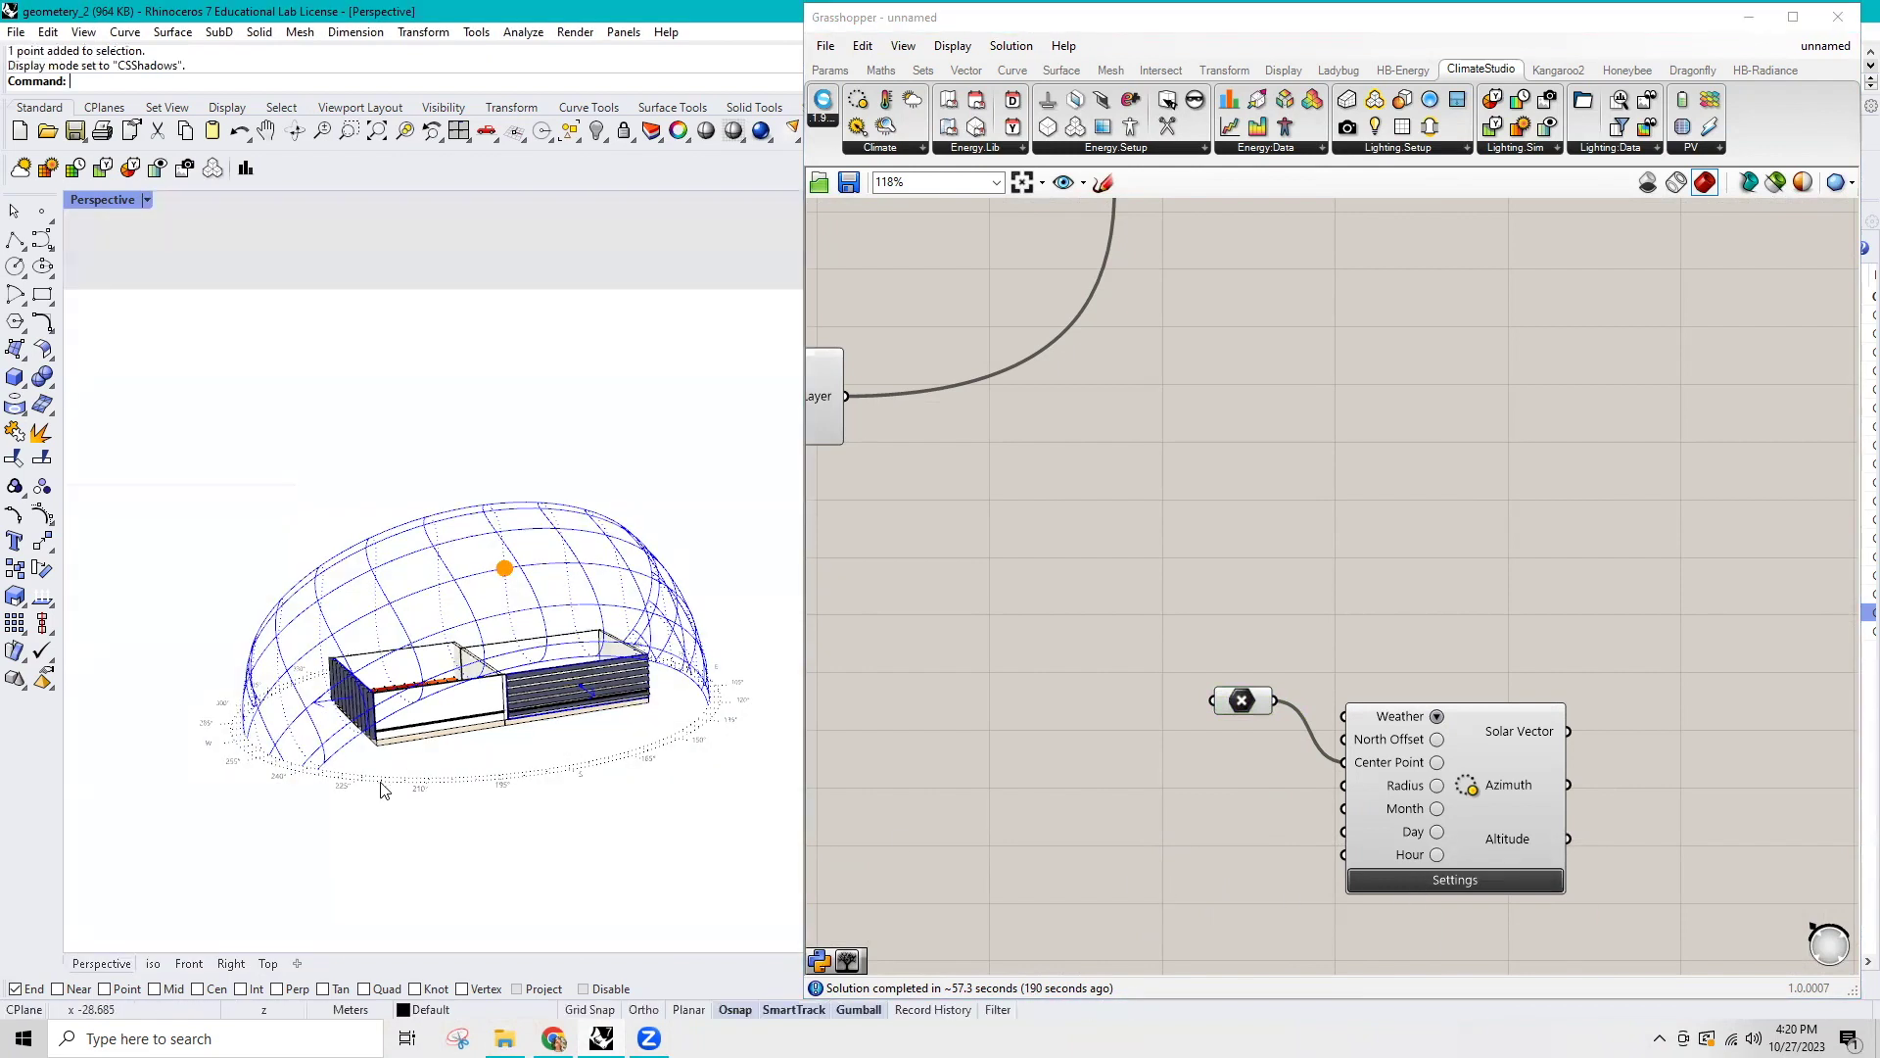